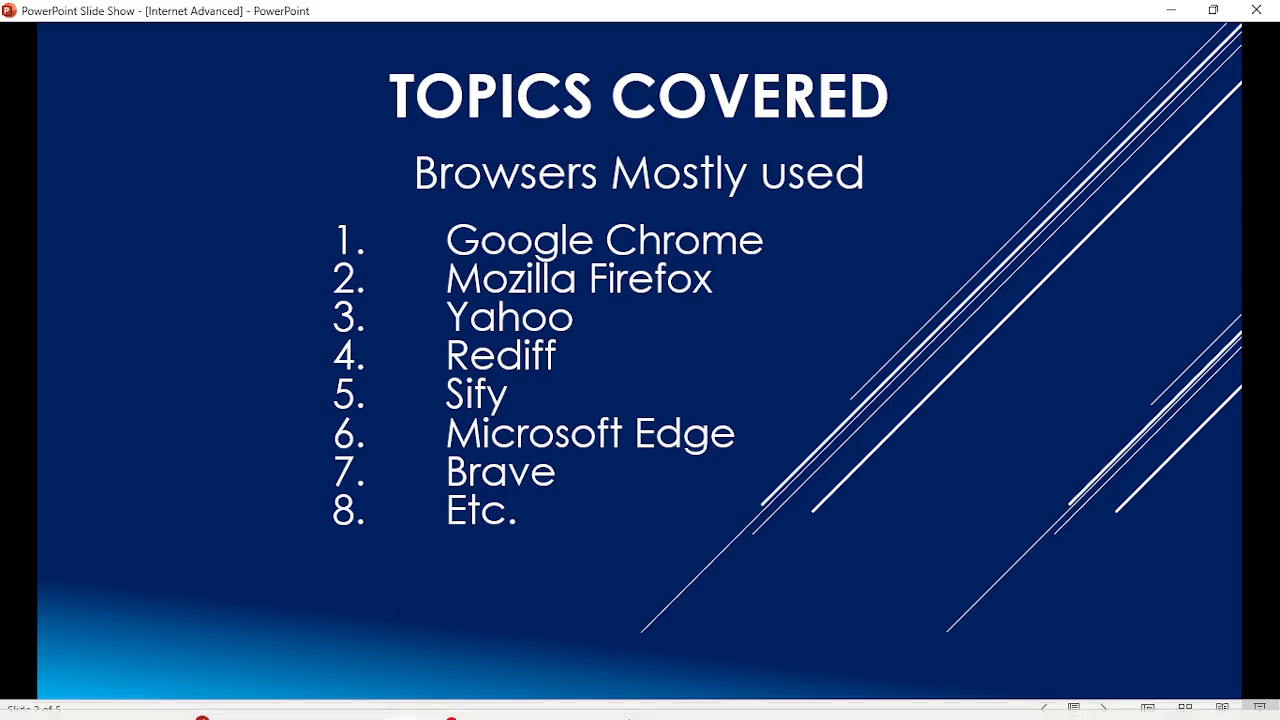
# - Launch Google Chrome from its taskbar icon
pyautogui.moveTo(628, 716)
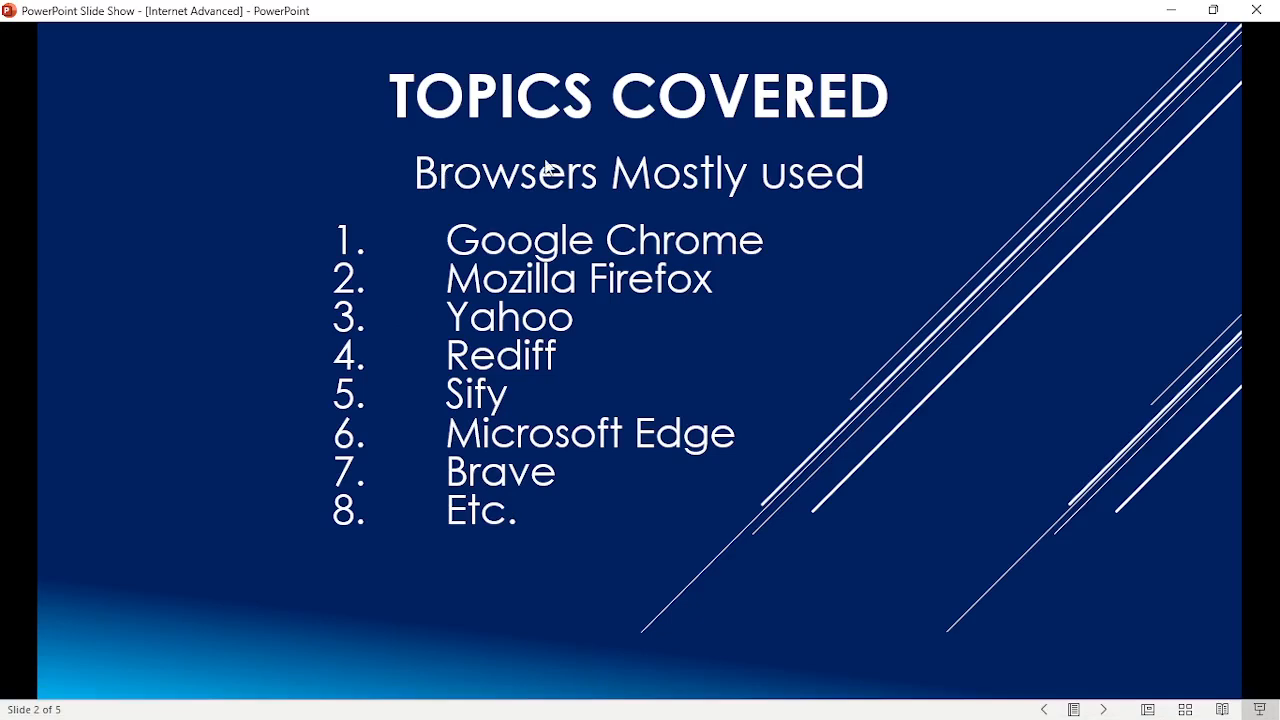
pyautogui.moveTo(474, 716)
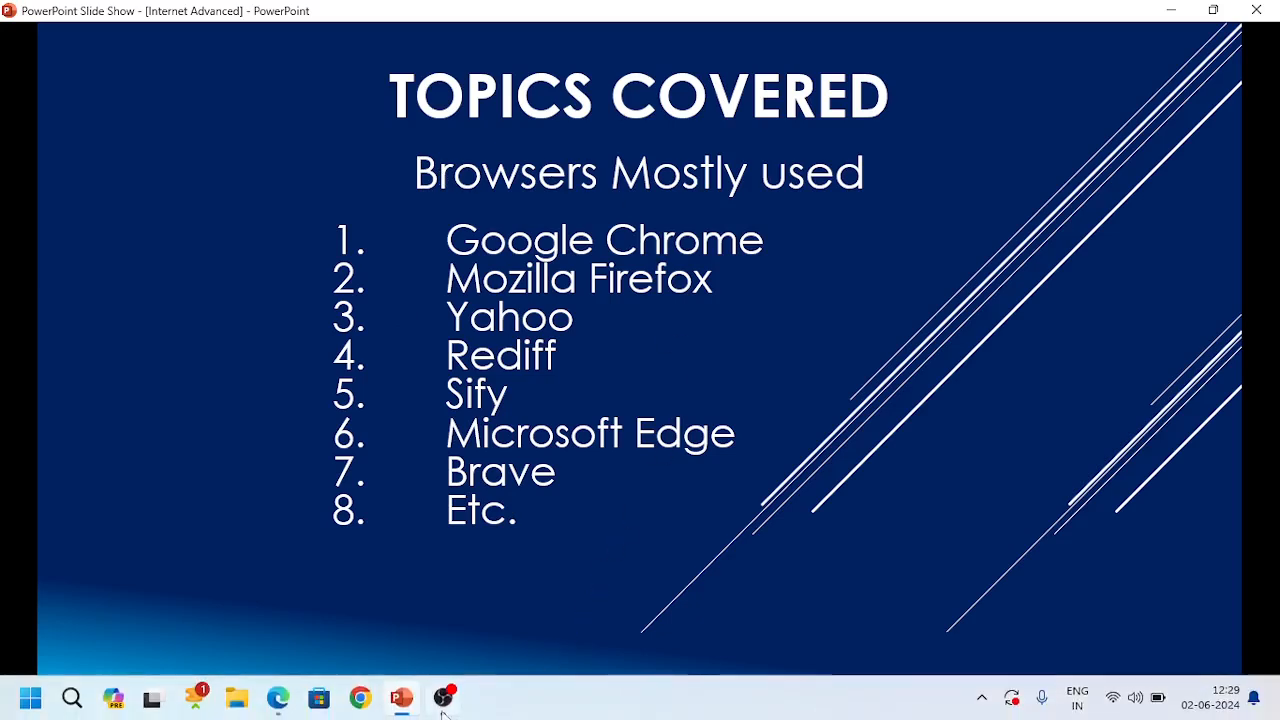
pyautogui.click(366, 704)
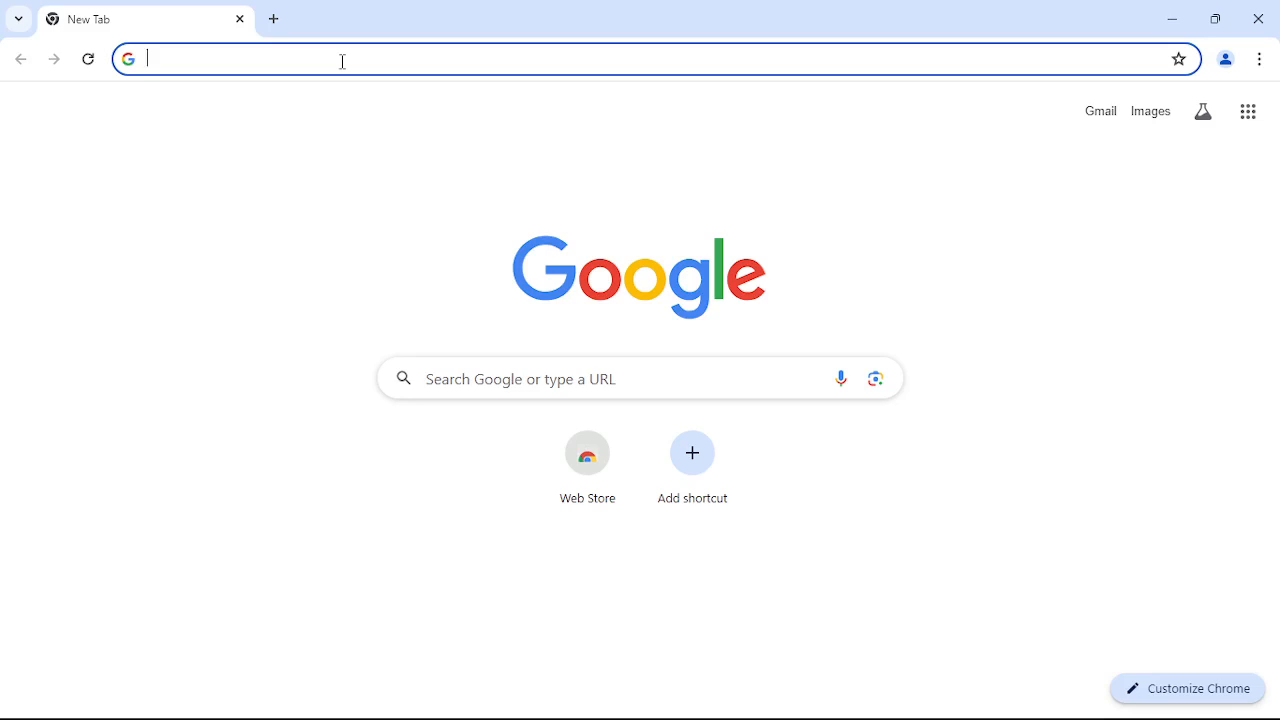
pyautogui.write('https')
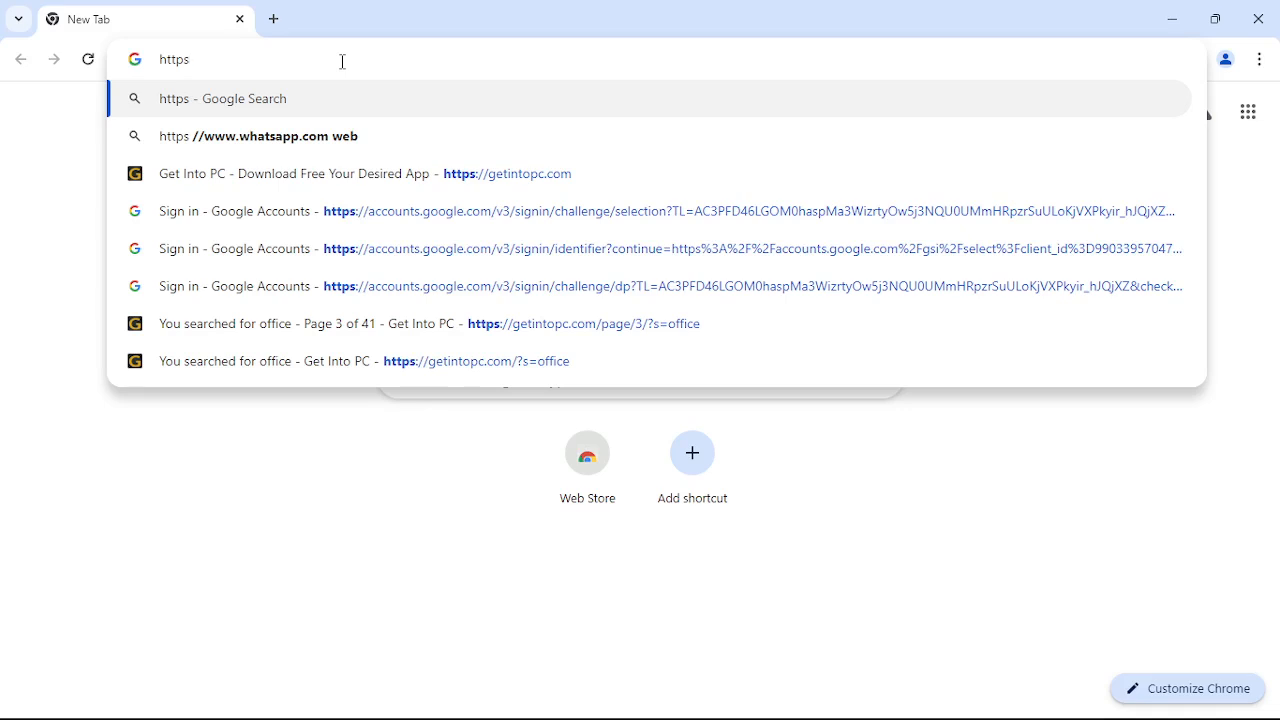
pyautogui.write(':')
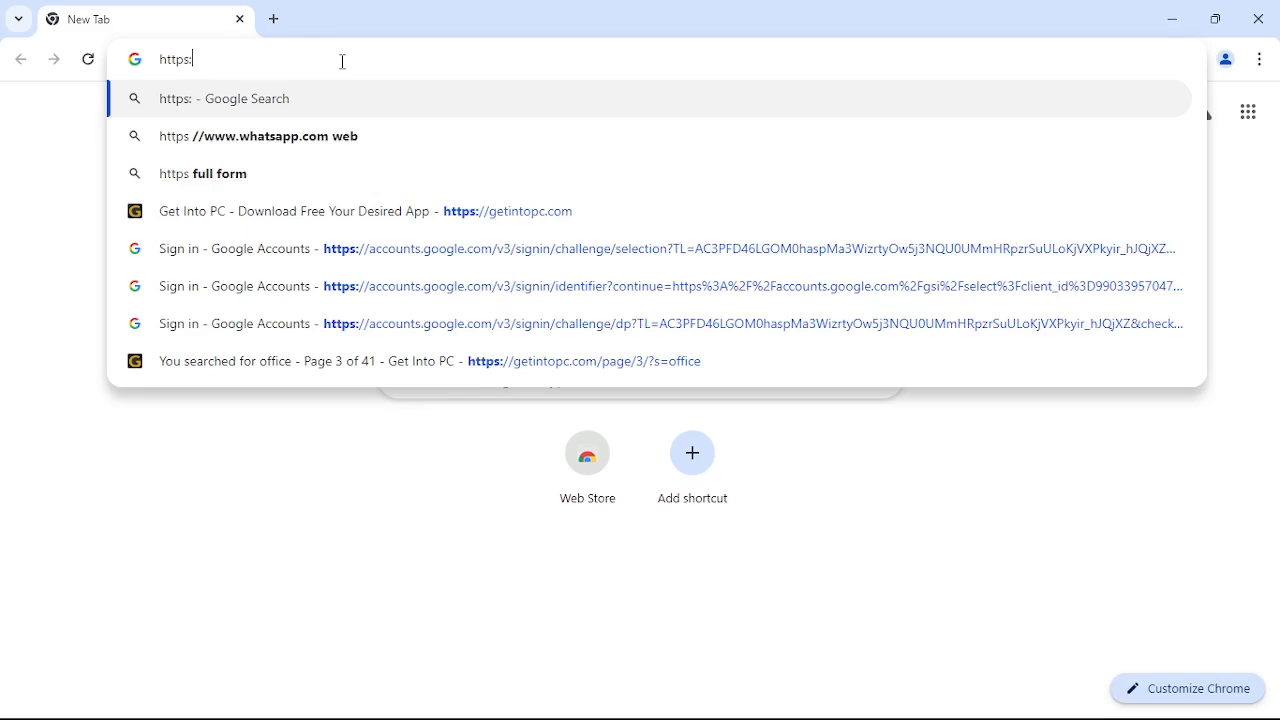
pyautogui.write('//')
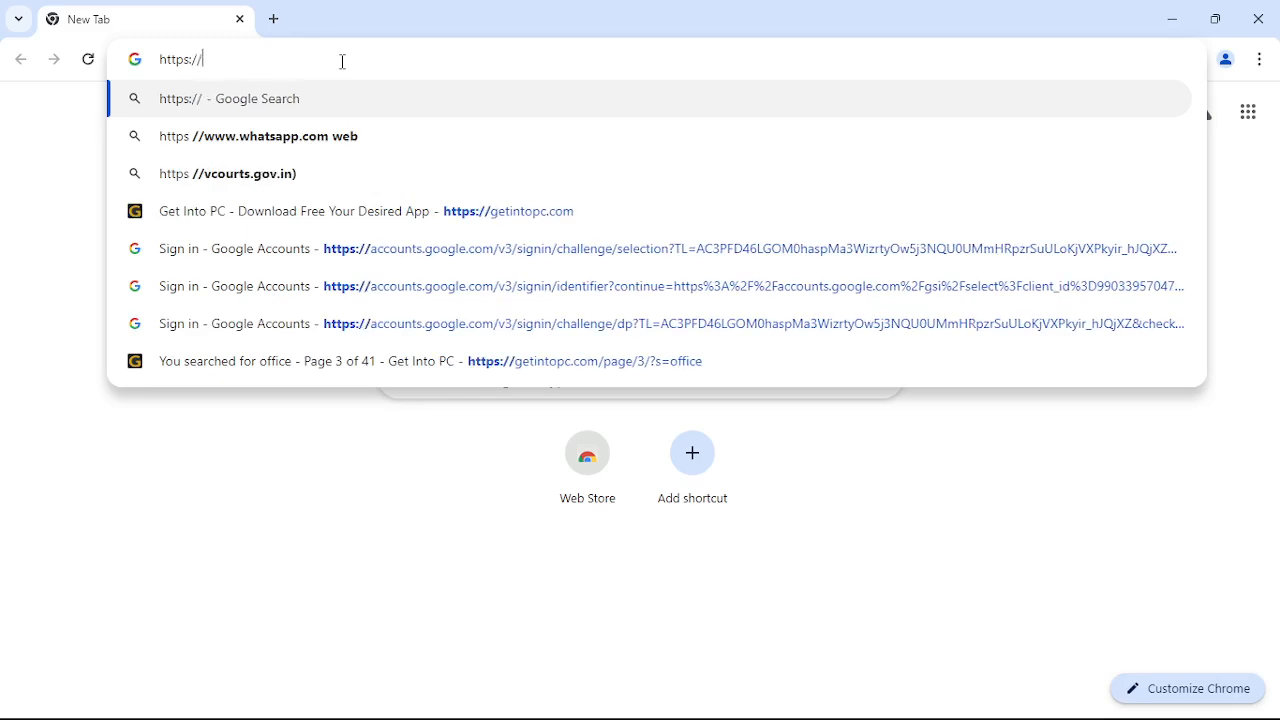
pyautogui.write('ww')
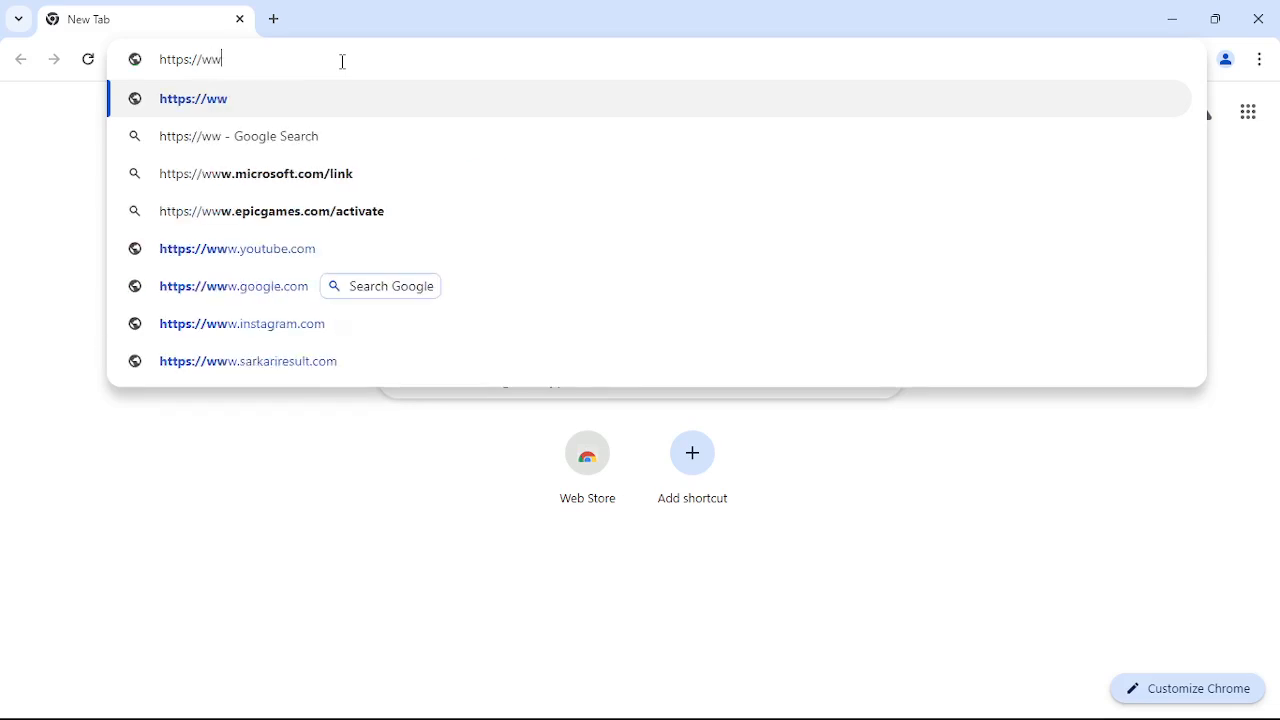
pyautogui.write('w.')
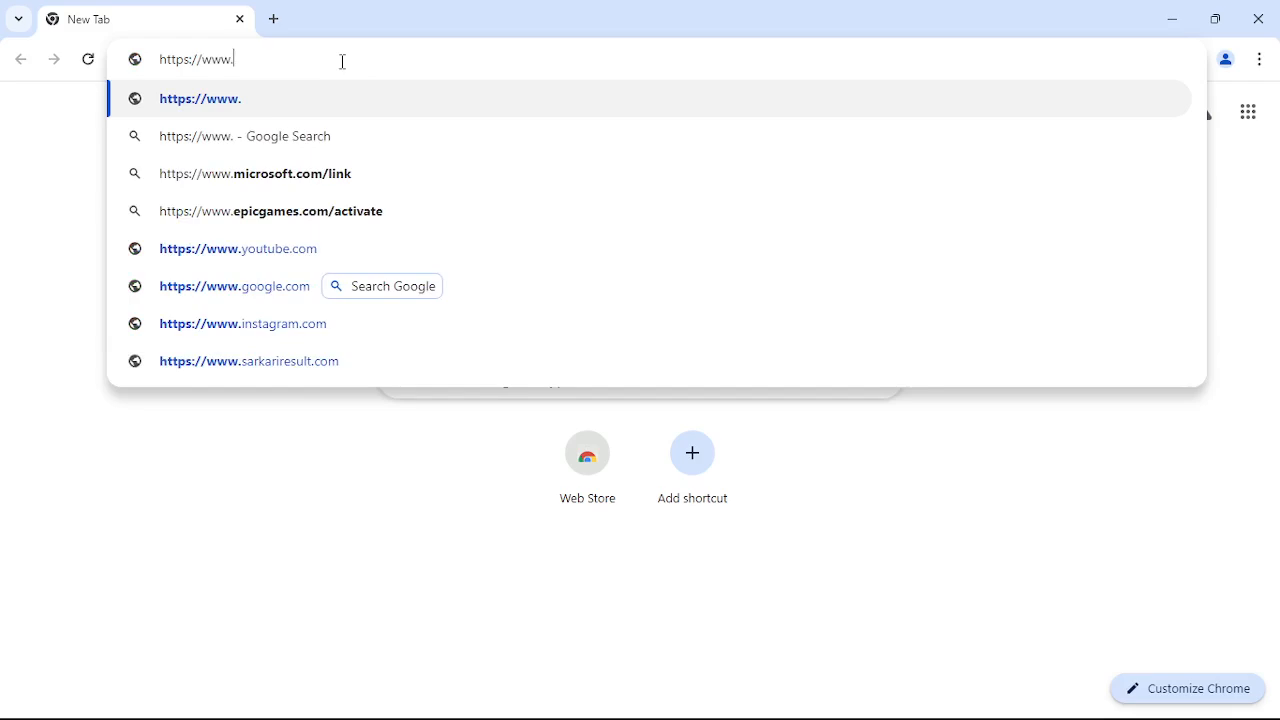
pyautogui.write('z')
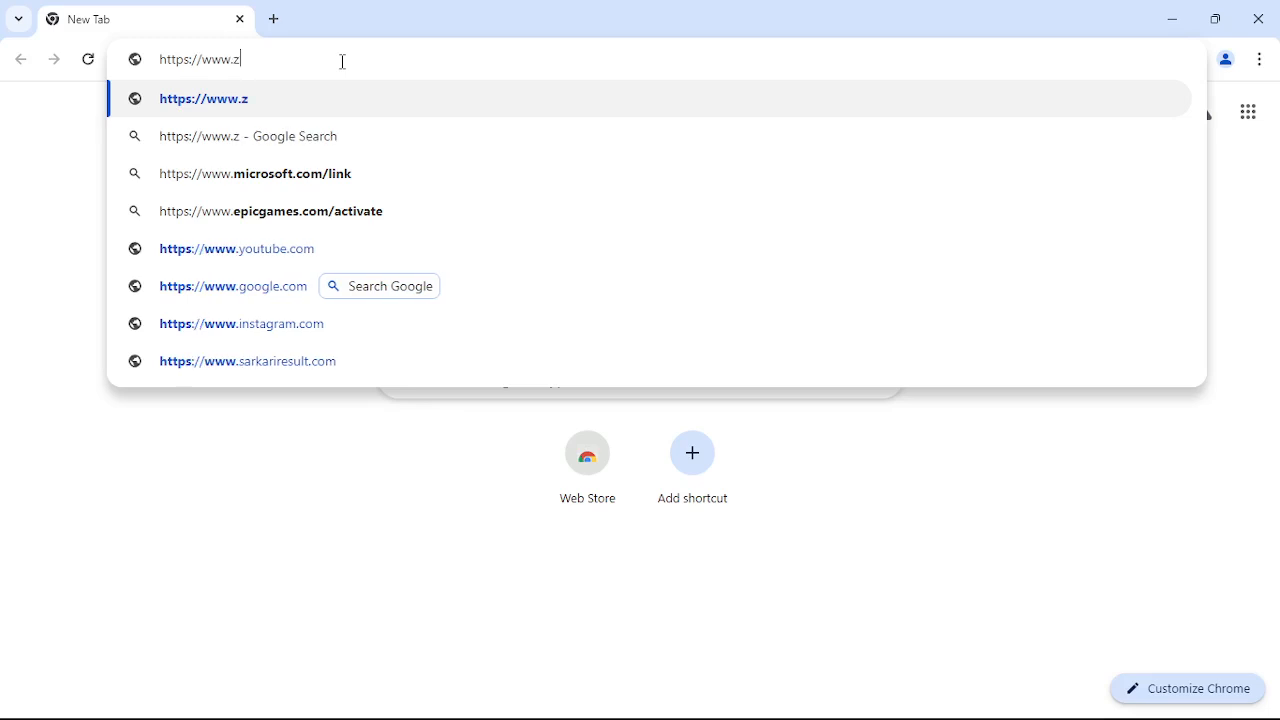
pyautogui.write('techi')
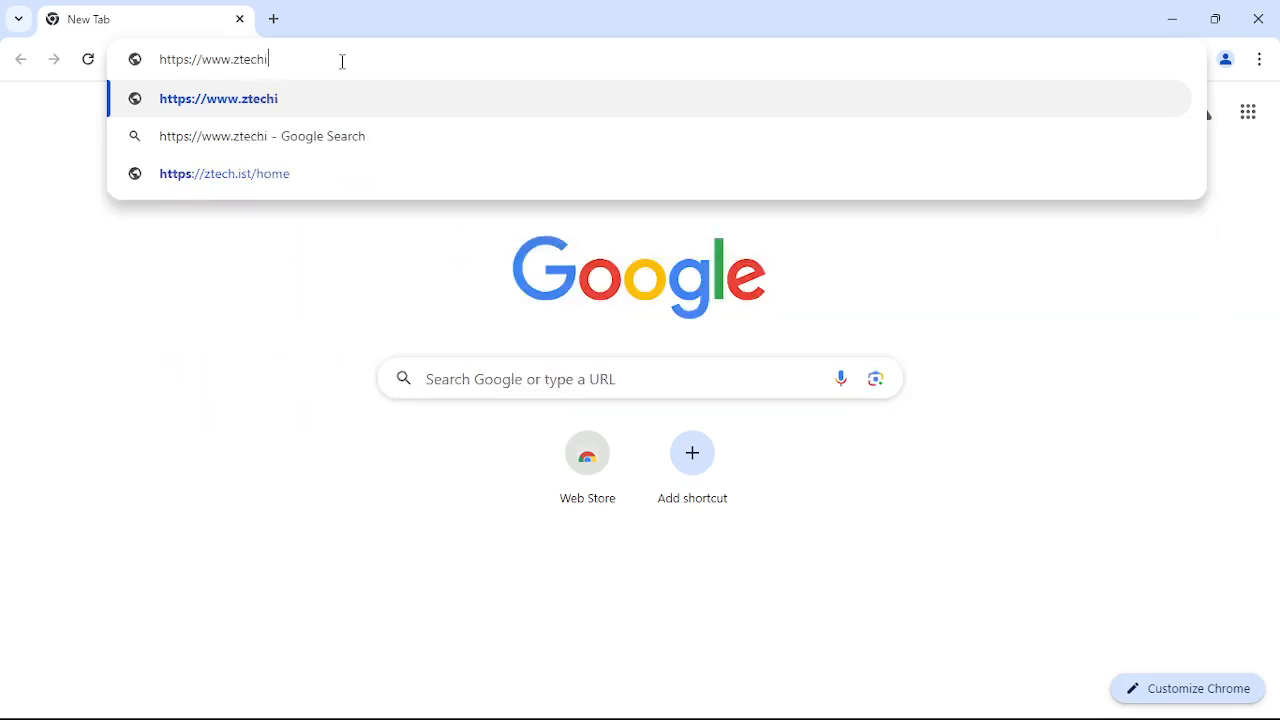
pyautogui.write('ns.space')
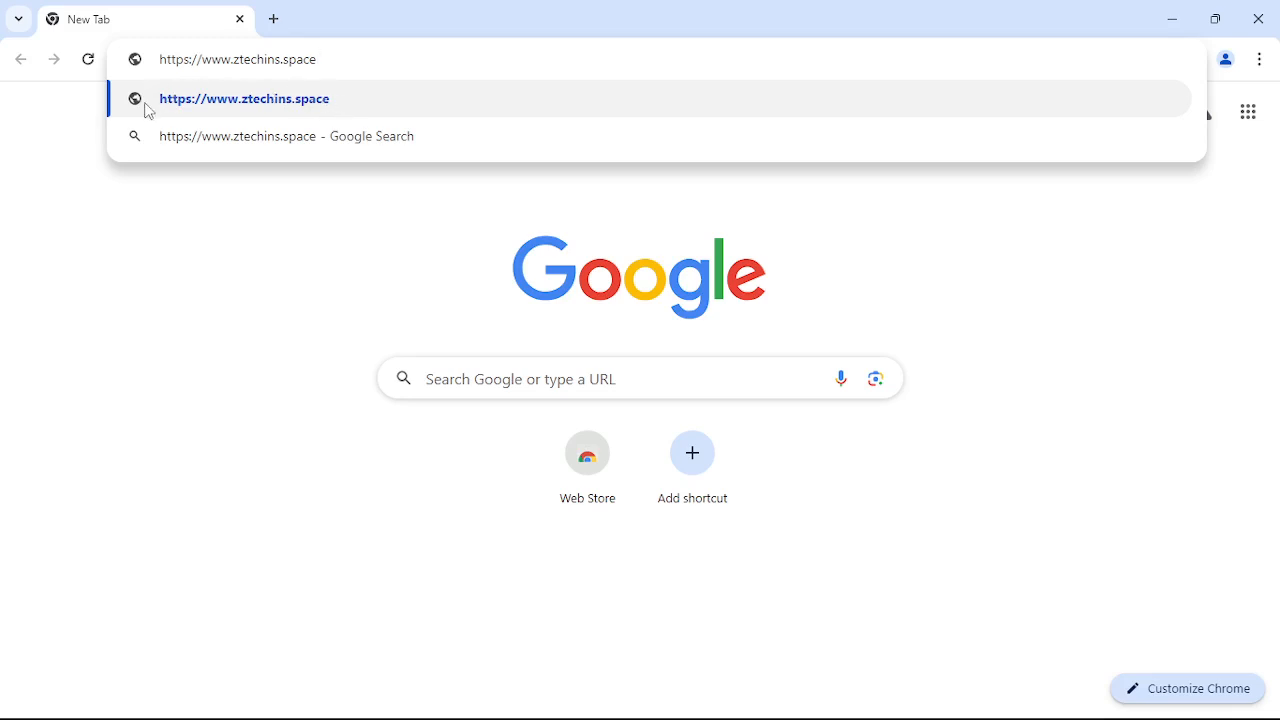
# - Open the ztechins.space suggestion and scroll through the COMPUTER INSTITUTE home page
pyautogui.click(251, 112)
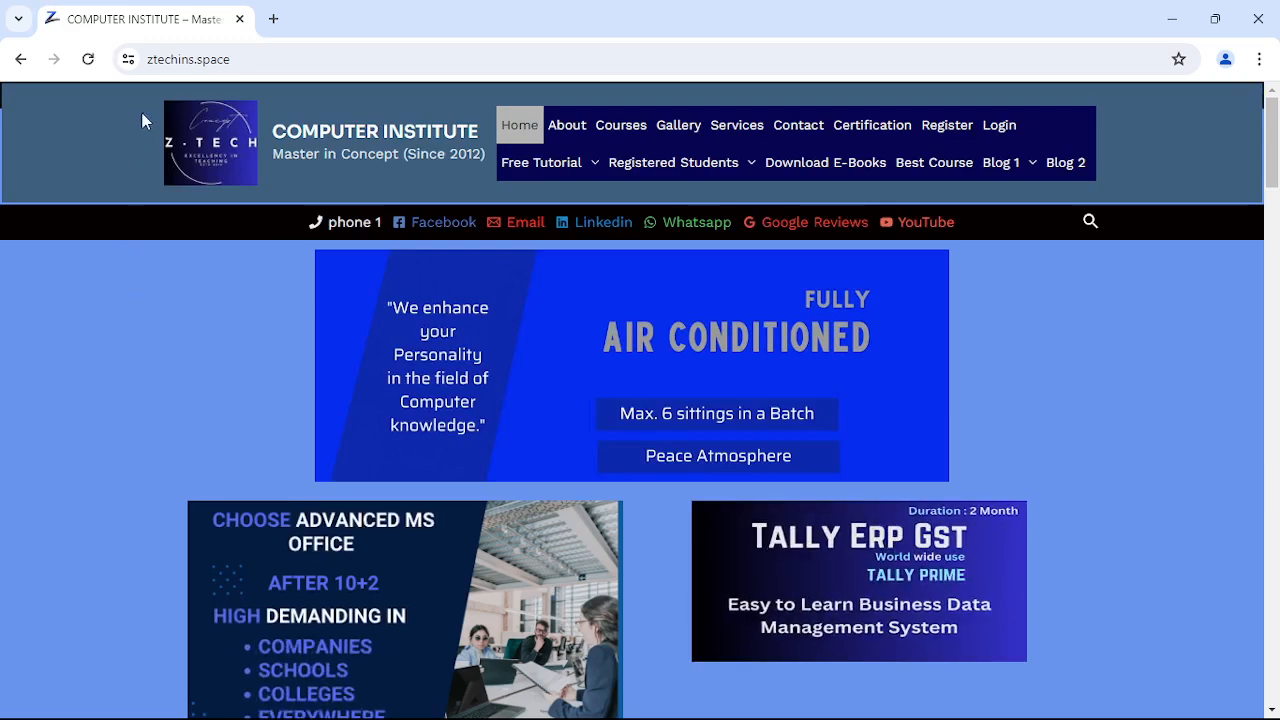
pyautogui.scroll(-12, 245, 326)
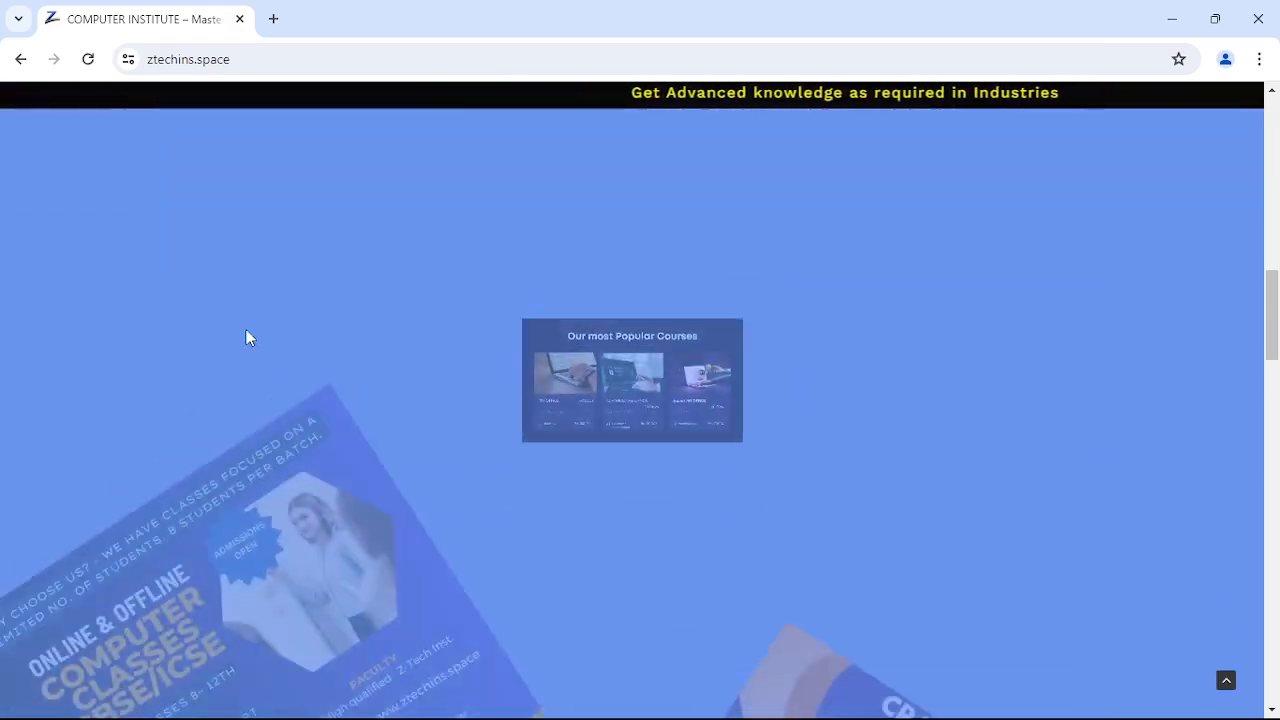
pyautogui.scroll(10, 245, 328)
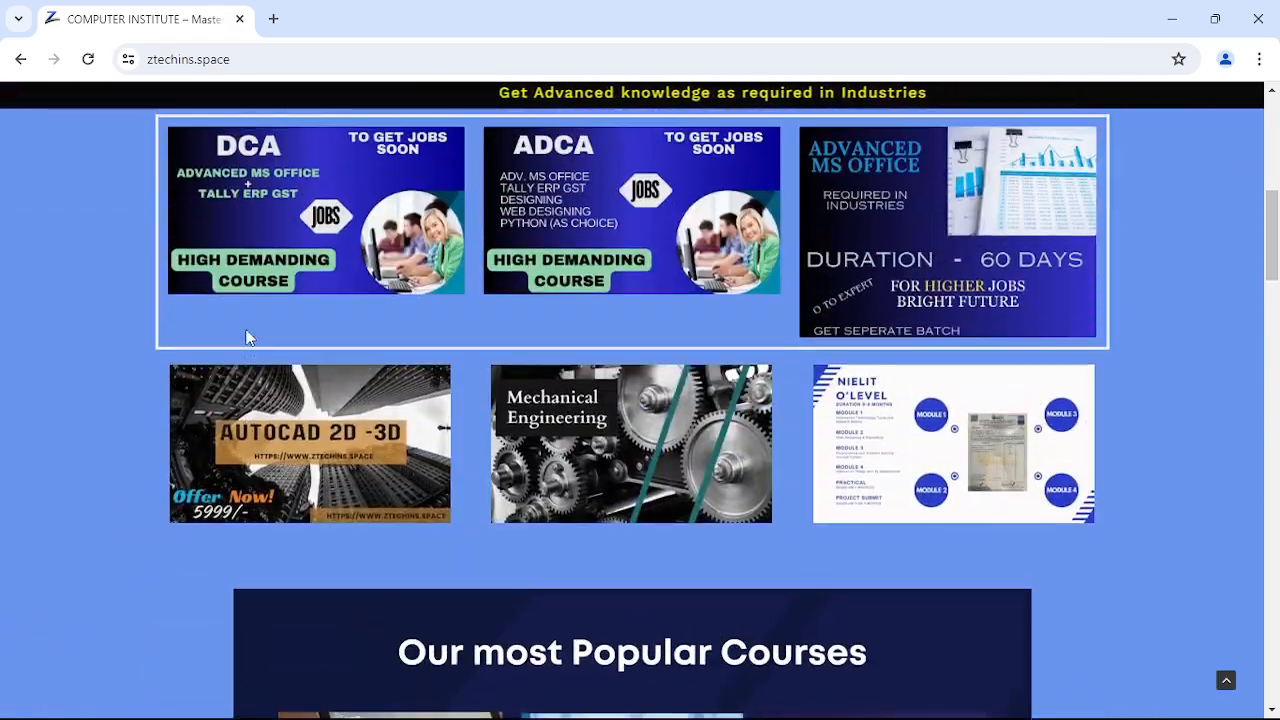
pyautogui.scroll(2, 245, 328)
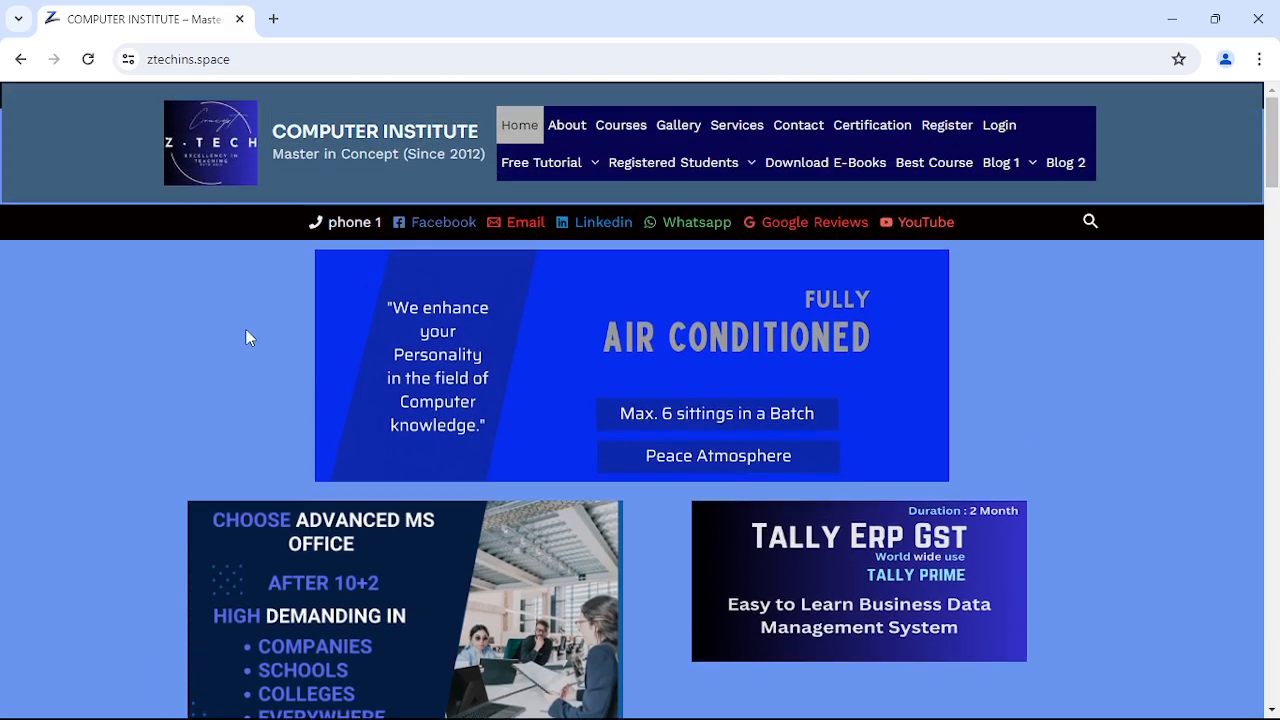
pyautogui.click(214, 163)
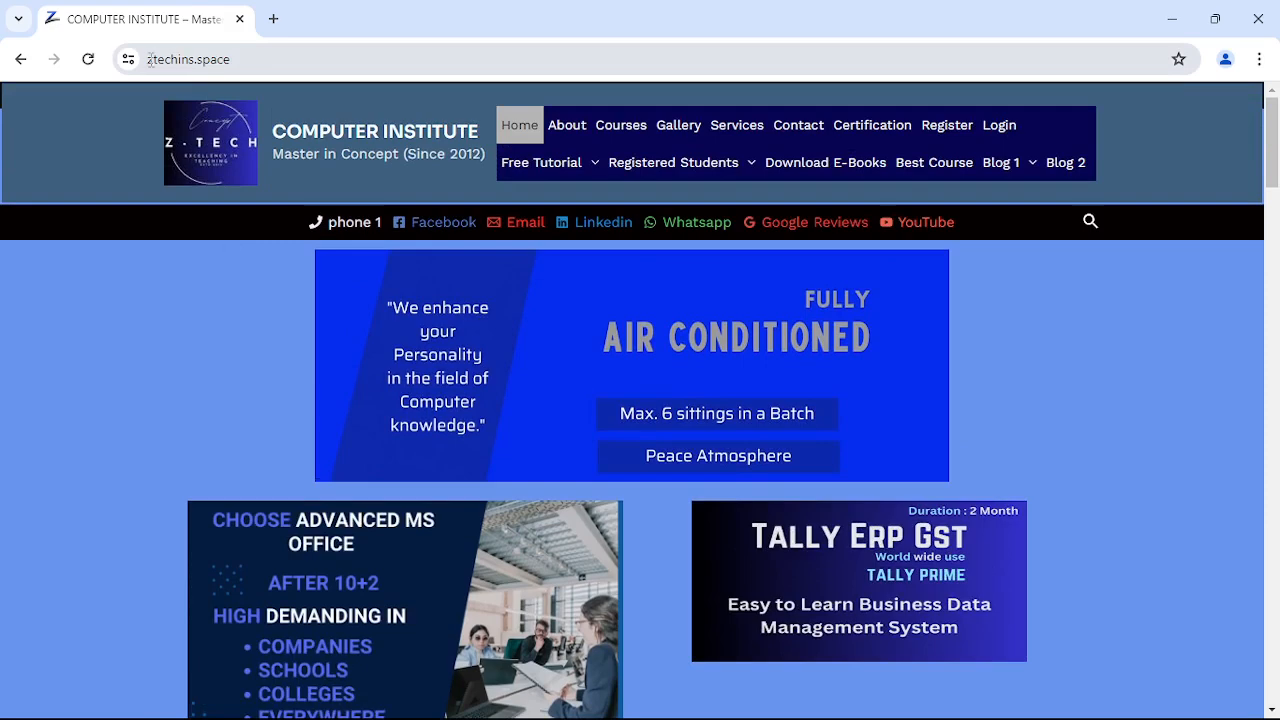
pyautogui.click(302, 60)
pyautogui.click(304, 59)
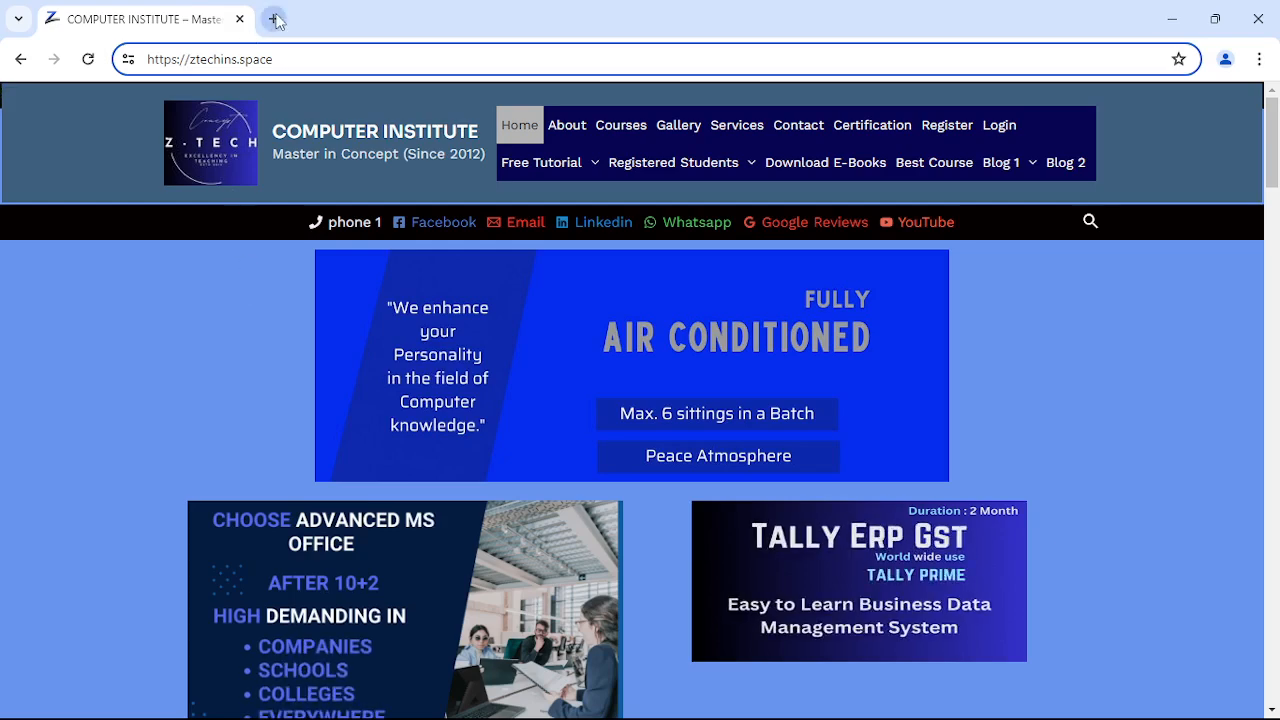
# - Open a new tab and drag it out into a smaller window moved up and left
pyautogui.click(275, 19)
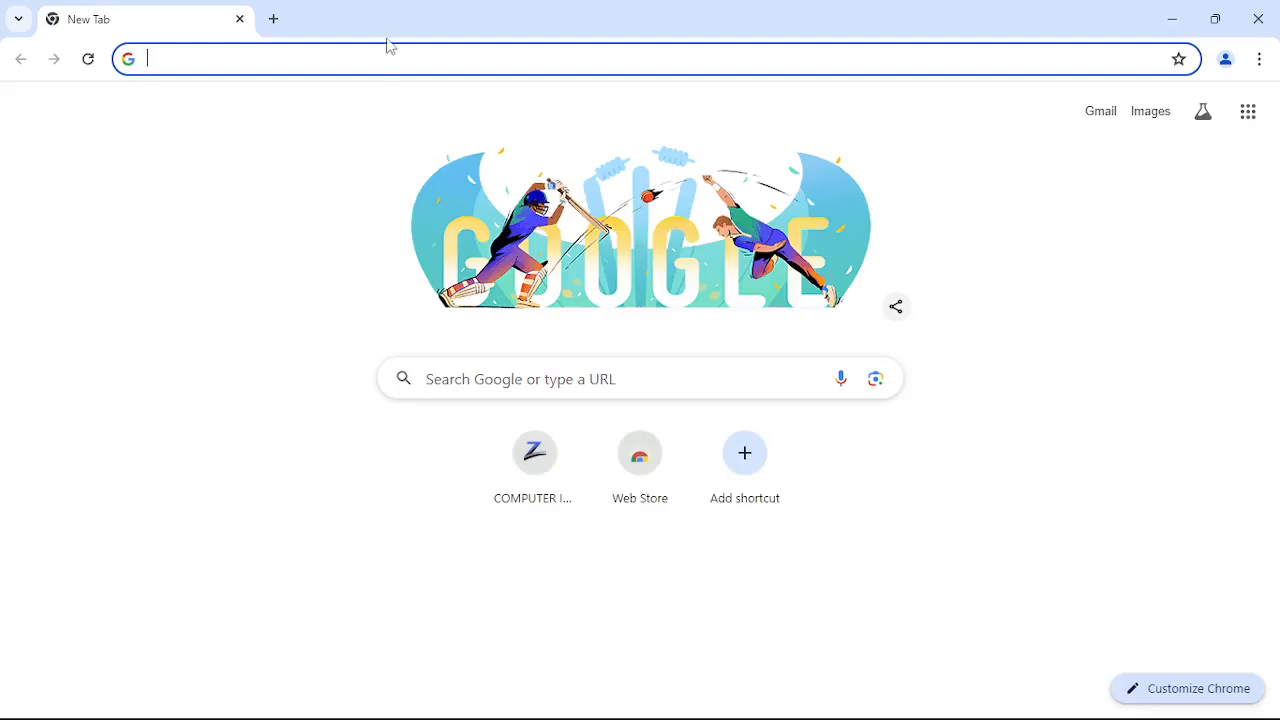
pyautogui.moveTo(380, 24); pyautogui.dragTo(720, 390)
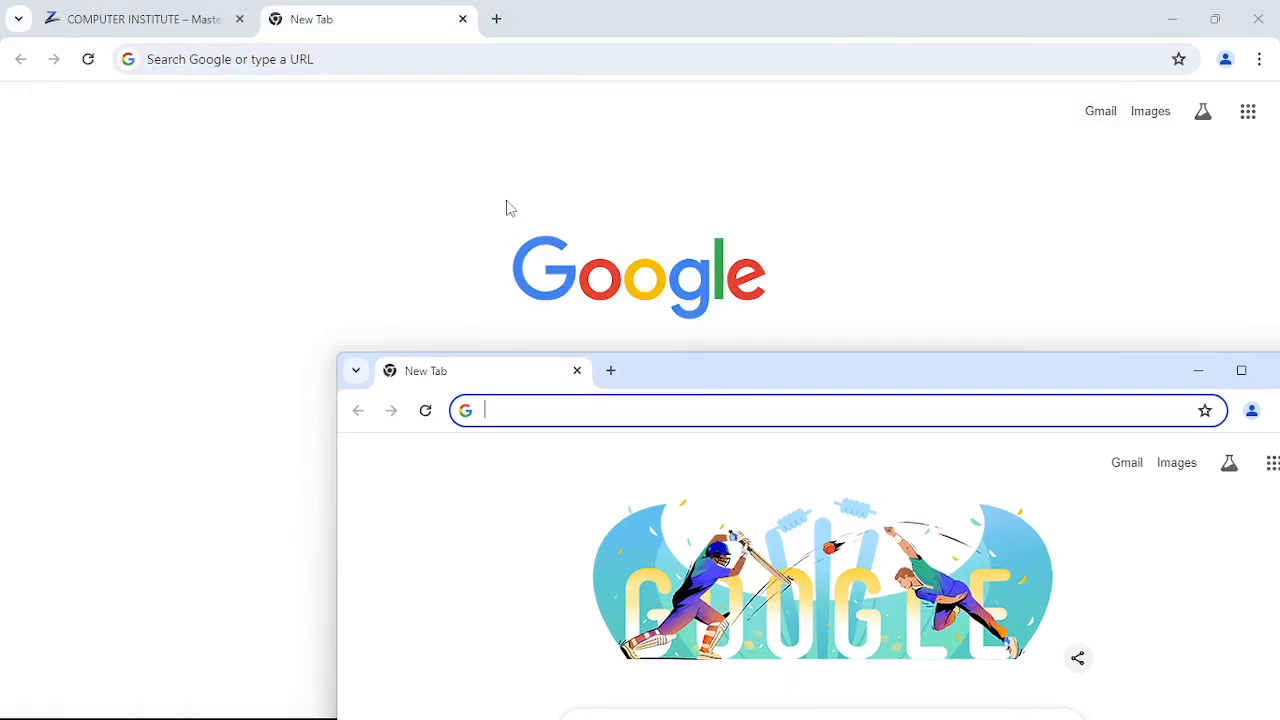
pyautogui.moveTo(749, 378); pyautogui.dragTo(540, 172)
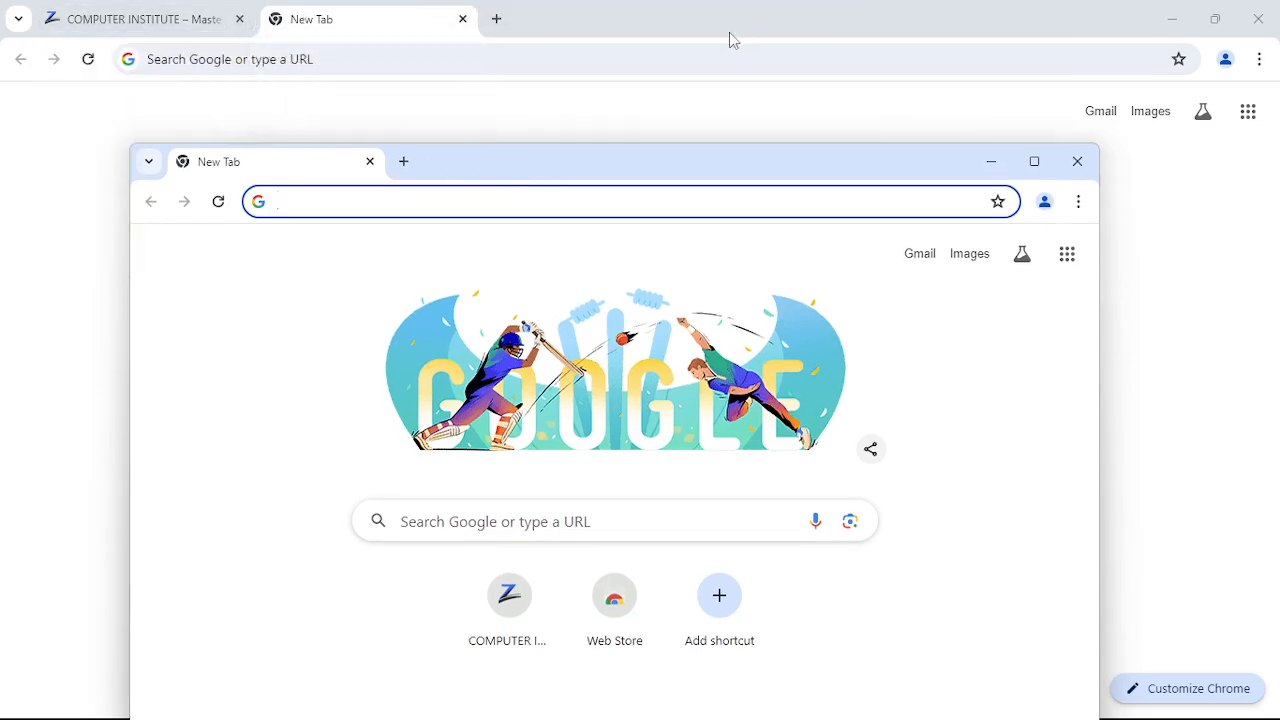
# - Switch back and forth between the COMPUTER INSTITUTE tab and the new tab
pyautogui.click(117, 31)
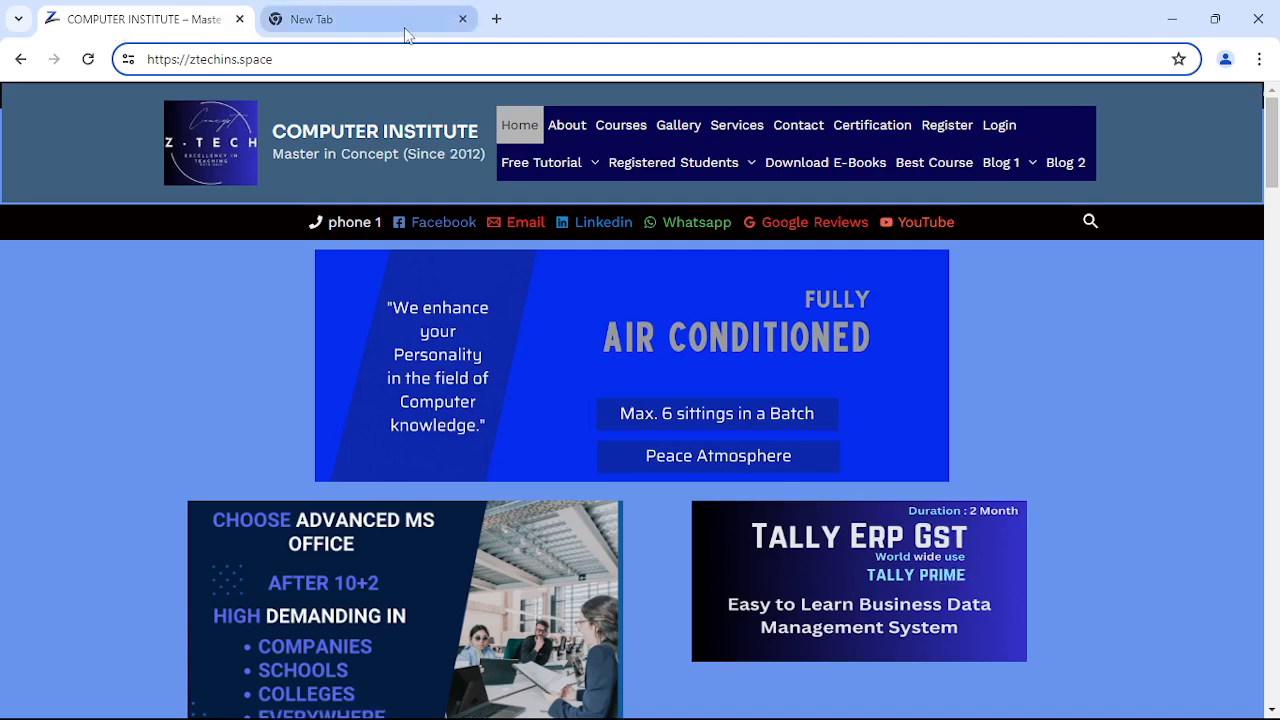
pyautogui.click(405, 31)
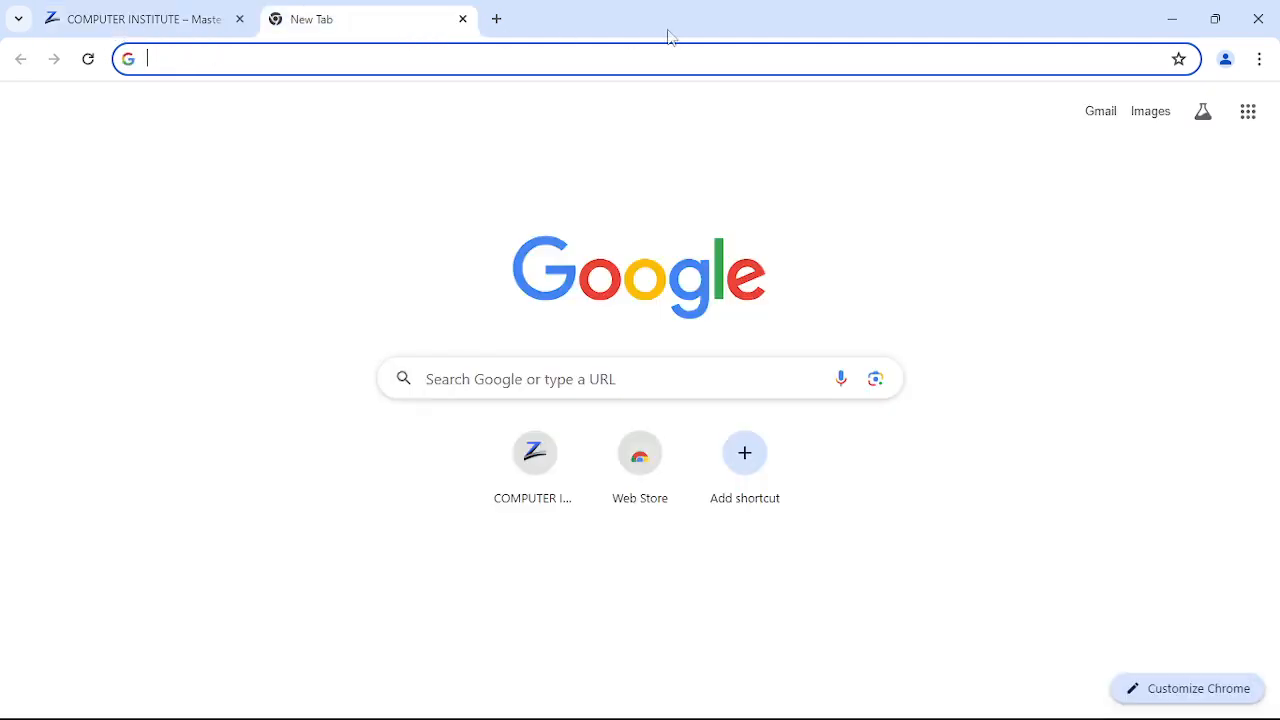
pyautogui.click(172, 24)
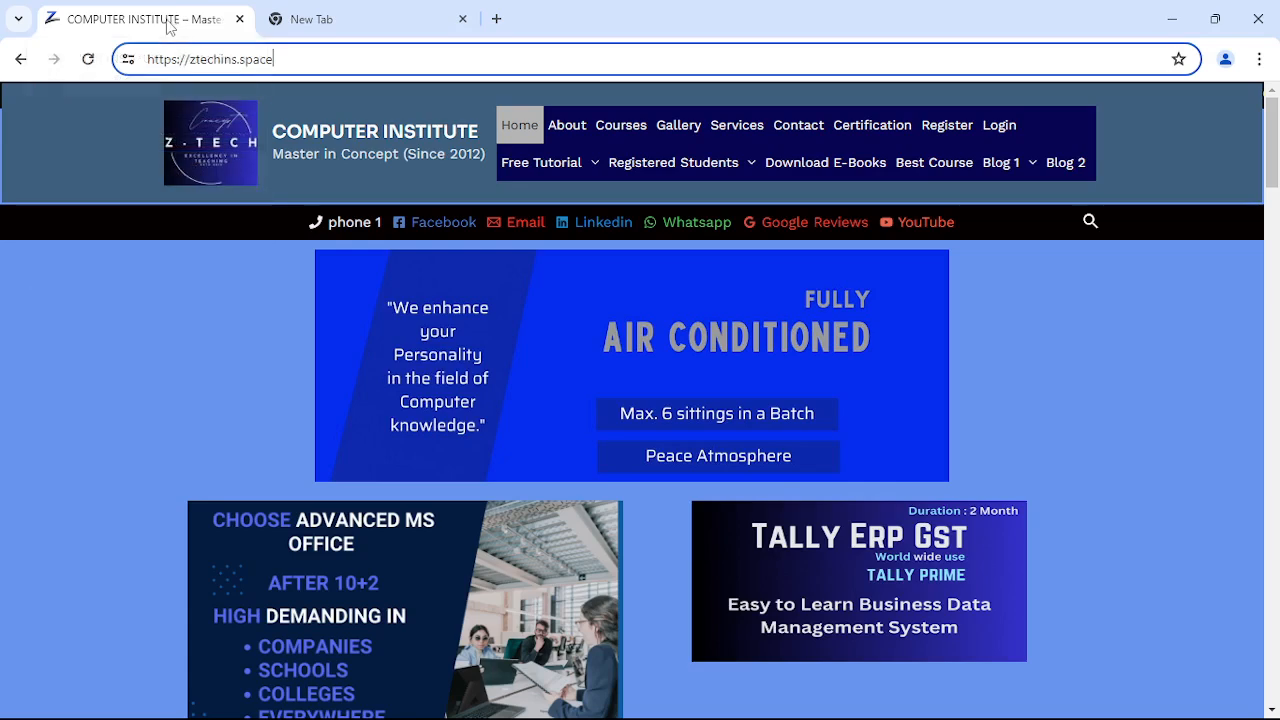
pyautogui.click(358, 21)
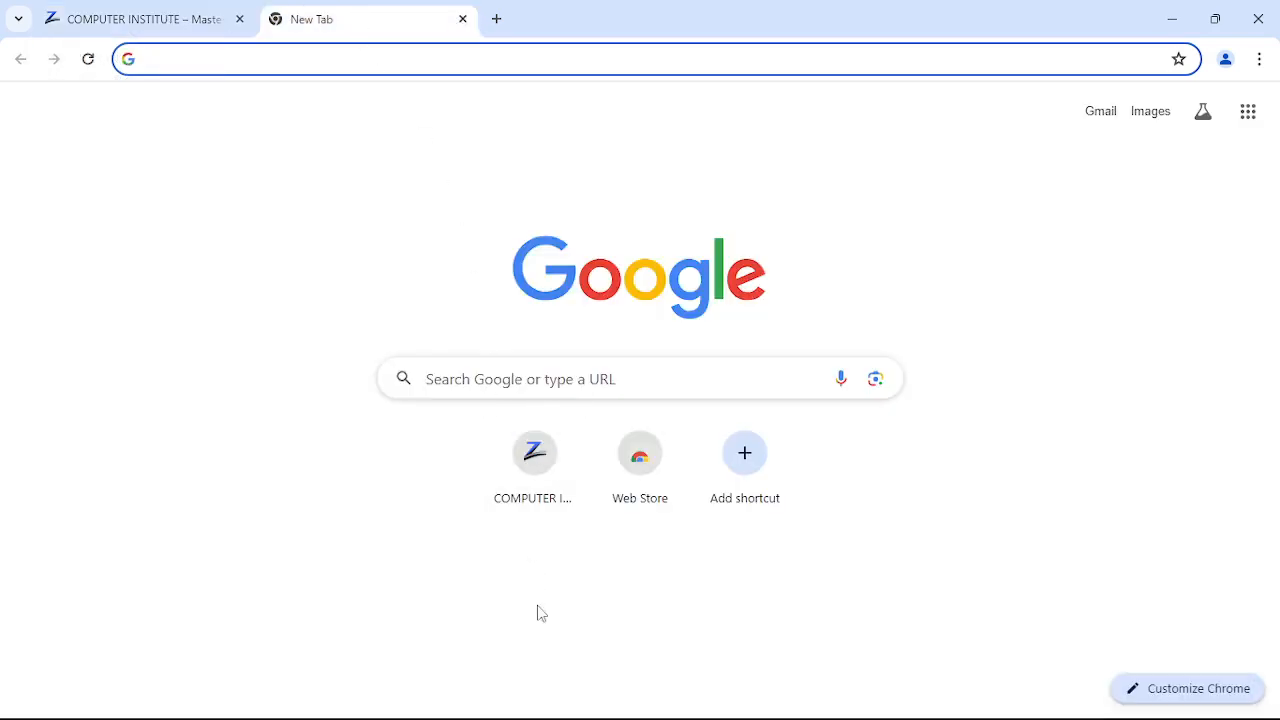
# - Bring the smaller new-tab window forward and move it up and right
pyautogui.moveTo(506, 715)
pyautogui.moveTo(375, 708)
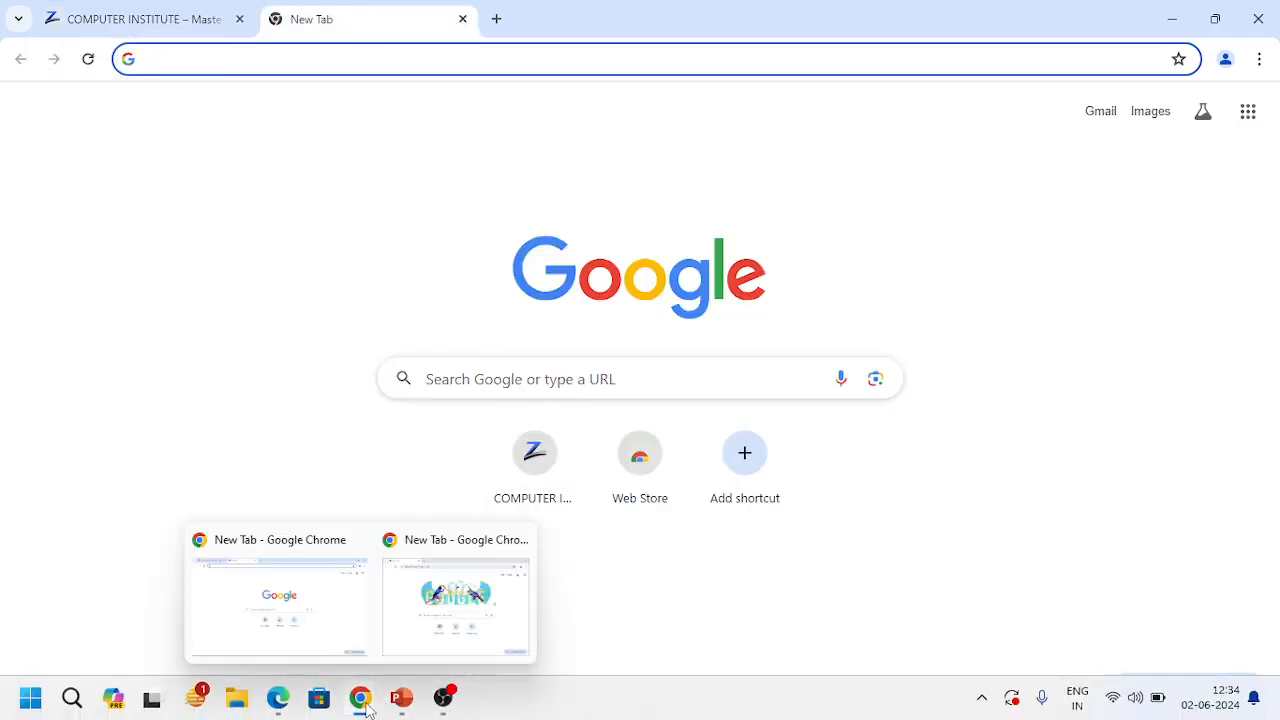
pyautogui.click(425, 606)
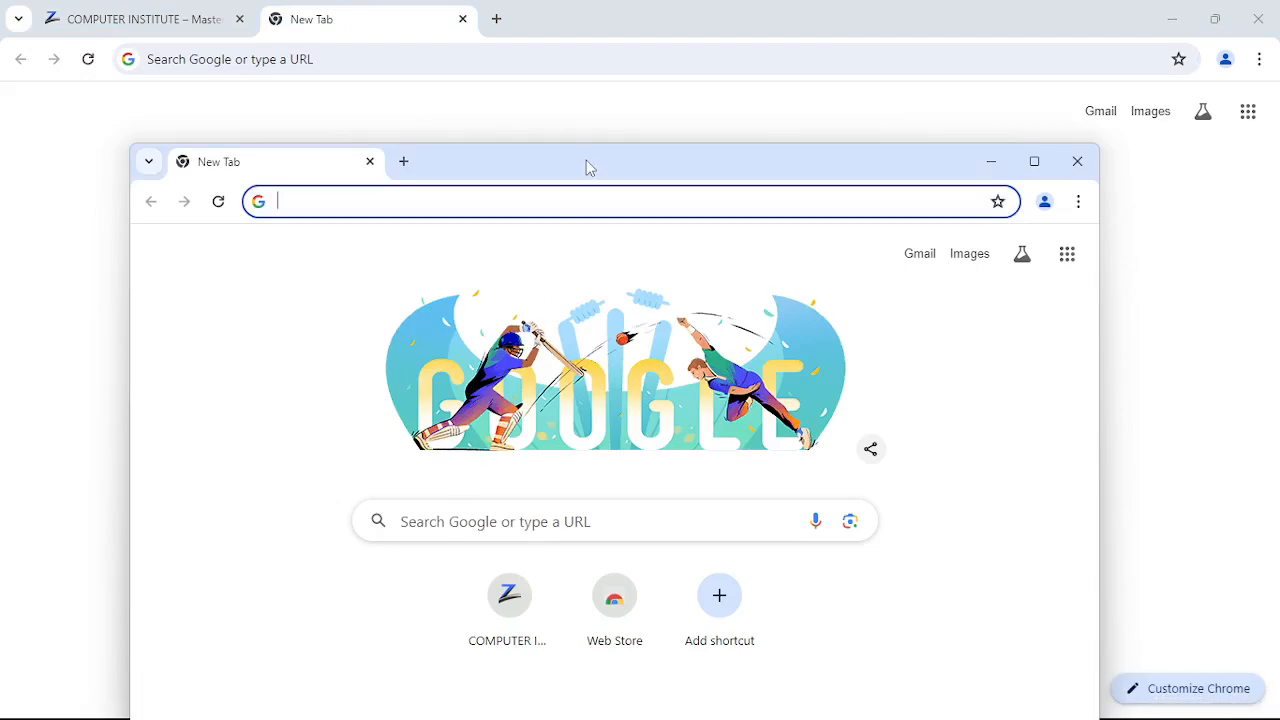
pyautogui.moveTo(589, 163); pyautogui.dragTo(625, 96)
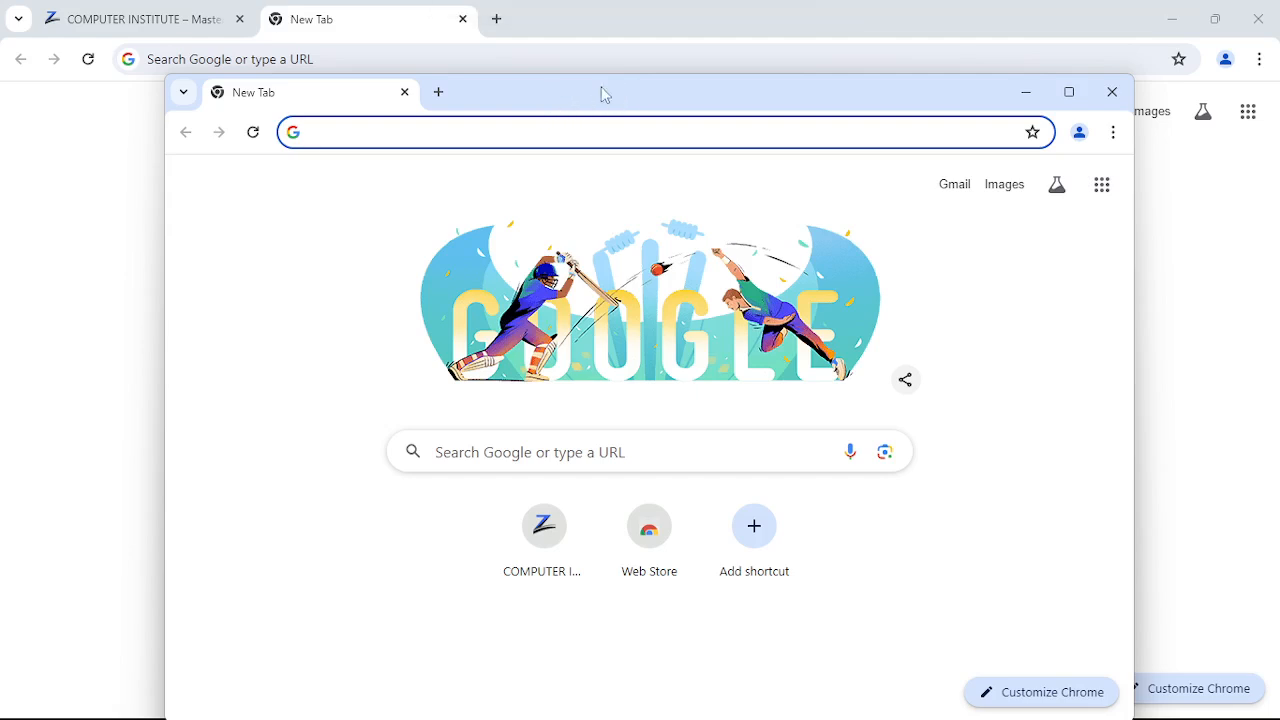
# - Minimize the two-tab window, then maximize and close the new-tab window
pyautogui.click(1175, 21)
pyautogui.click(1175, 21)
pyautogui.click(1070, 97)
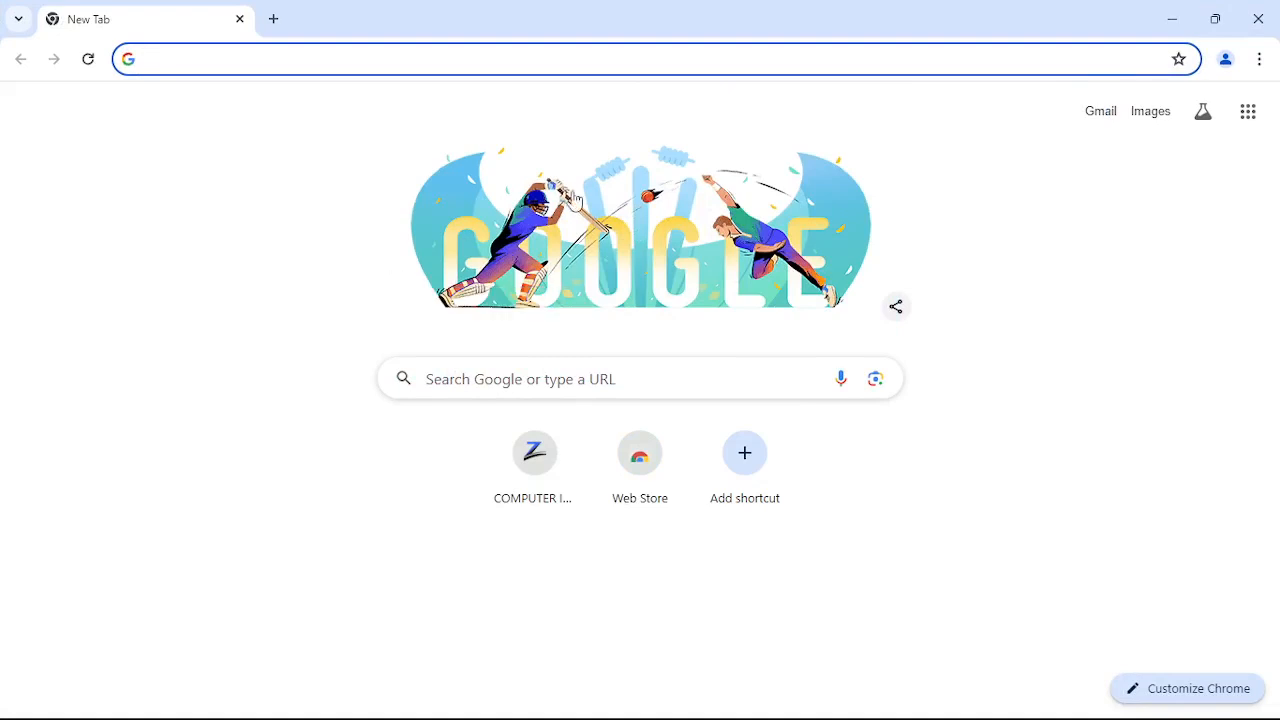
pyautogui.click(1260, 20)
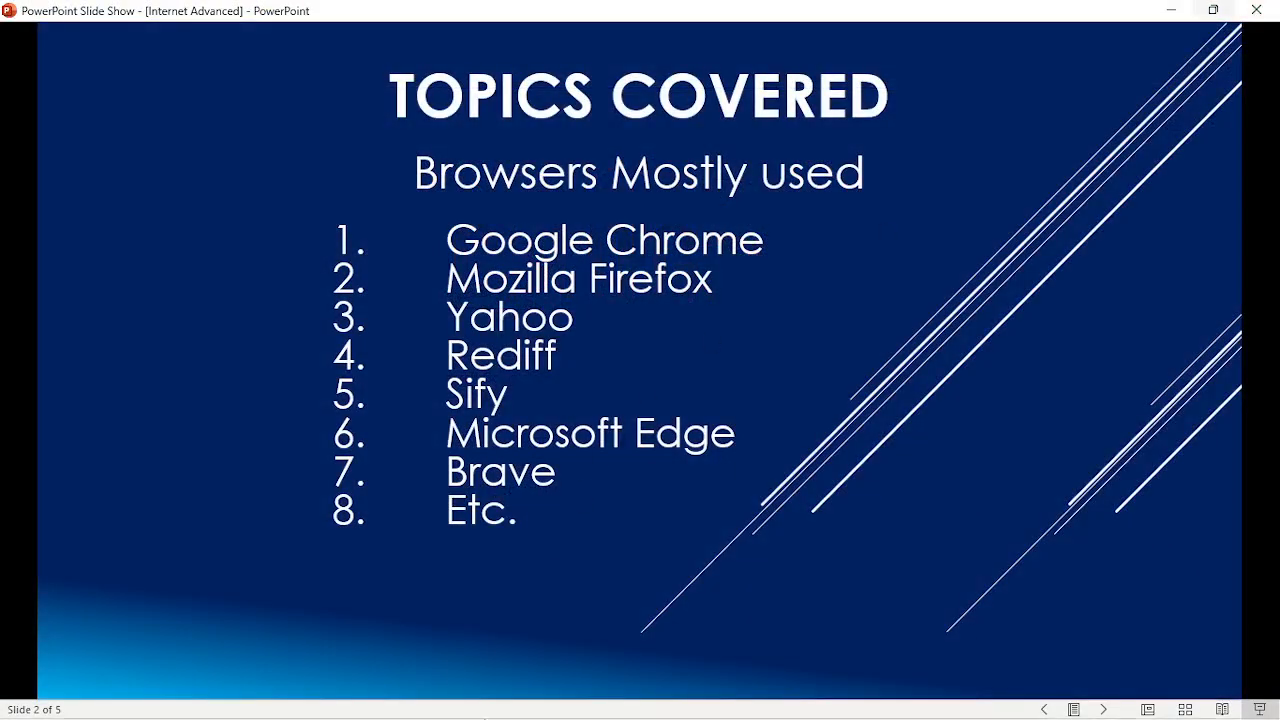
# - Bring the 'New Tab - Google Chrome' window forward and select its Google search box
pyautogui.moveTo(357, 705)
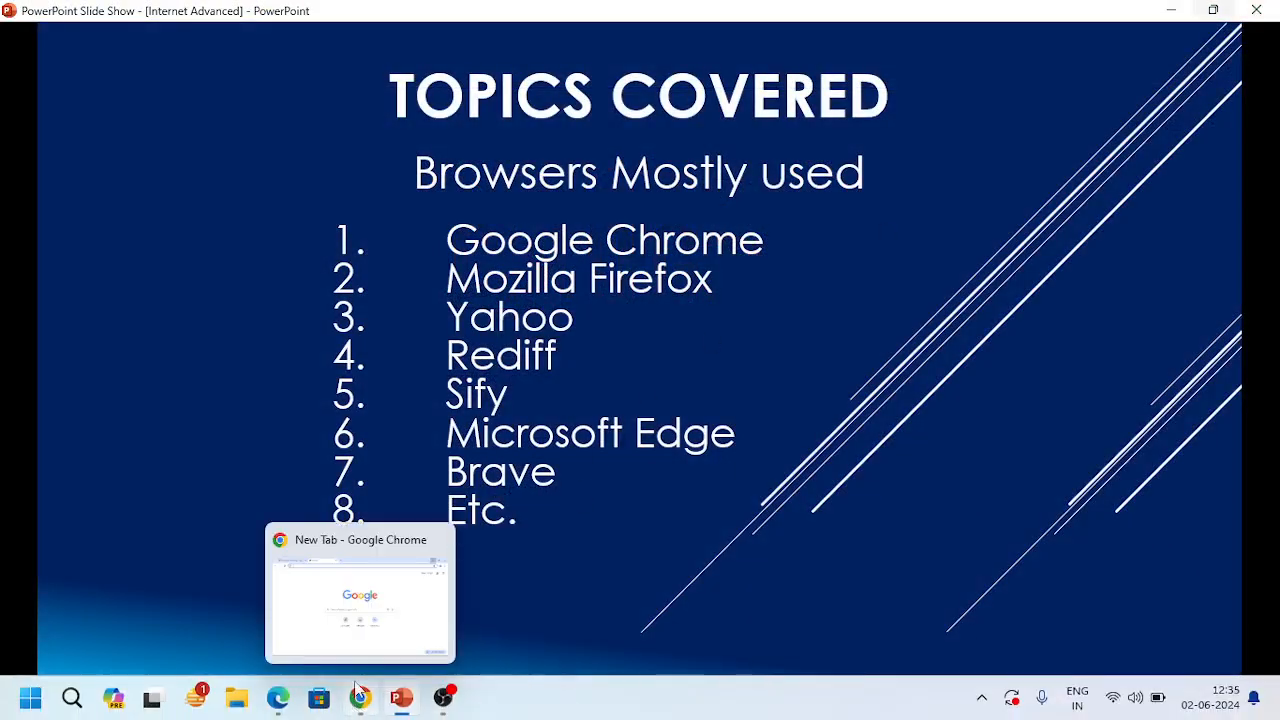
pyautogui.click(361, 616)
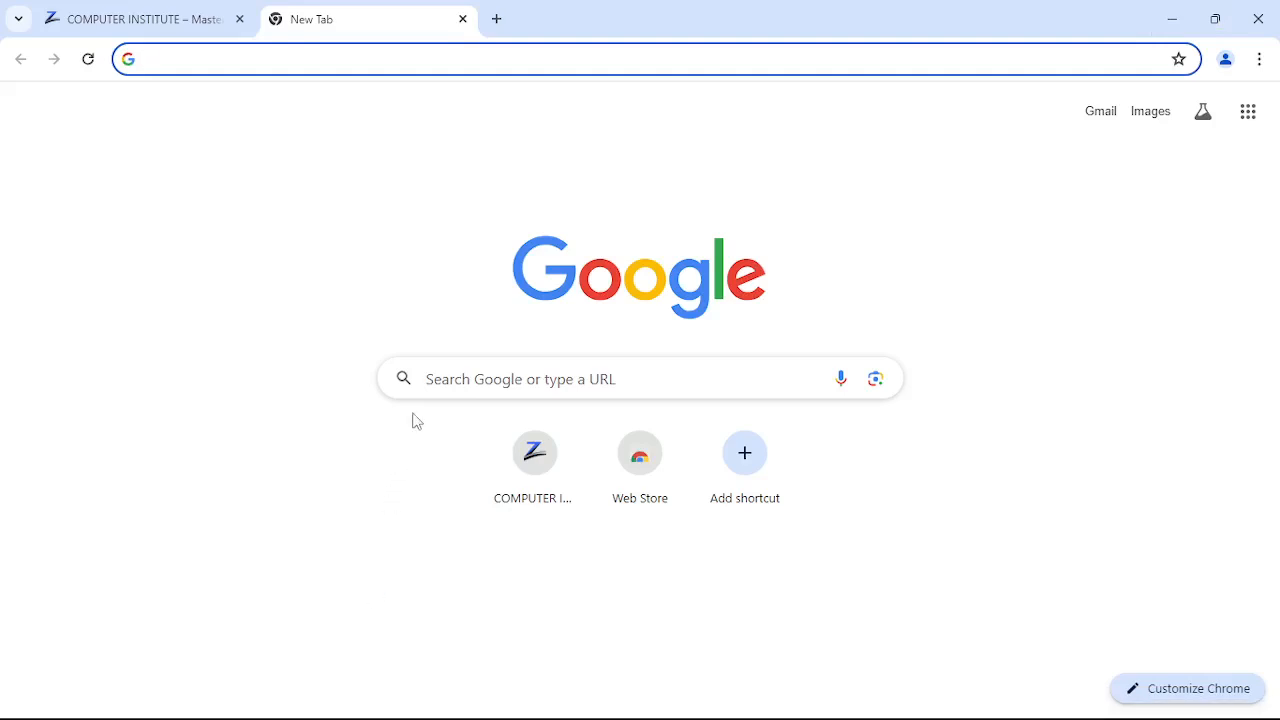
pyautogui.click(447, 376)
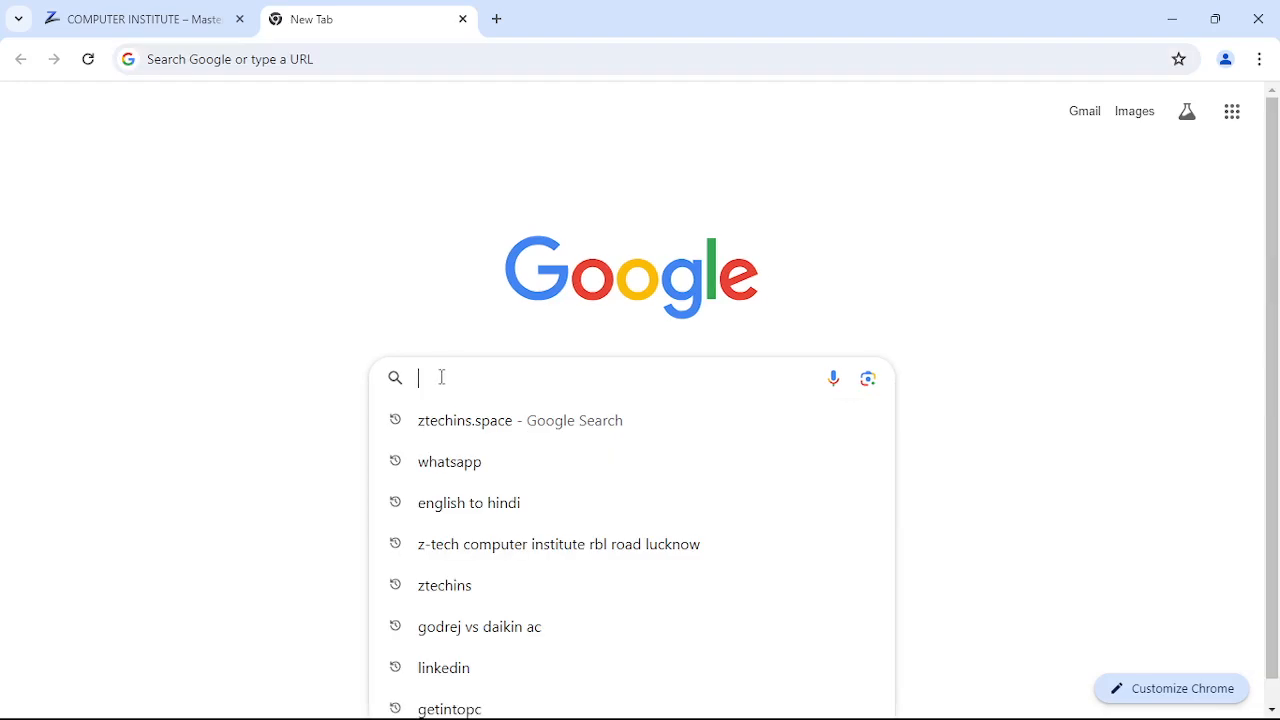
# - Search Google for 'bhu' using the Banaras Hindu University suggestion
pyautogui.click(296, 384)
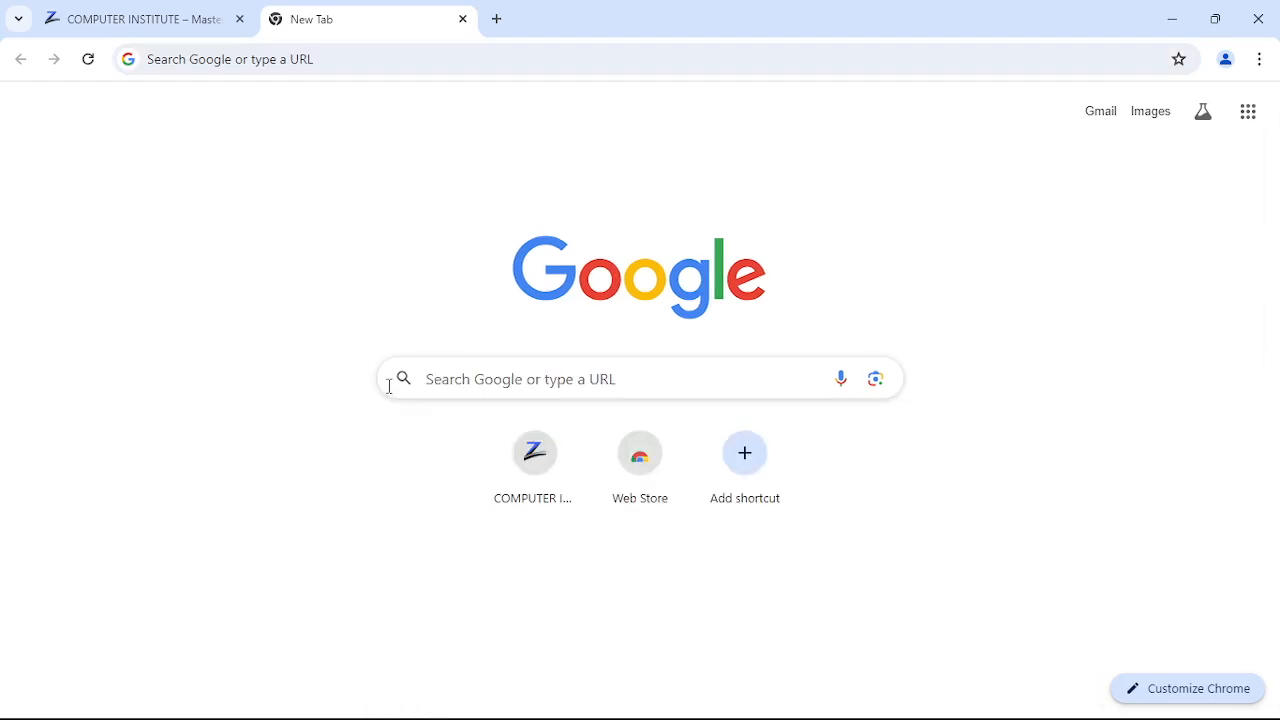
pyautogui.click(478, 386)
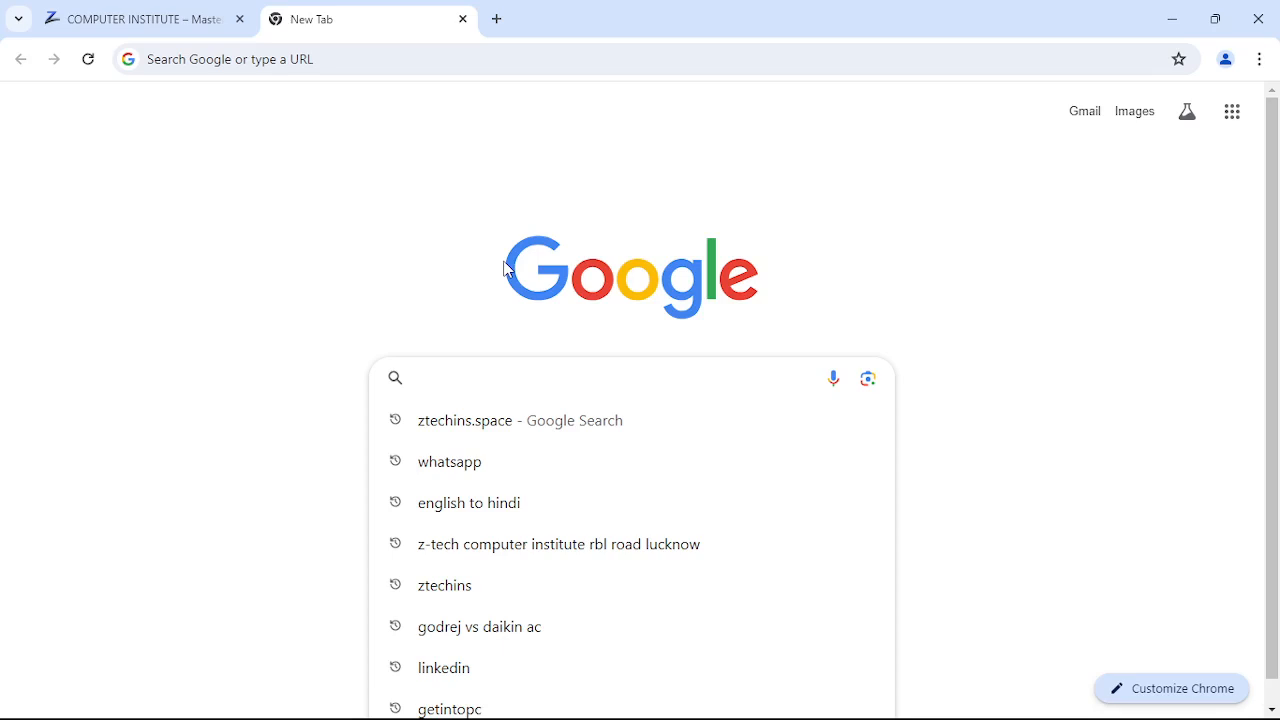
pyautogui.write('bhu')
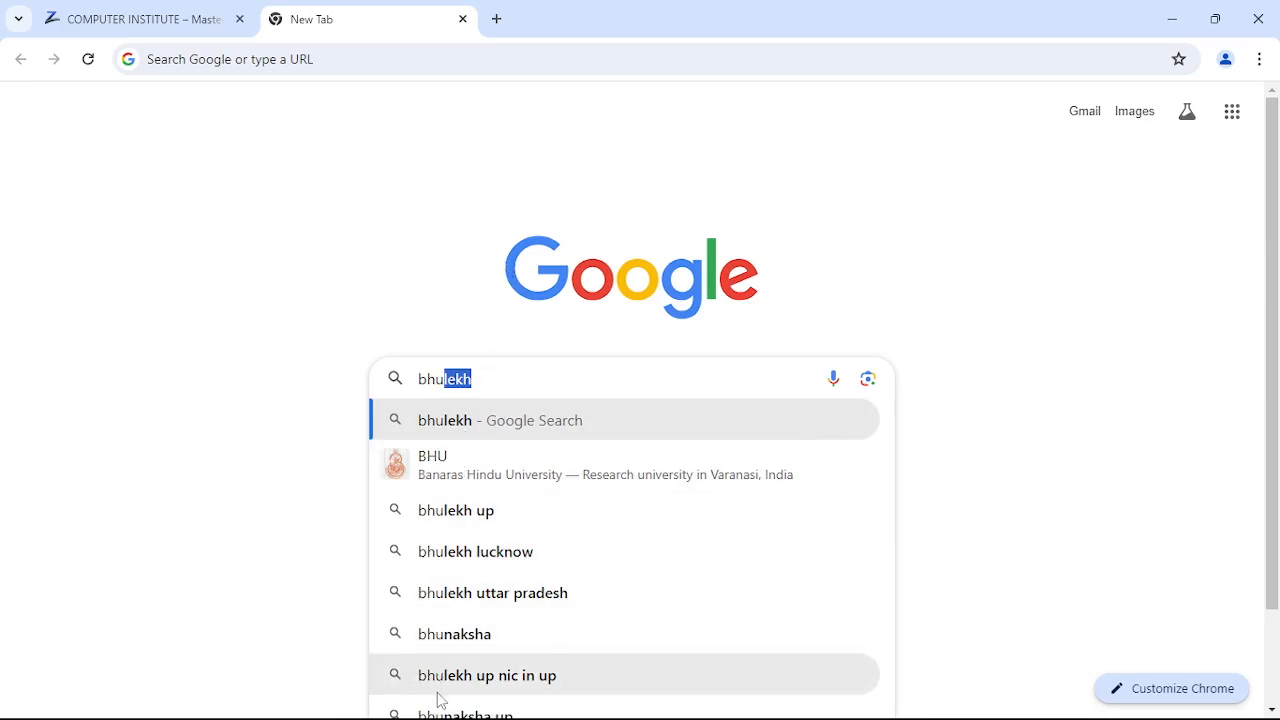
pyautogui.click(476, 467)
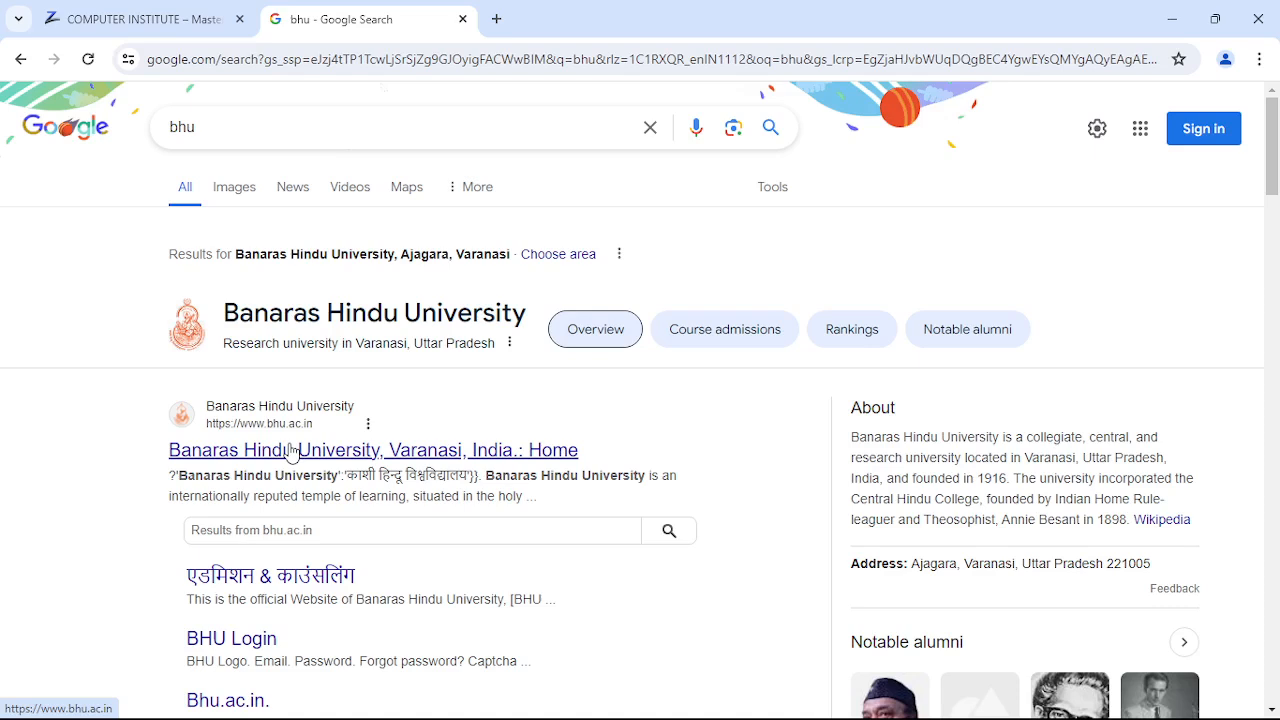
# - Close the 'bhu - Google Search' tab and open a fresh new tab
pyautogui.click(463, 19)
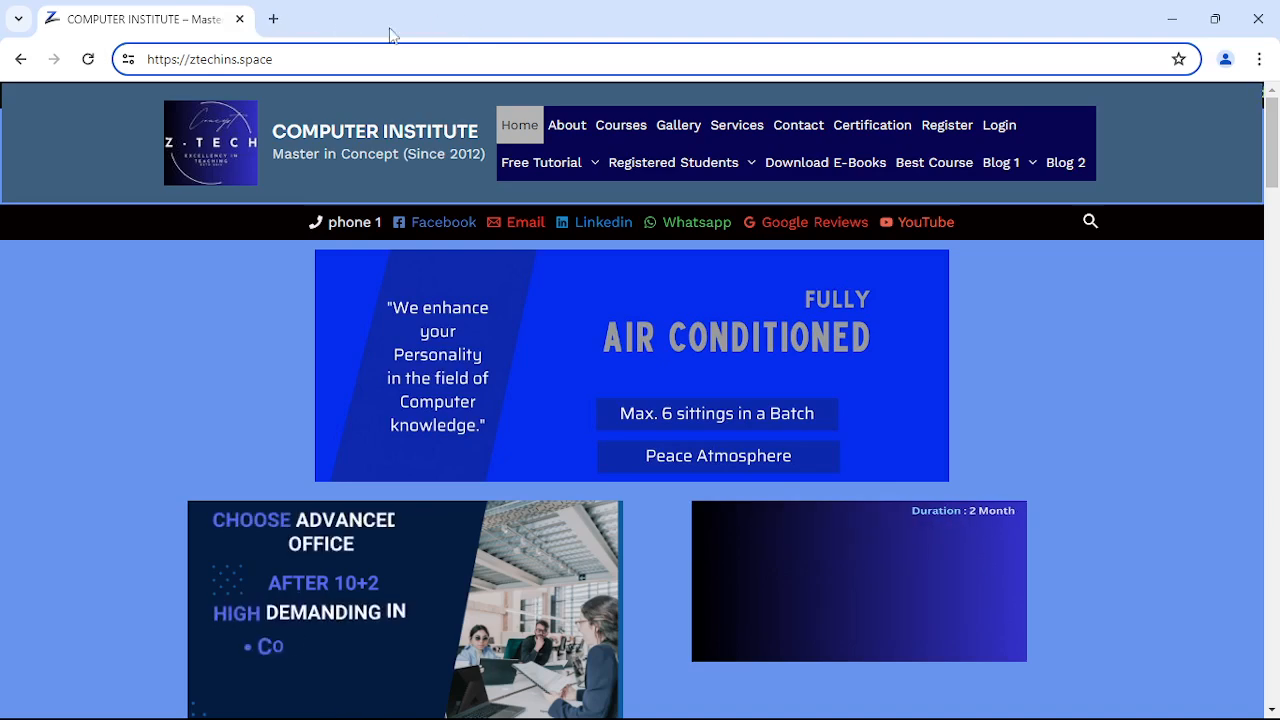
pyautogui.click(273, 19)
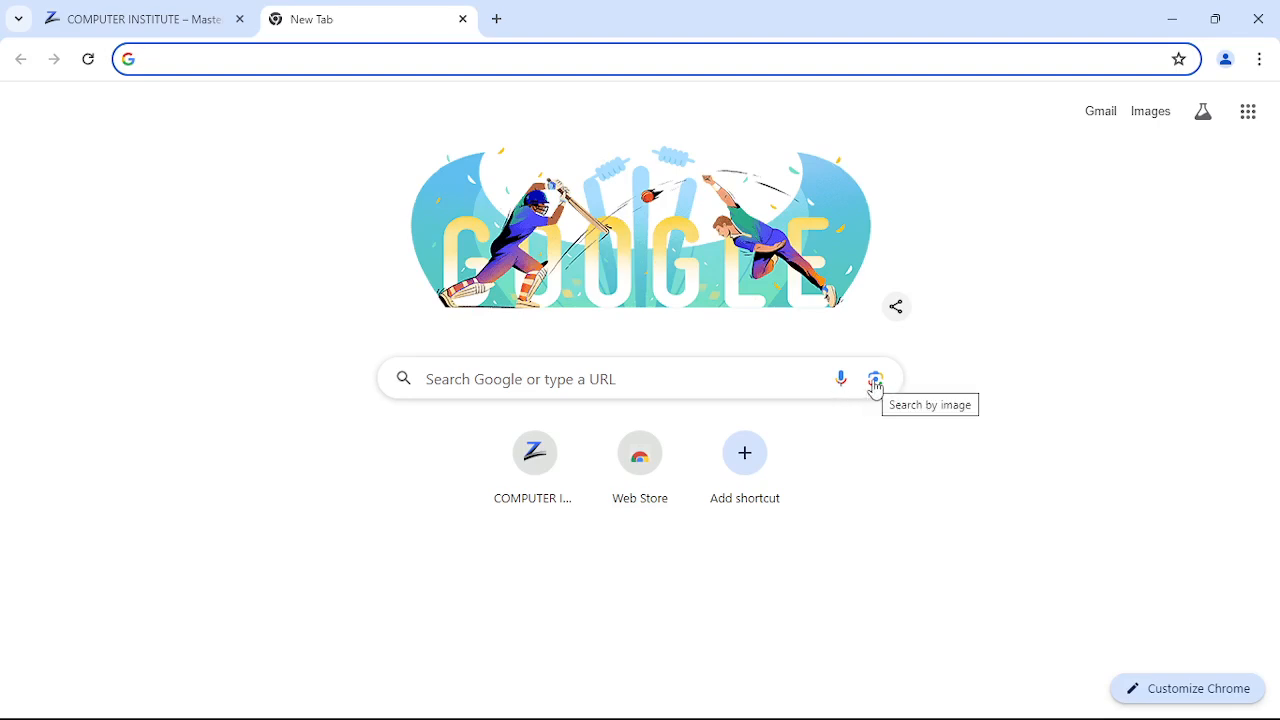
# - Start a Google Lens image upload, browse Pictures, then cancel without picking an image
pyautogui.click(875, 380)
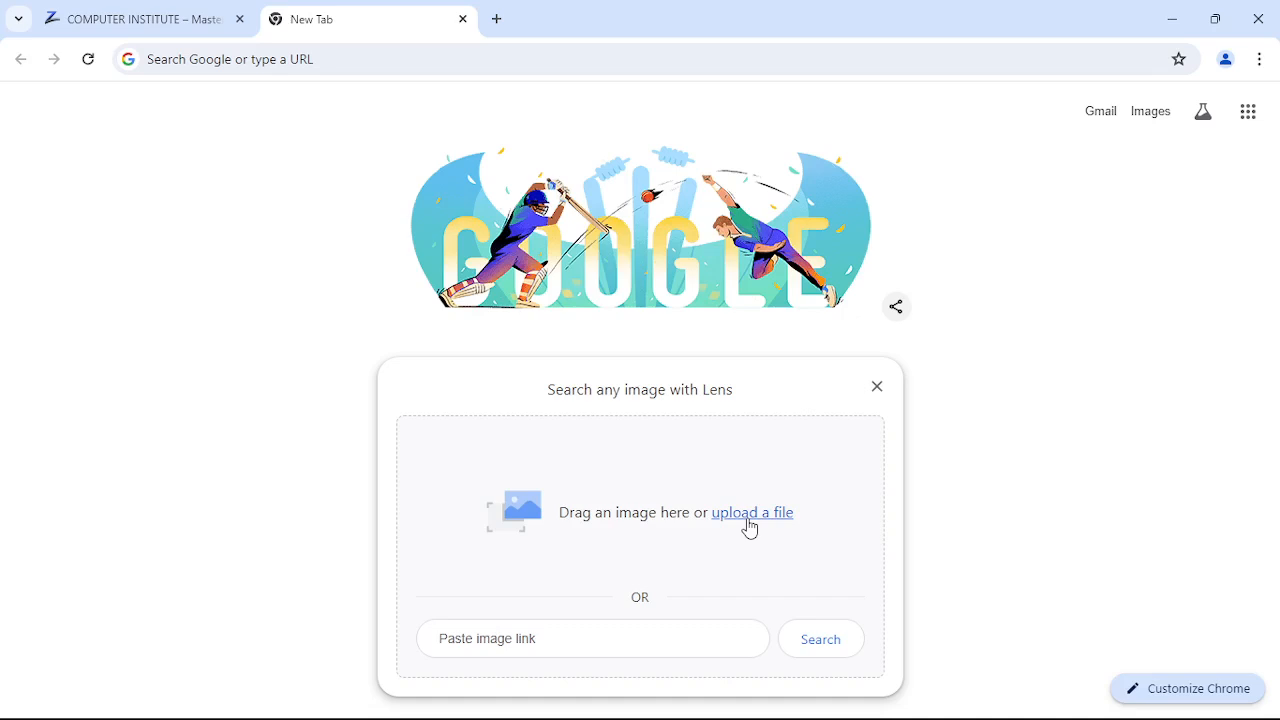
pyautogui.click(752, 524)
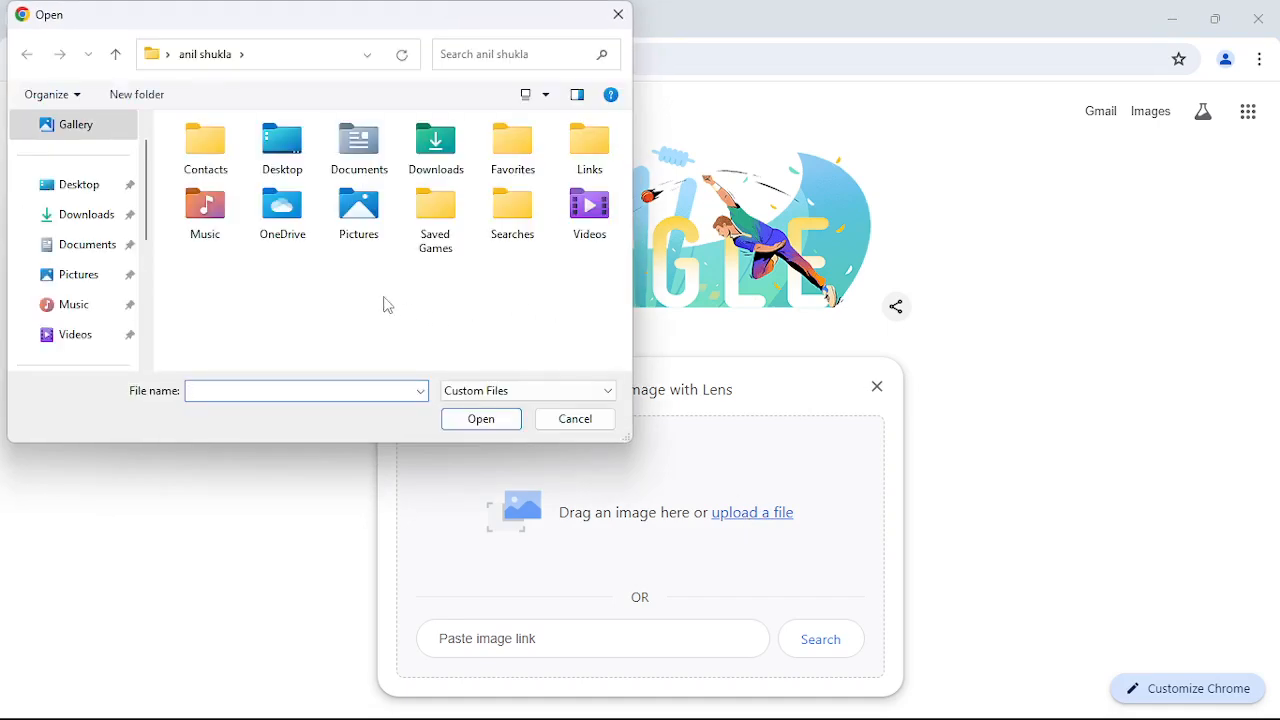
pyautogui.doubleClick(376, 233)
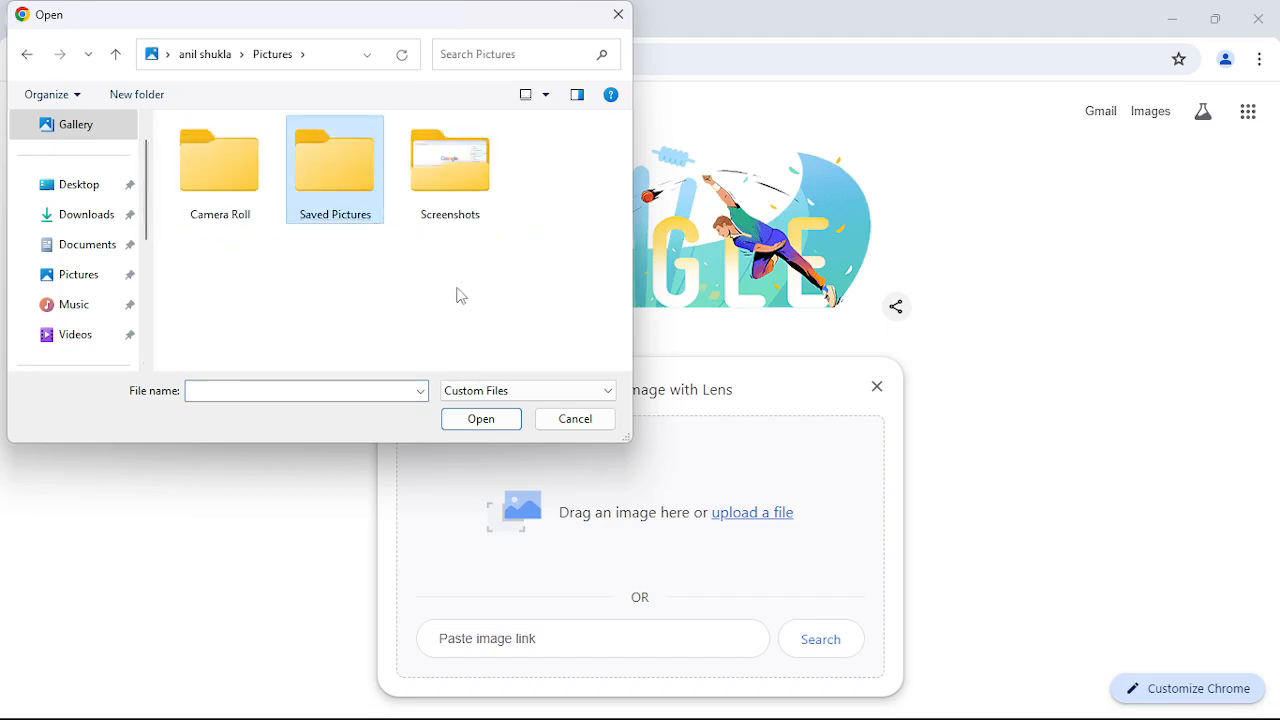
pyautogui.click(575, 419)
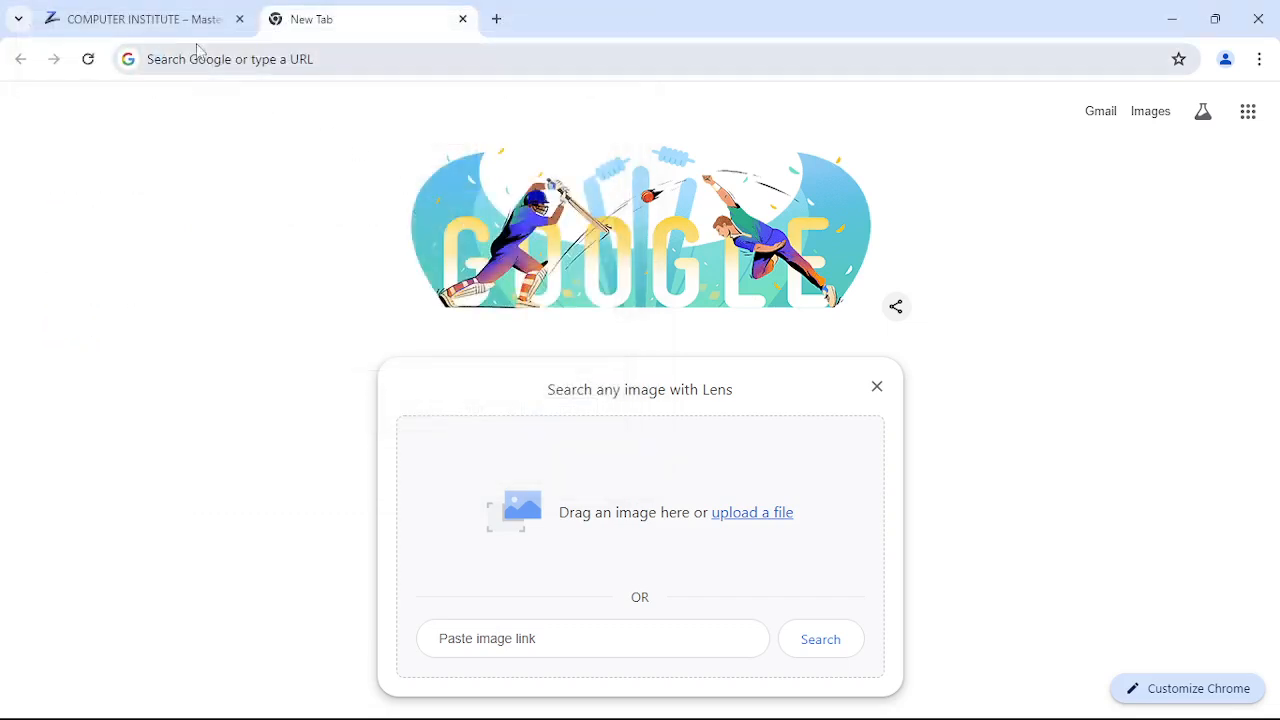
# - Save the institute's ADVANCED MS OFFICE course image to Downloads as MS-OFFICE-1536x864
pyautogui.click(155, 18)
pyautogui.scroll(-10, 578, 589)
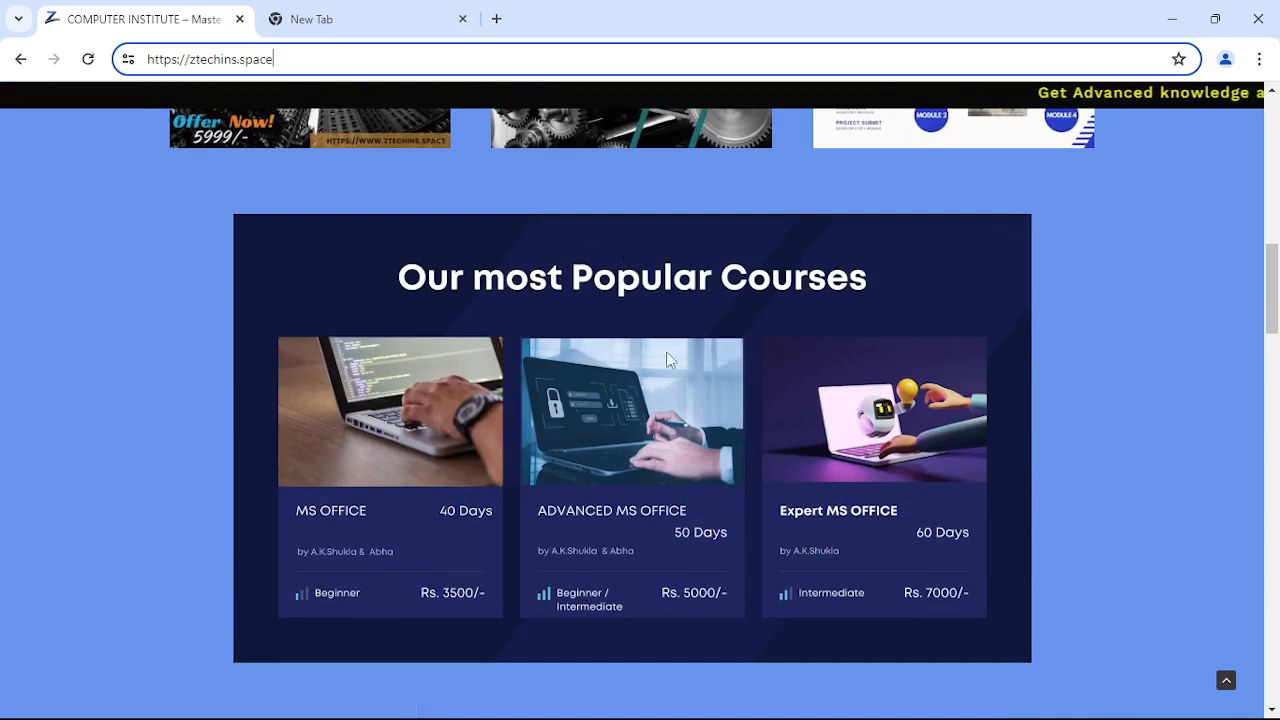
pyautogui.rightClick(631, 329)
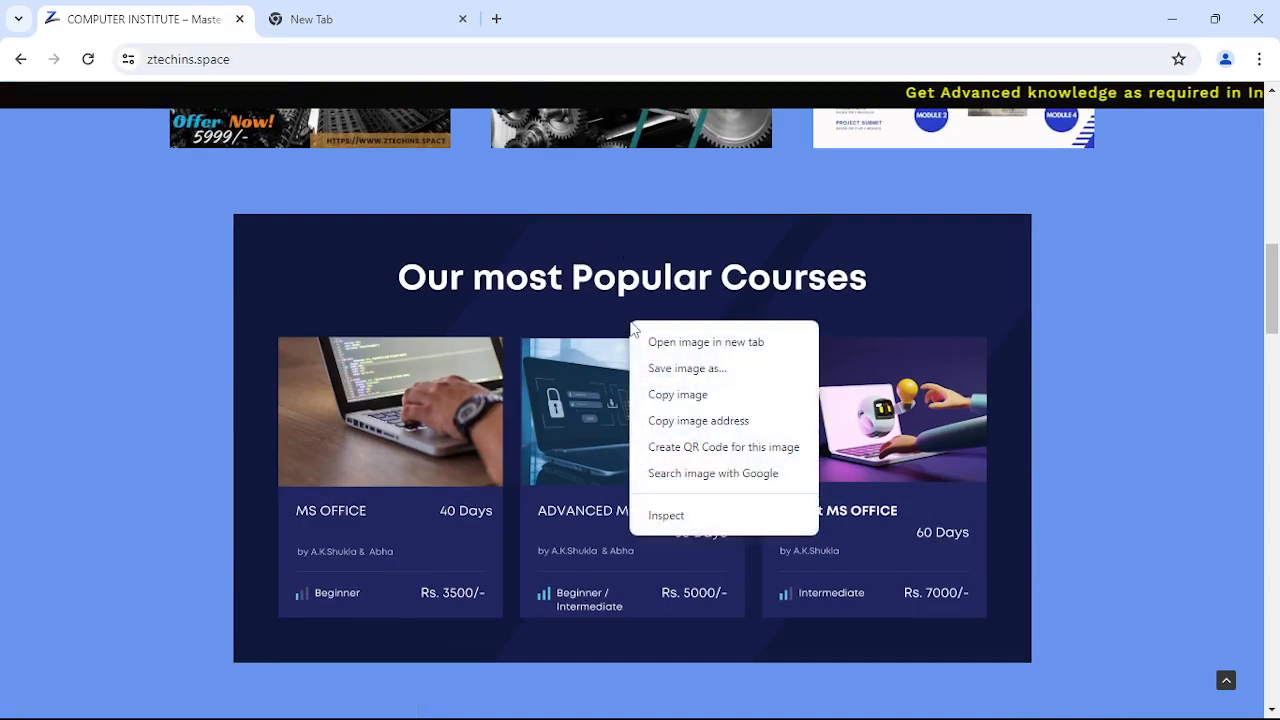
pyautogui.click(658, 376)
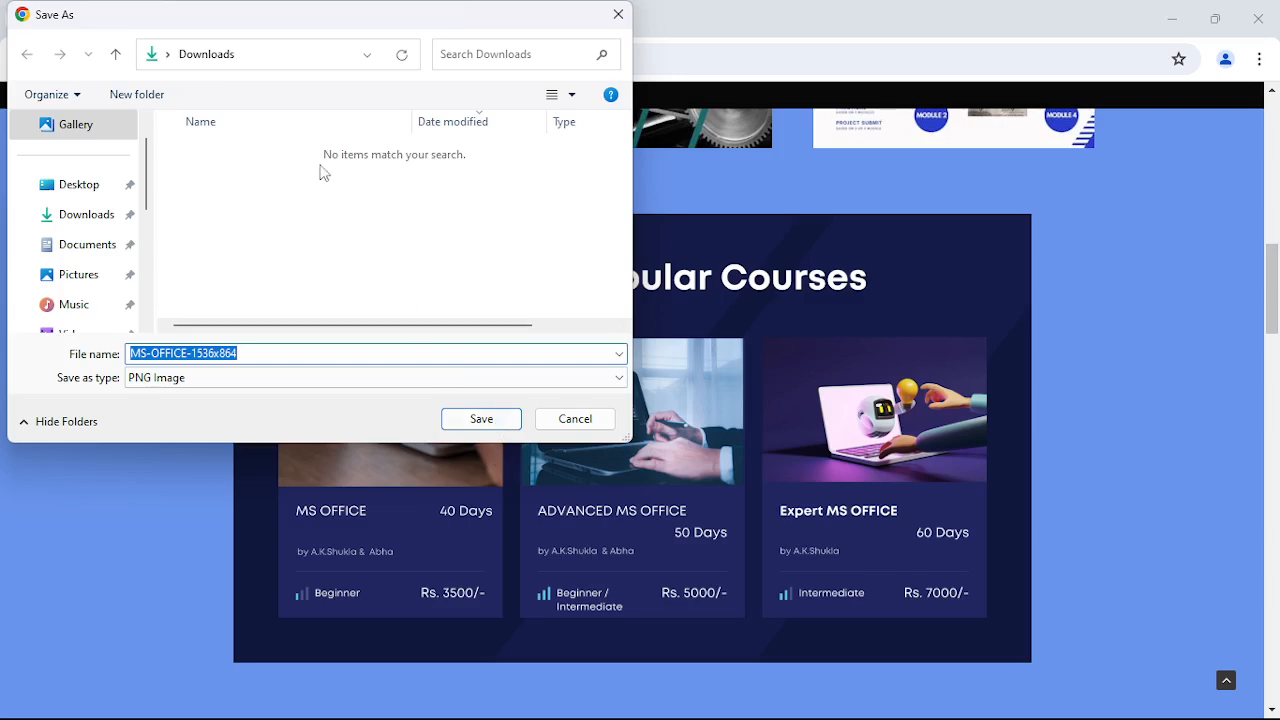
pyautogui.click(480, 421)
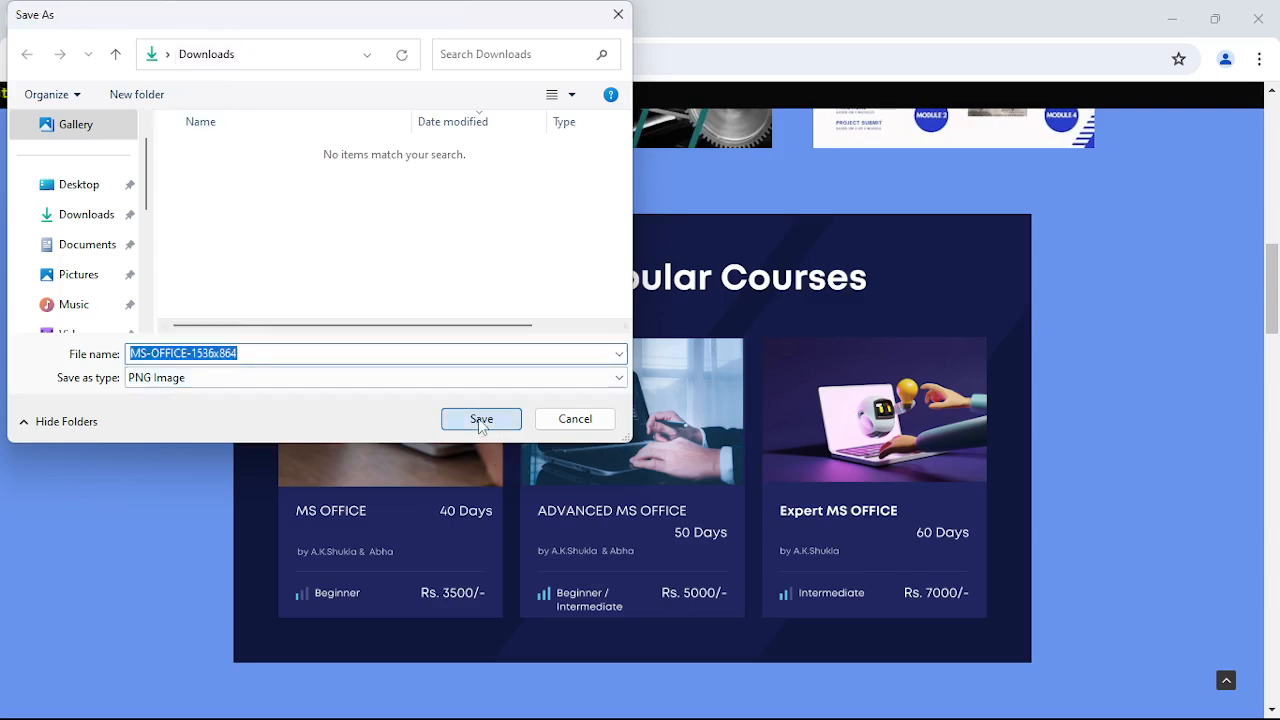
pyautogui.click(346, 24)
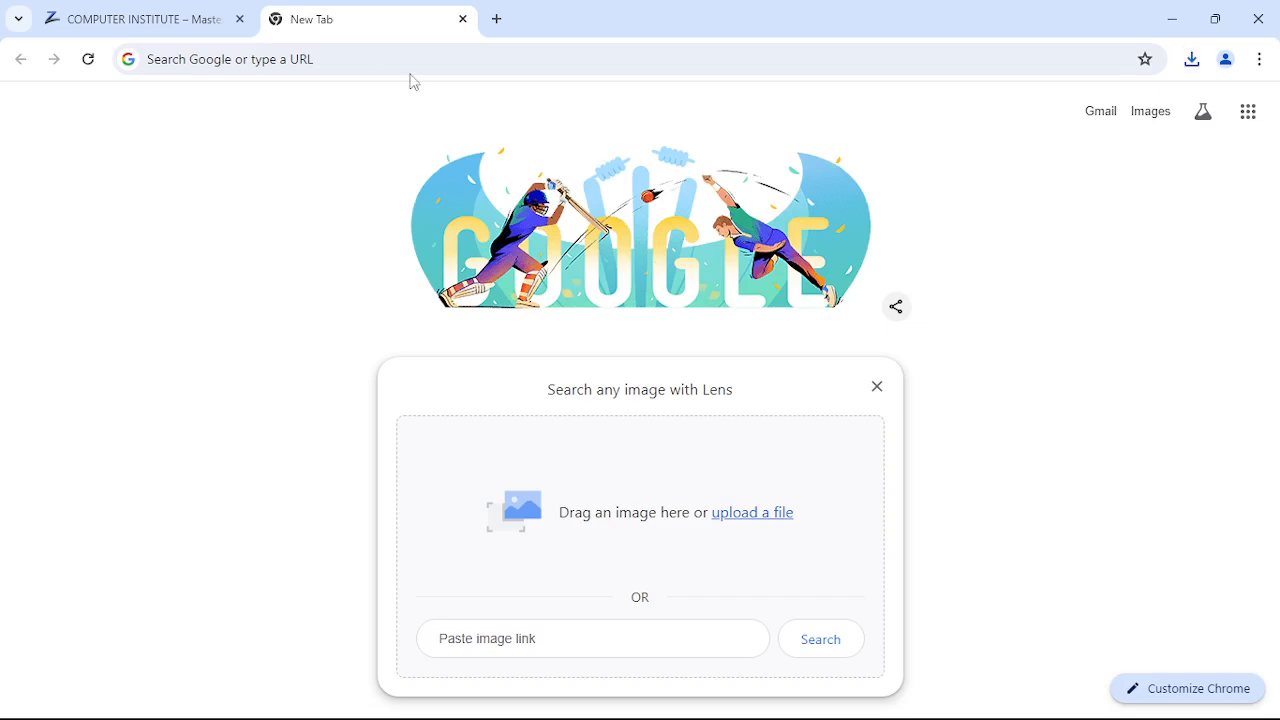
# - Run a Google Lens search on the downloaded MS-OFFICE-1536x864 image, then return to the COMPUTER INSTITUTE tab
pyautogui.click(758, 515)
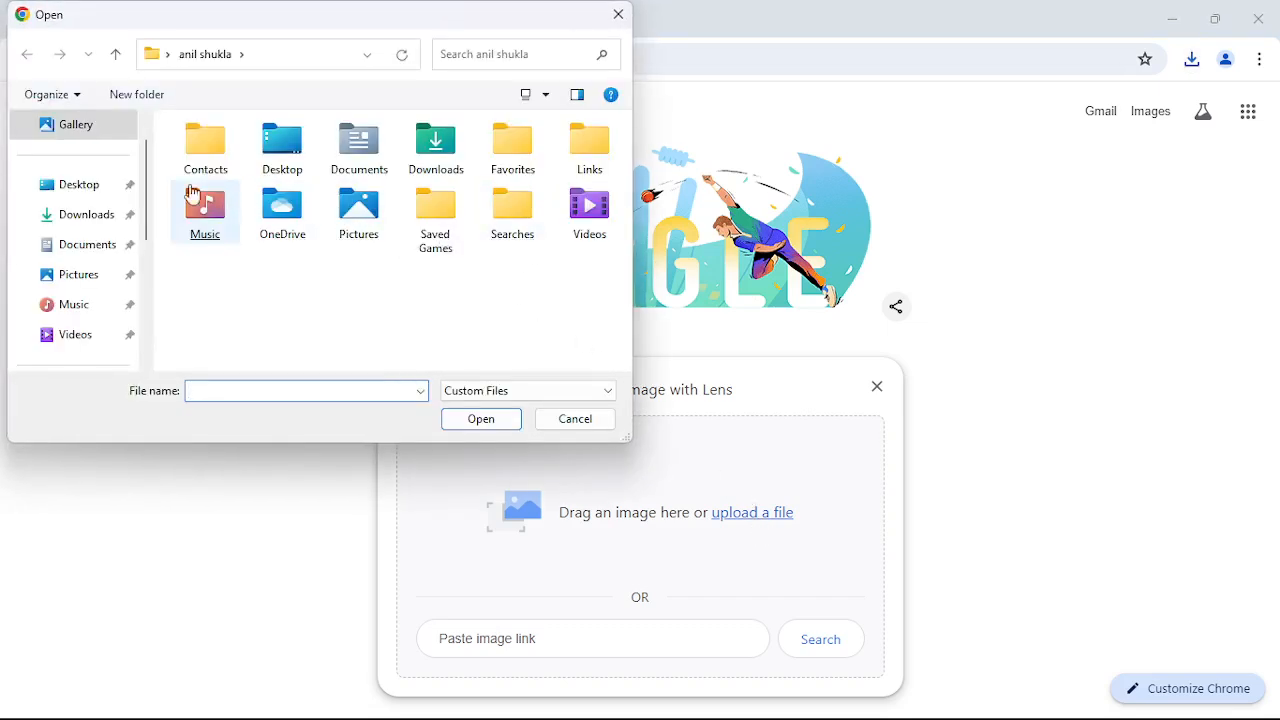
pyautogui.click(80, 229)
pyautogui.doubleClick(243, 190)
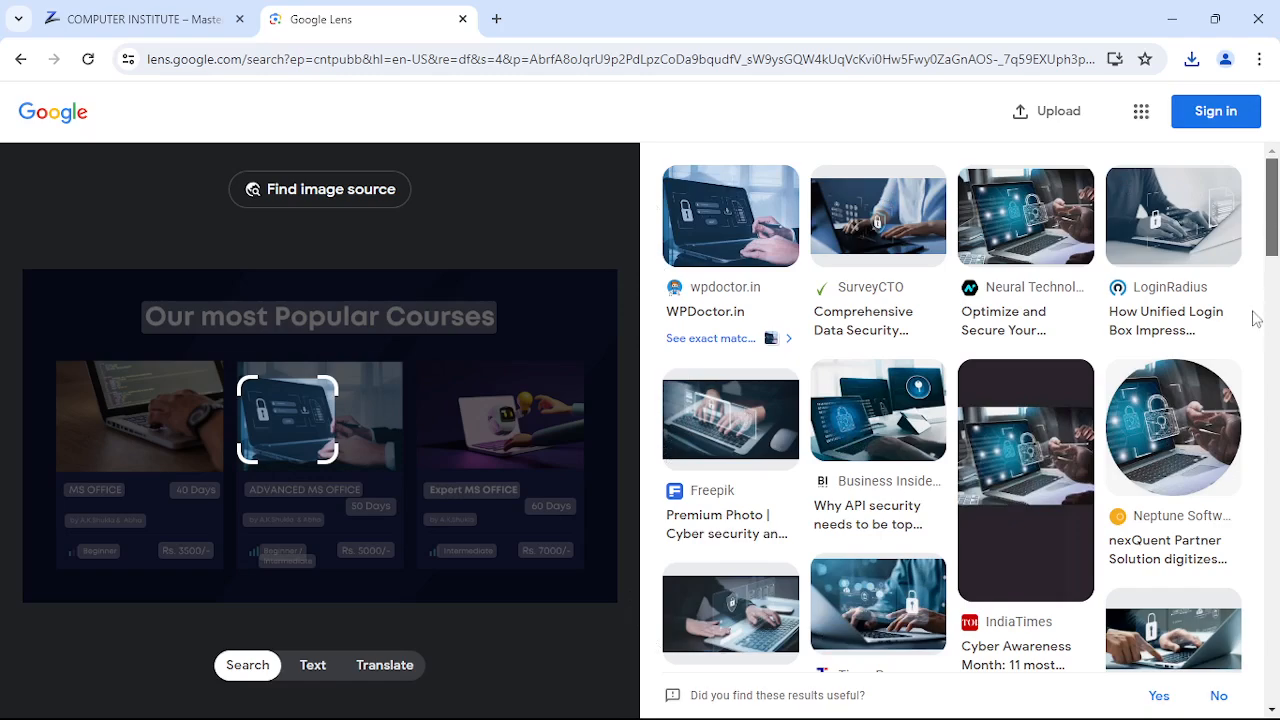
pyautogui.scroll(-5, 1270, 205)
pyautogui.scroll(5, 1268, 190)
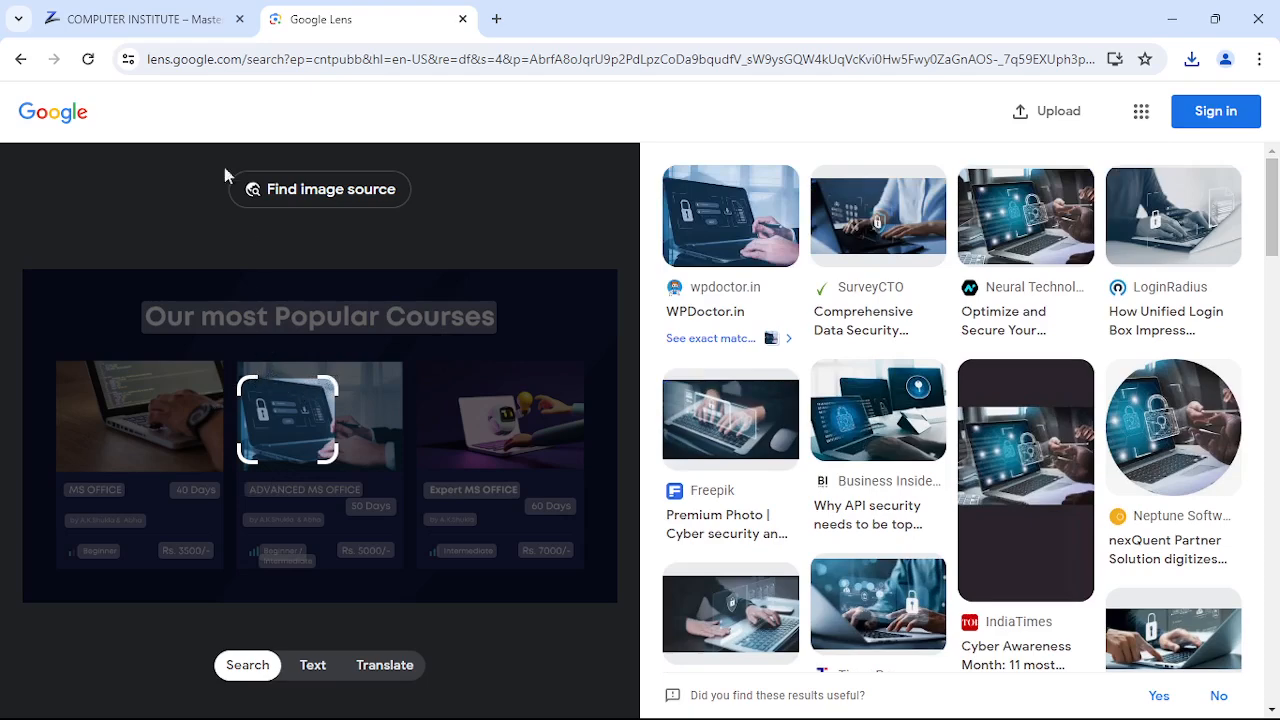
pyautogui.click(167, 22)
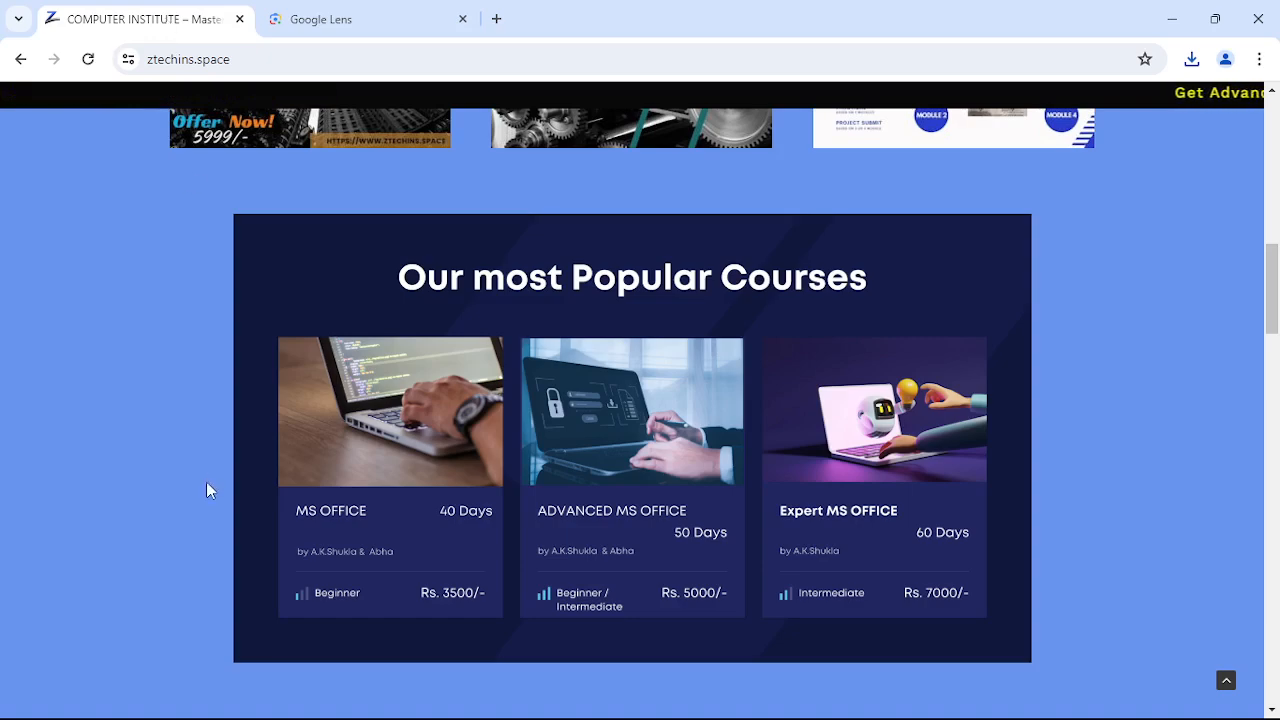
# - Save the CBSE classes banner image to disk as Online-1
pyautogui.scroll(-6, 206, 482)
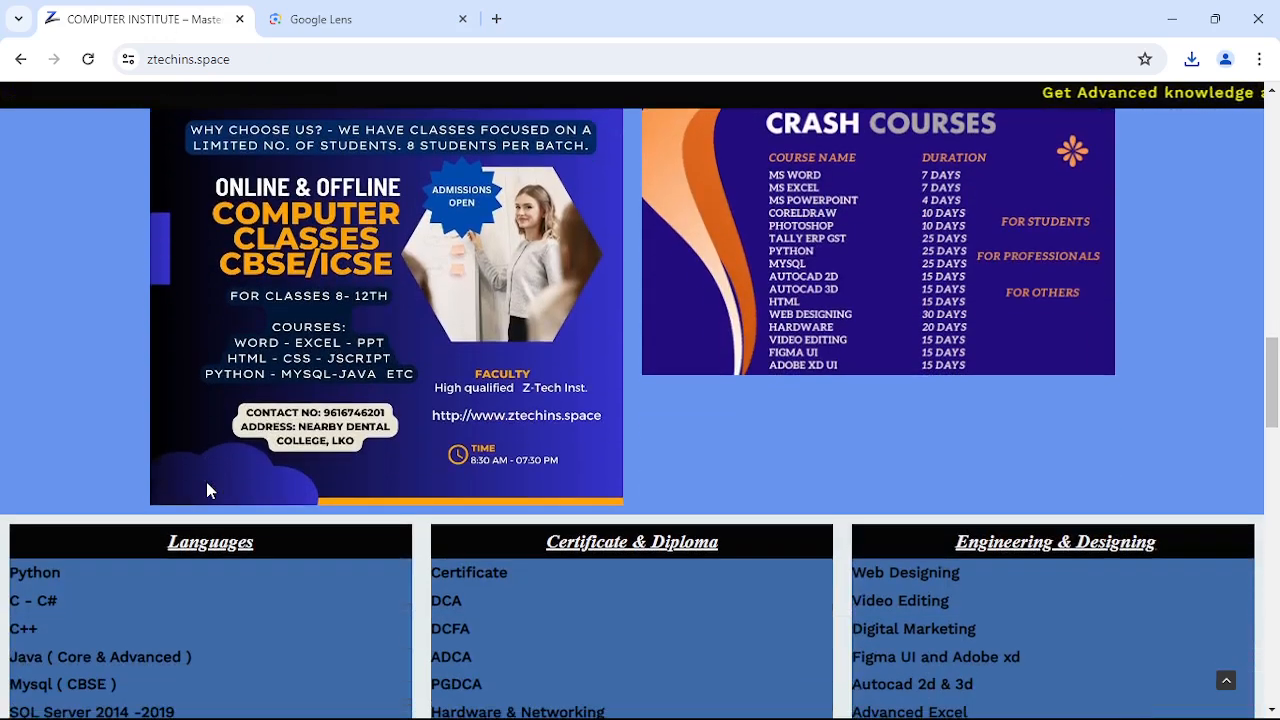
pyautogui.rightClick(398, 302)
pyautogui.click(422, 350)
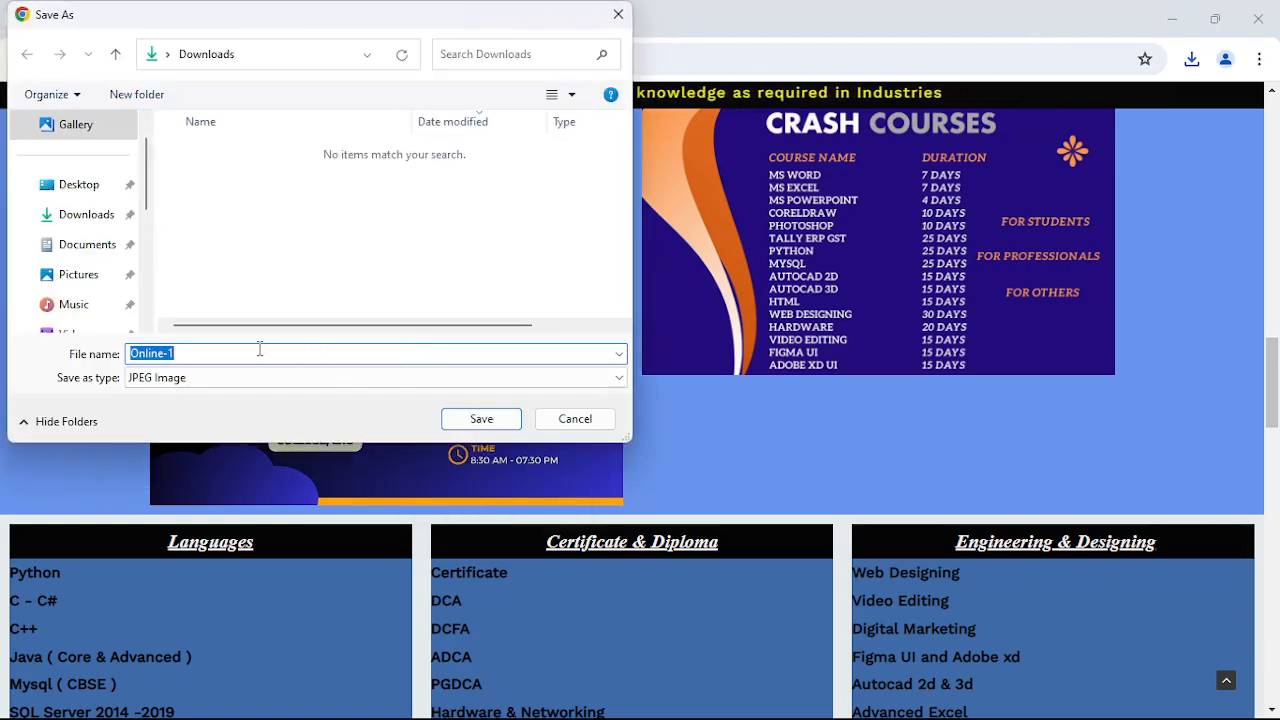
pyautogui.click(488, 419)
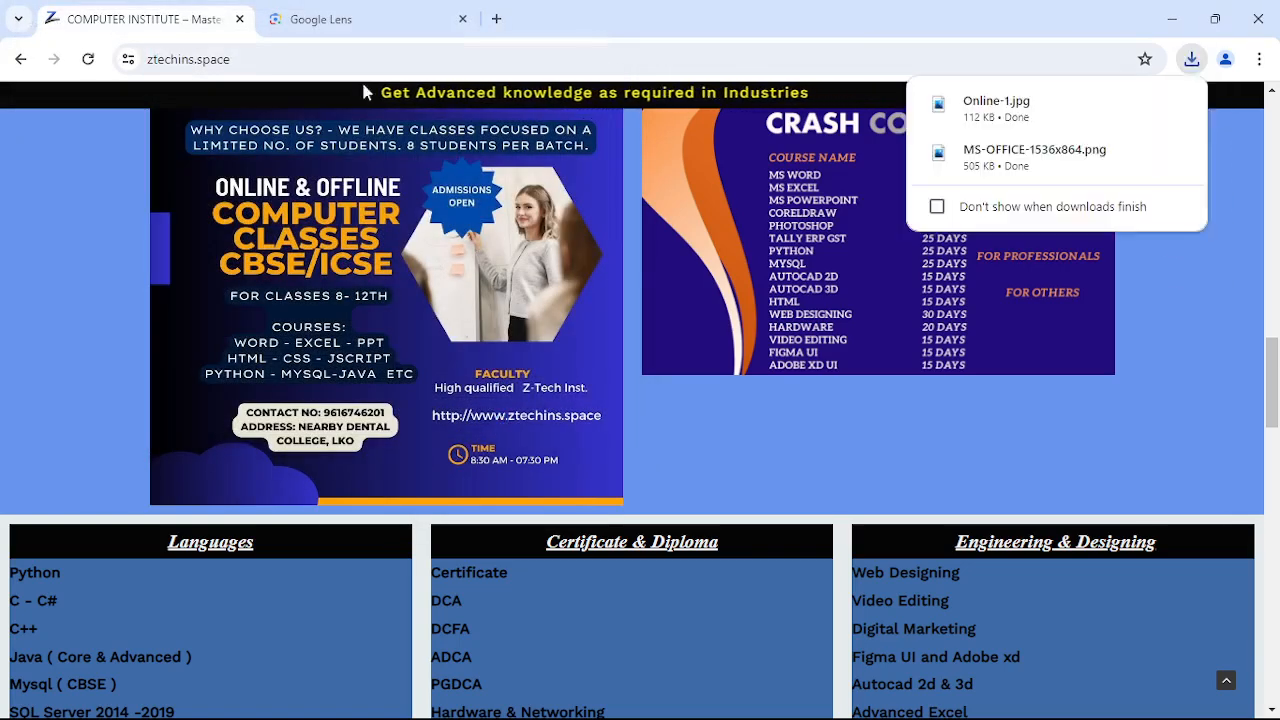
# - Search Google Lens with the Online-1 image, then replace the Lens tab with a new tab
pyautogui.click(343, 21)
pyautogui.click(19, 62)
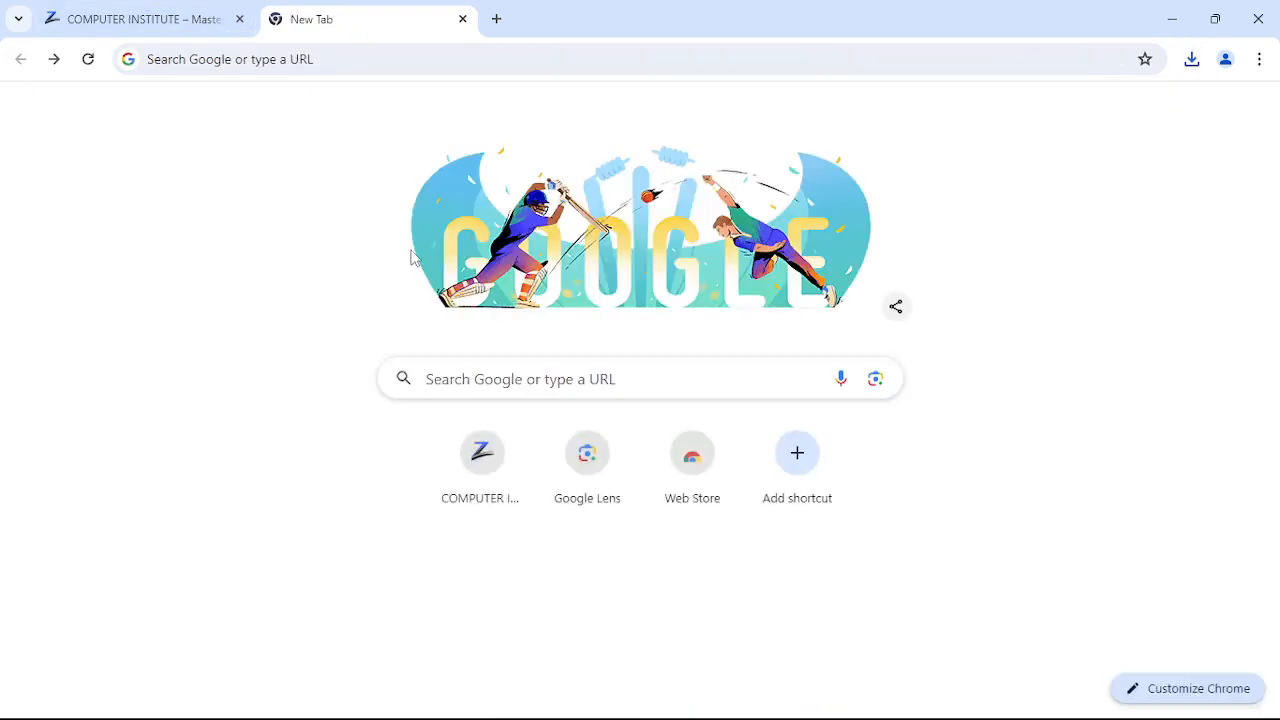
pyautogui.click(874, 381)
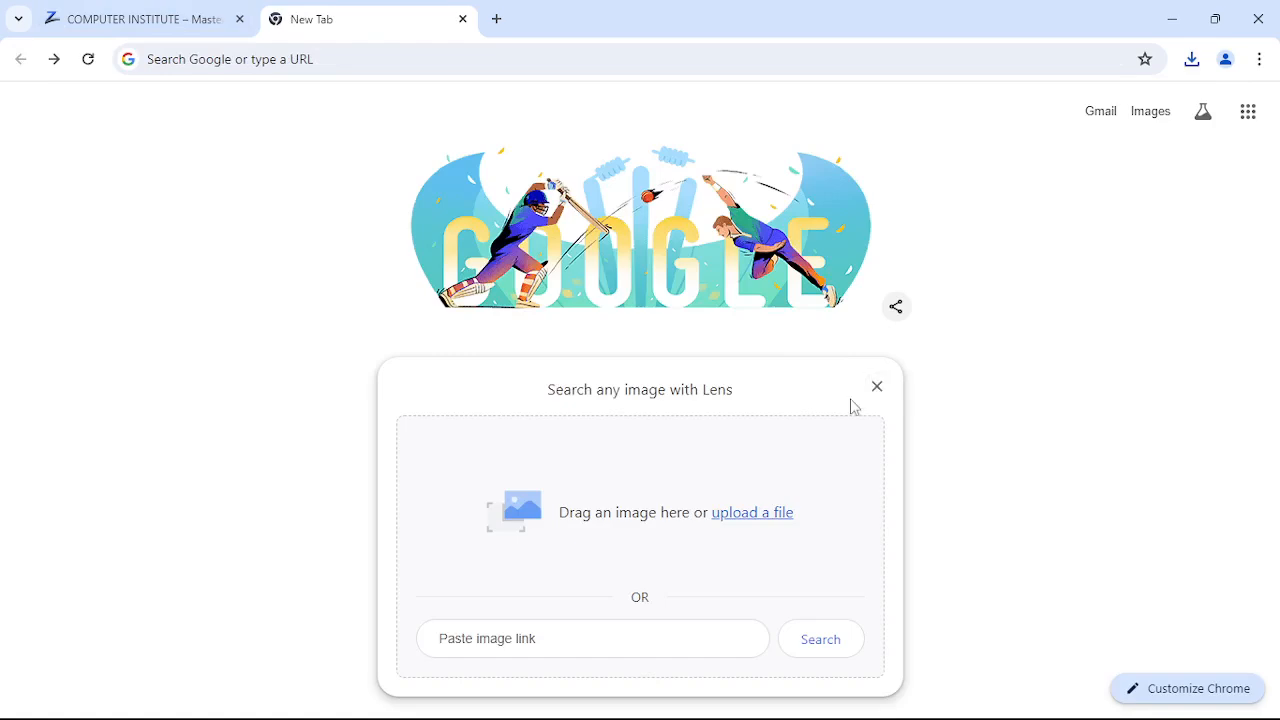
pyautogui.click(752, 513)
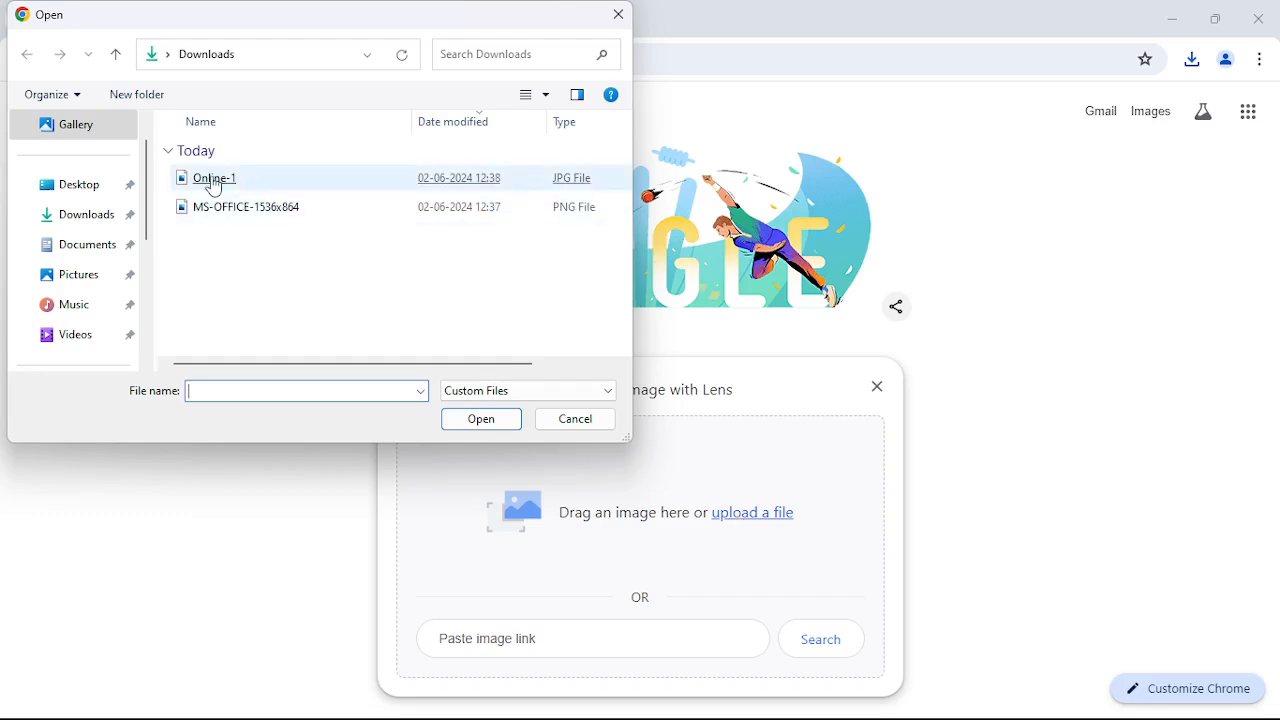
pyautogui.doubleClick(214, 182)
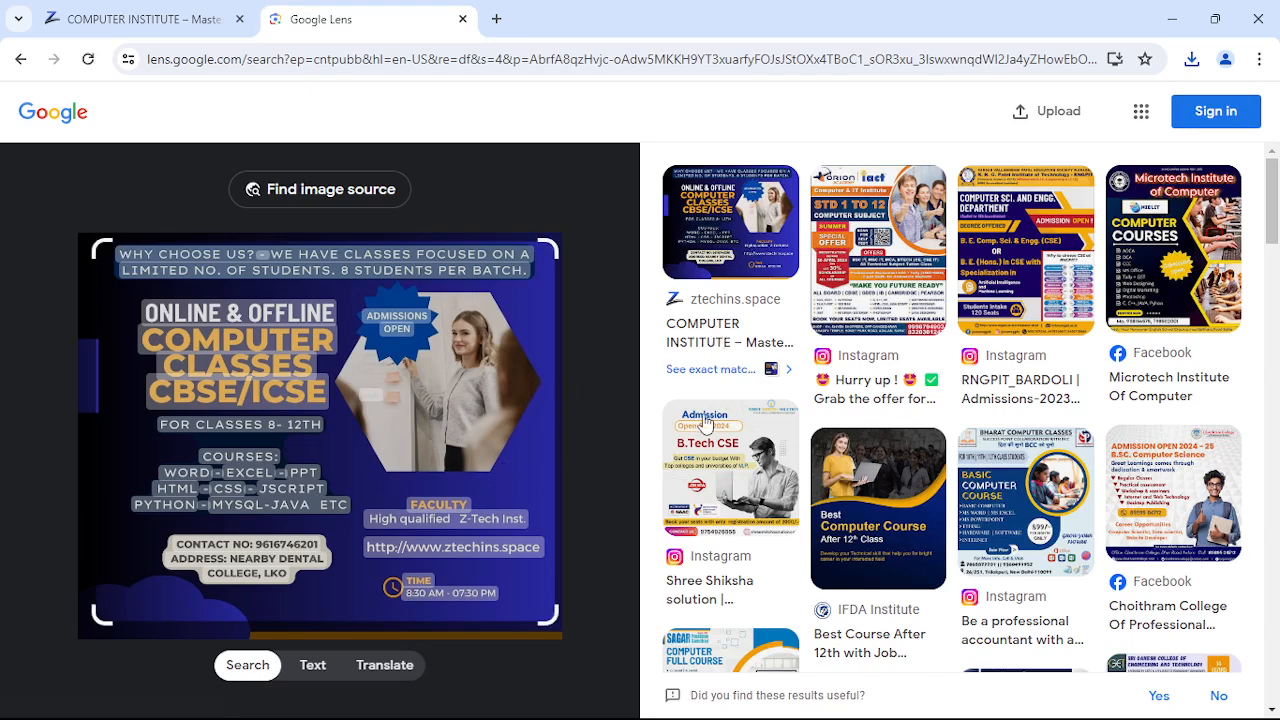
pyautogui.click(496, 19)
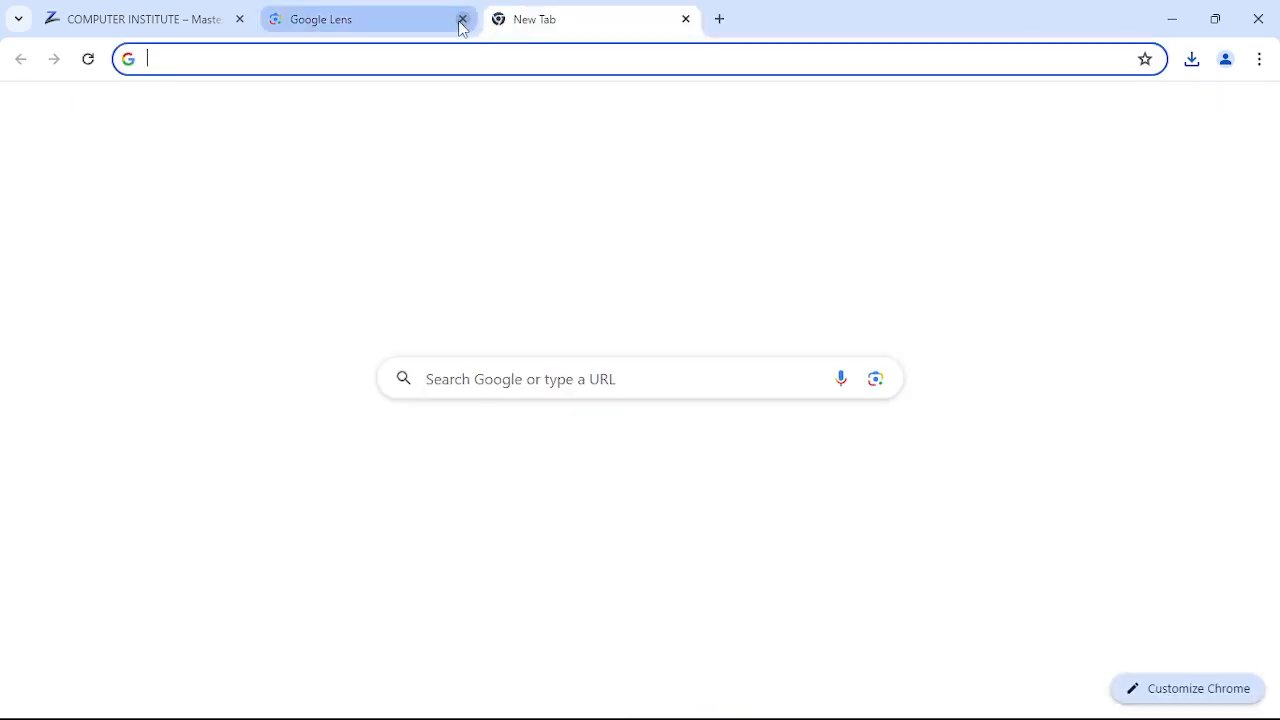
pyautogui.click(462, 19)
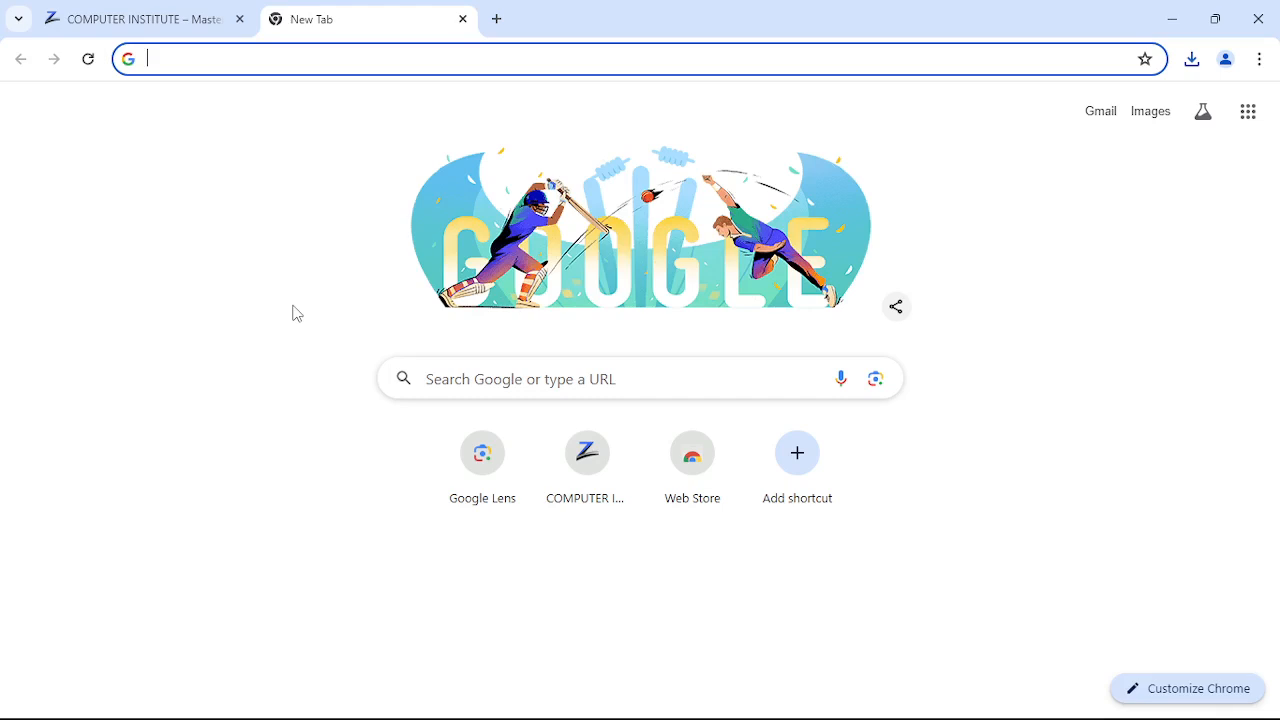
pyautogui.hotkey('ctrl', '-')
pyautogui.hotkey('ctrl', '-')
pyautogui.hotkey('ctrl', '-')
pyautogui.hotkey('ctrl', '-')
pyautogui.hotkey('ctrl', '-')
pyautogui.hotkey('ctrl', '-')
pyautogui.hotkey('ctrl', '-')
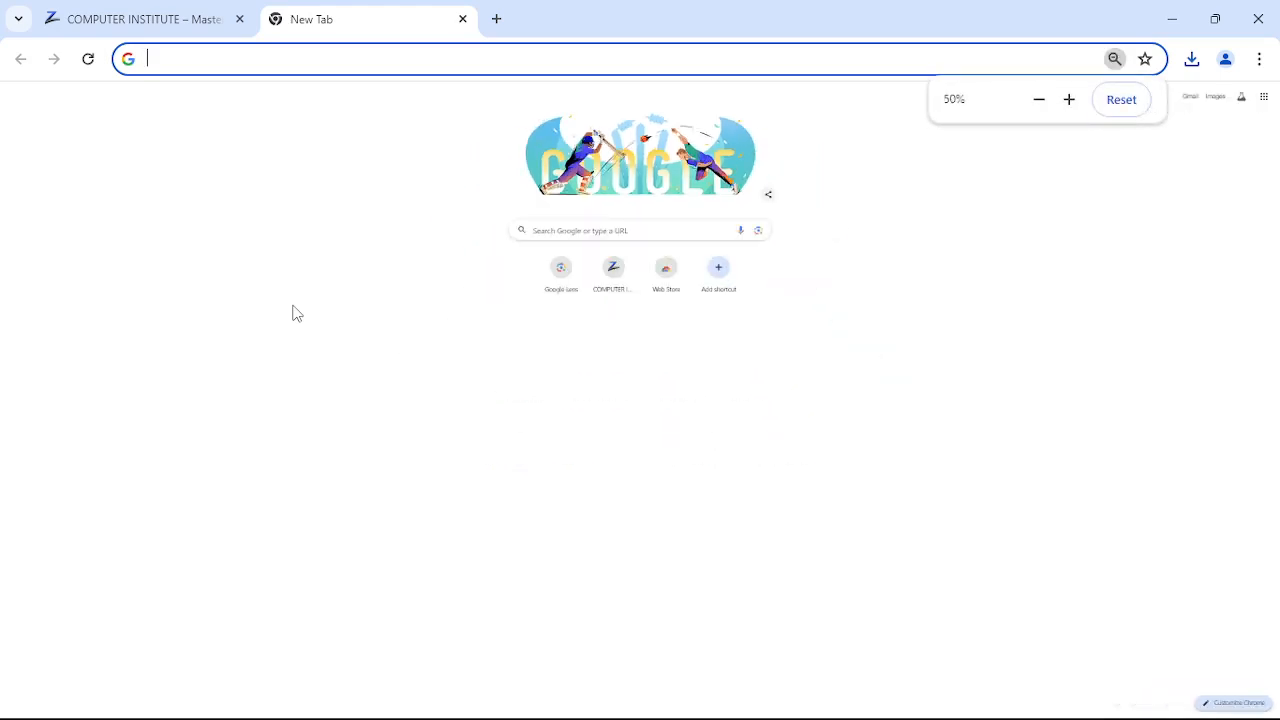
pyautogui.hotkey('ctrl', '+')
pyautogui.hotkey('ctrl', '+')
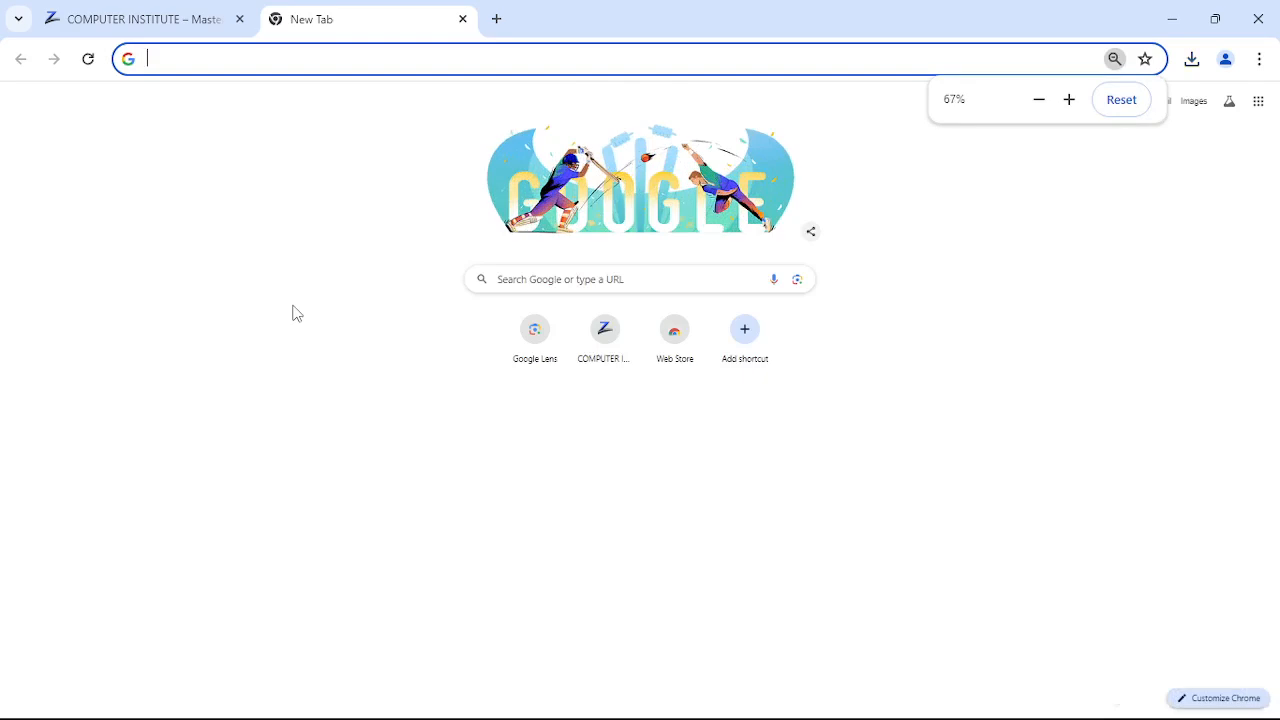
pyautogui.hotkey('ctrl', '+')
pyautogui.hotkey('ctrl', '+')
pyautogui.hotkey('ctrl', '+')
pyautogui.hotkey('ctrl', '+')
pyautogui.hotkey('ctrl', '+')
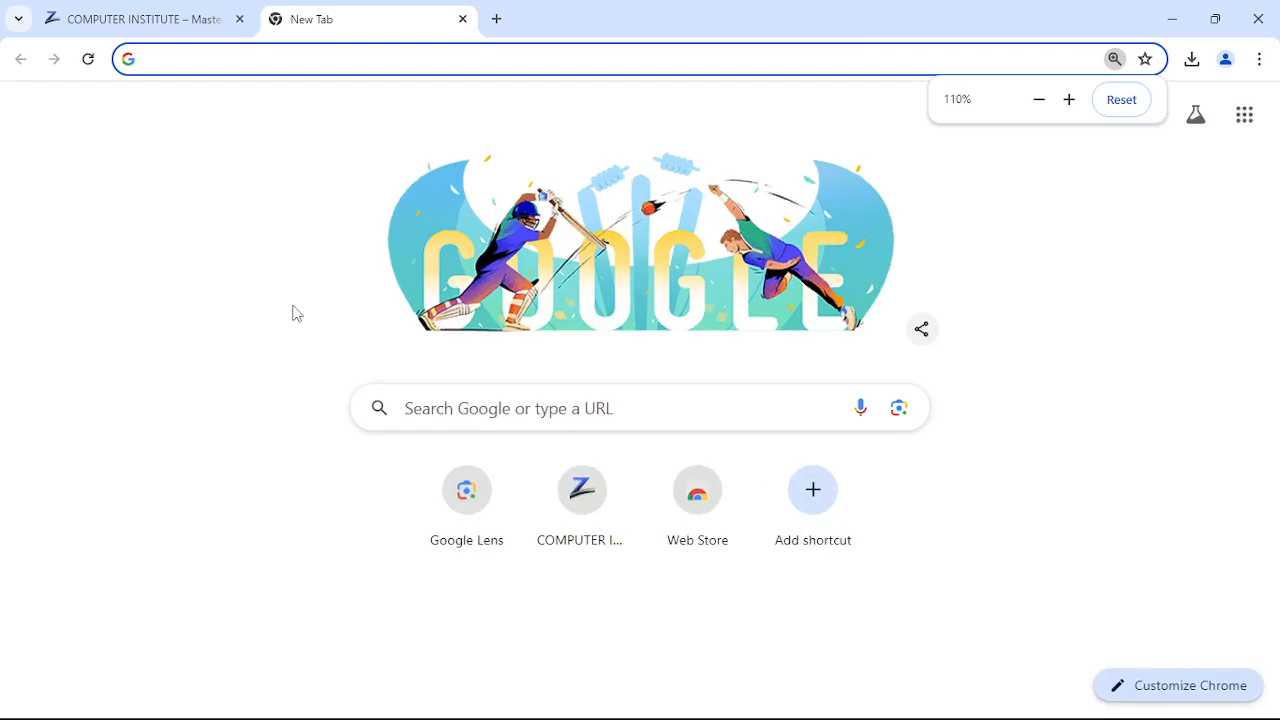
pyautogui.hotkey('ctrl', '+')
pyautogui.hotkey('ctrl', '+')
pyautogui.hotkey('ctrl', '+')
pyautogui.hotkey('ctrl', '+')
pyautogui.hotkey('ctrl', '+')
pyautogui.hotkey('ctrl', '+')
pyautogui.hotkey('ctrl', '-')
pyautogui.hotkey('ctrl', '-')
pyautogui.hotkey('ctrl', '-')
pyautogui.hotkey('ctrl', '-')
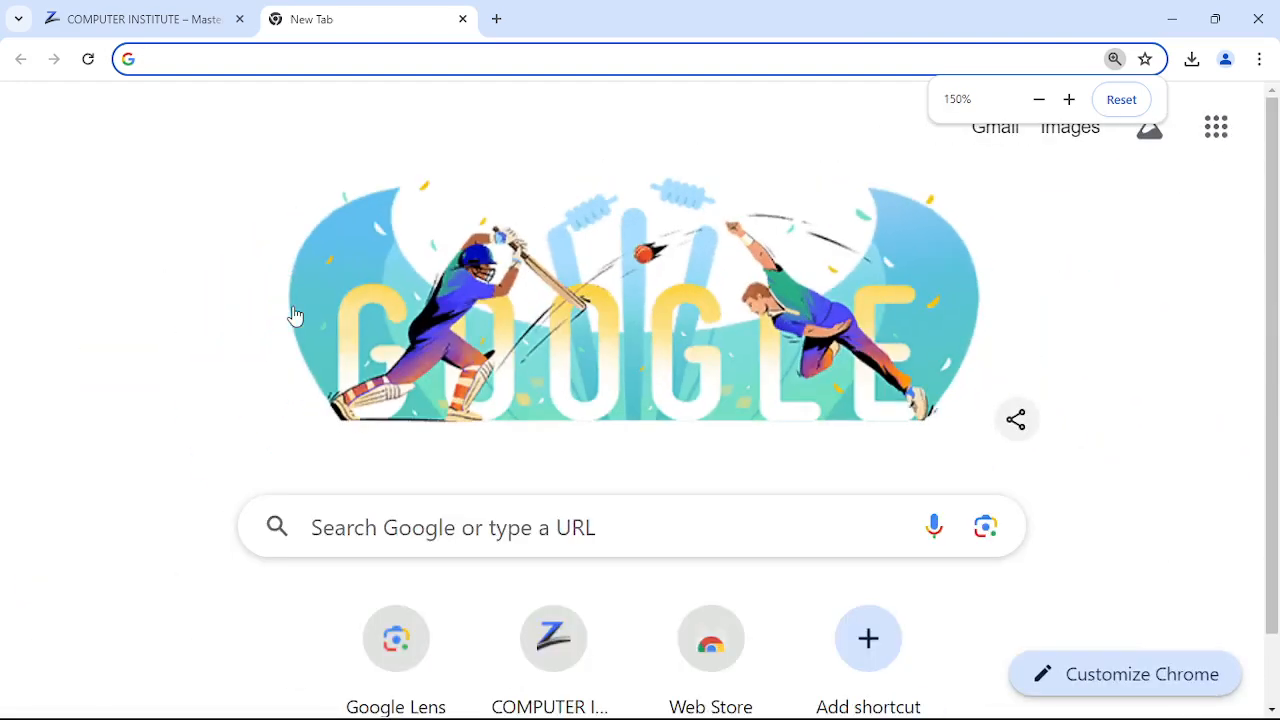
pyautogui.hotkey('ctrl', '-')
pyautogui.hotkey('ctrl', '-')
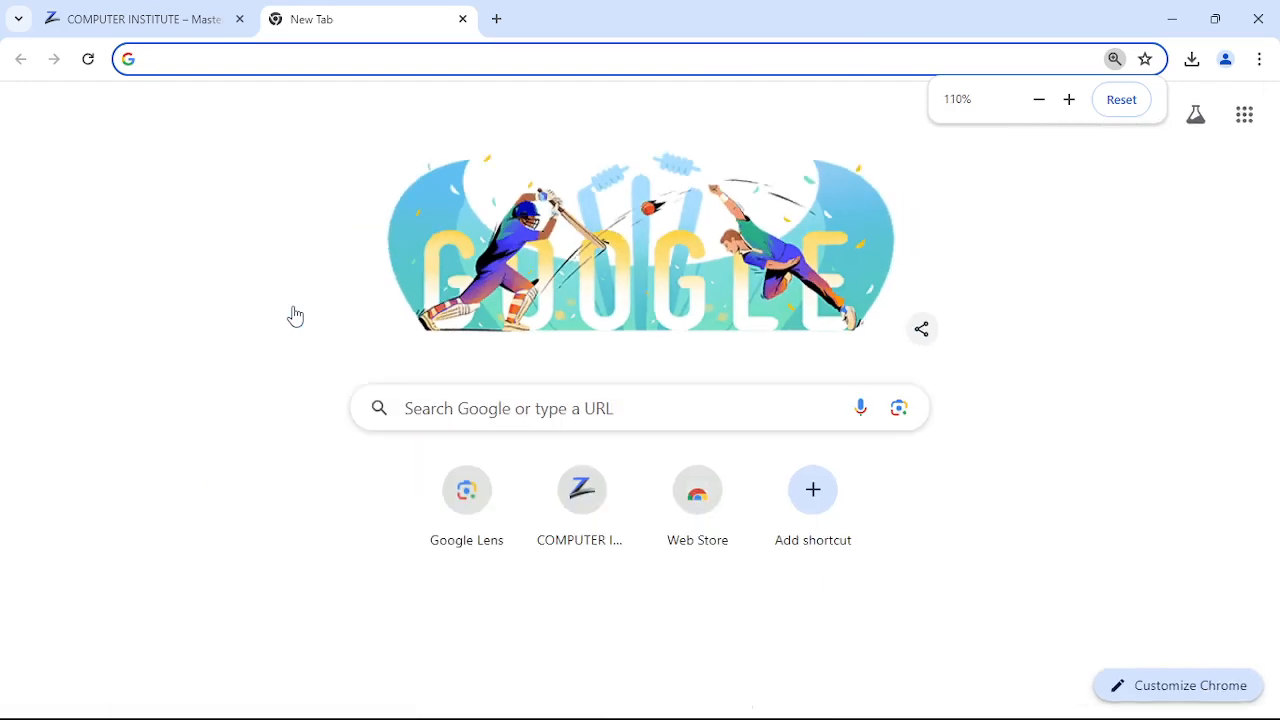
pyautogui.hotkey('ctrl', '-')
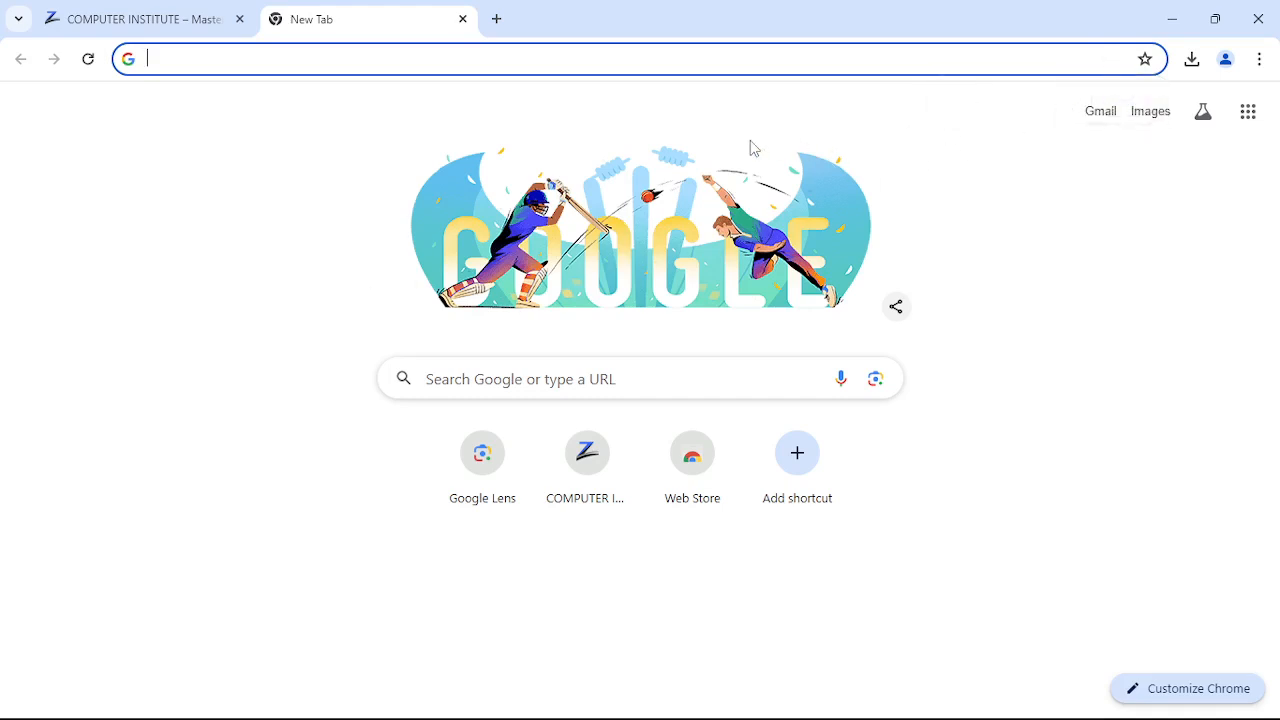
pyautogui.hotkey('ctrl', '+')
# - Open the full download history listing Online-1.jpg and MS-OFFICE-1536x864.png, then view the Back button's page list
pyautogui.click(1192, 62)
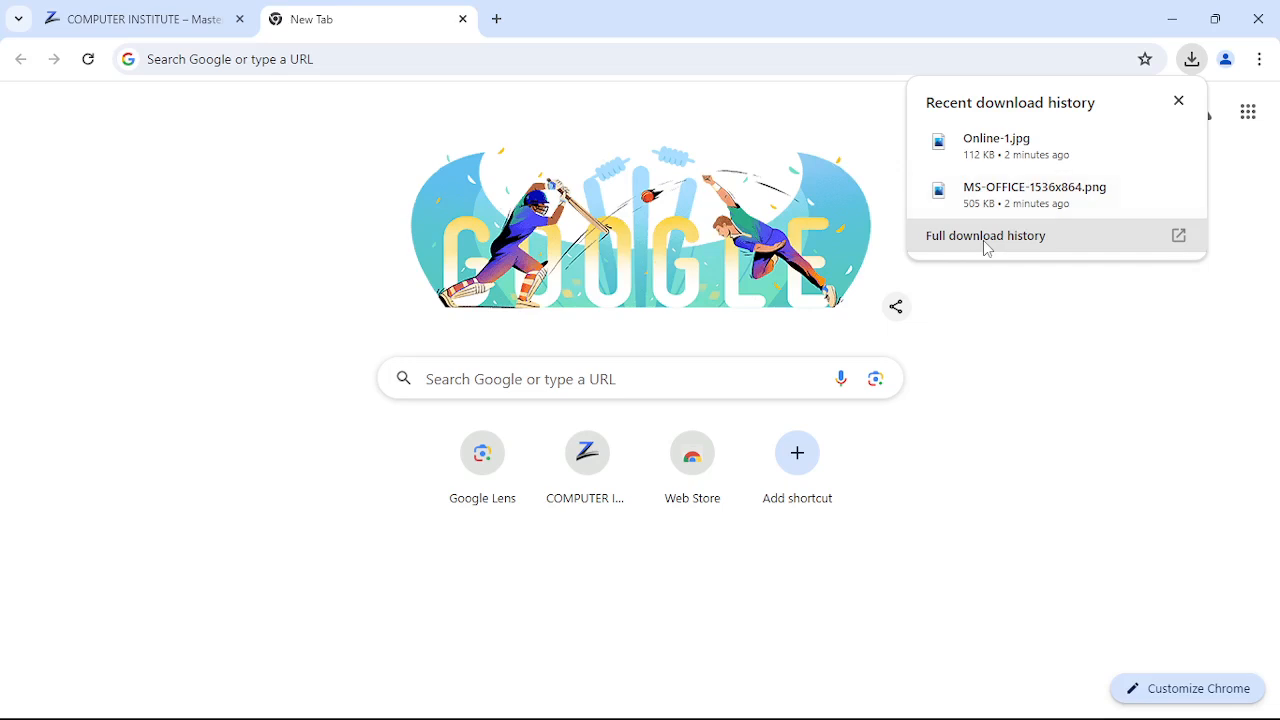
pyautogui.click(1133, 241)
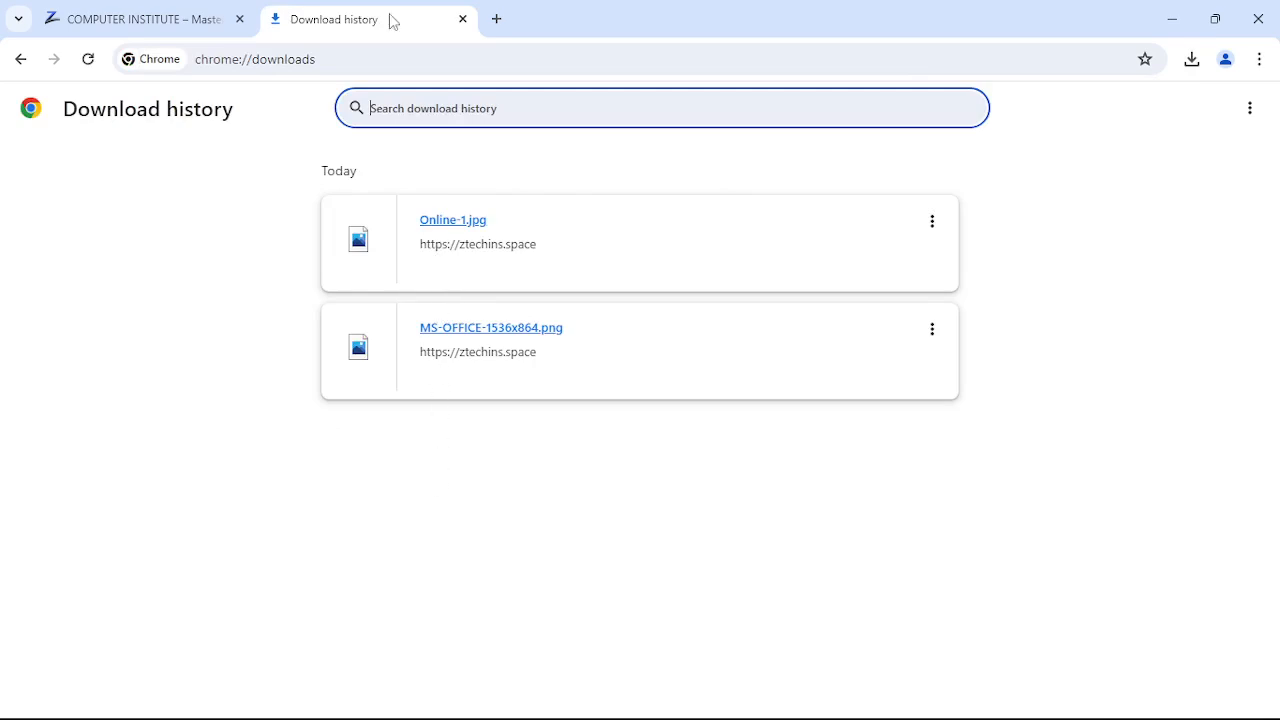
pyautogui.click(166, 19)
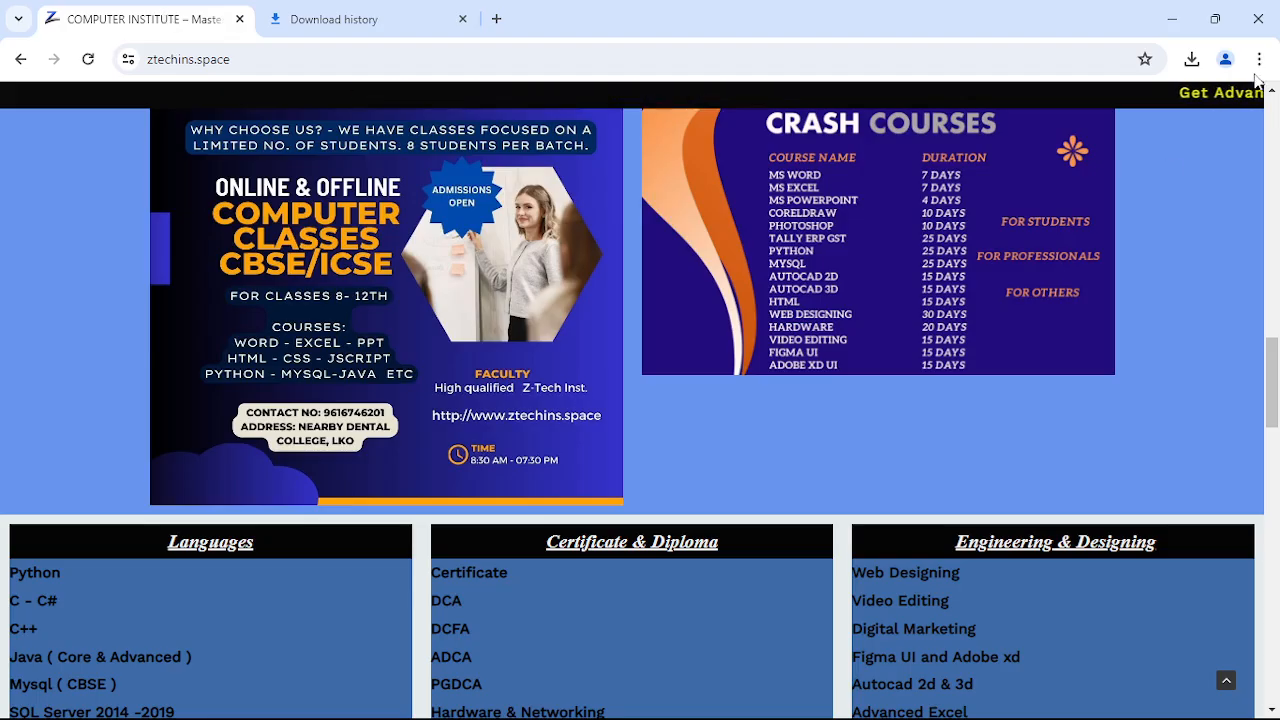
pyautogui.click(385, 24)
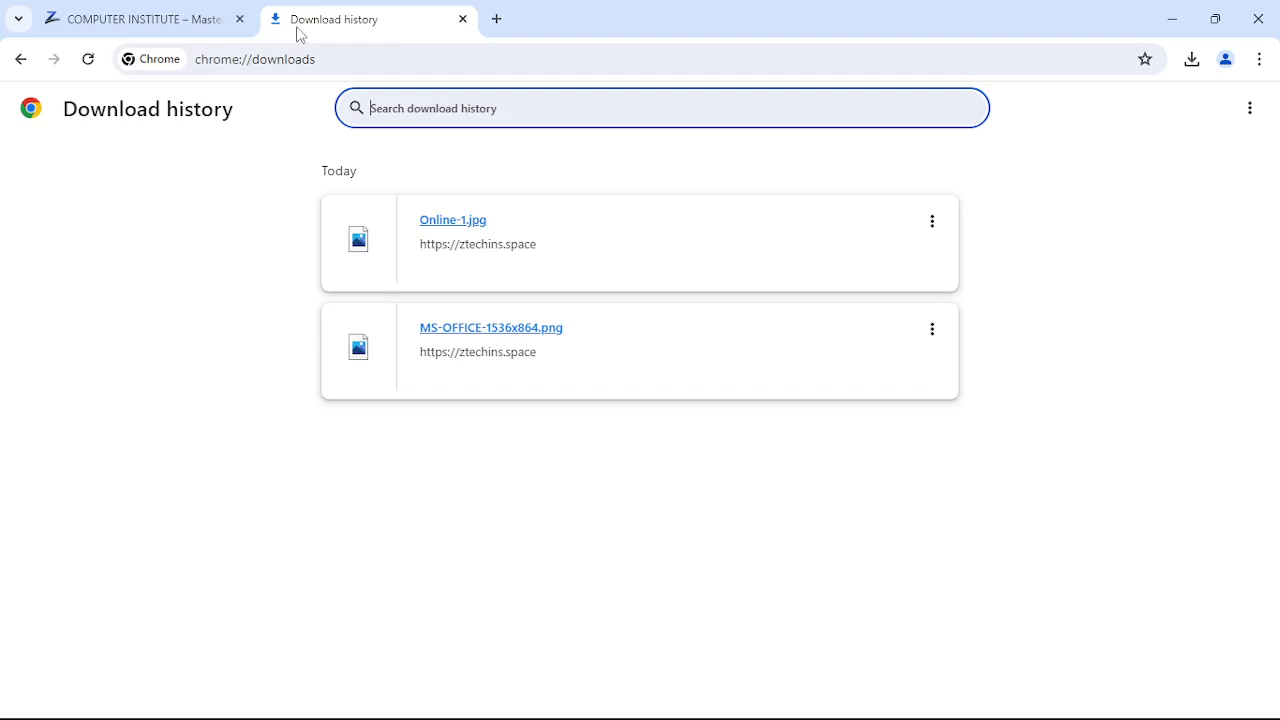
pyautogui.rightClick(20, 60)
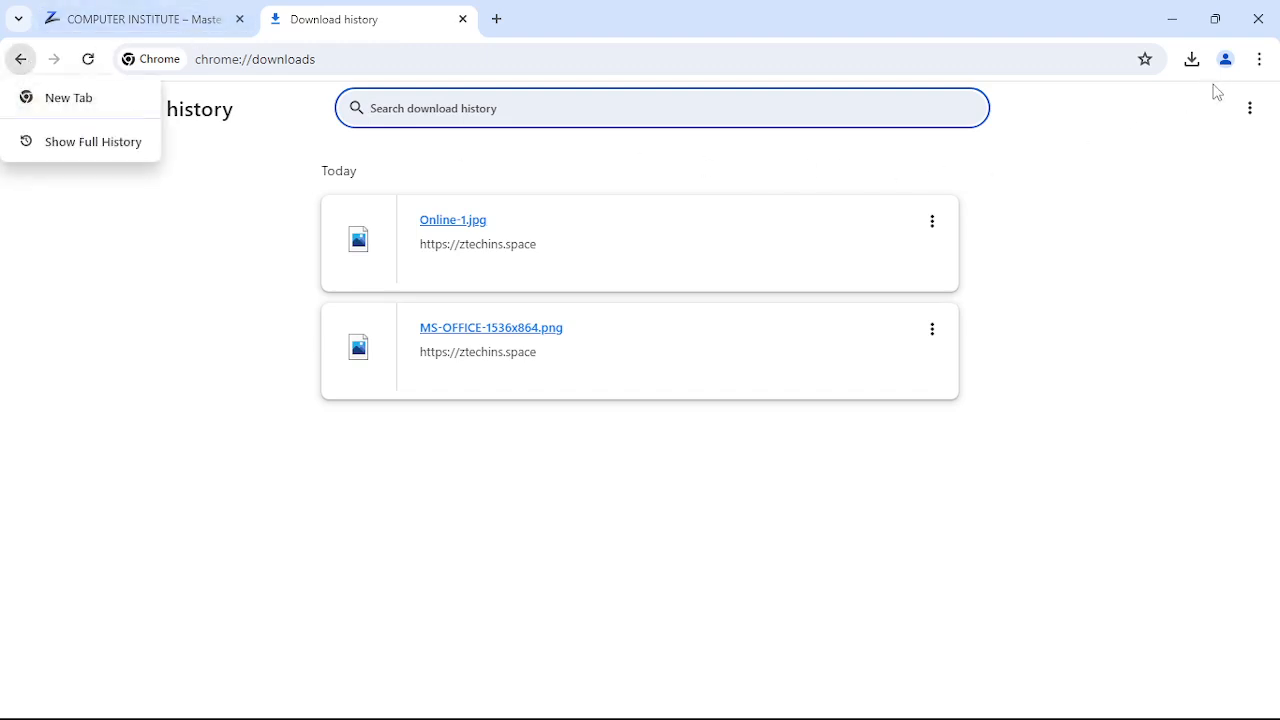
# - Open a third New Tab and display Chrome's three-dot main menu
pyautogui.click(497, 19)
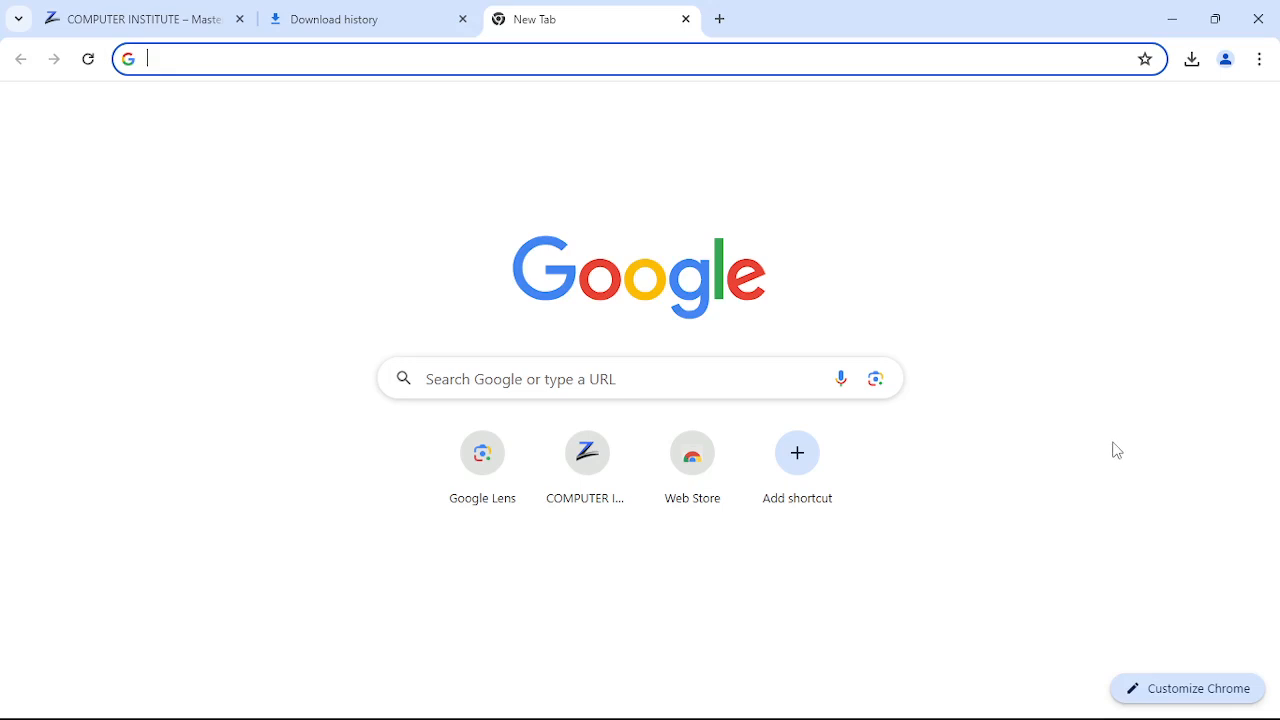
pyautogui.click(1261, 60)
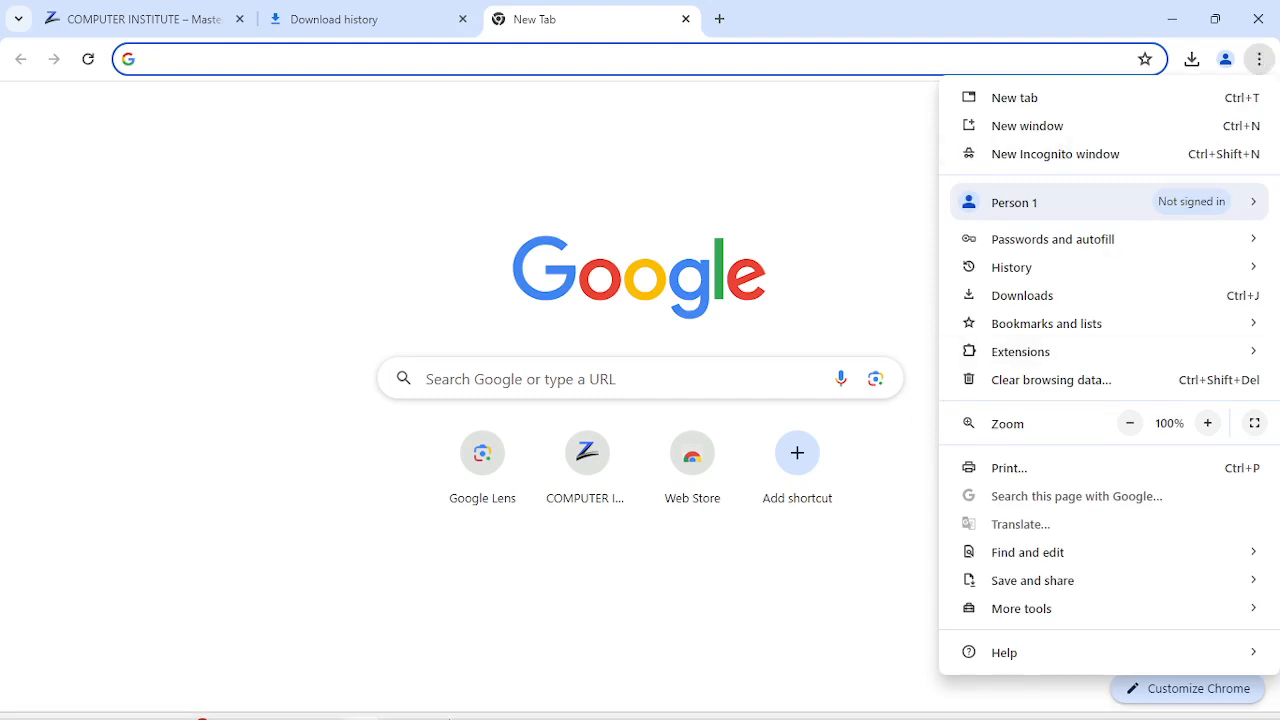
# - Advance the slide show to slide 3, 'Customize and Control Google Chrome', then return to Chrome
pyautogui.moveTo(452, 716)
pyautogui.click(401, 697)
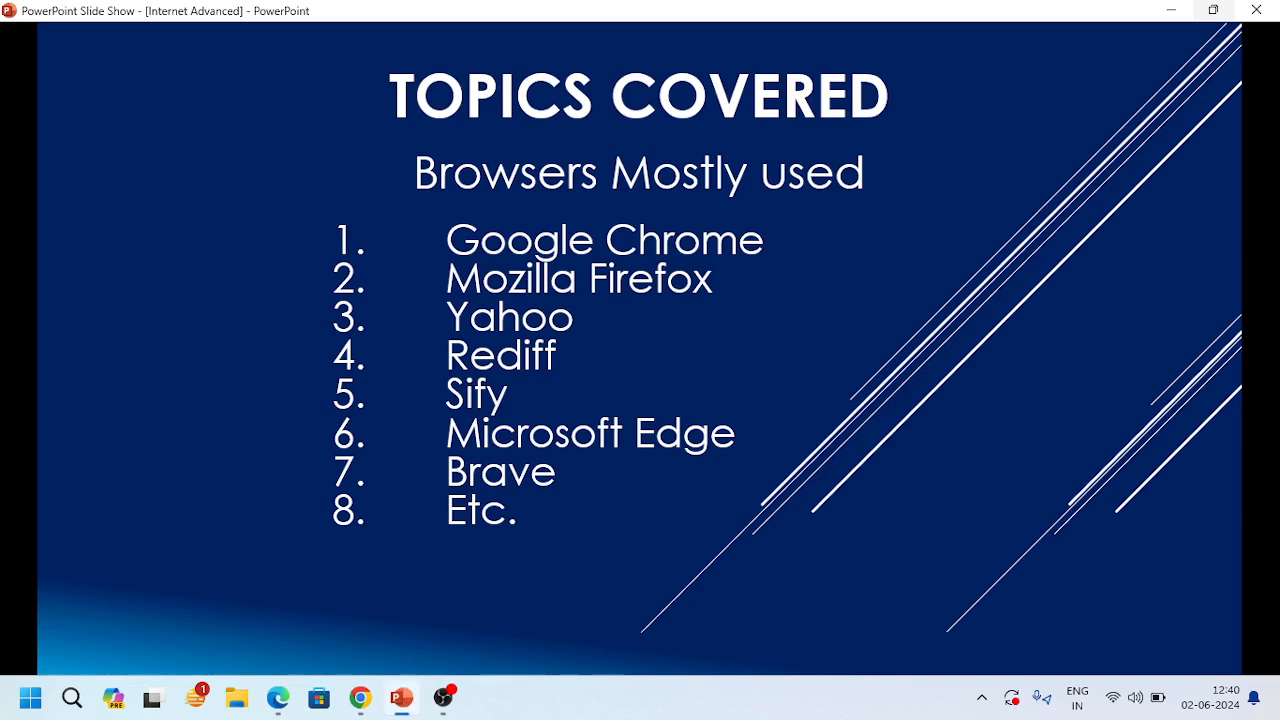
pyautogui.press('Right')
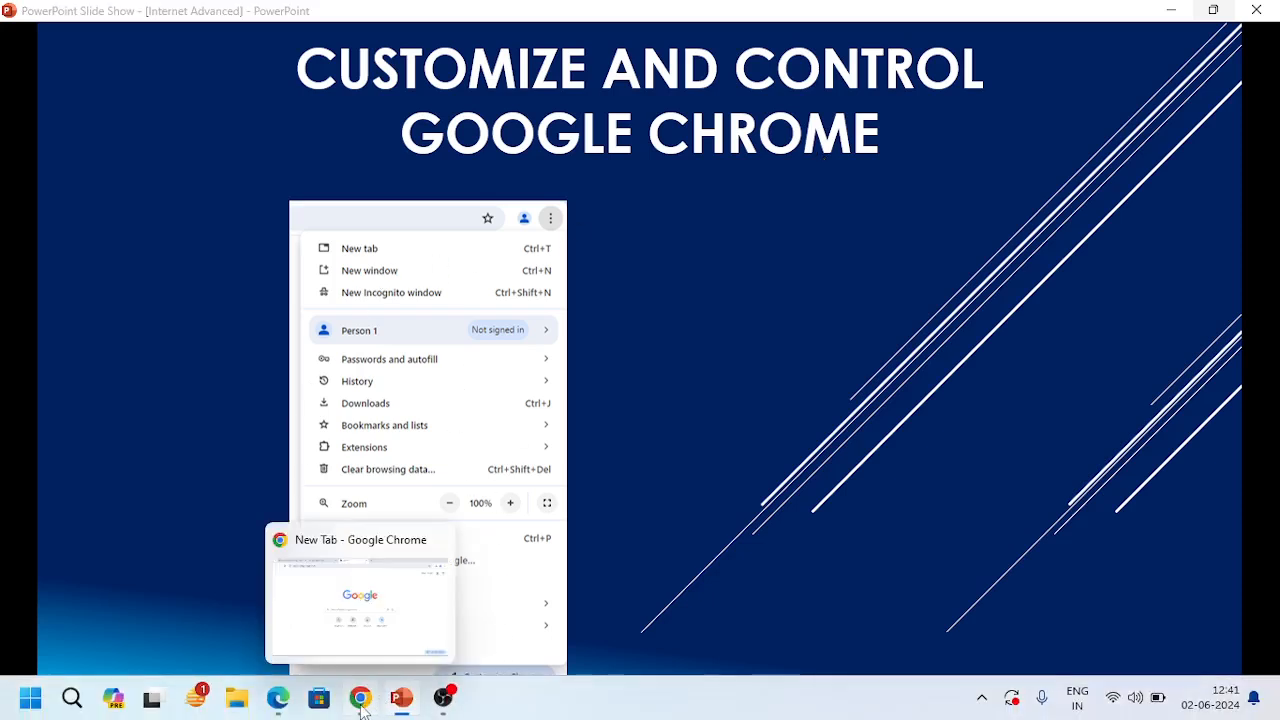
pyautogui.click(361, 698)
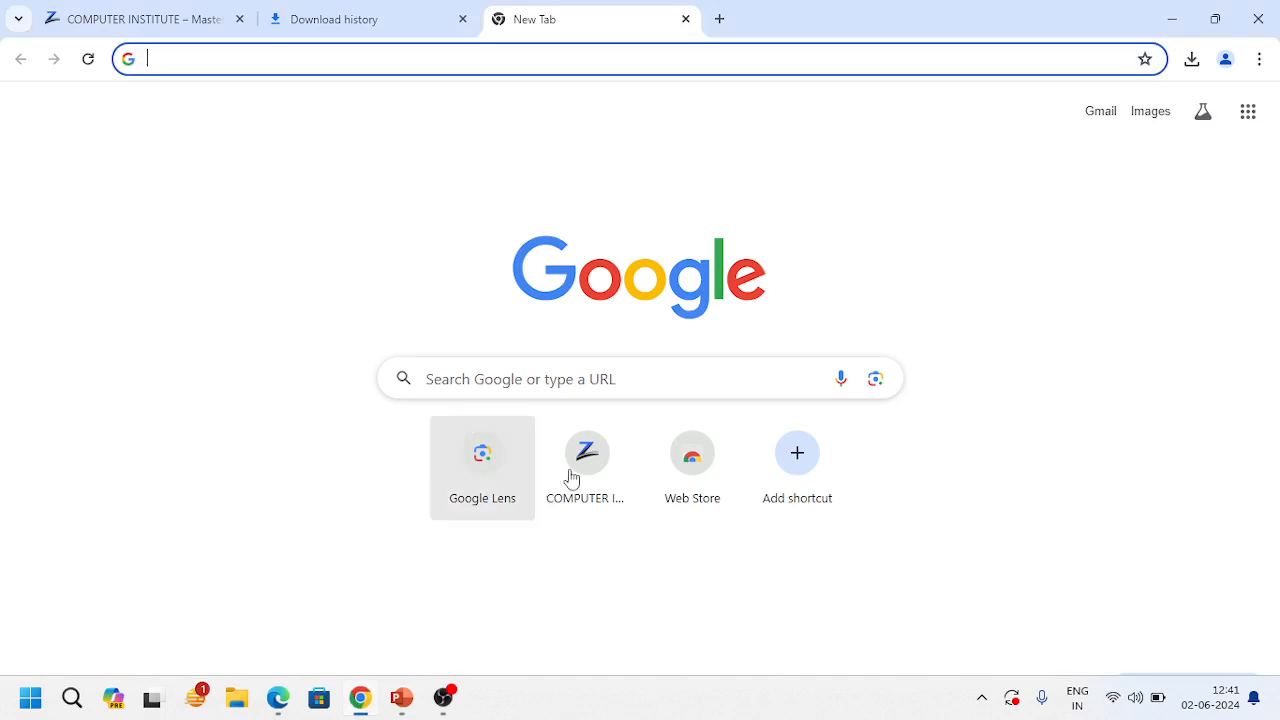
# - Browse the main menu's Person 1 and Passwords and autofill entries, ending on the History submenu
pyautogui.click(1261, 62)
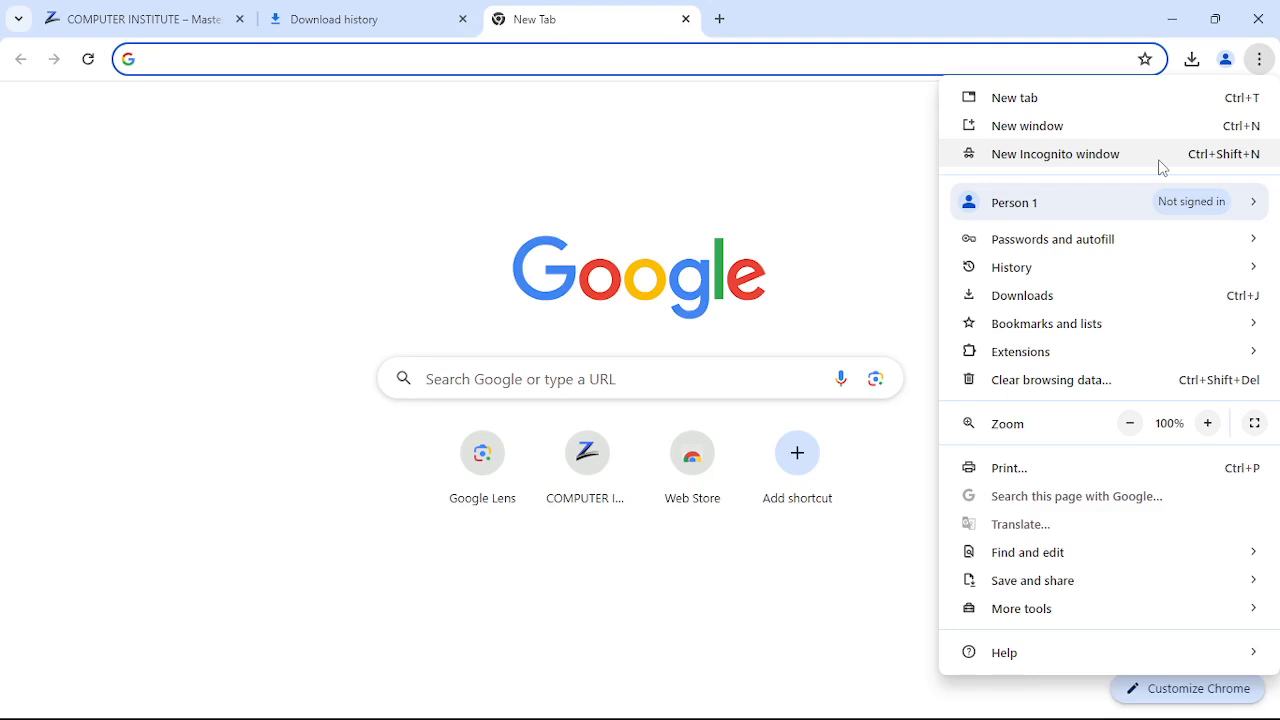
pyautogui.moveTo(1015, 216)
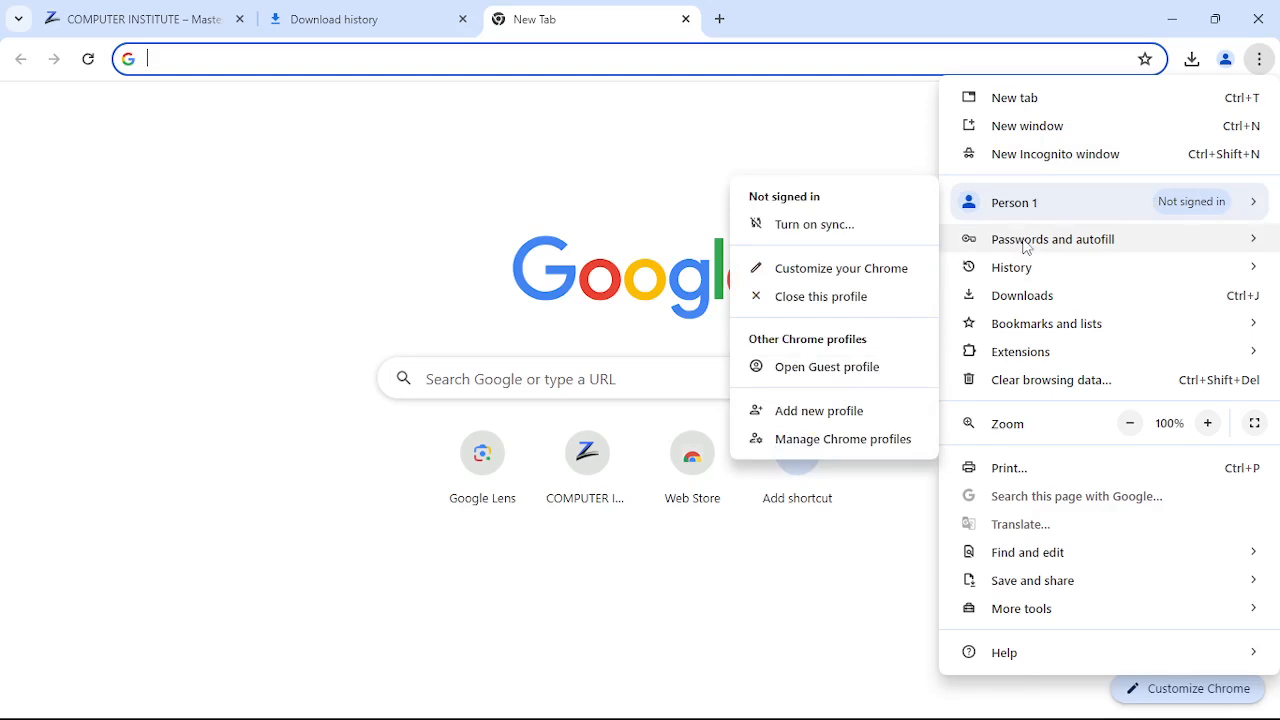
pyautogui.moveTo(1057, 211)
pyautogui.moveTo(1034, 244)
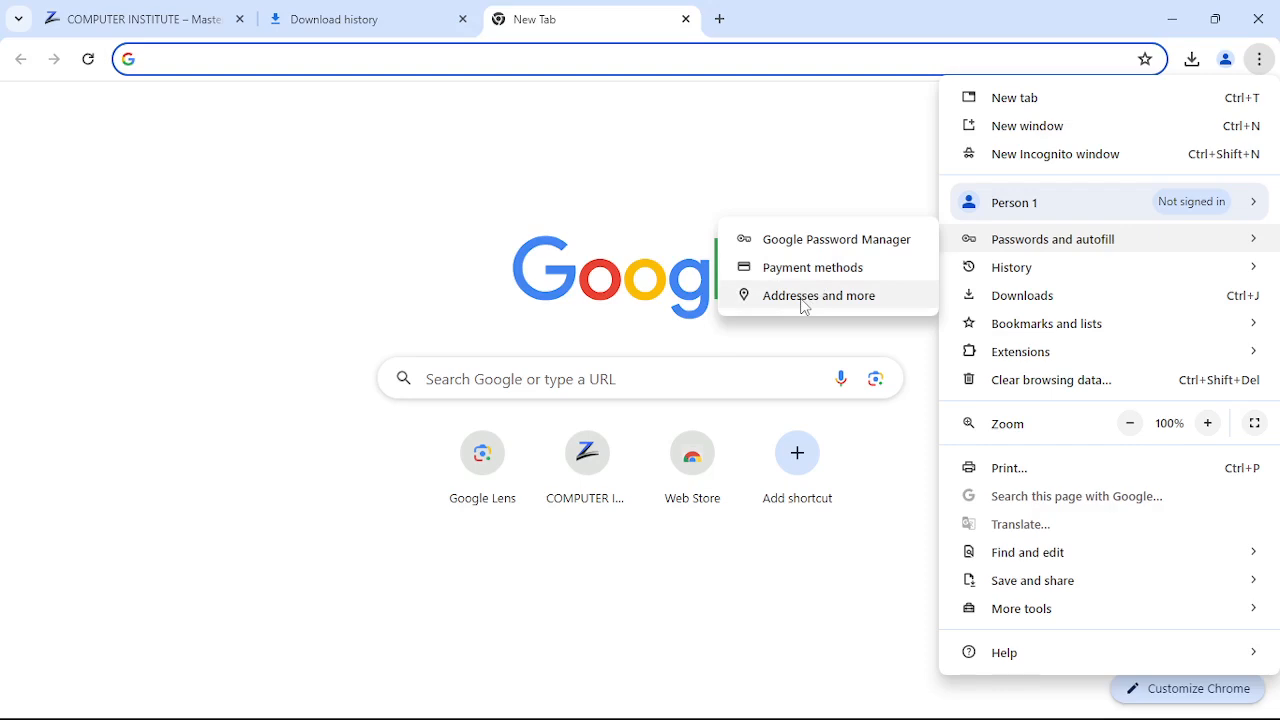
pyautogui.moveTo(1025, 272)
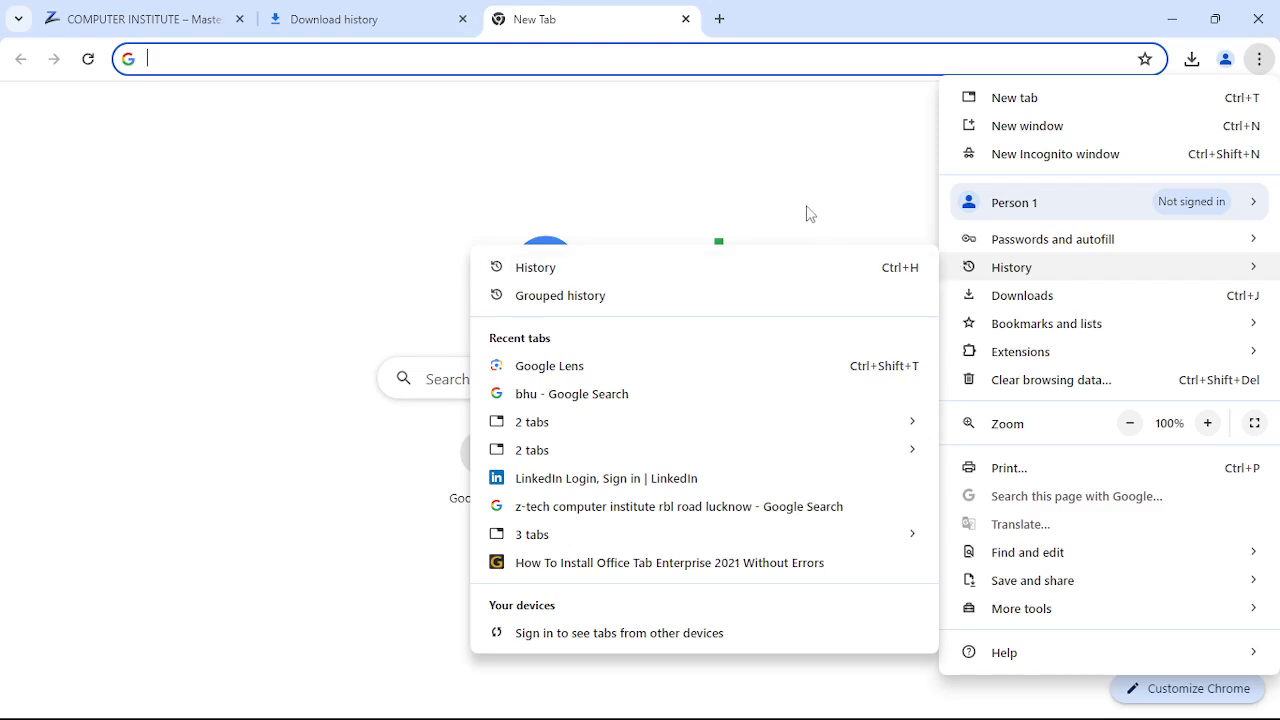
# - Open the full History page, scroll through the dated visits, and switch to the By group view
pyautogui.click(884, 279)
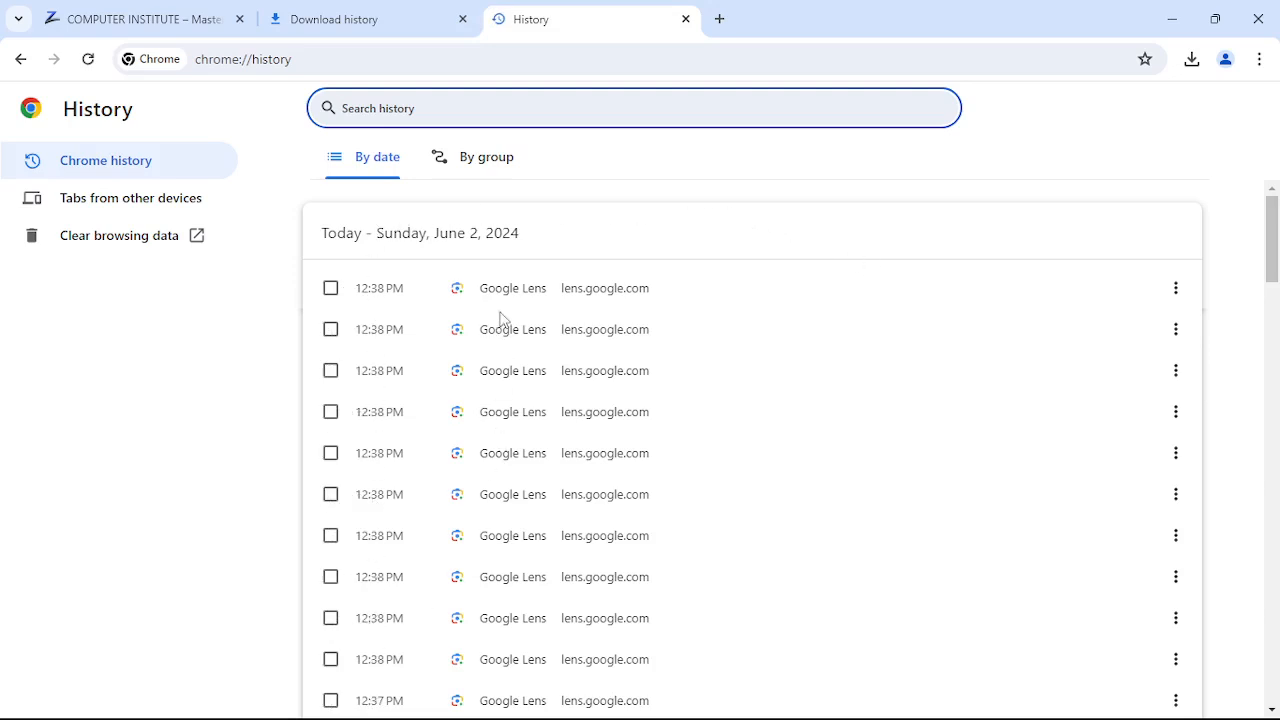
pyautogui.moveTo(407, 291)
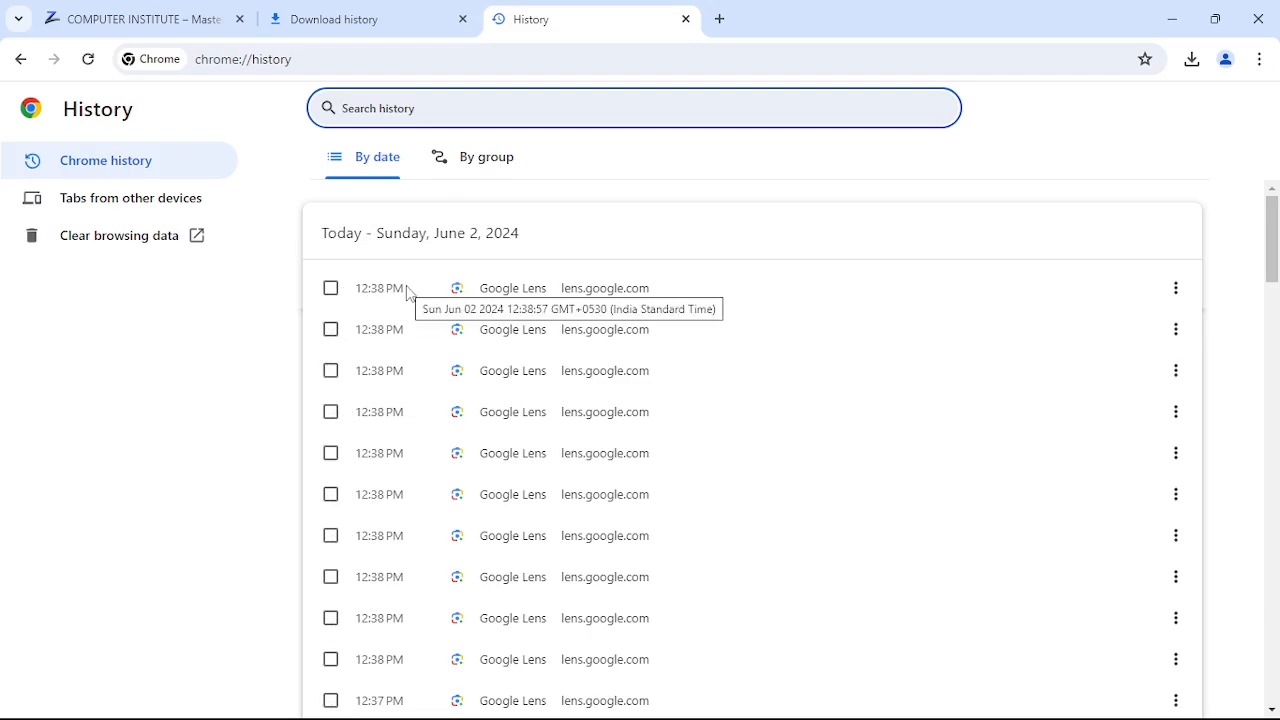
pyautogui.scroll(-10, 407, 291)
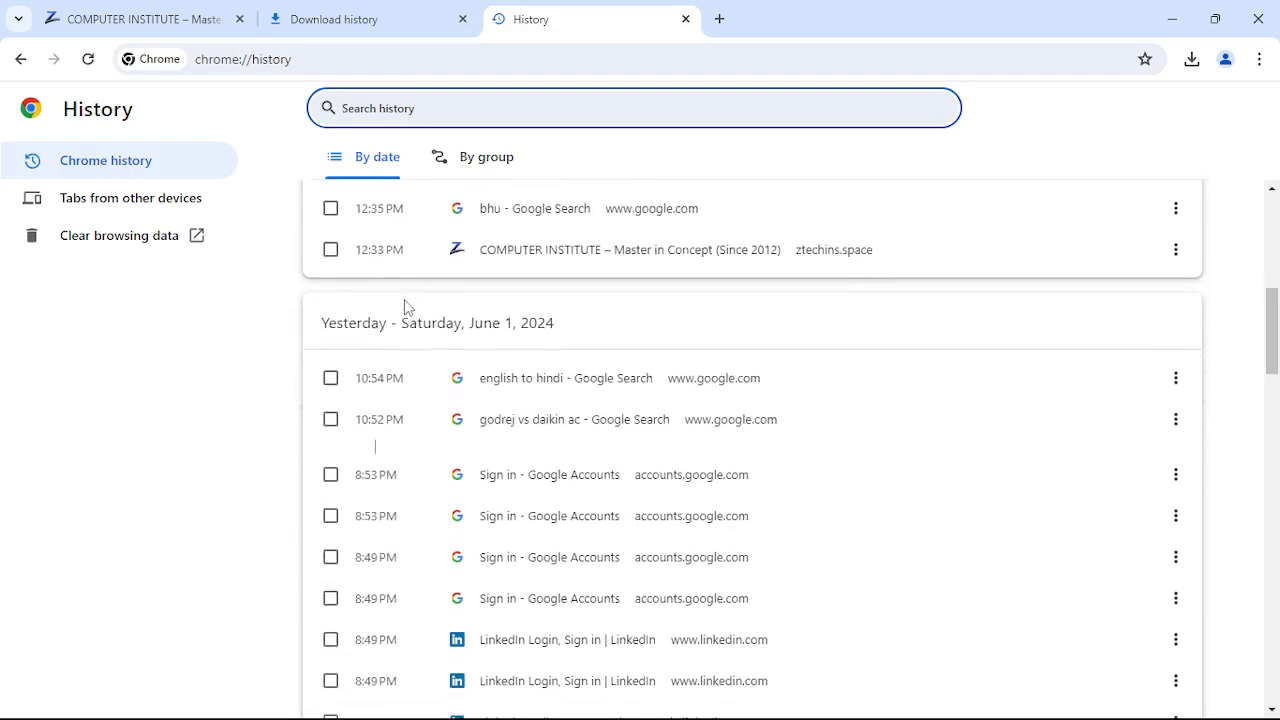
pyautogui.scroll(-2, 405, 311)
pyautogui.scroll(12, 404, 303)
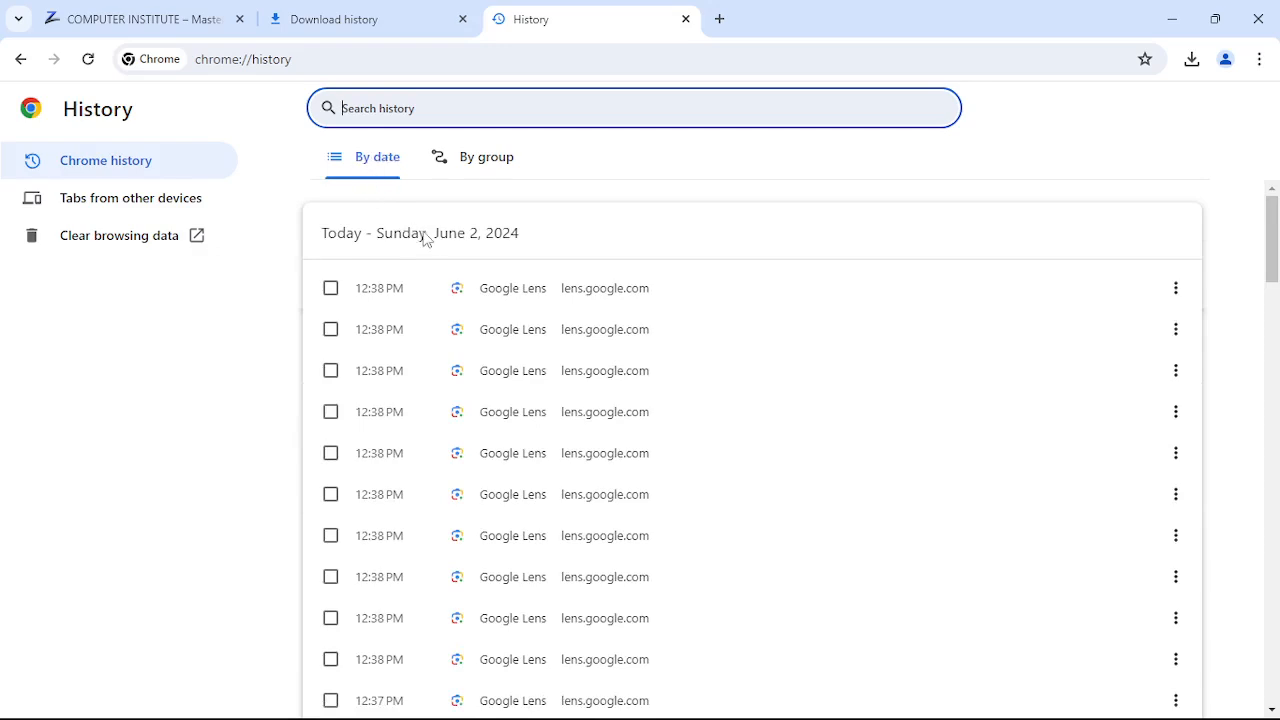
pyautogui.scroll(-1, 463, 418)
pyautogui.scroll(-8, 463, 418)
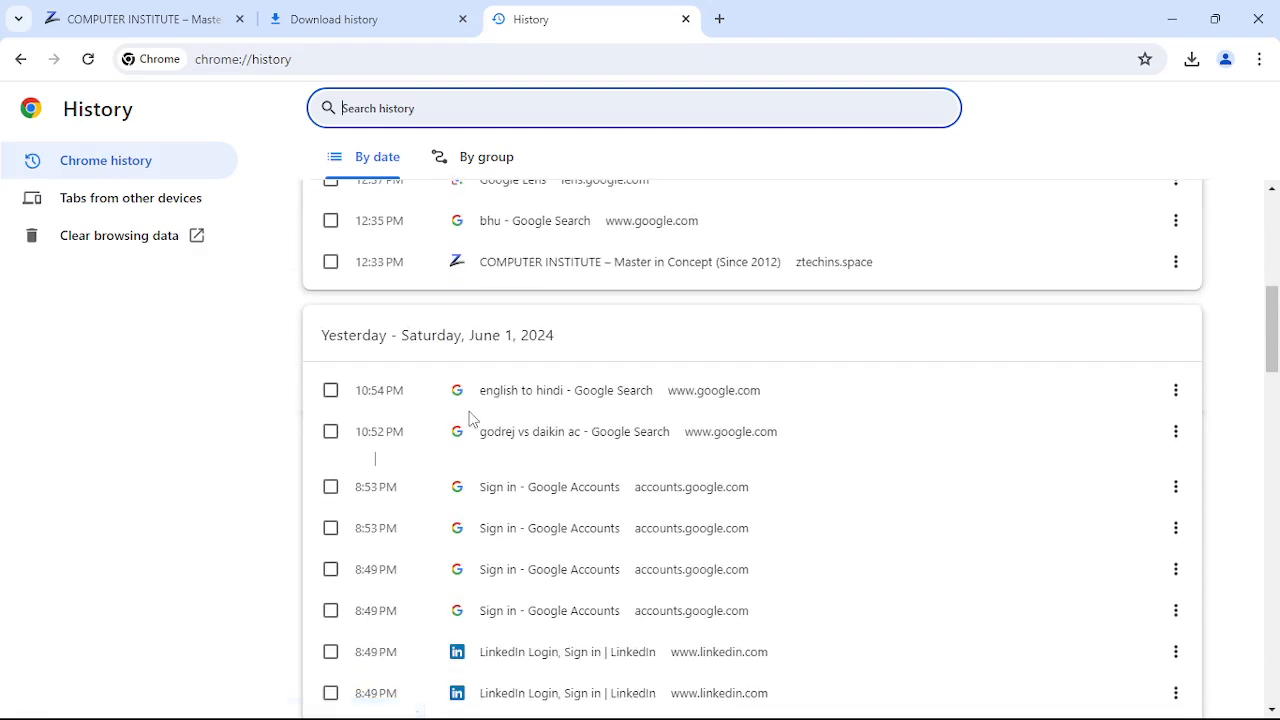
pyautogui.scroll(3, 471, 421)
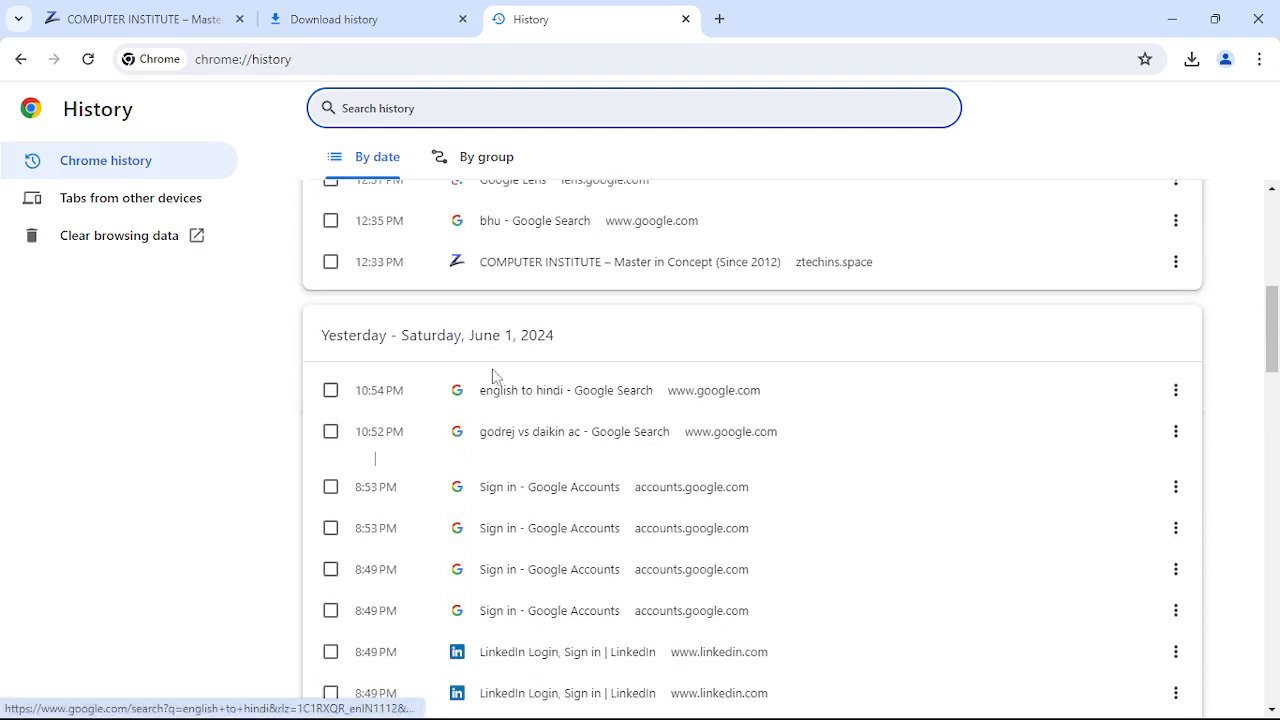
pyautogui.scroll(-1, 505, 461)
pyautogui.scroll(-10, 505, 461)
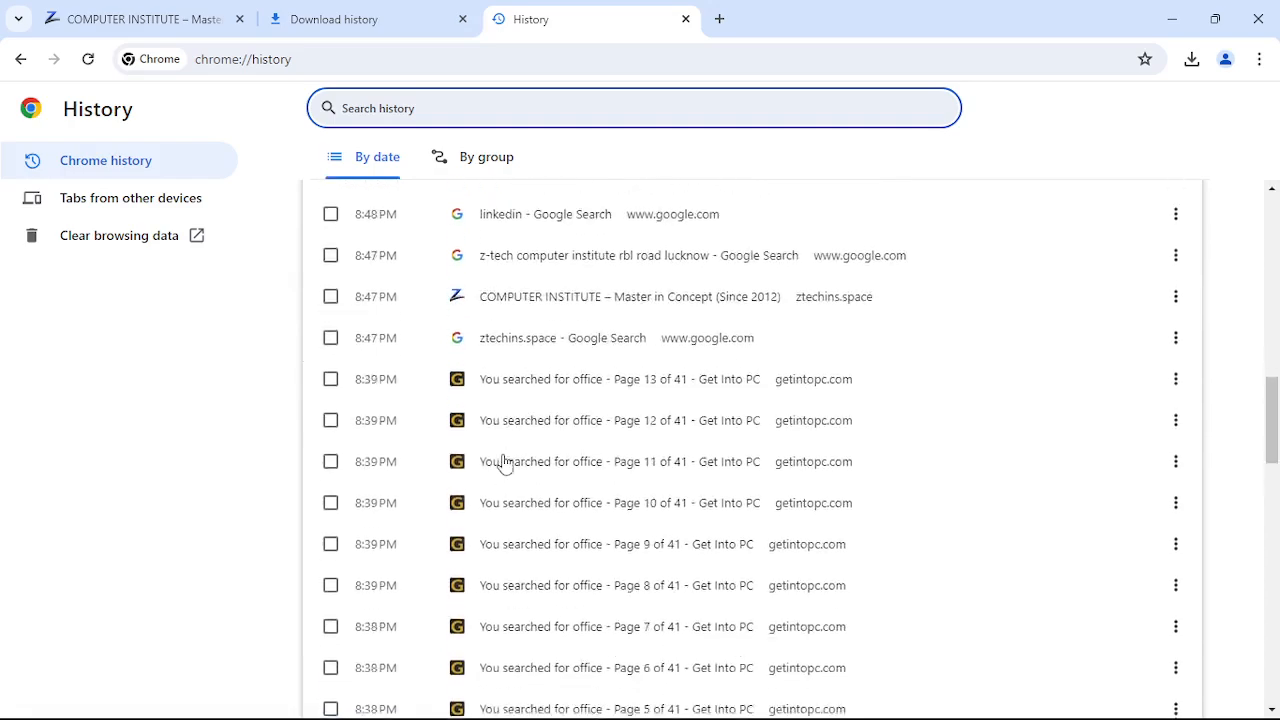
pyautogui.scroll(-5, 505, 460)
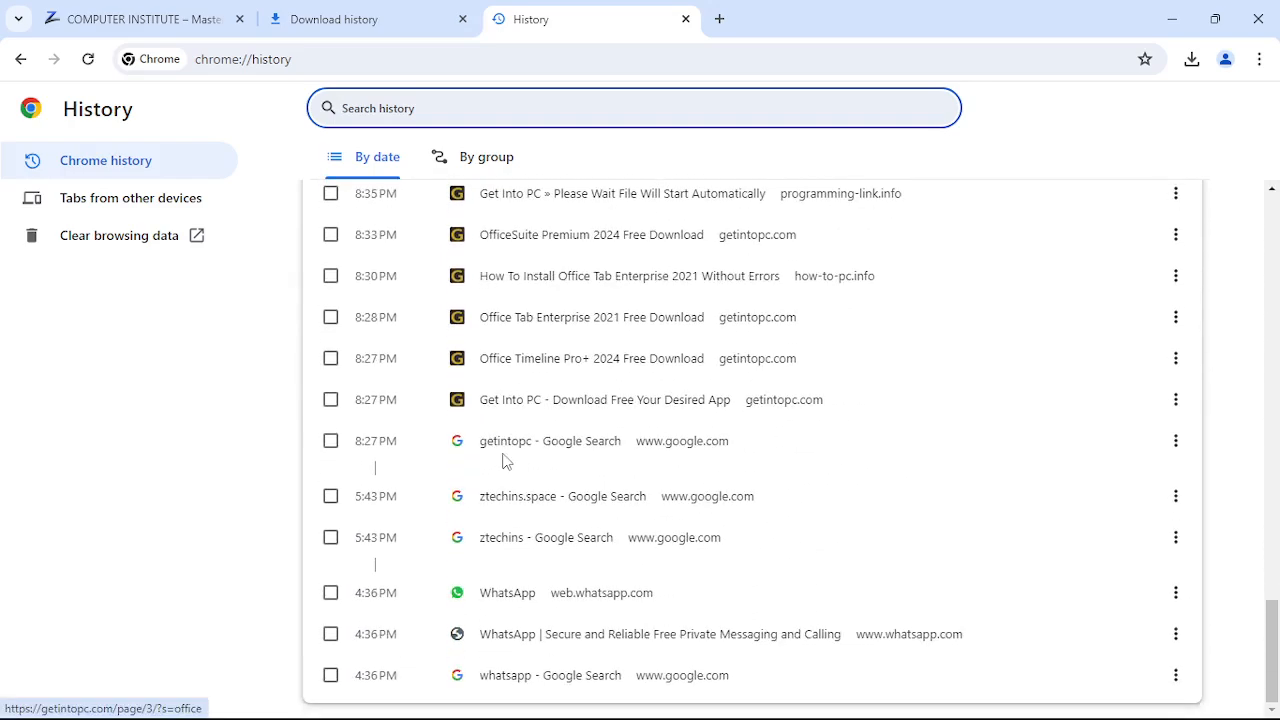
pyautogui.scroll(4, 505, 455)
pyautogui.scroll(3, 505, 455)
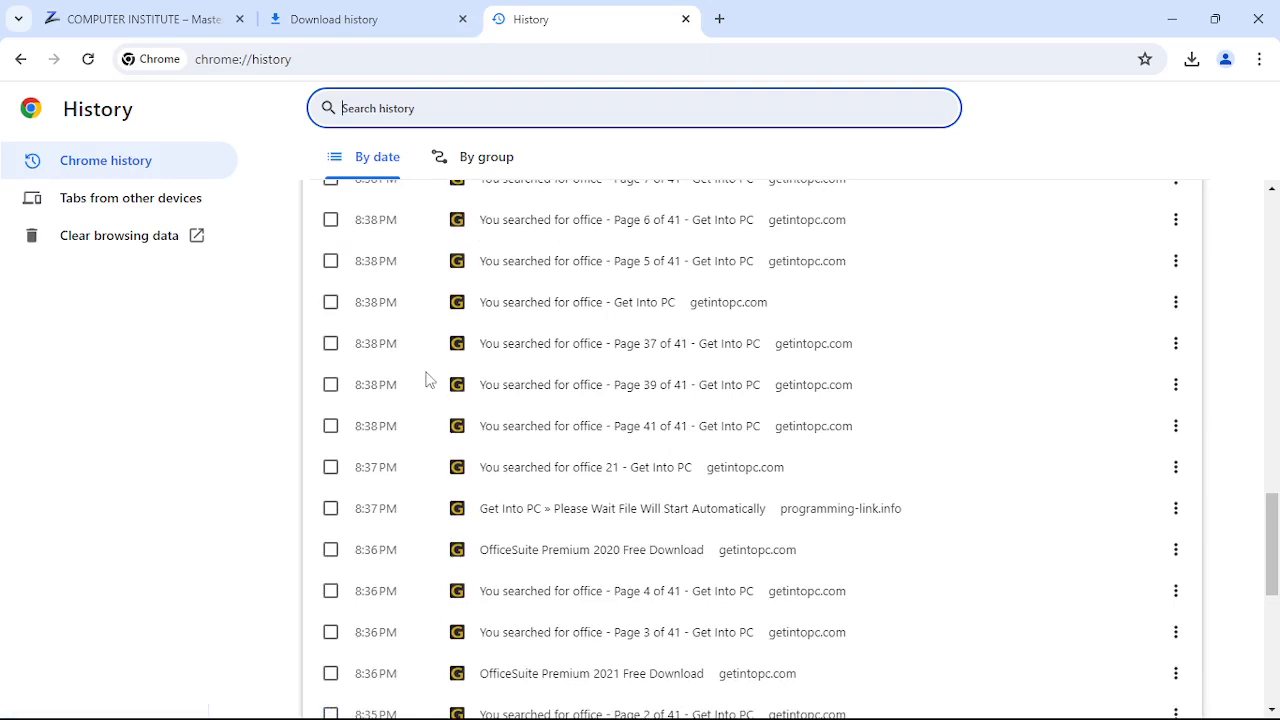
pyautogui.scroll(15, 429, 362)
pyautogui.scroll(3, 429, 390)
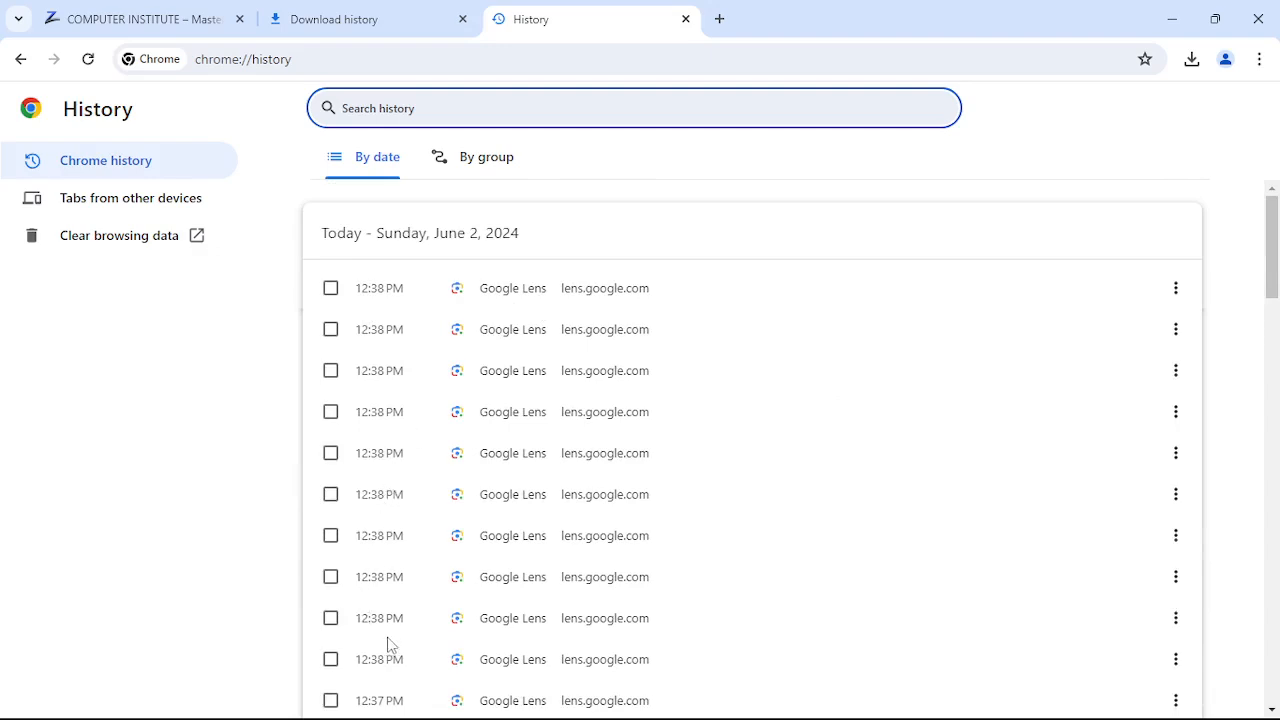
pyautogui.scroll(-3, 386, 645)
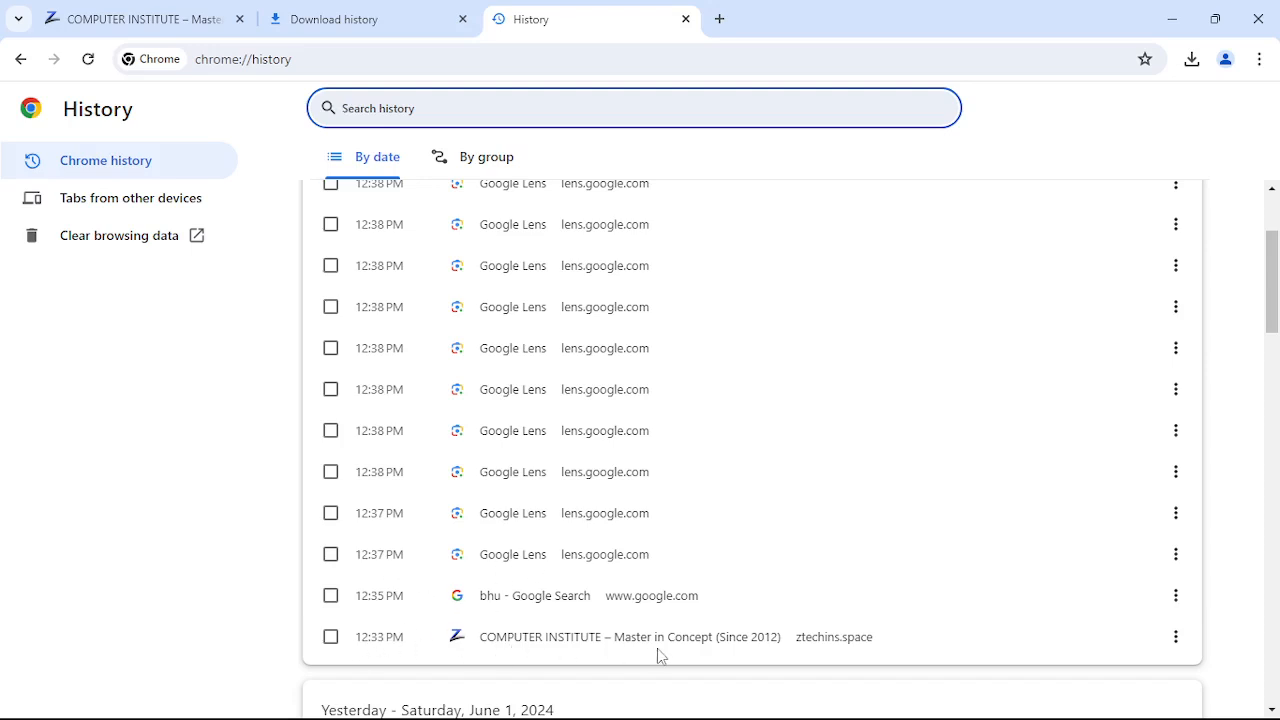
pyautogui.scroll(3, 390, 477)
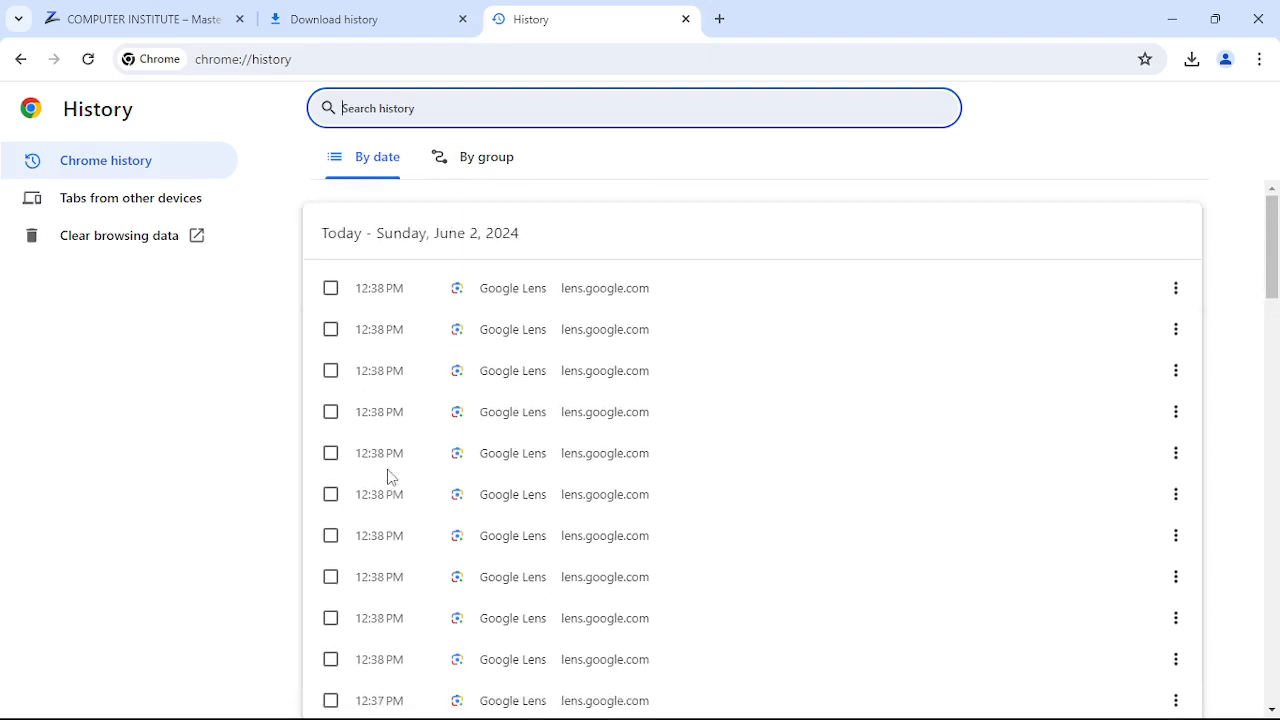
pyautogui.click(465, 160)
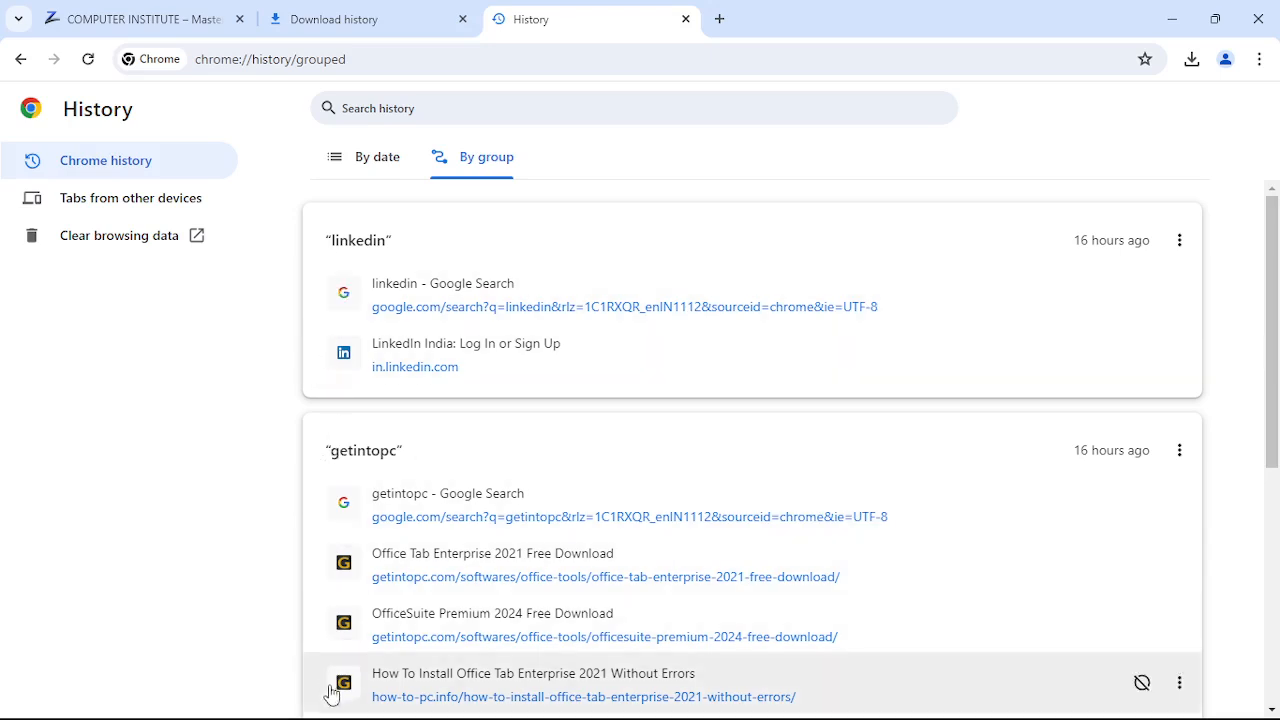
# - Toggle the History page between By date and By group, ending on the by-date list
pyautogui.click(340, 164)
pyautogui.click(489, 173)
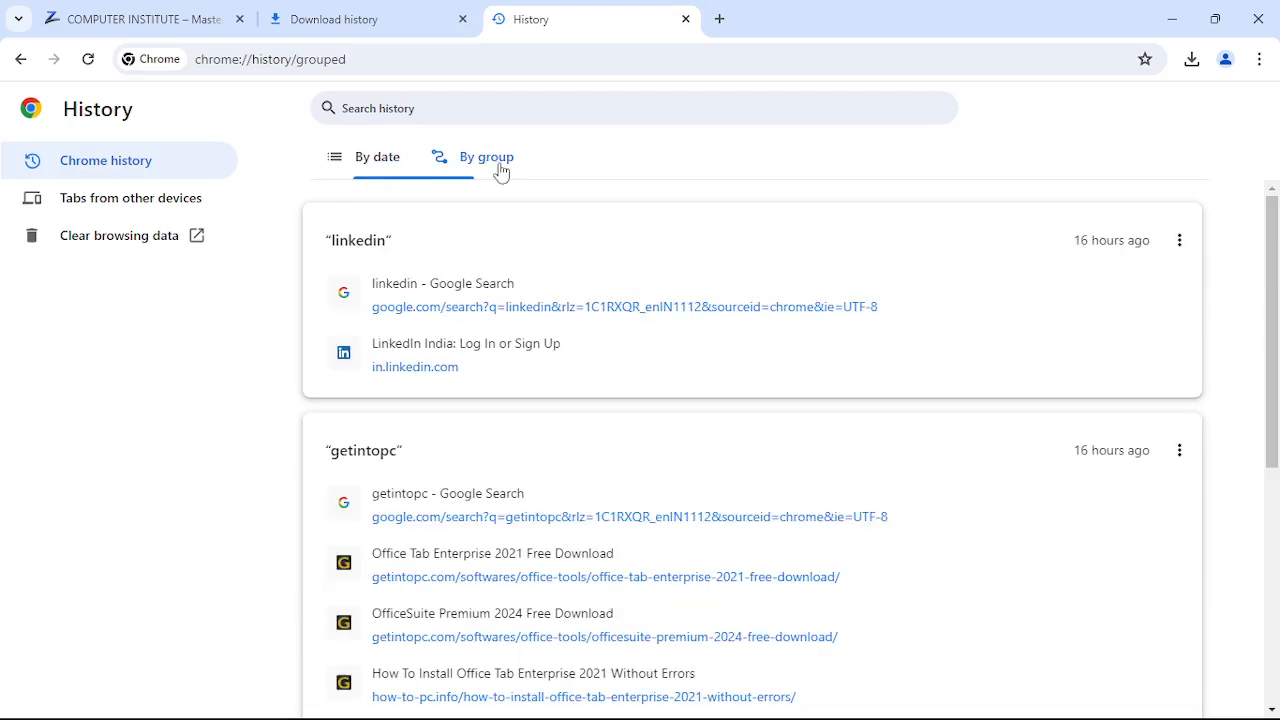
pyautogui.click(366, 172)
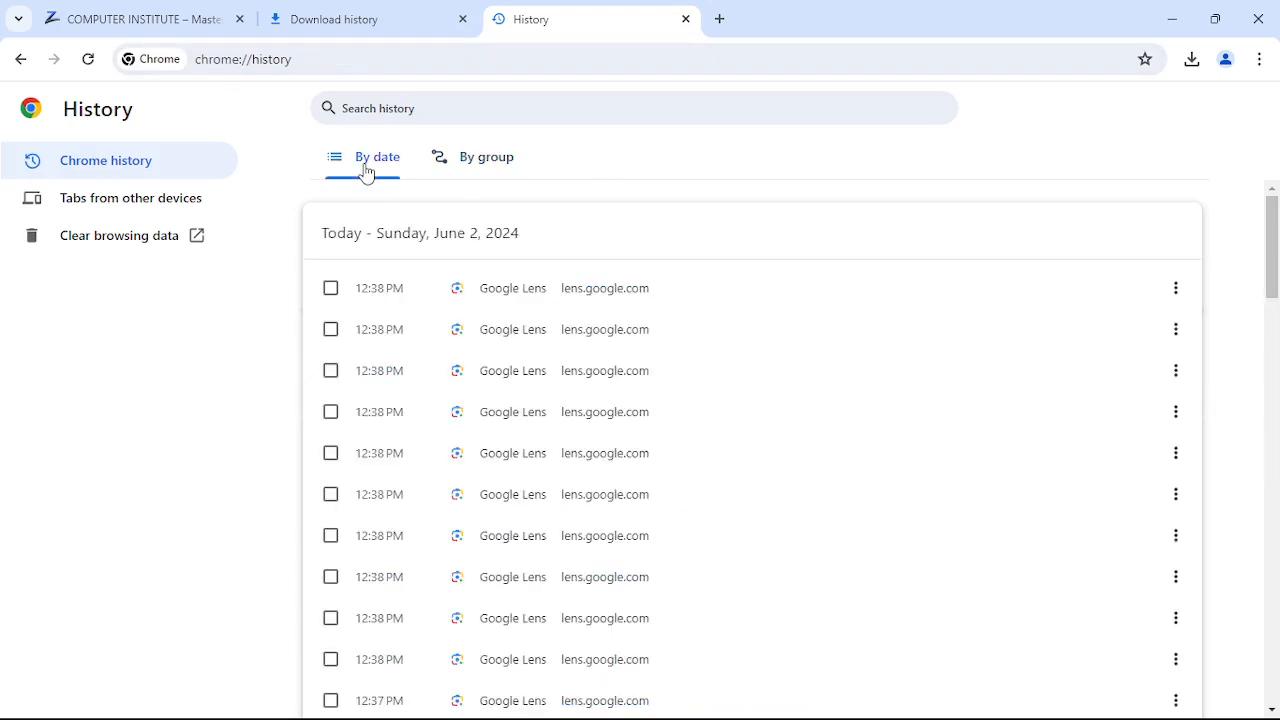
# - Open Clear browsing data from the History sidebar and set the time range to All time
pyautogui.click(121, 240)
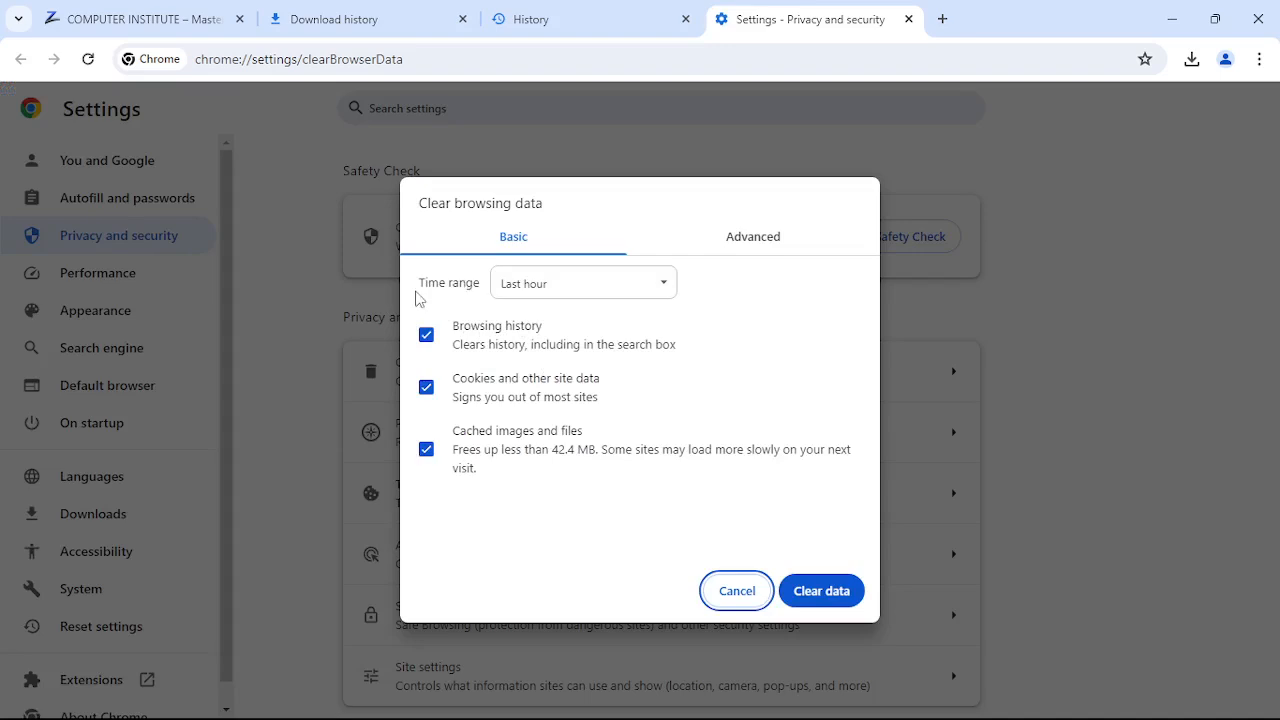
pyautogui.click(627, 291)
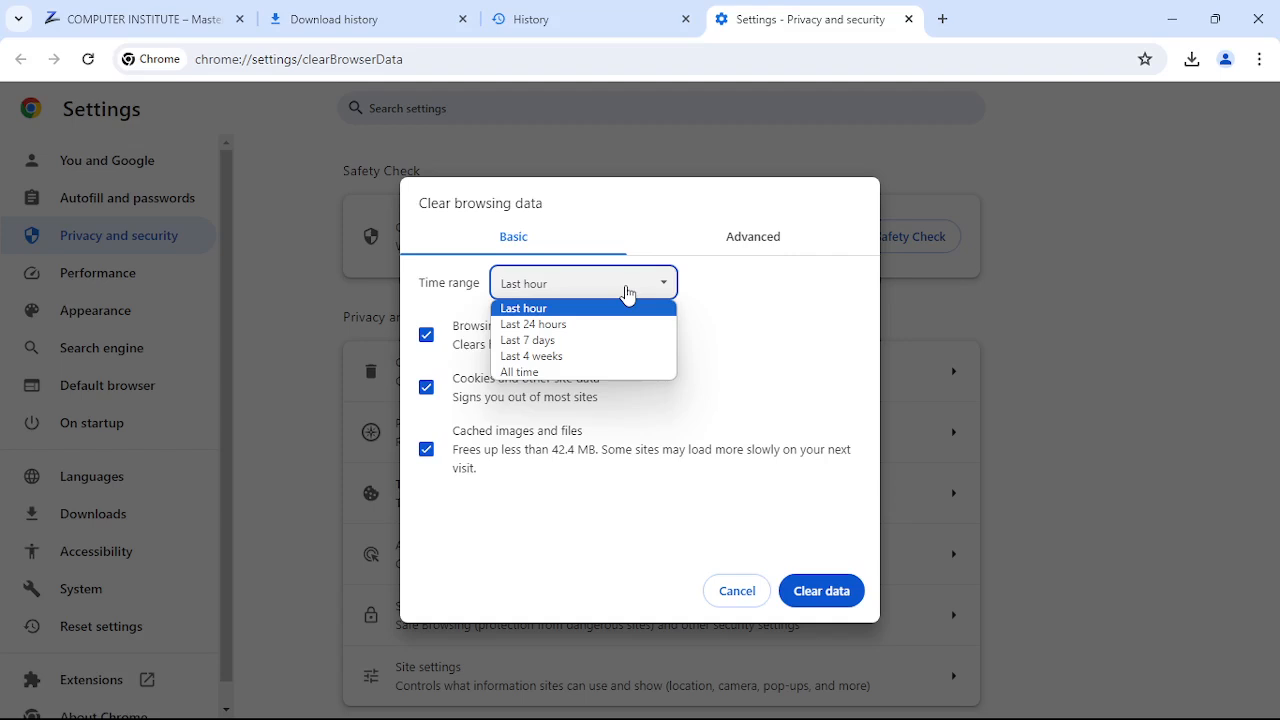
pyautogui.click(557, 373)
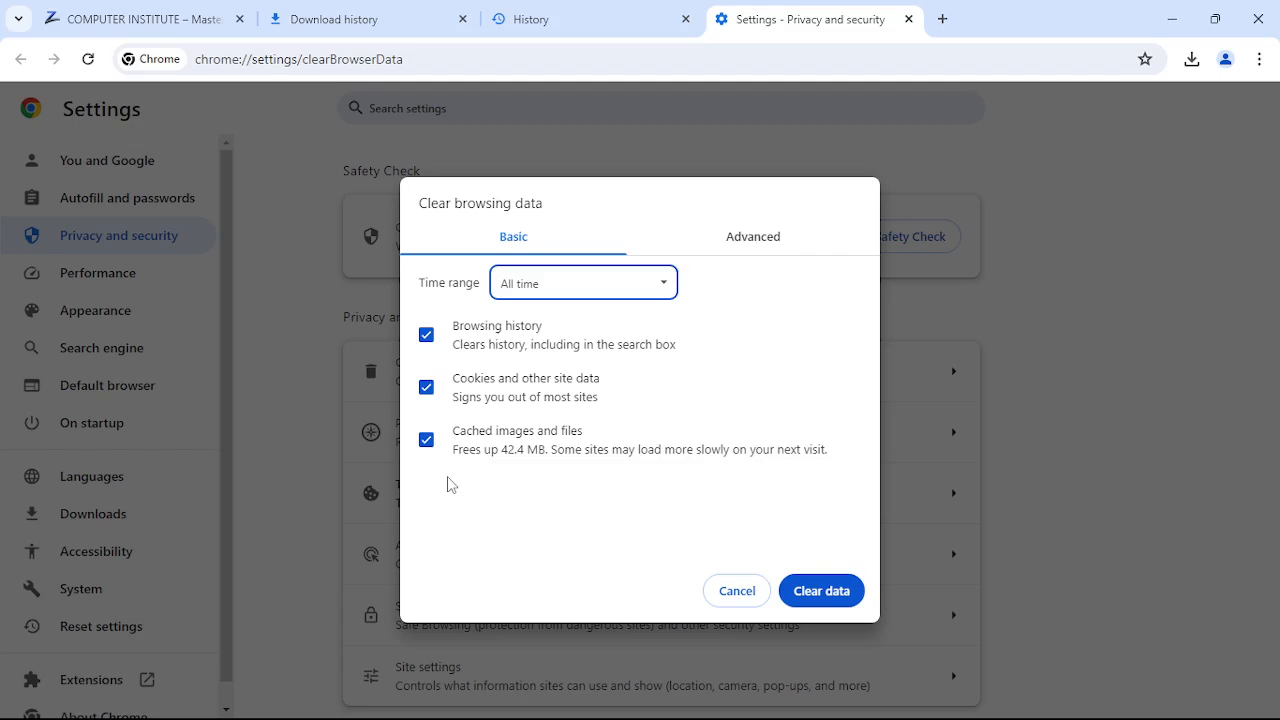
# - Review the Advanced checkboxes, then clear all-time history, cookies and cached images from Basic
pyautogui.click(771, 244)
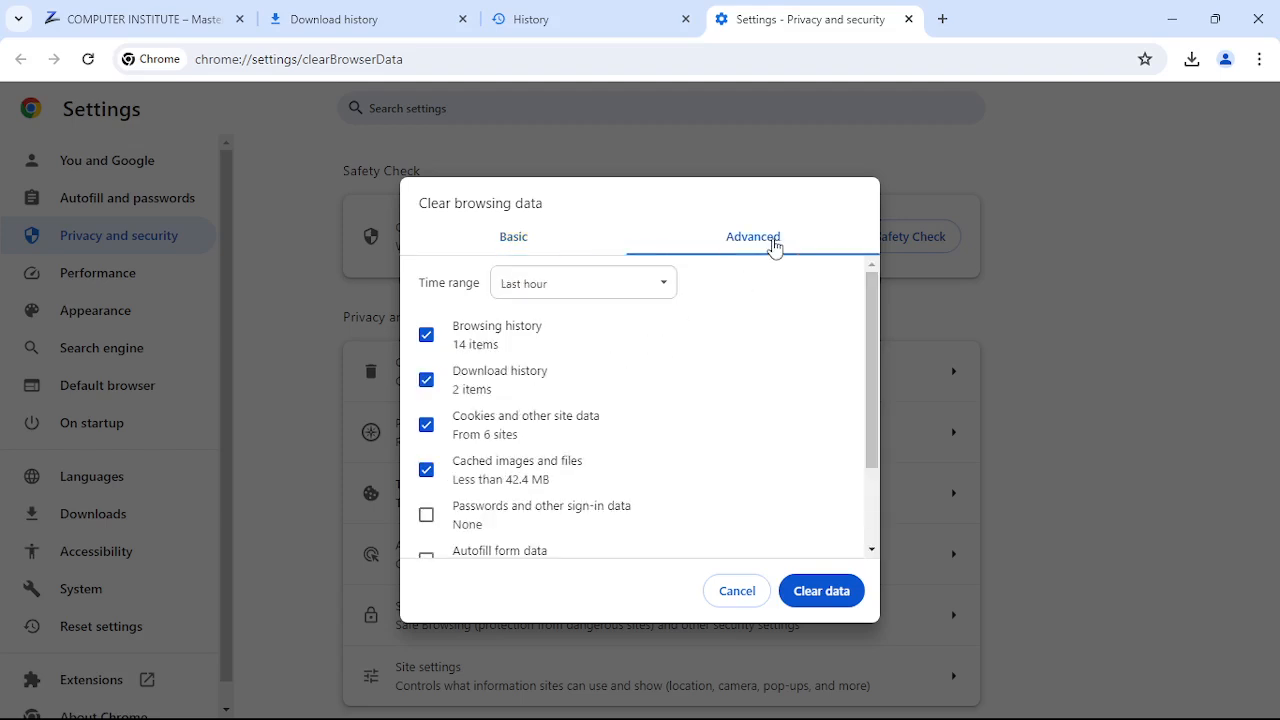
pyautogui.scroll(-3, 703, 451)
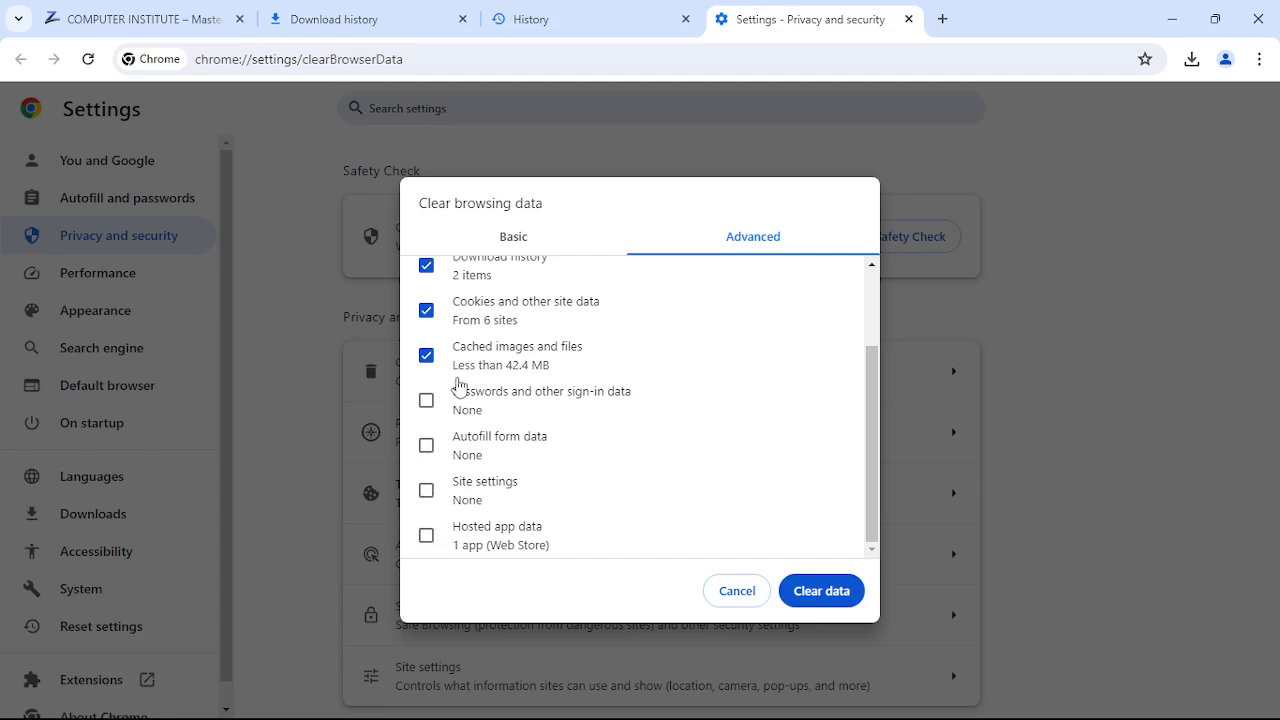
pyautogui.click(511, 244)
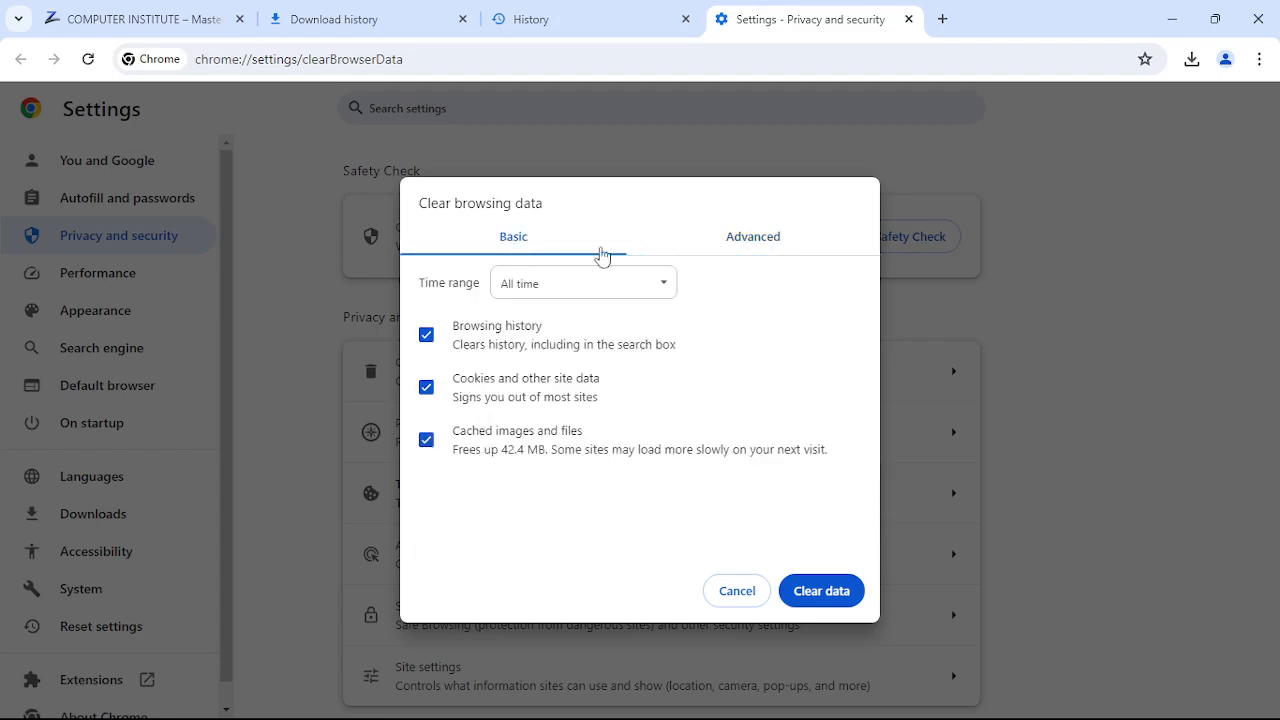
pyautogui.click(796, 248)
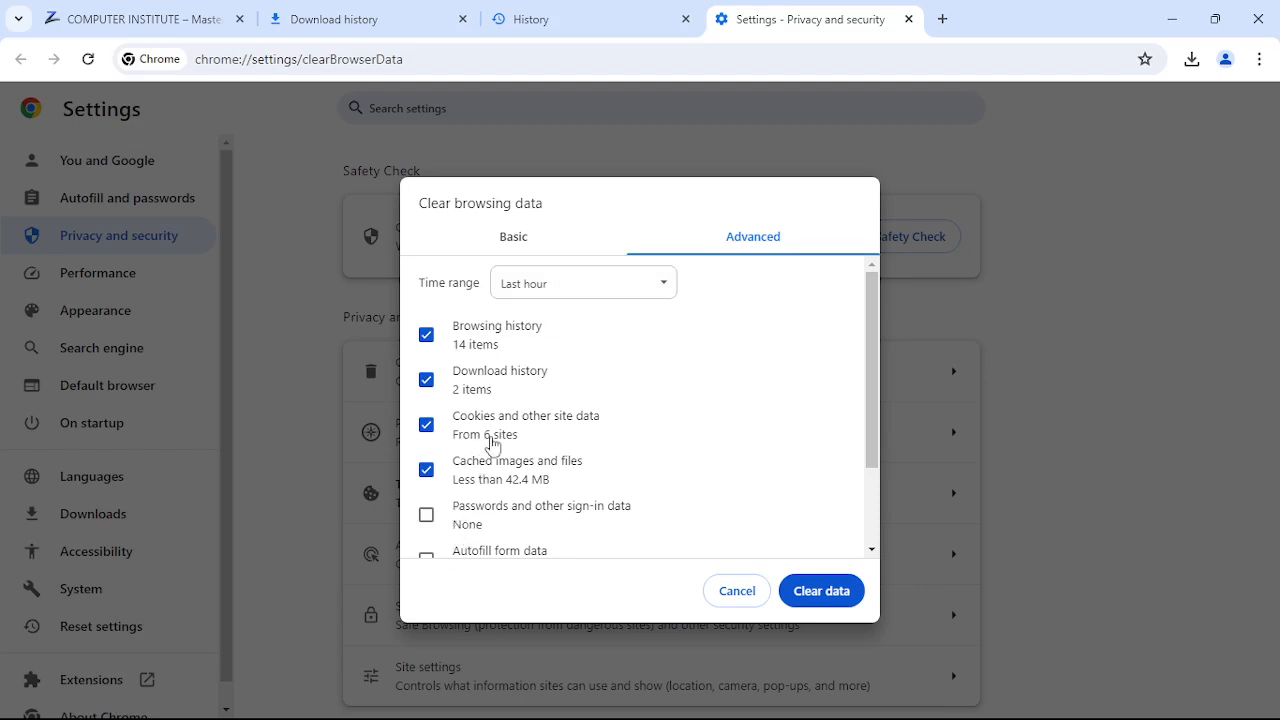
pyautogui.click(526, 246)
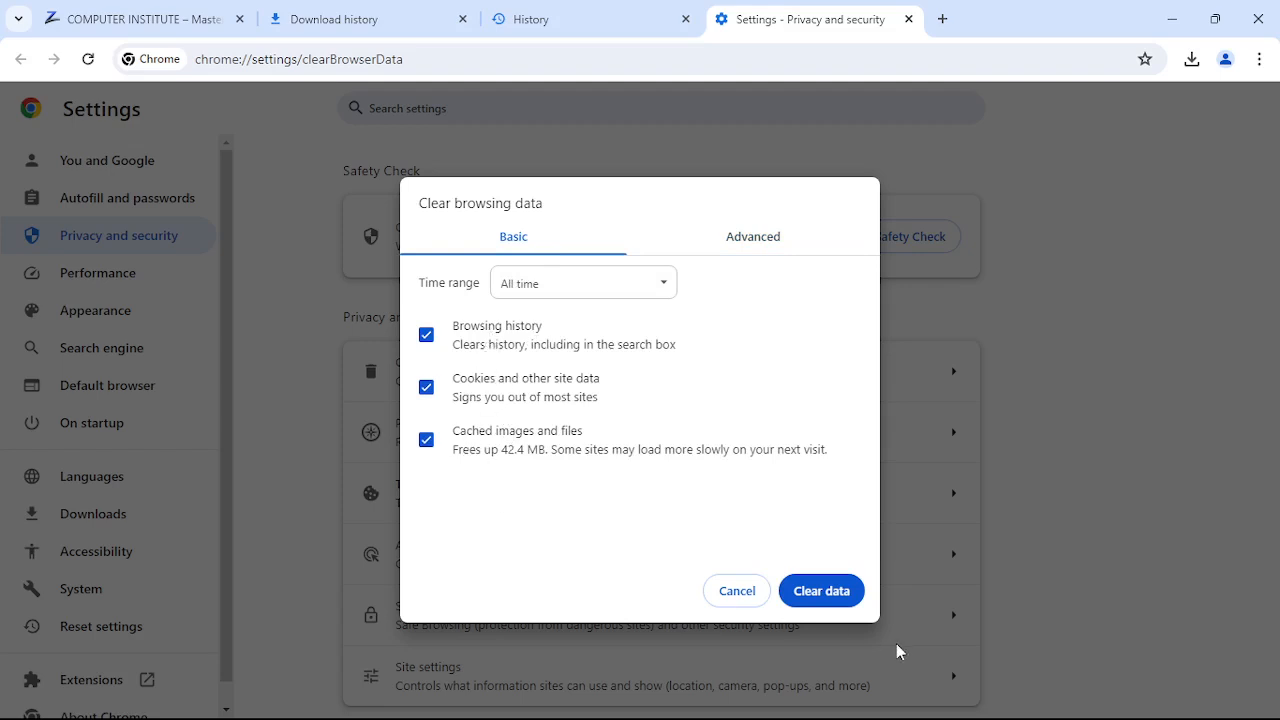
pyautogui.click(822, 591)
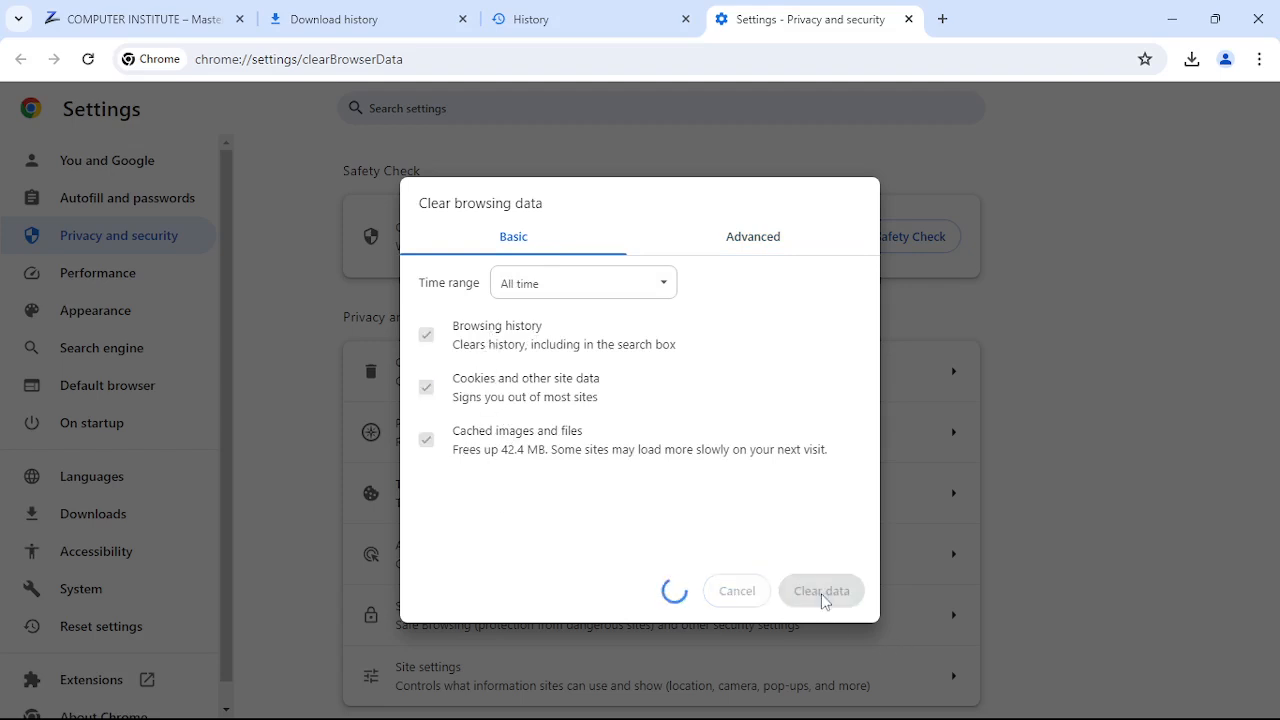
# - Confirm History is empty, close its tab, visit Download history and Settings, and add a new tab
pyautogui.click(600, 22)
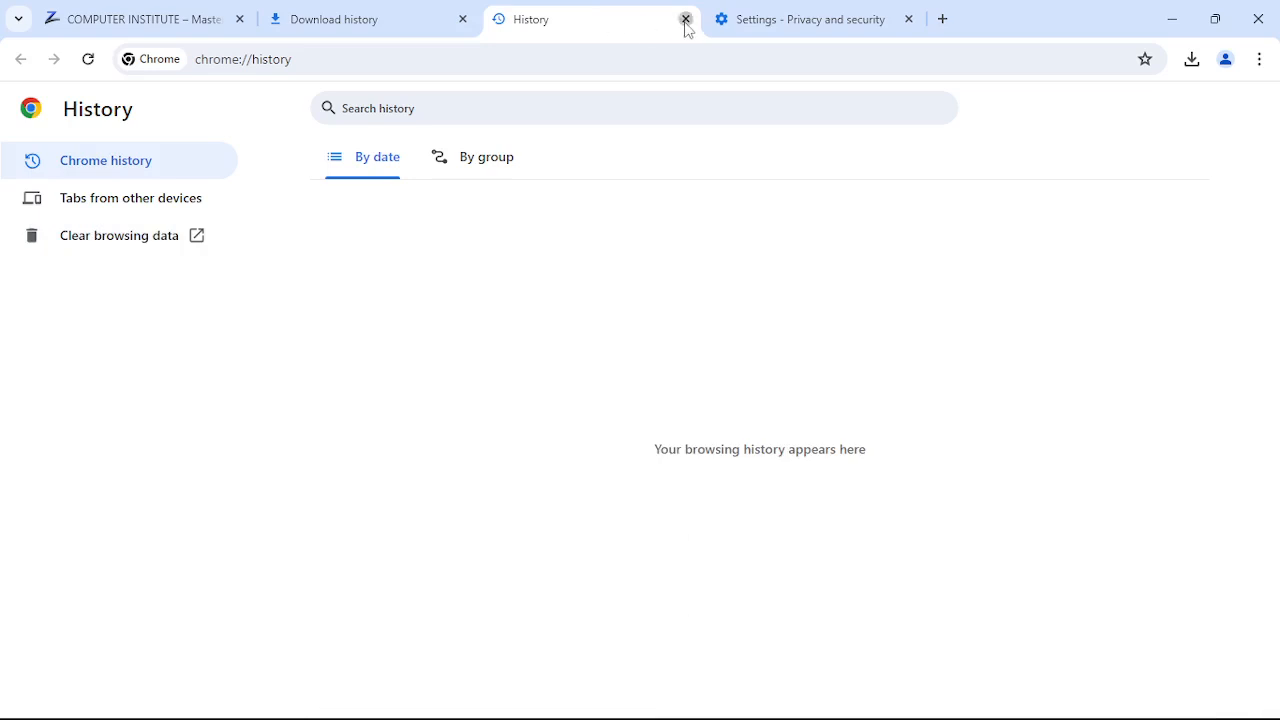
pyautogui.click(686, 20)
pyautogui.click(378, 18)
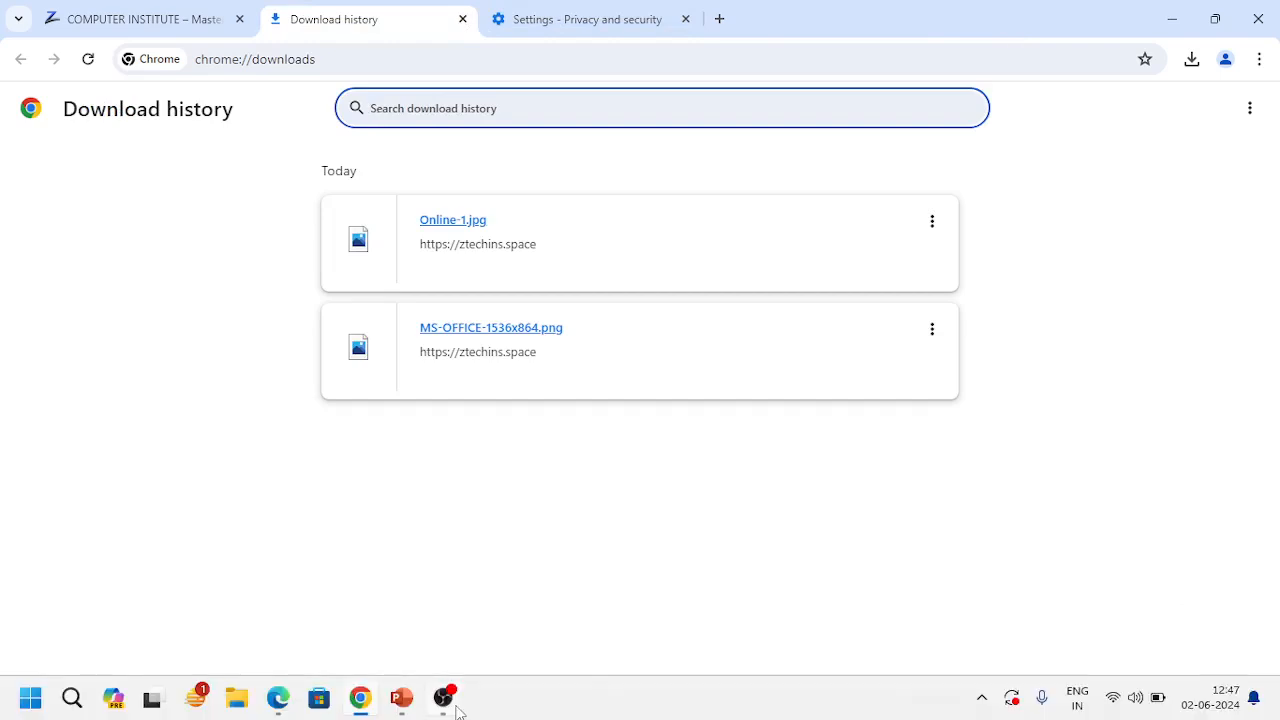
pyautogui.click(595, 16)
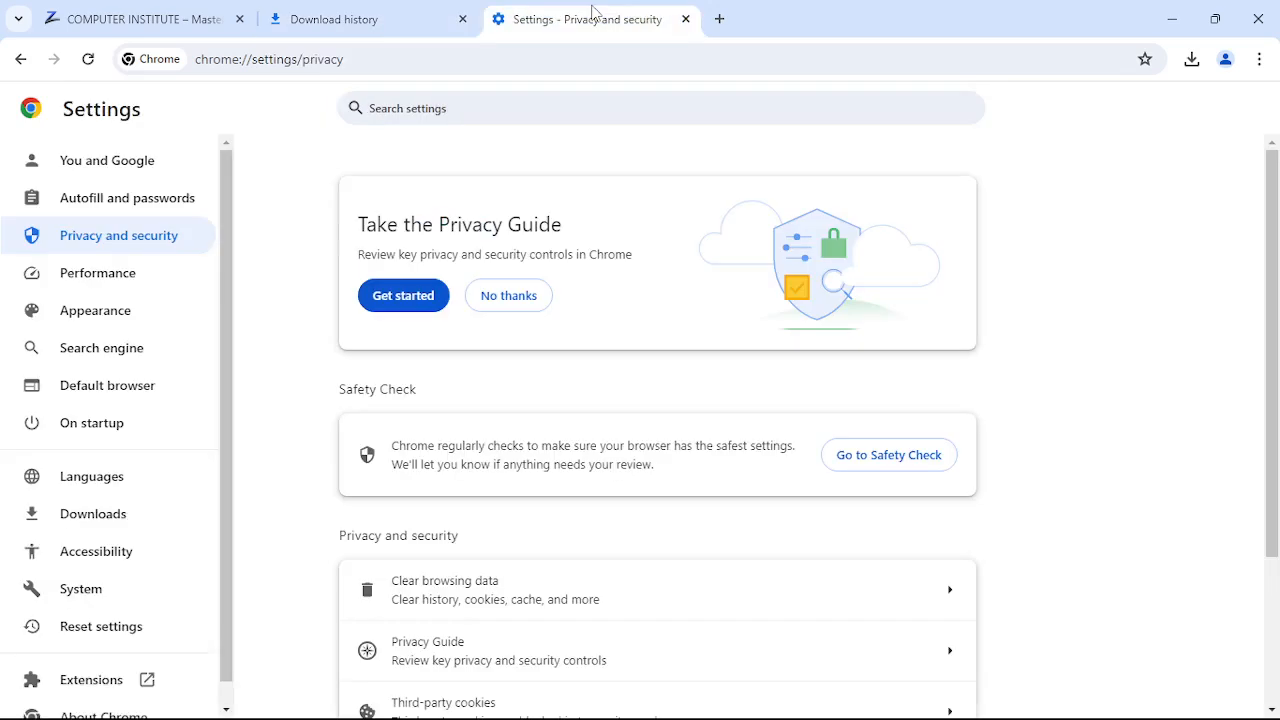
pyautogui.click(719, 19)
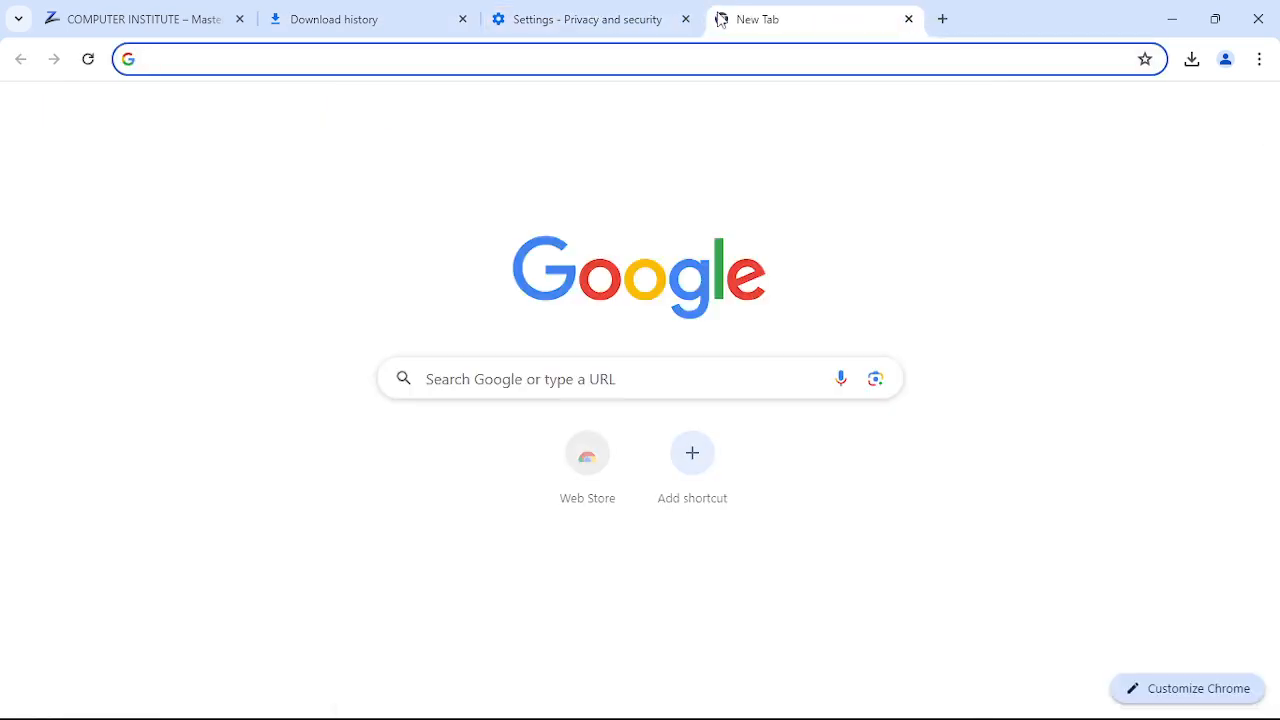
# - Open Downloads from the Chrome menu, return to the Clear browsing data dialog, then the new tab
pyautogui.click(1260, 60)
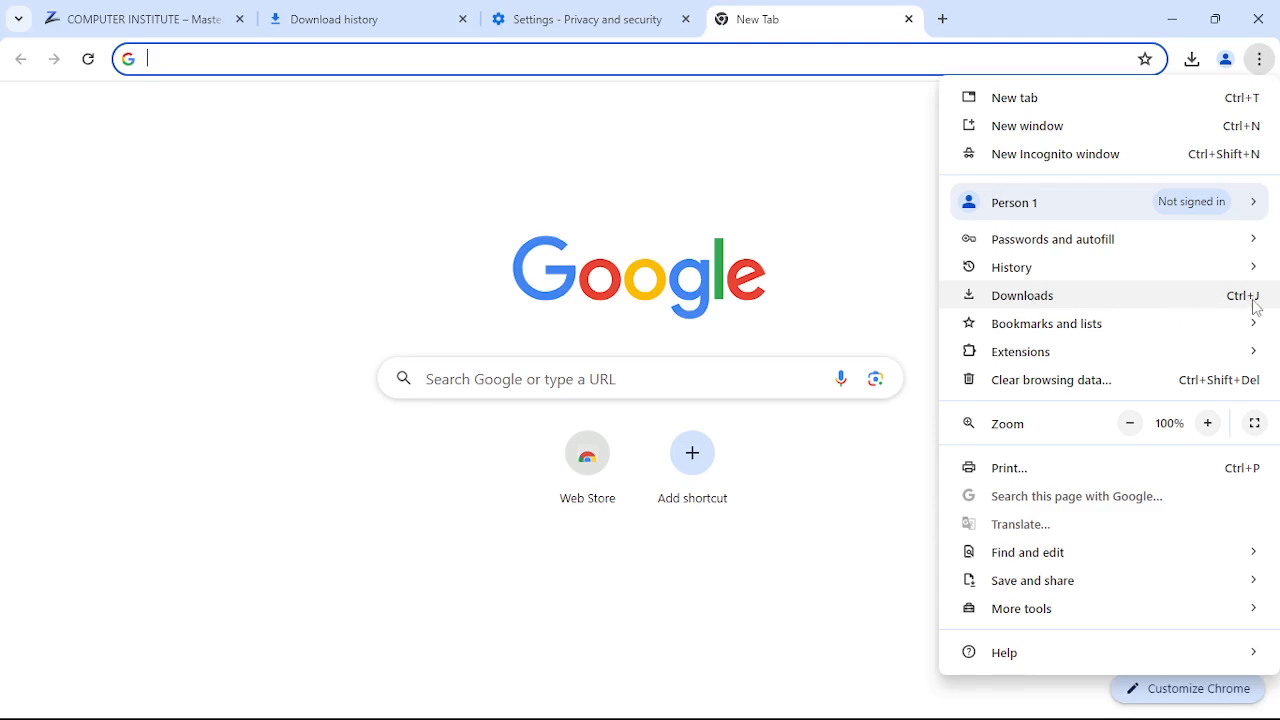
pyautogui.click(1188, 300)
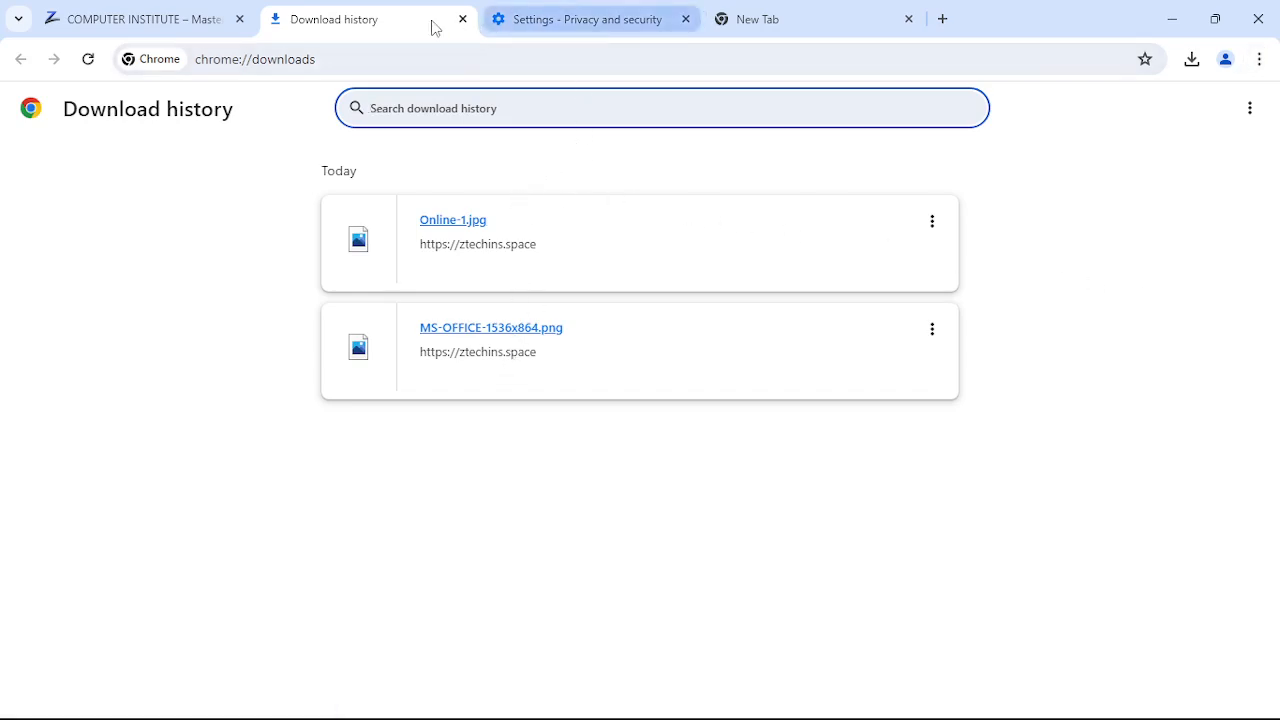
pyautogui.click(549, 18)
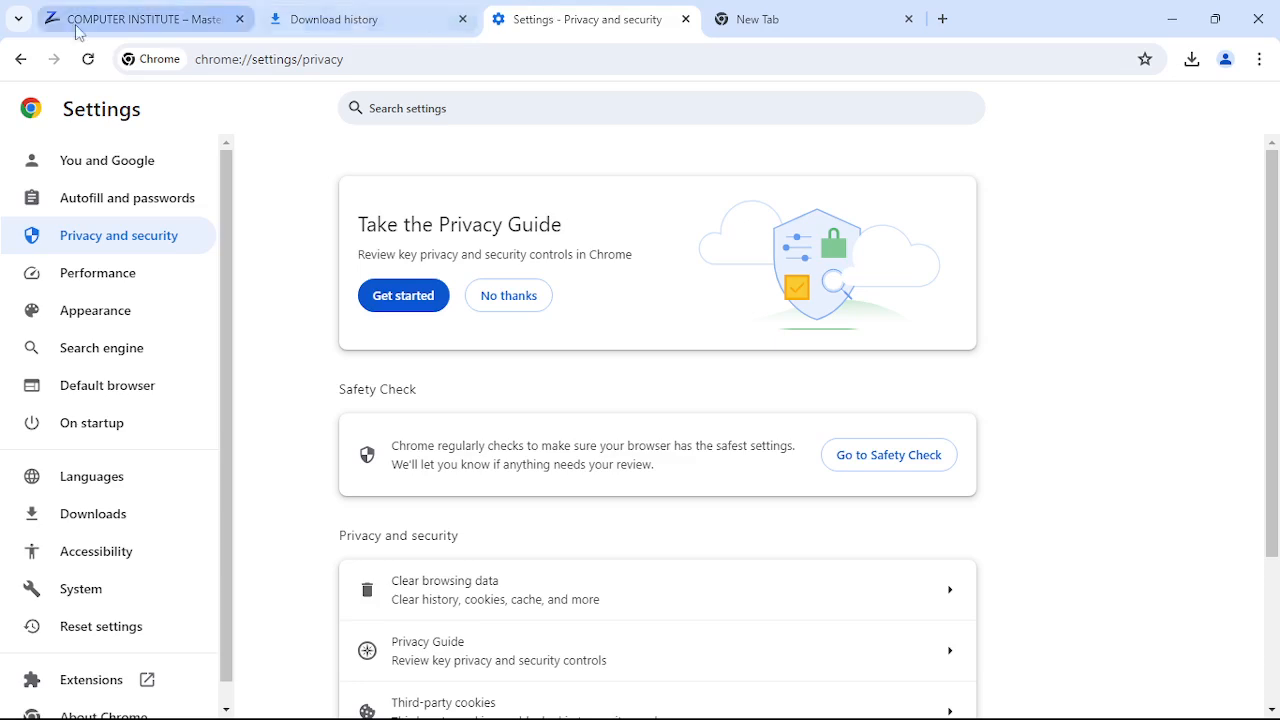
pyautogui.click(20, 60)
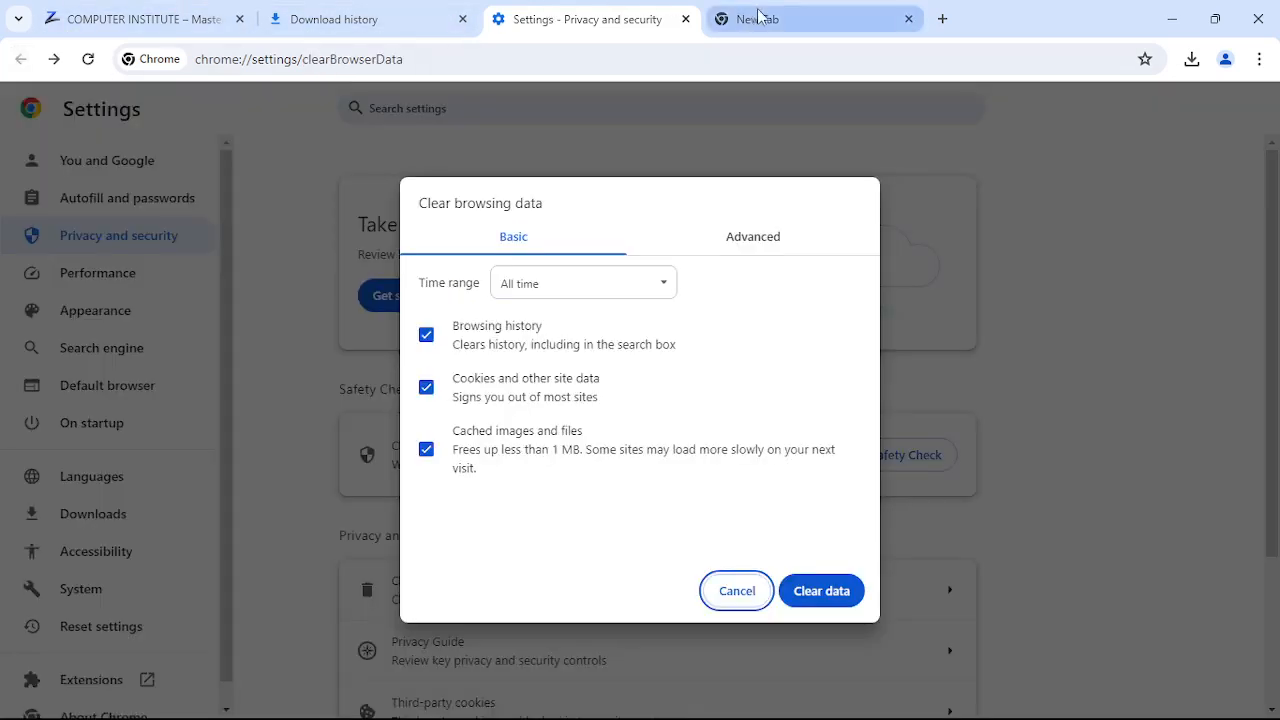
pyautogui.click(720, 15)
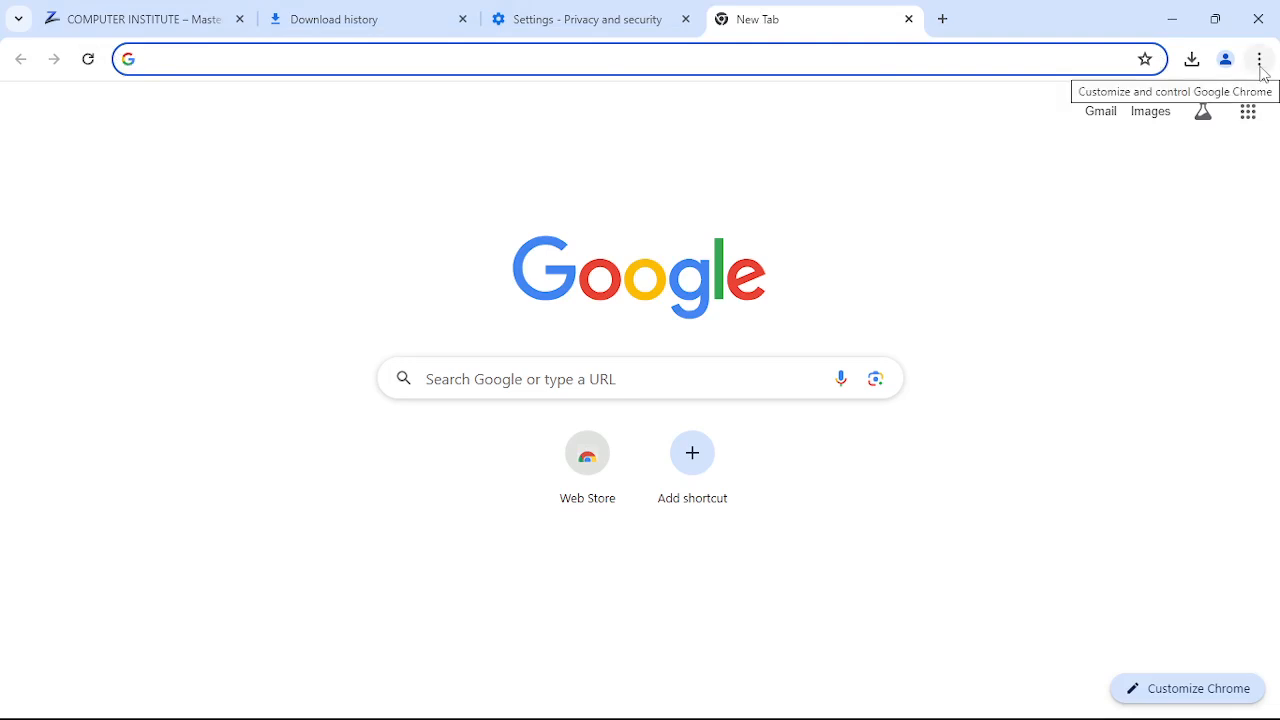
# - Dismiss the Chrome menu and Bookmarks submenu by clicking into the New Tab Google search box
pyautogui.click(1261, 62)
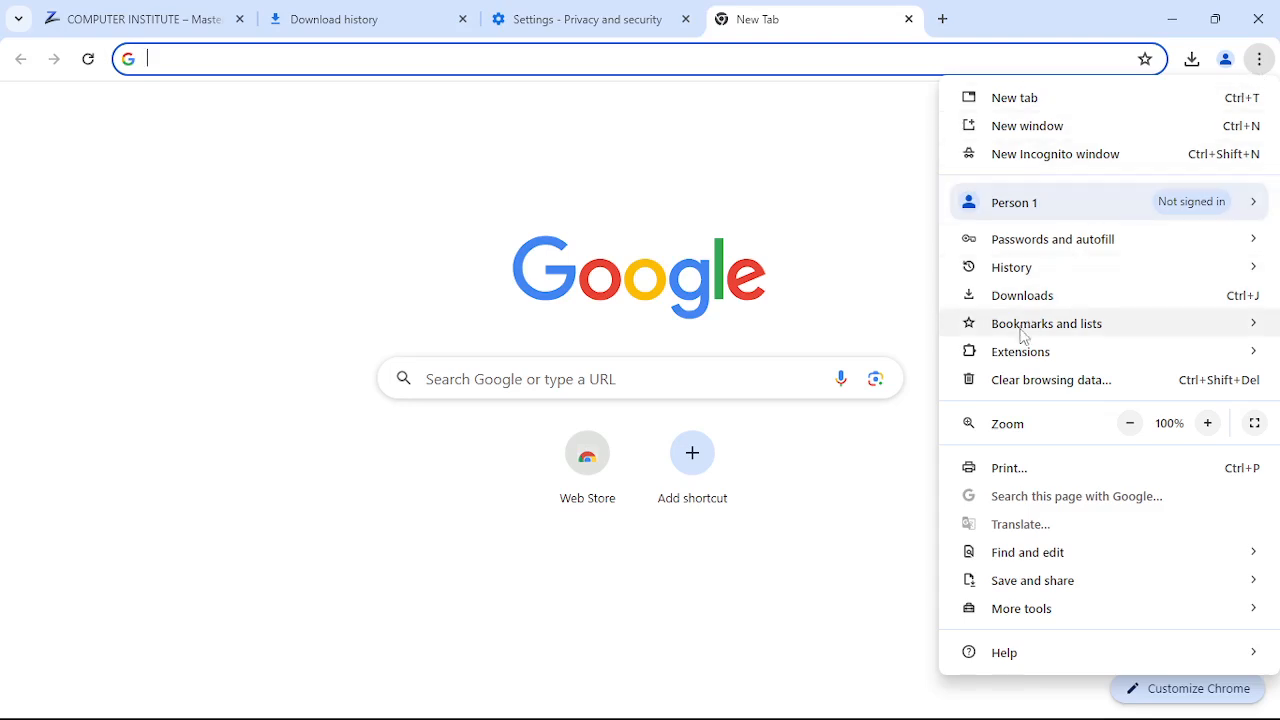
pyautogui.moveTo(1024, 336)
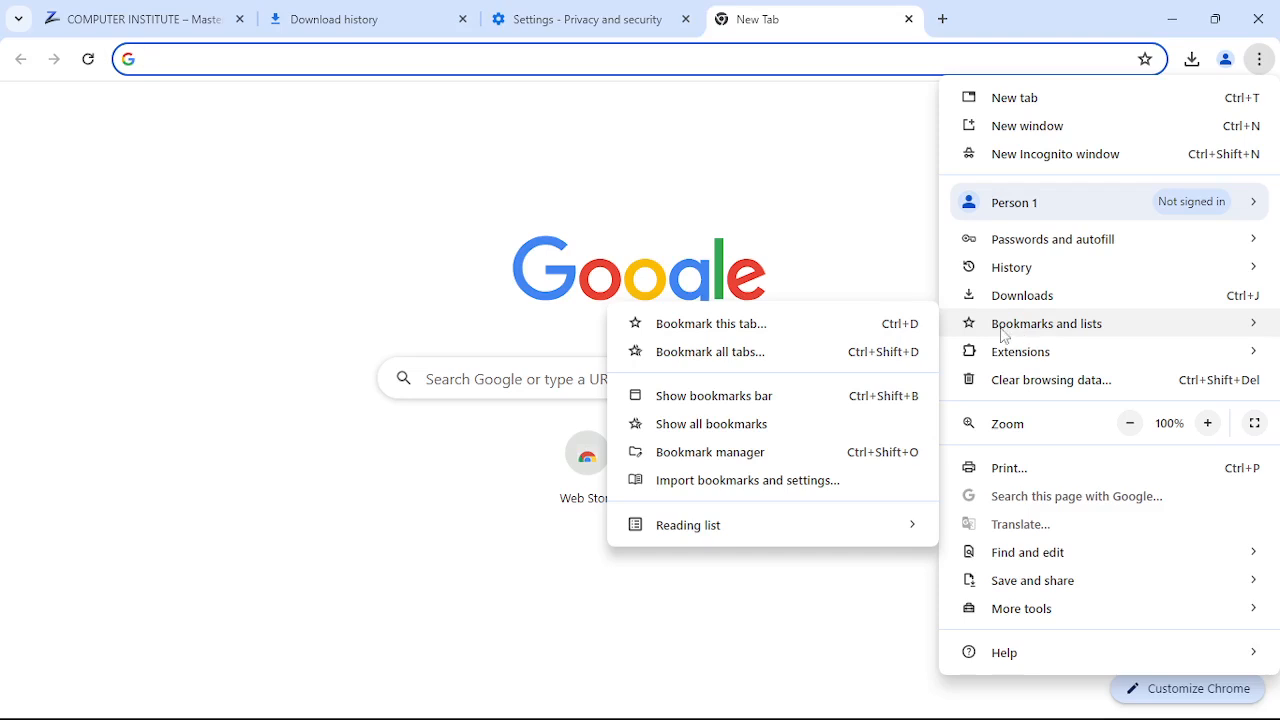
pyautogui.click(533, 383)
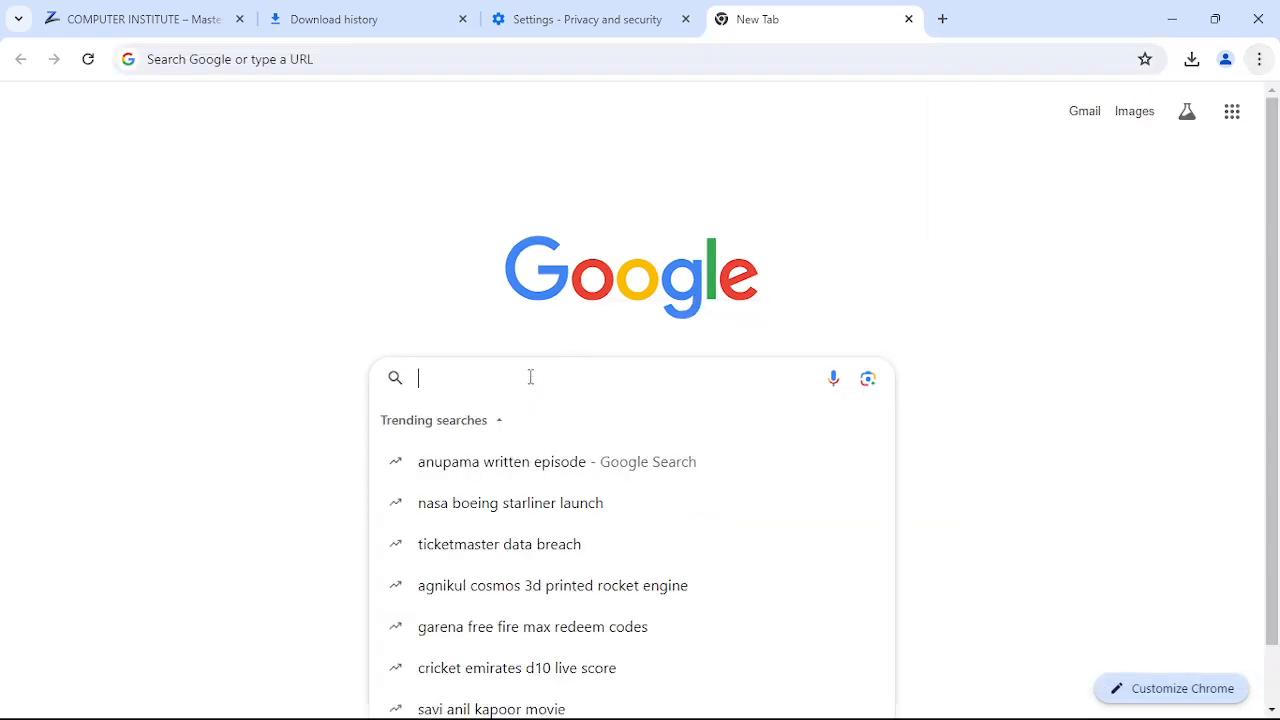
# - Search Google for 'jagran', open Dainik Jagran, and browse its क्रिकेट cricket news section
pyautogui.write('jagran')
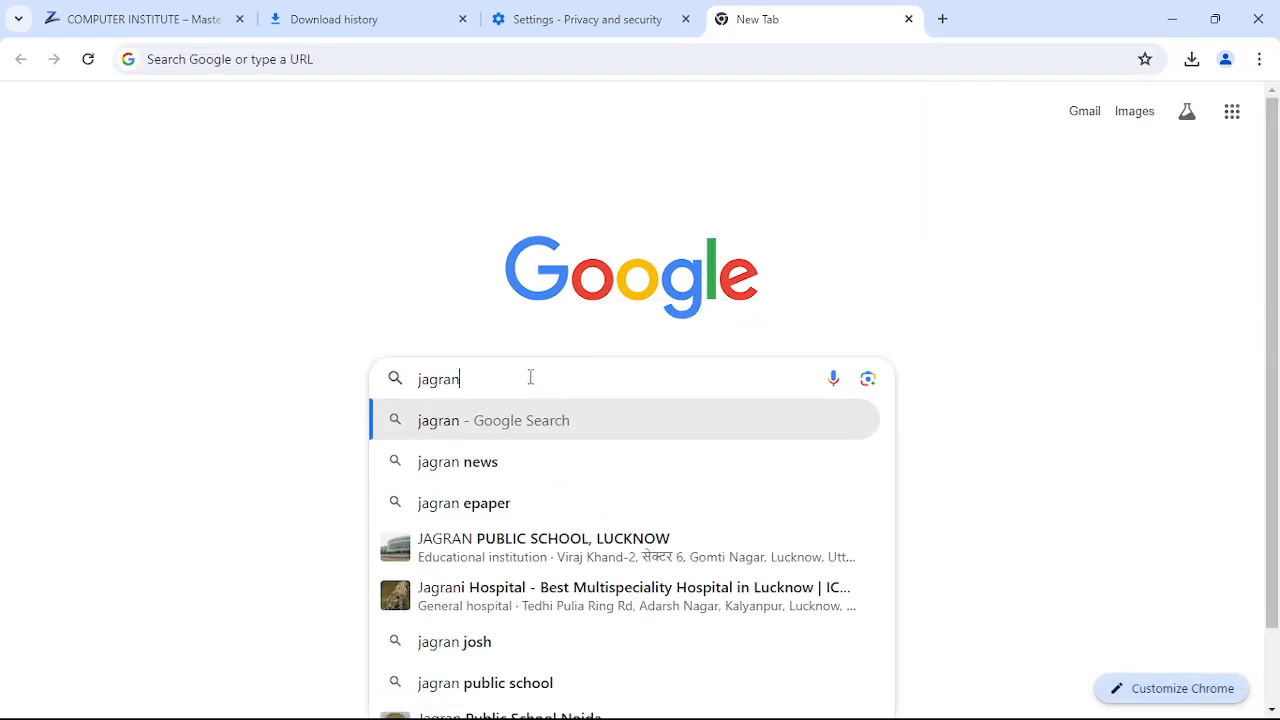
pyautogui.press('Return')
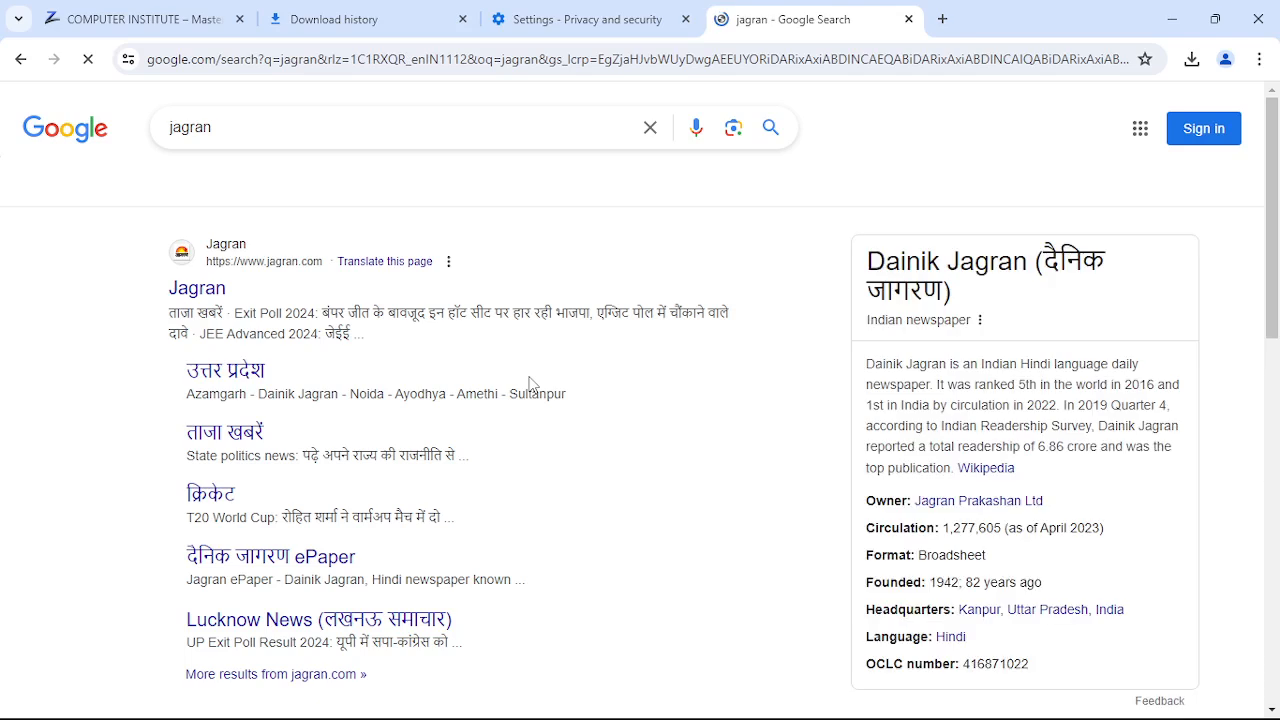
pyautogui.click(194, 296)
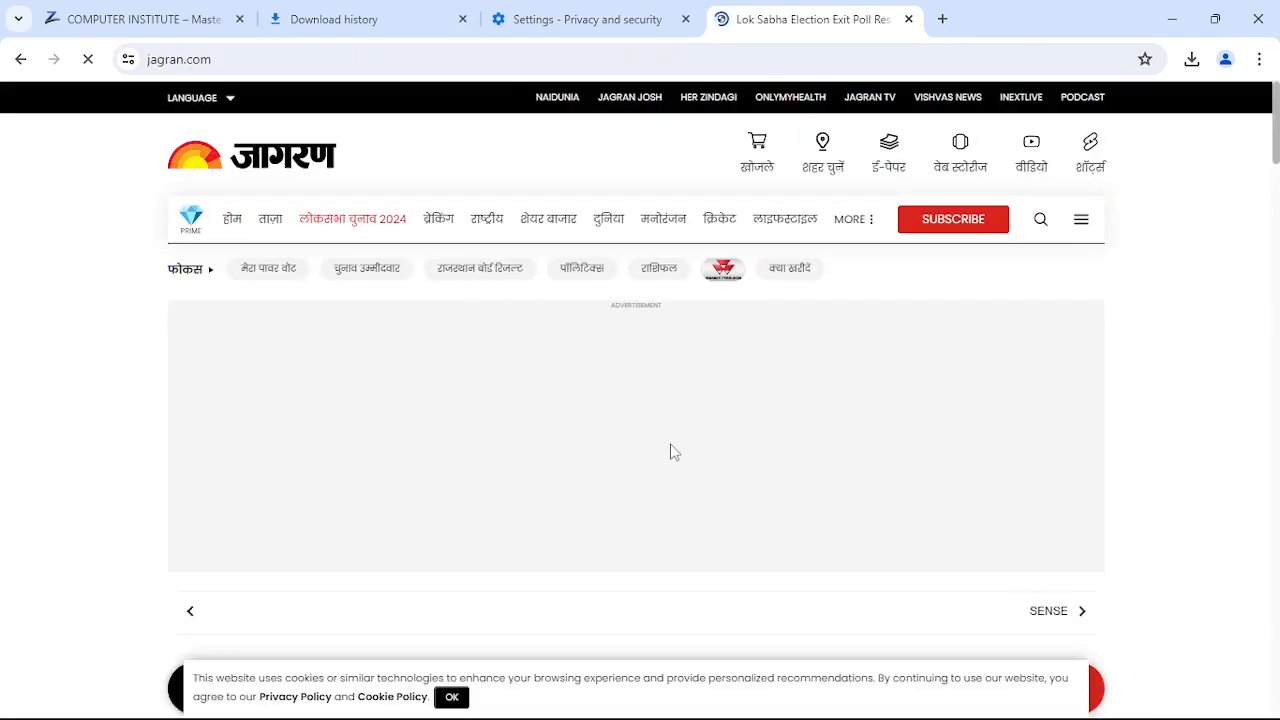
pyautogui.click(718, 229)
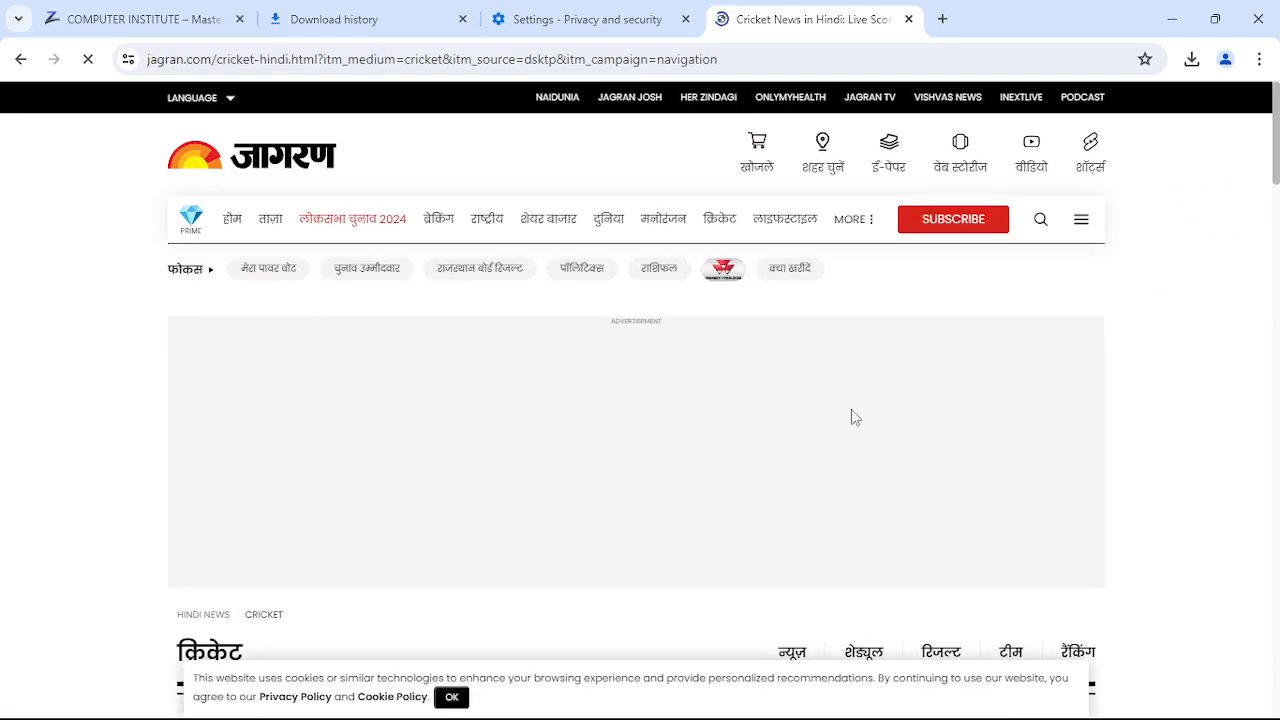
pyautogui.scroll(-5, 850, 409)
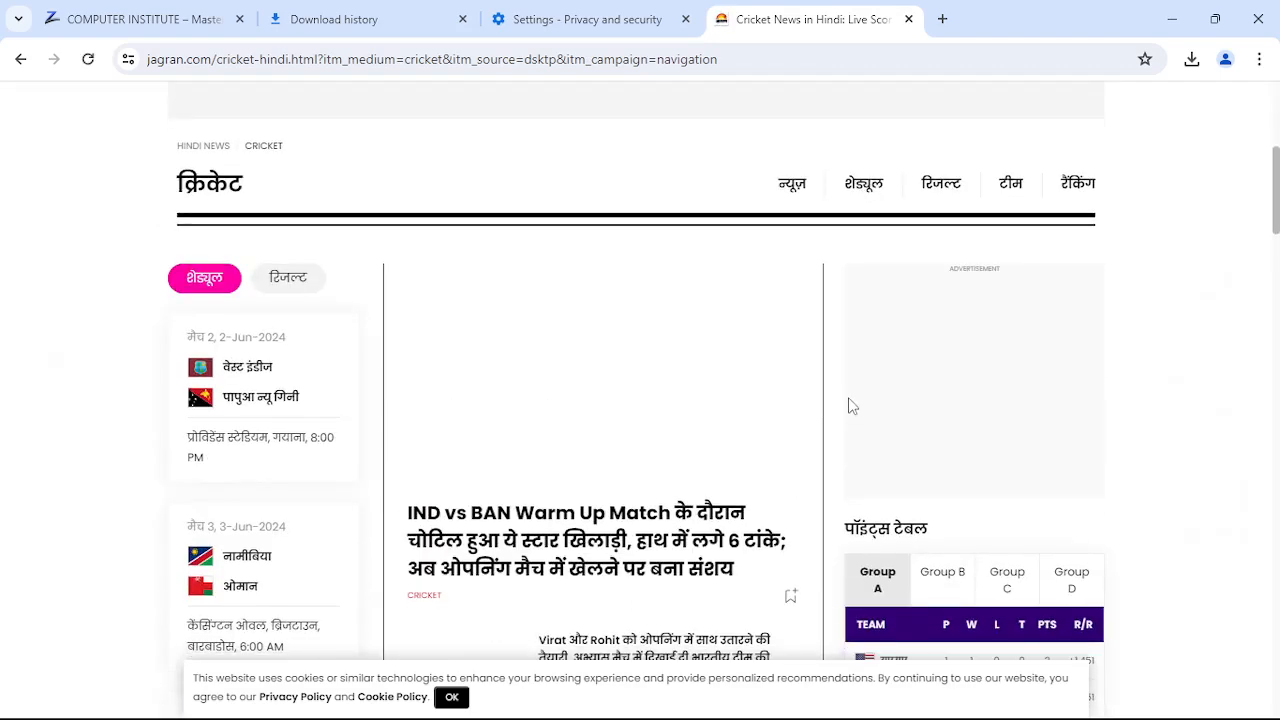
pyautogui.scroll(-2, 847, 401)
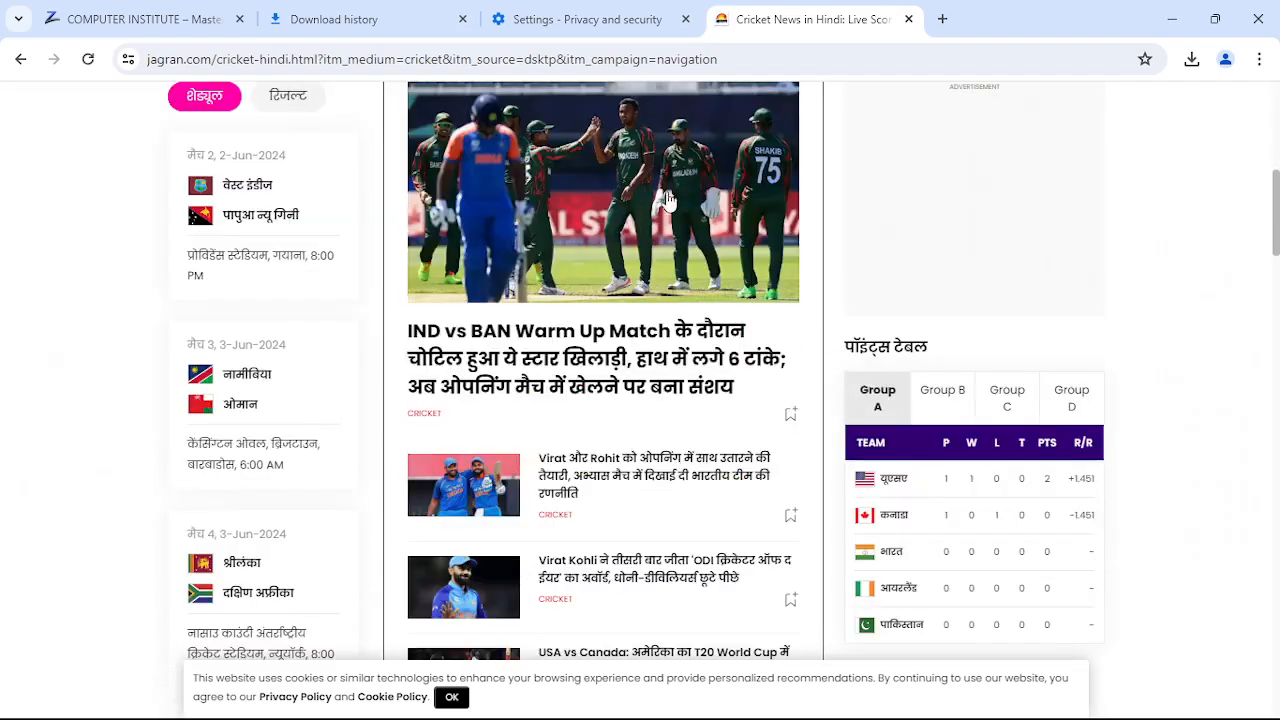
pyautogui.scroll(1, 595, 261)
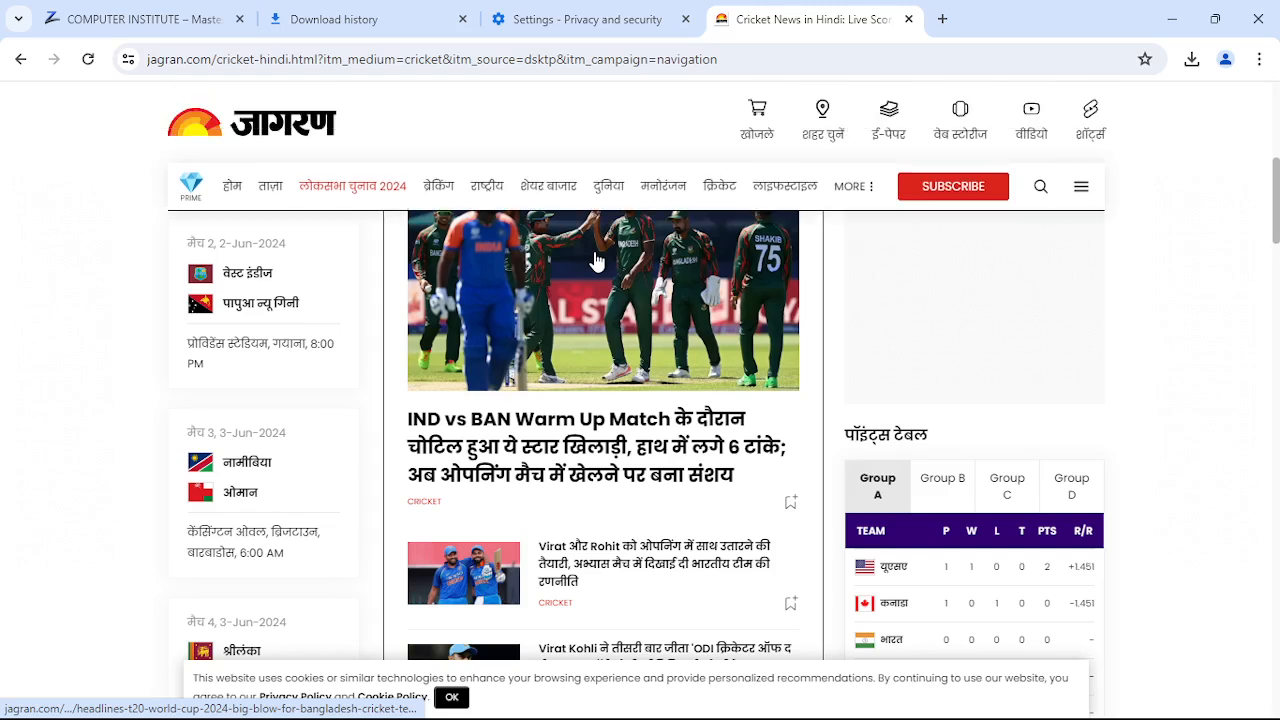
# - Bookmark the Jagran cricket news page into Other bookmarks with Bookmark this tab
pyautogui.rightClick(595, 261)
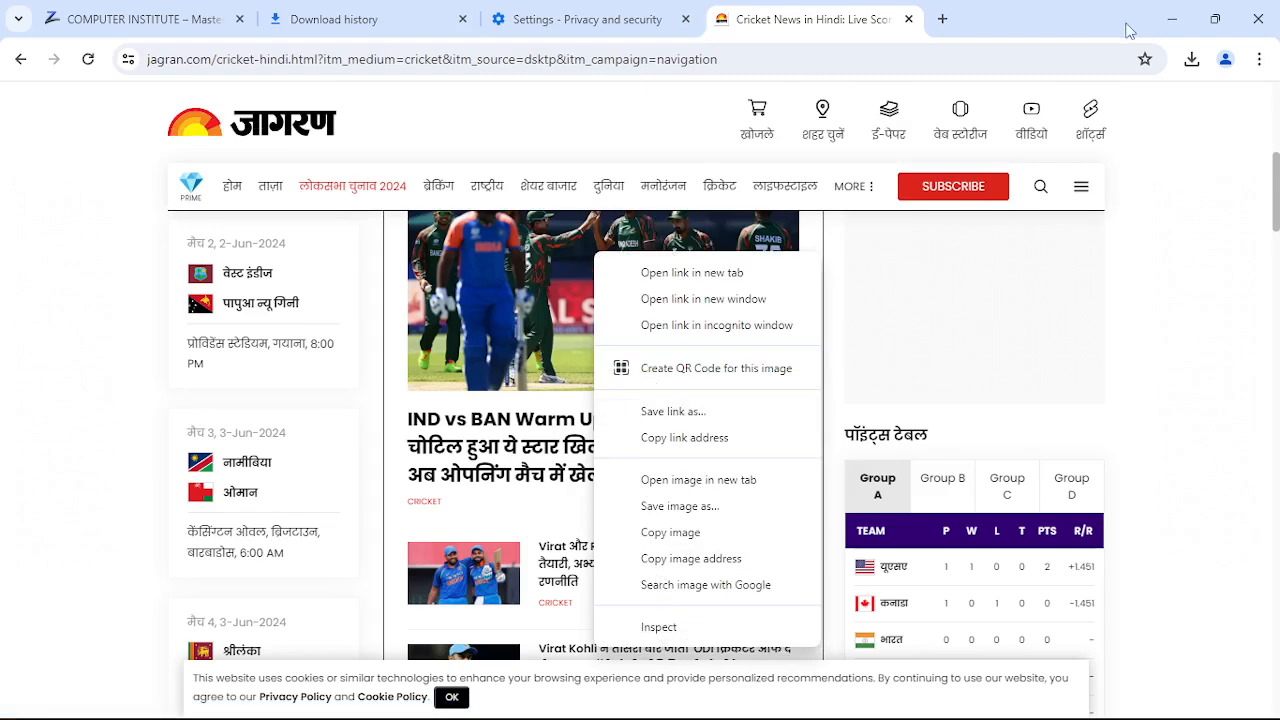
pyautogui.click(1260, 60)
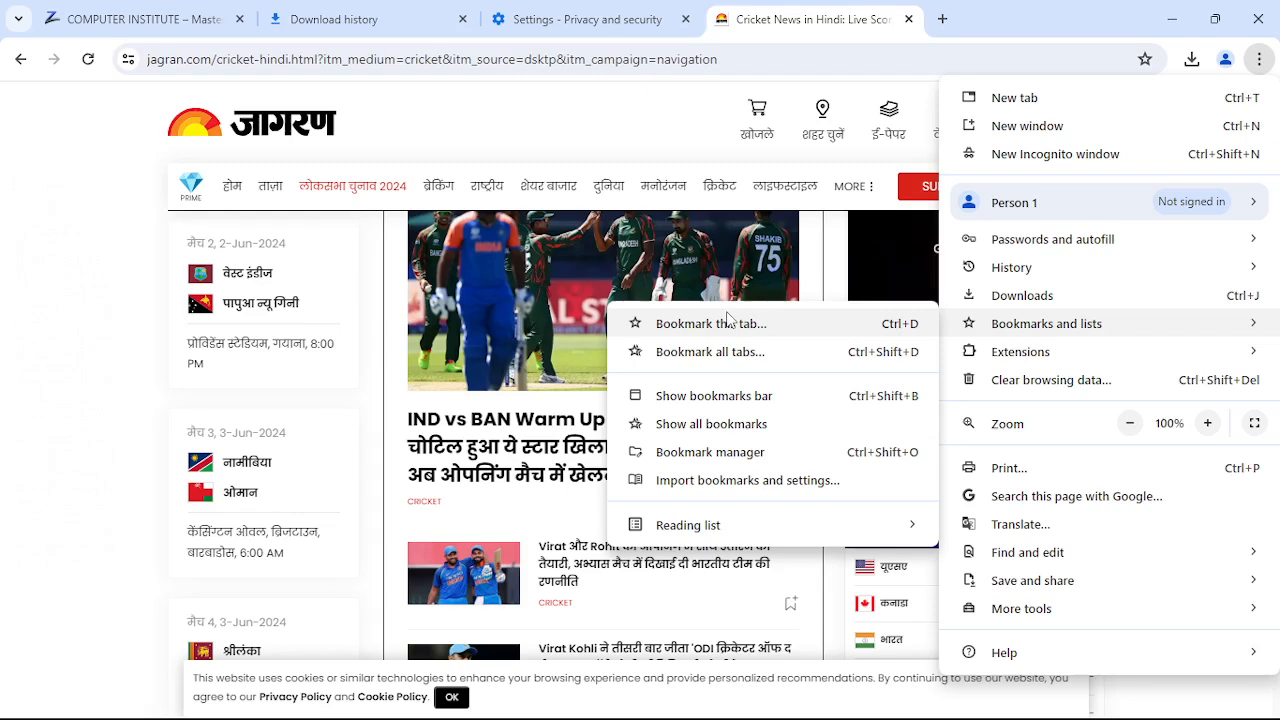
pyautogui.click(728, 322)
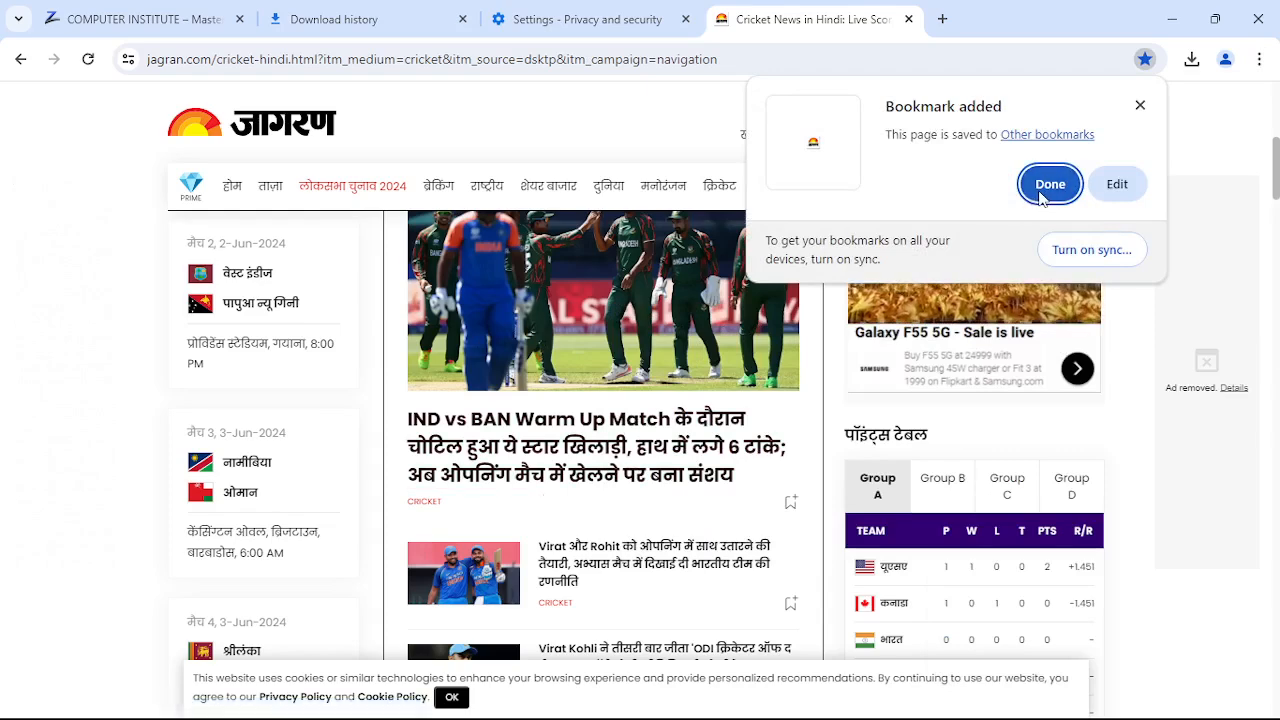
pyautogui.click(1041, 197)
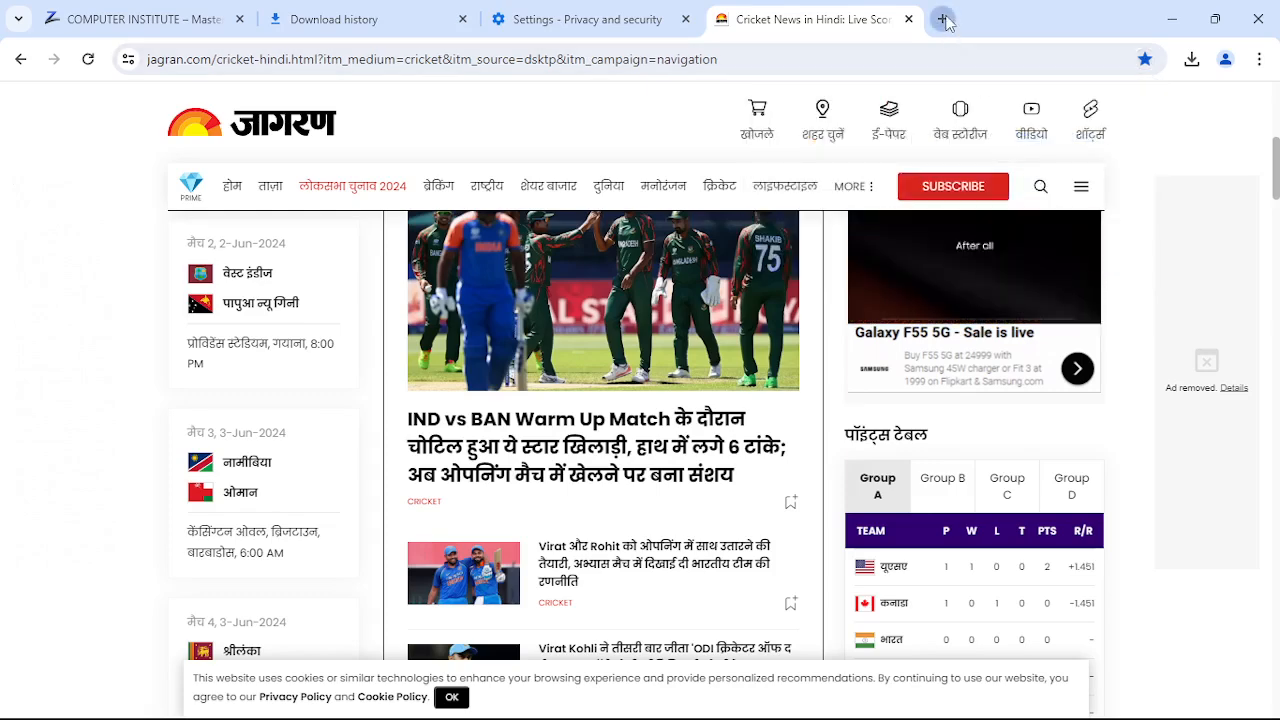
pyautogui.click(942, 19)
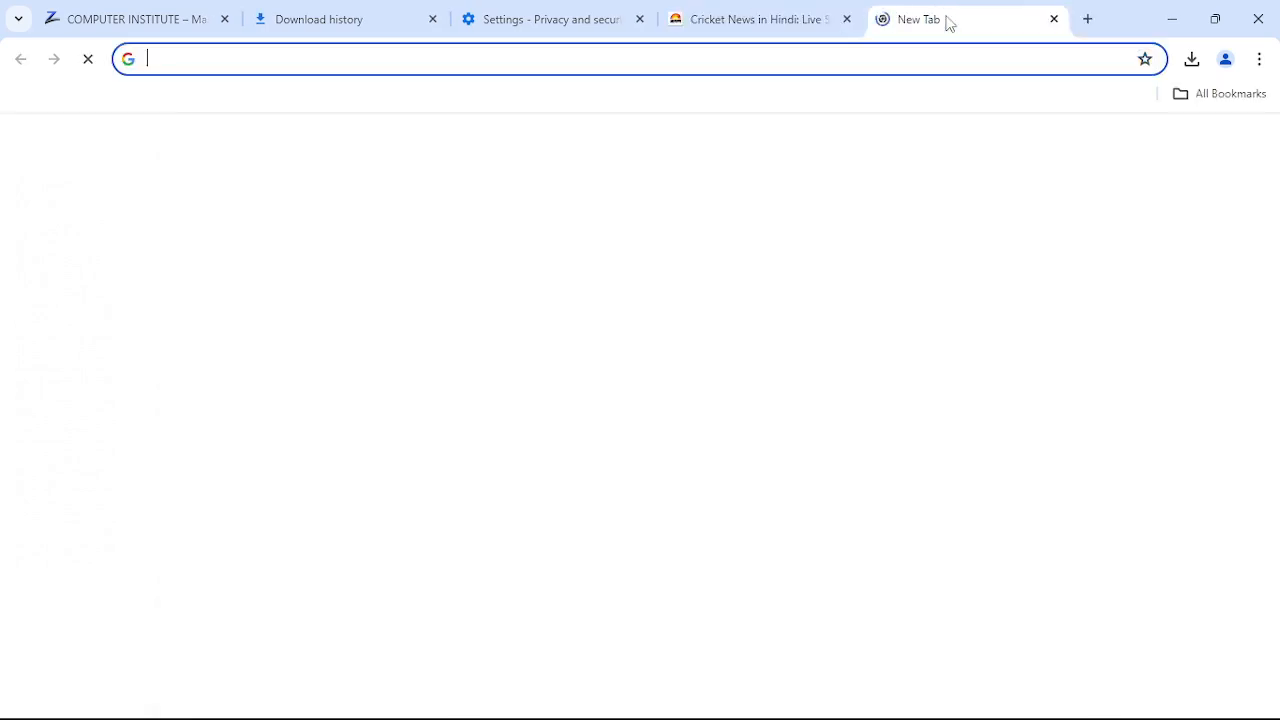
pyautogui.click(1262, 60)
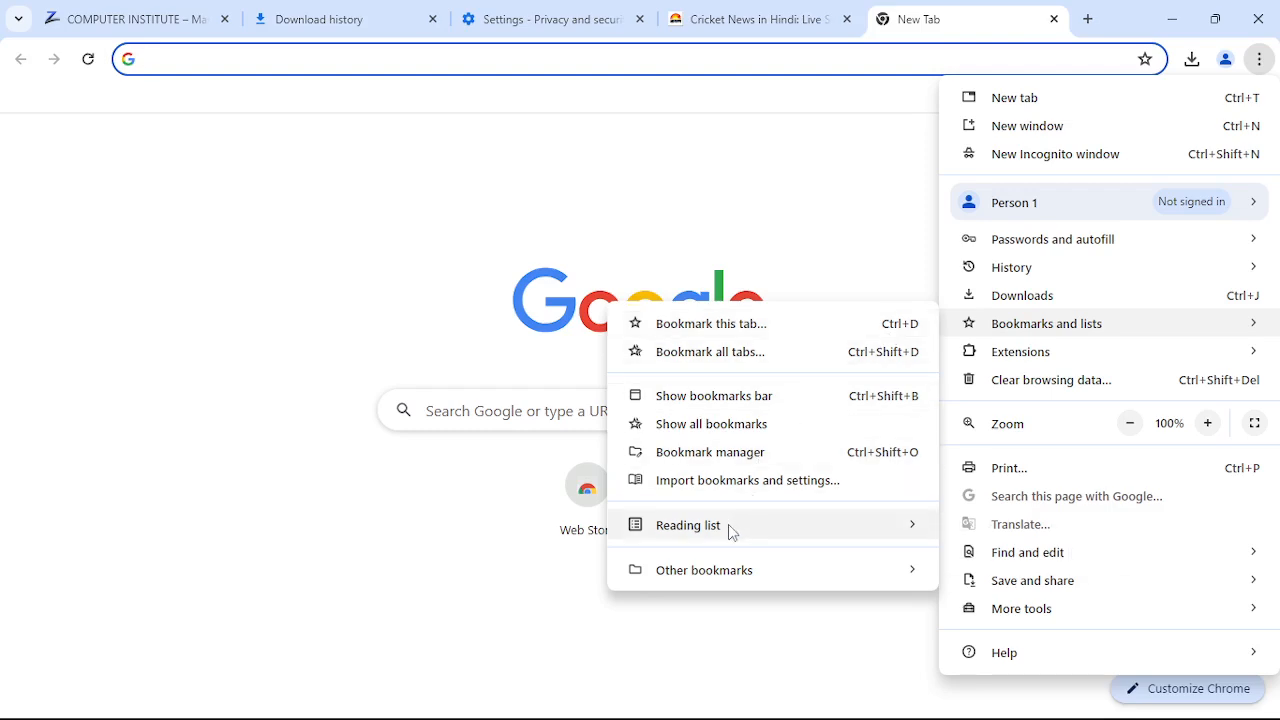
pyautogui.moveTo(732, 532)
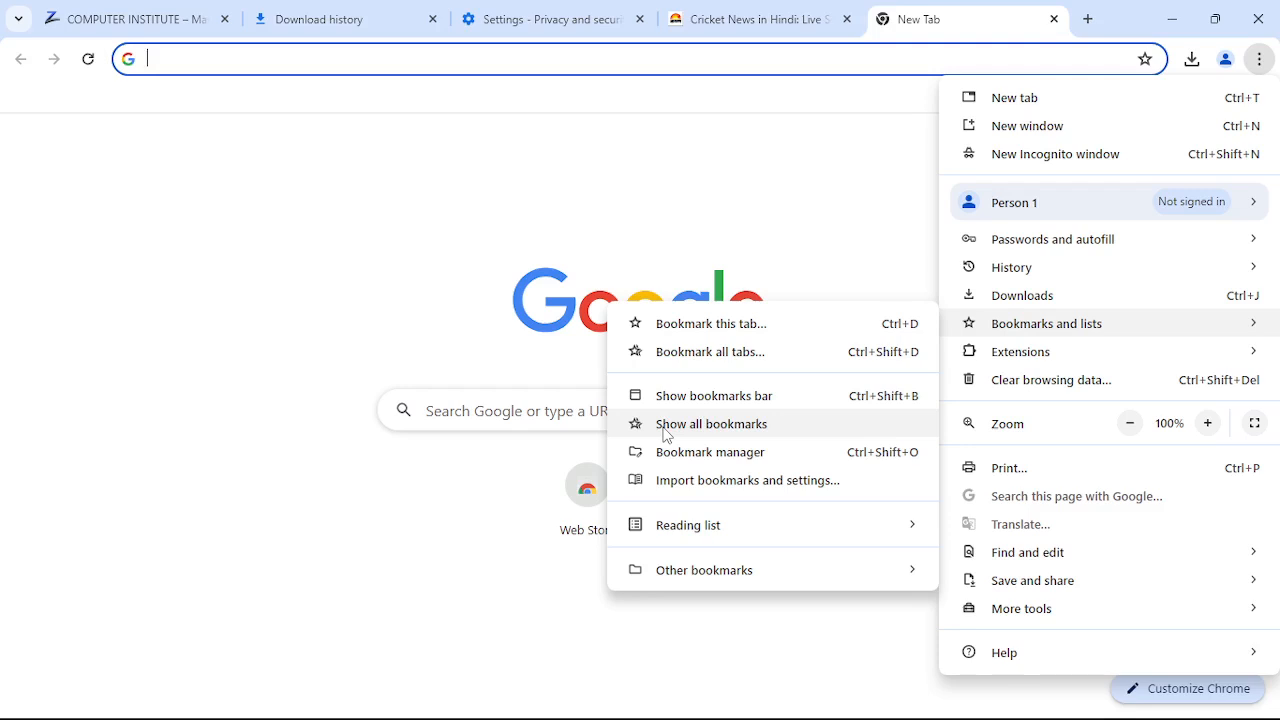
pyautogui.click(667, 436)
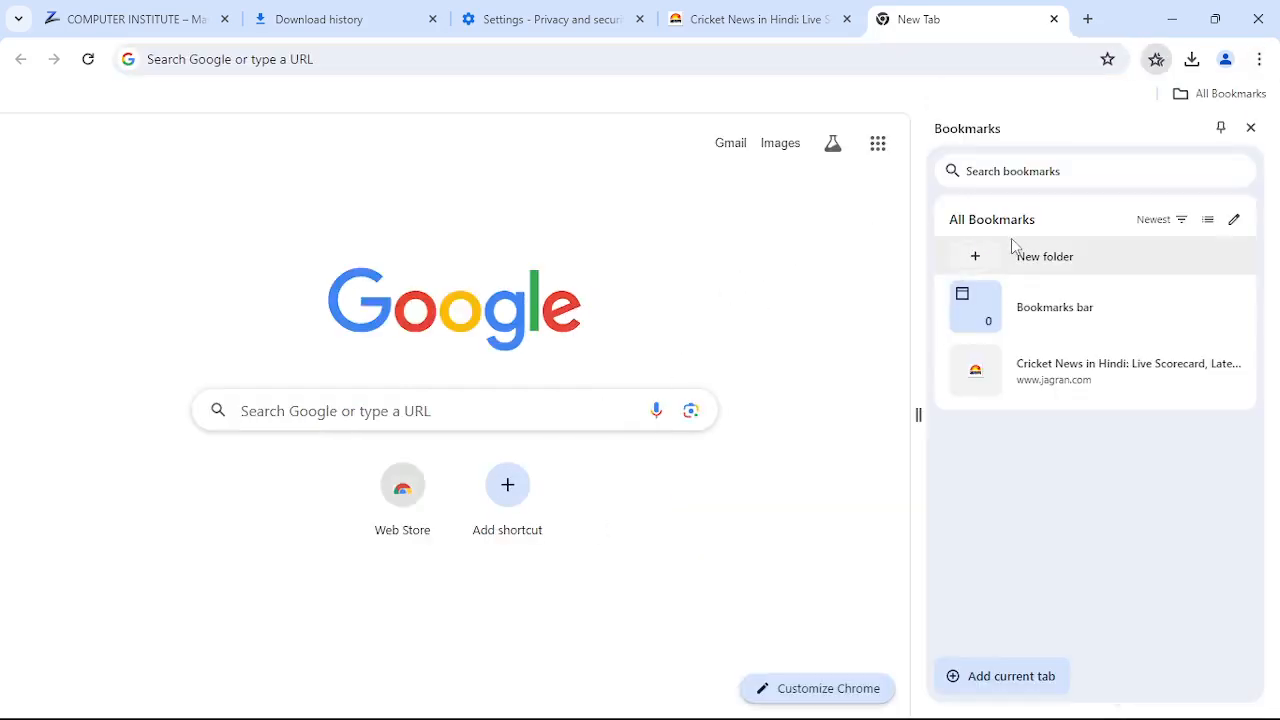
pyautogui.click(981, 377)
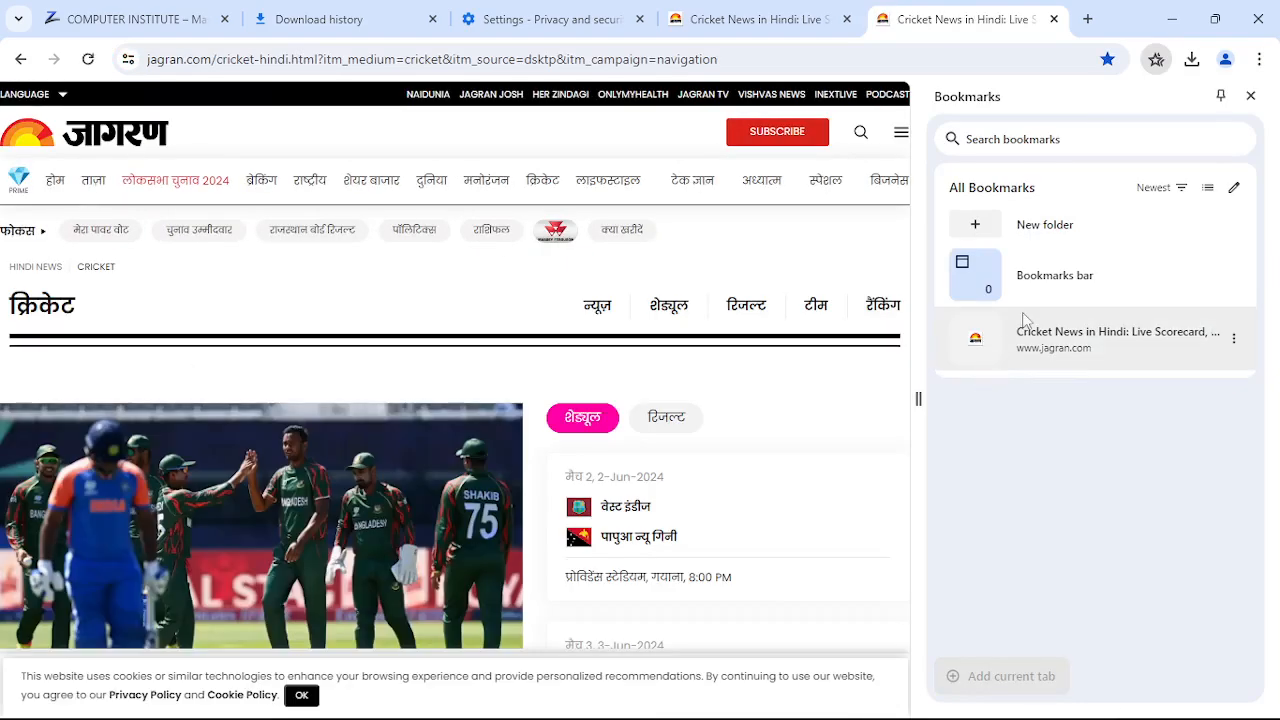
pyautogui.click(1250, 96)
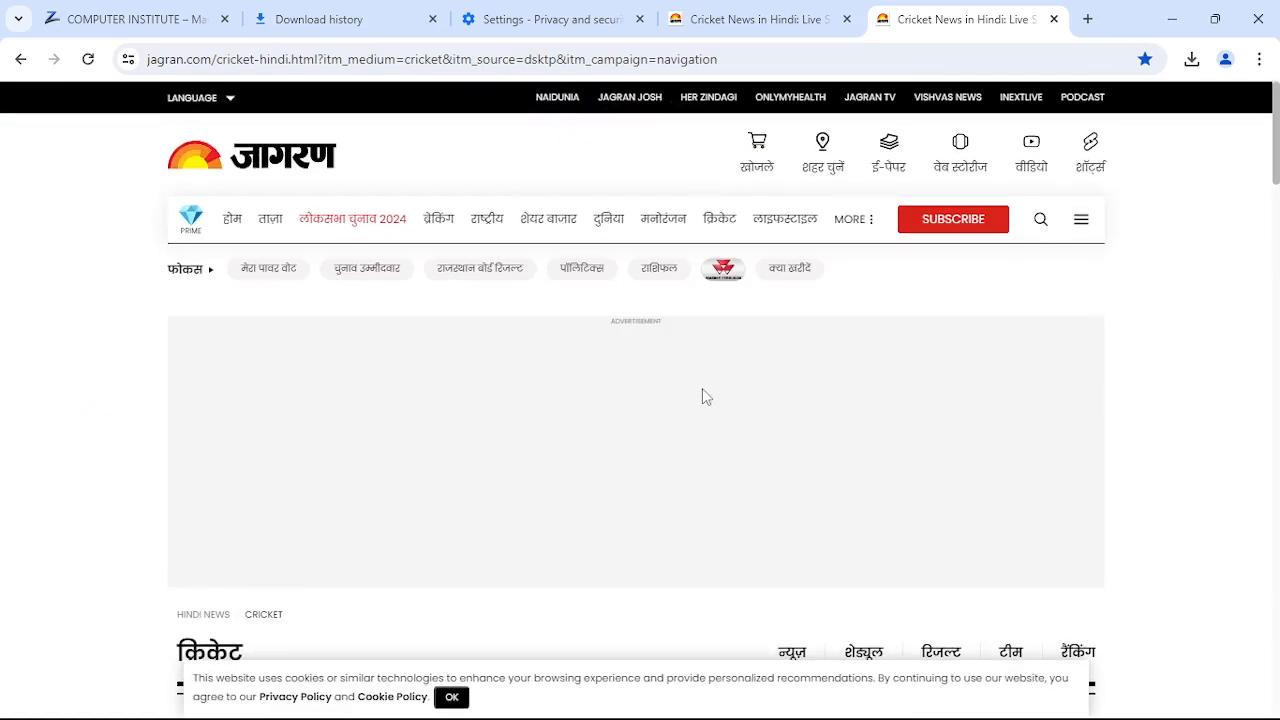
pyautogui.click(1054, 19)
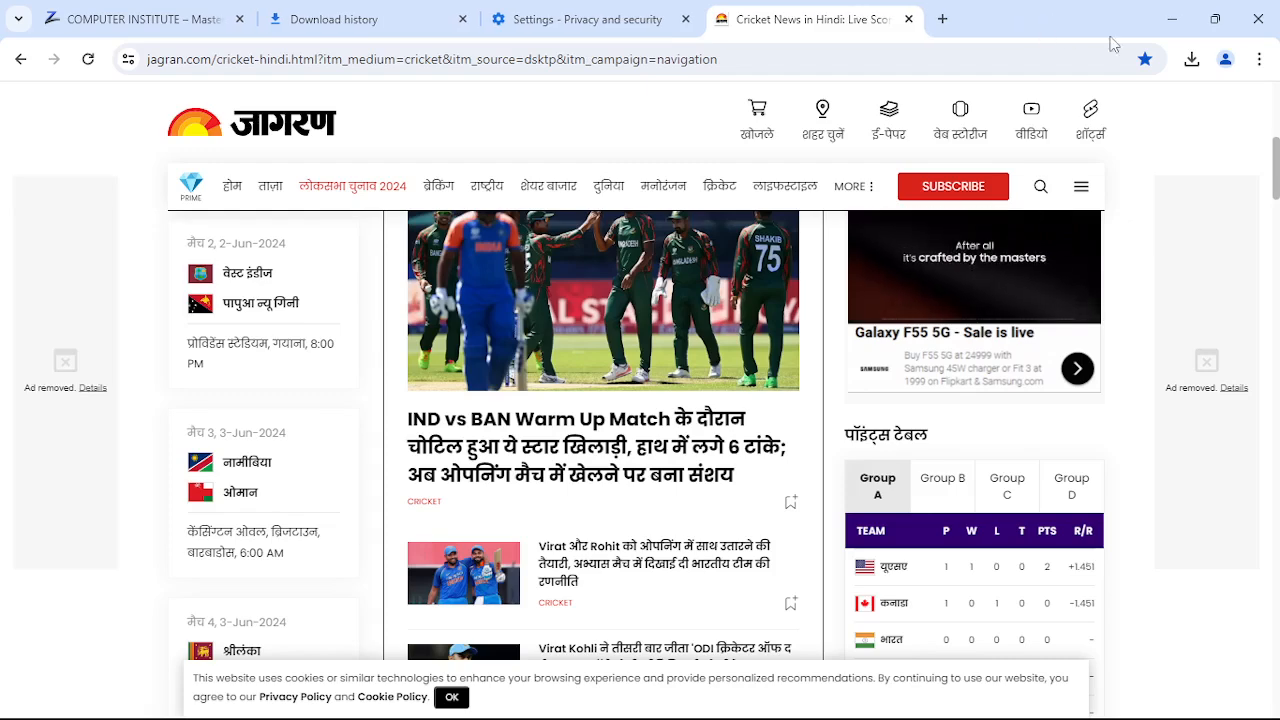
# - Open a fifth tab with Ctrl+T and focus its Google search box
pyautogui.click(1259, 60)
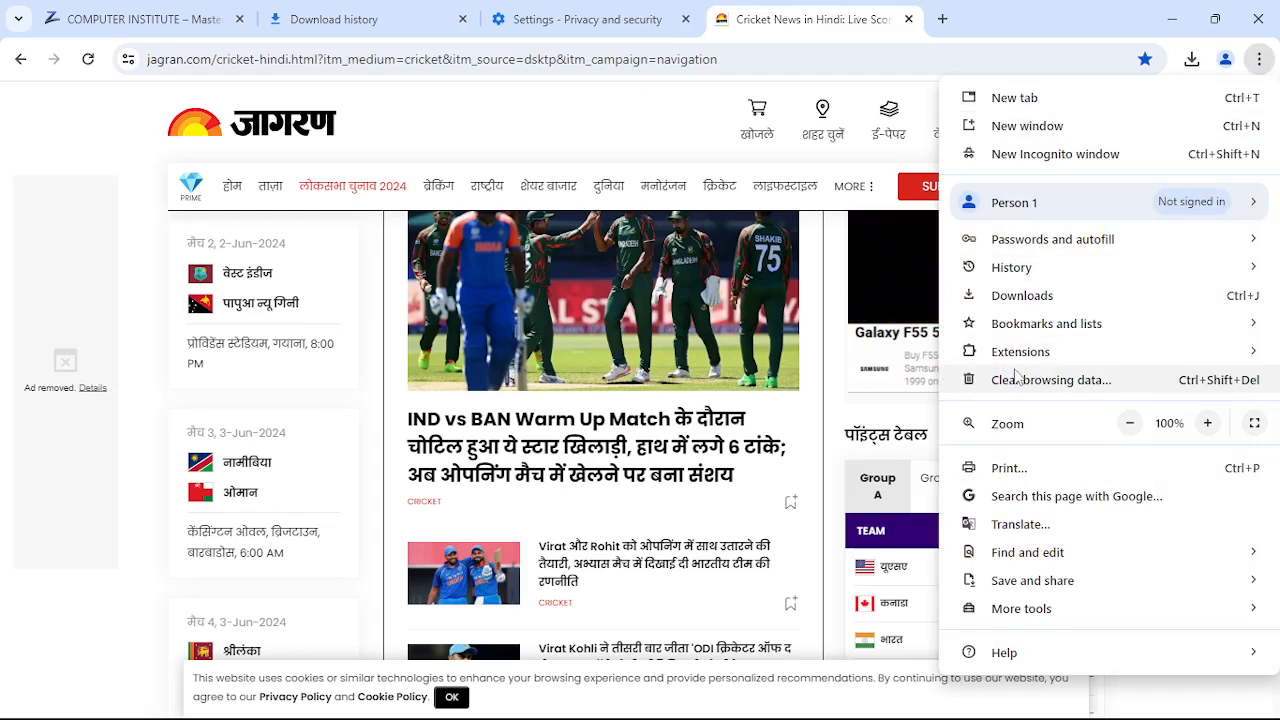
pyautogui.moveTo(1013, 350)
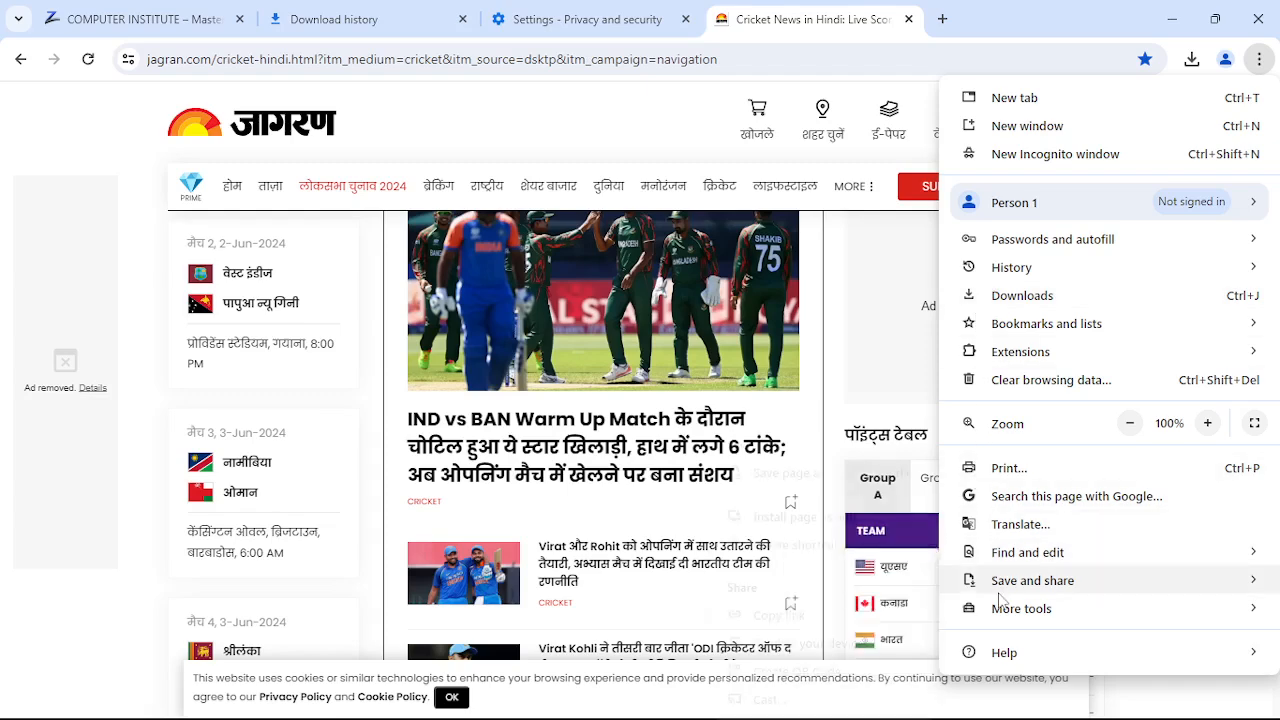
pyautogui.hotkey('ctrl', 't')
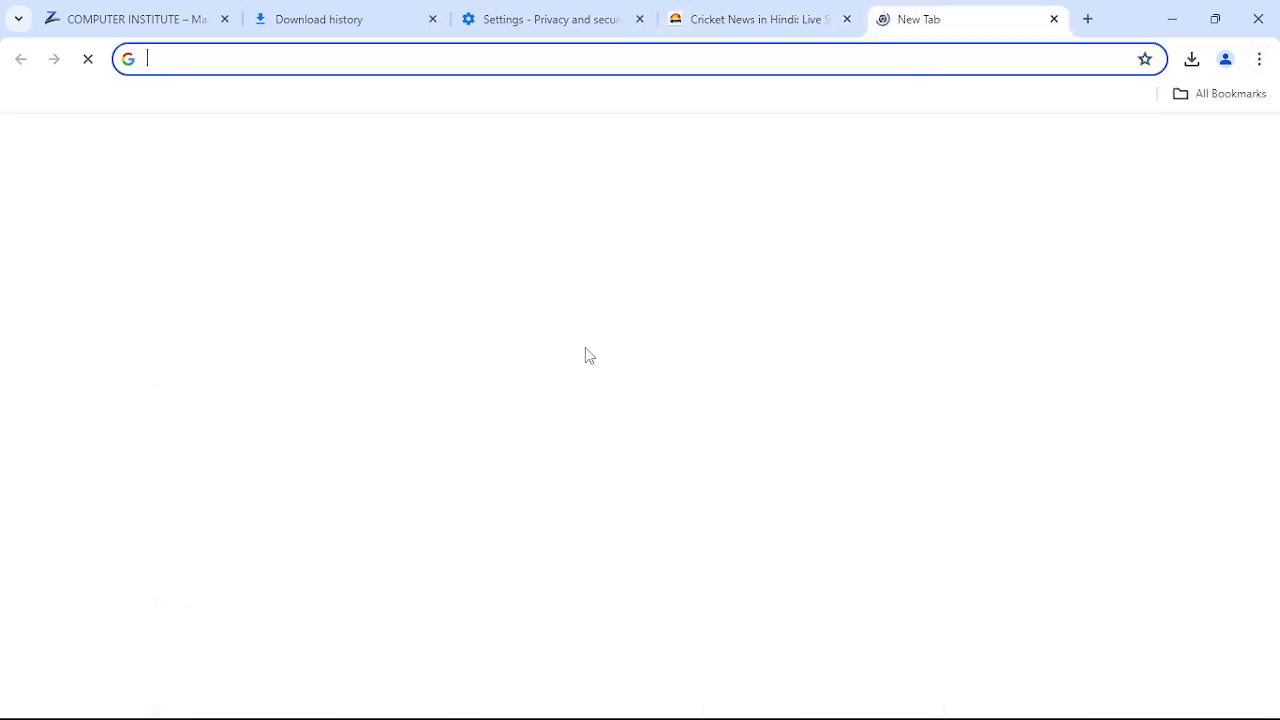
pyautogui.click(512, 420)
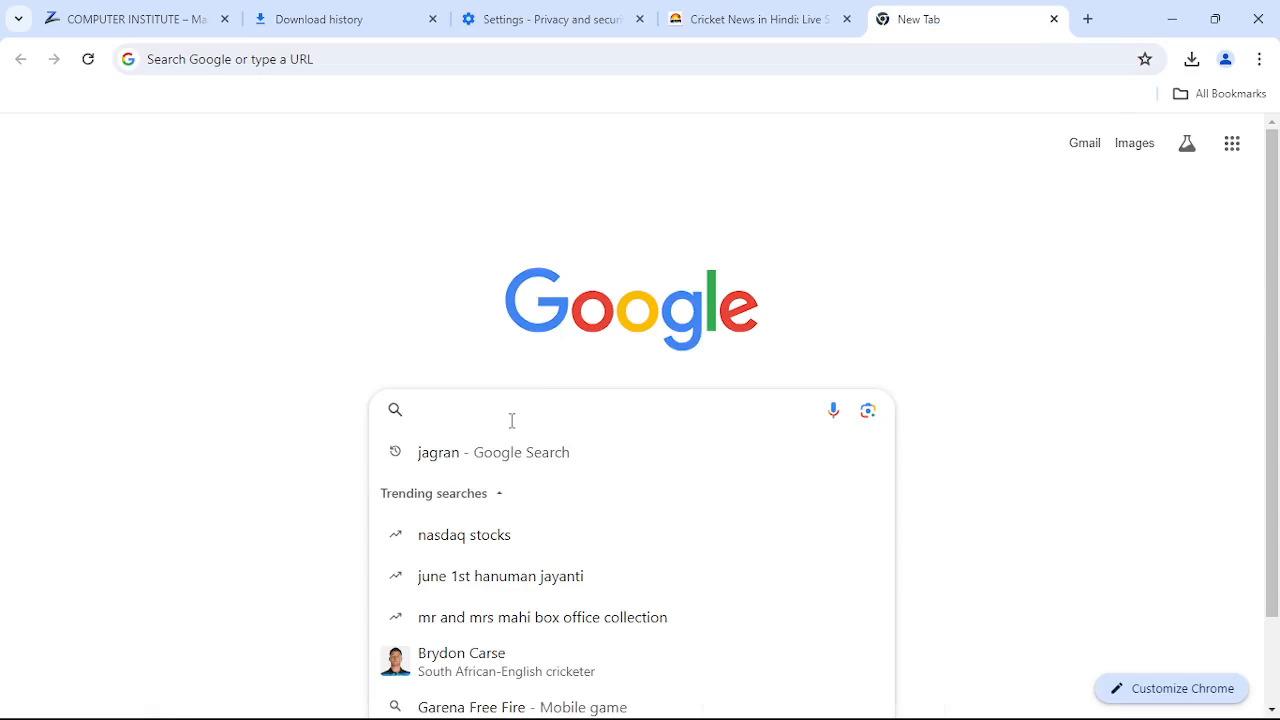
# - Search Google for 'whatsapp' and open WhatsApp Web at web.whatsapp.com
pyautogui.write('whatsap')
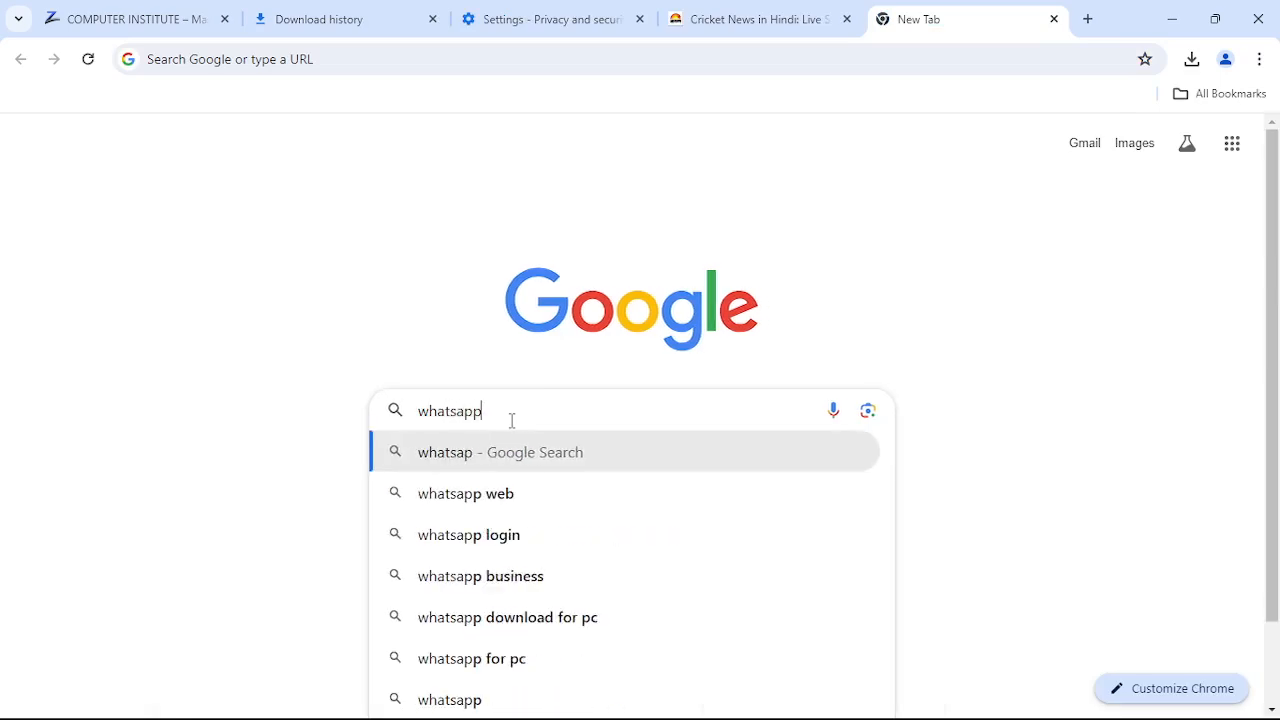
pyautogui.write('p')
pyautogui.press('Return')
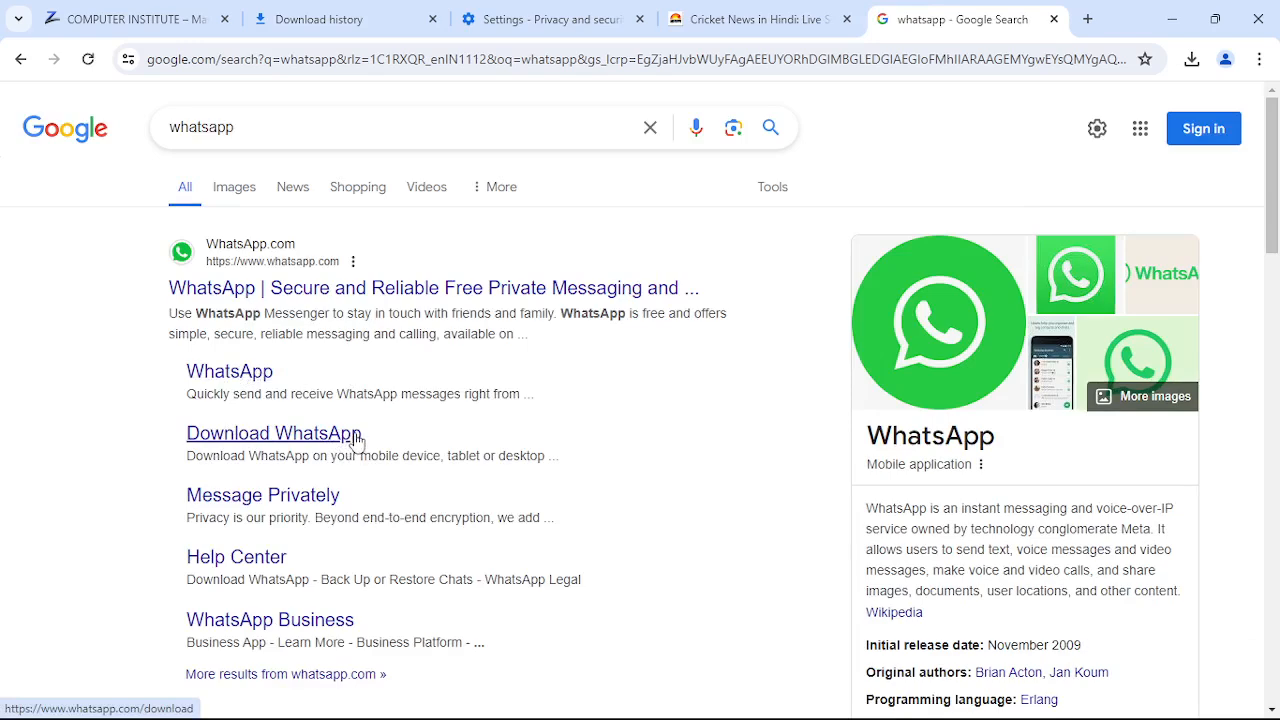
pyautogui.click(228, 373)
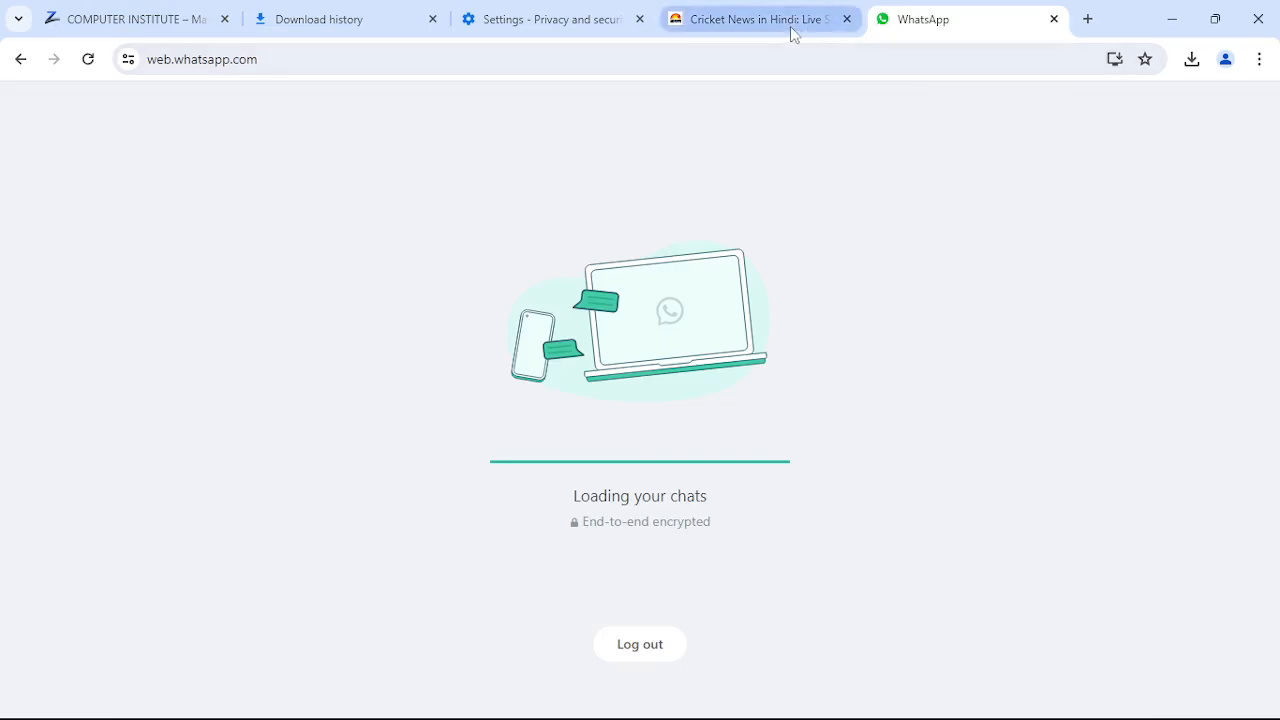
# - Create a 'WhatsApp Web' desktop shortcut via Save and share > Create shortcut
pyautogui.click(1088, 19)
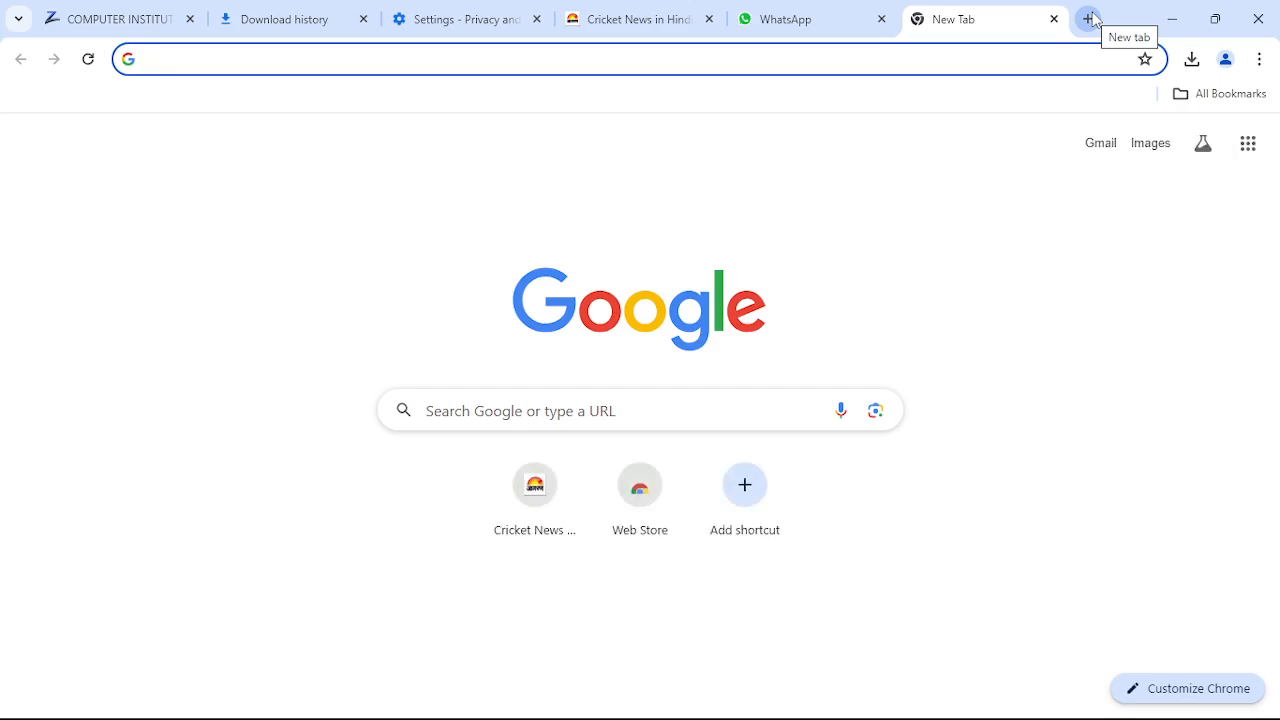
pyautogui.click(822, 25)
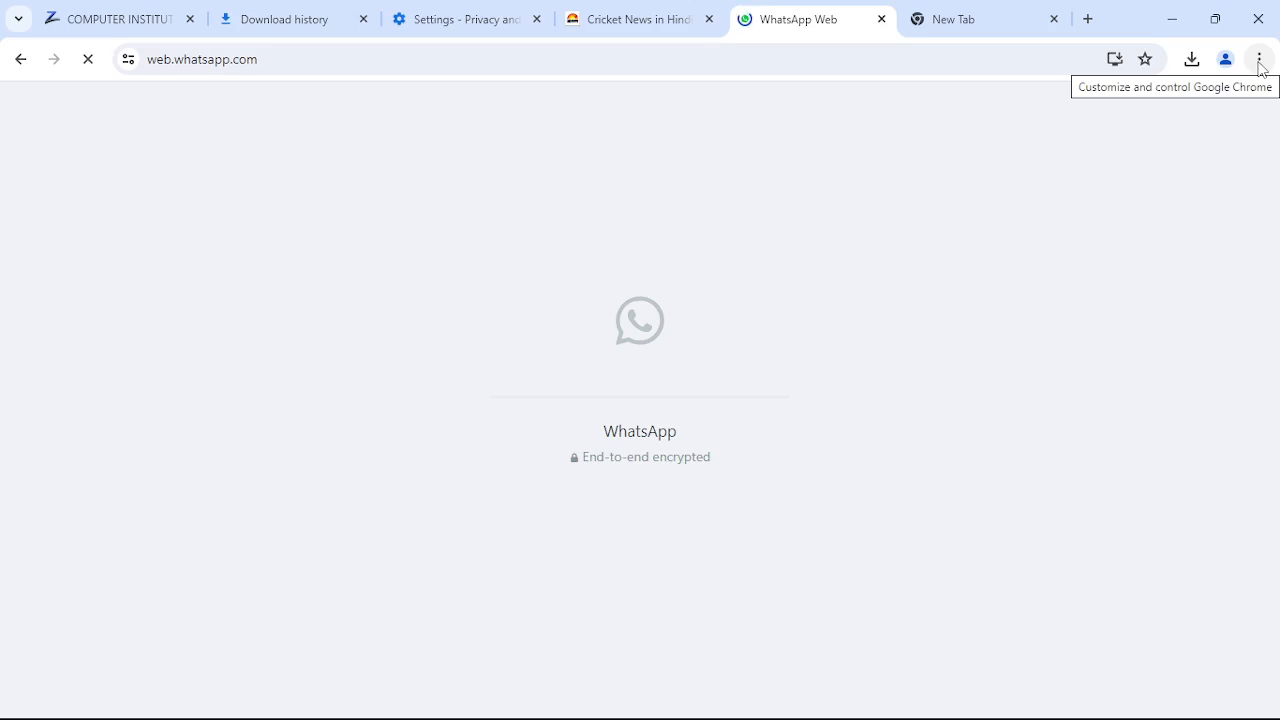
pyautogui.click(1260, 62)
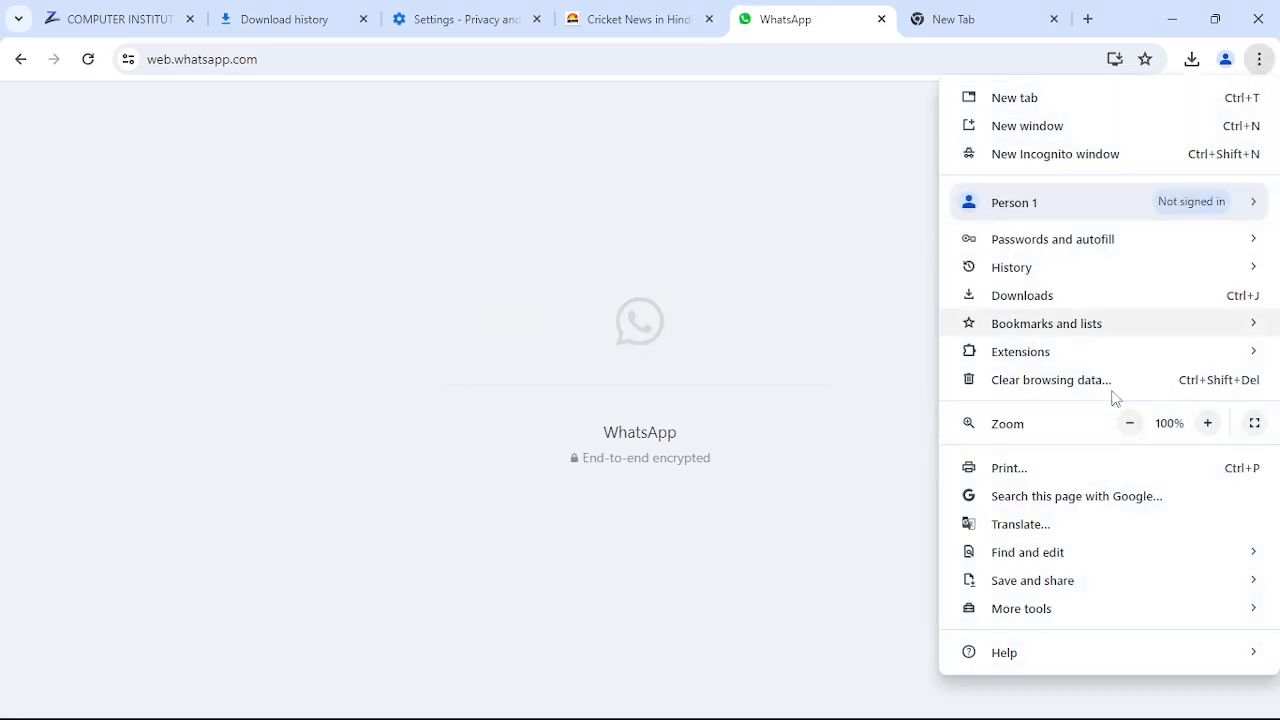
pyautogui.moveTo(1050, 592)
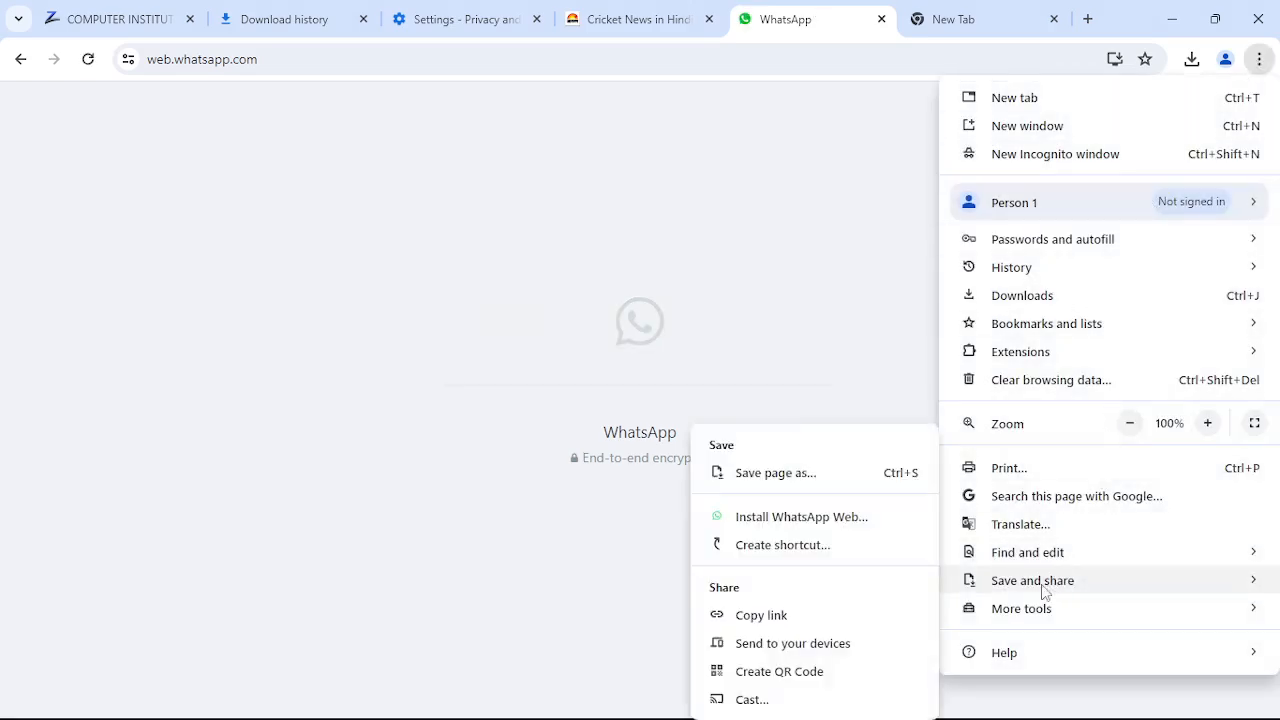
pyautogui.click(776, 545)
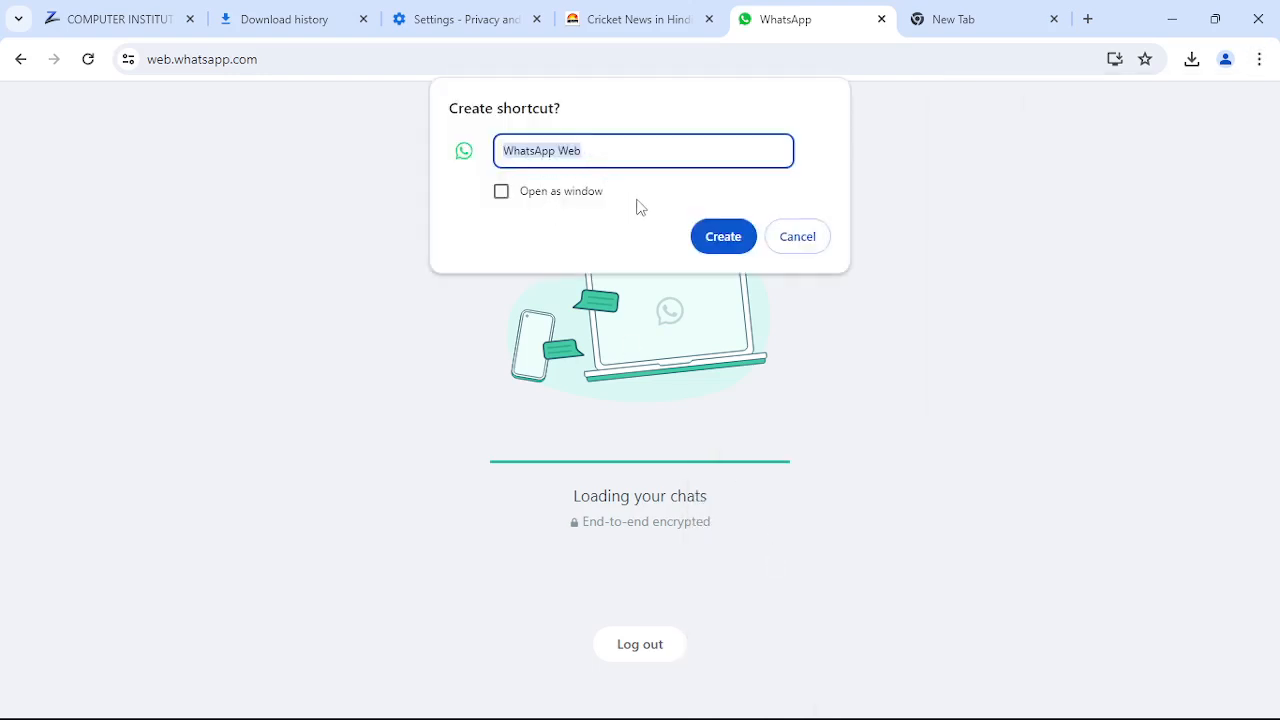
pyautogui.click(722, 237)
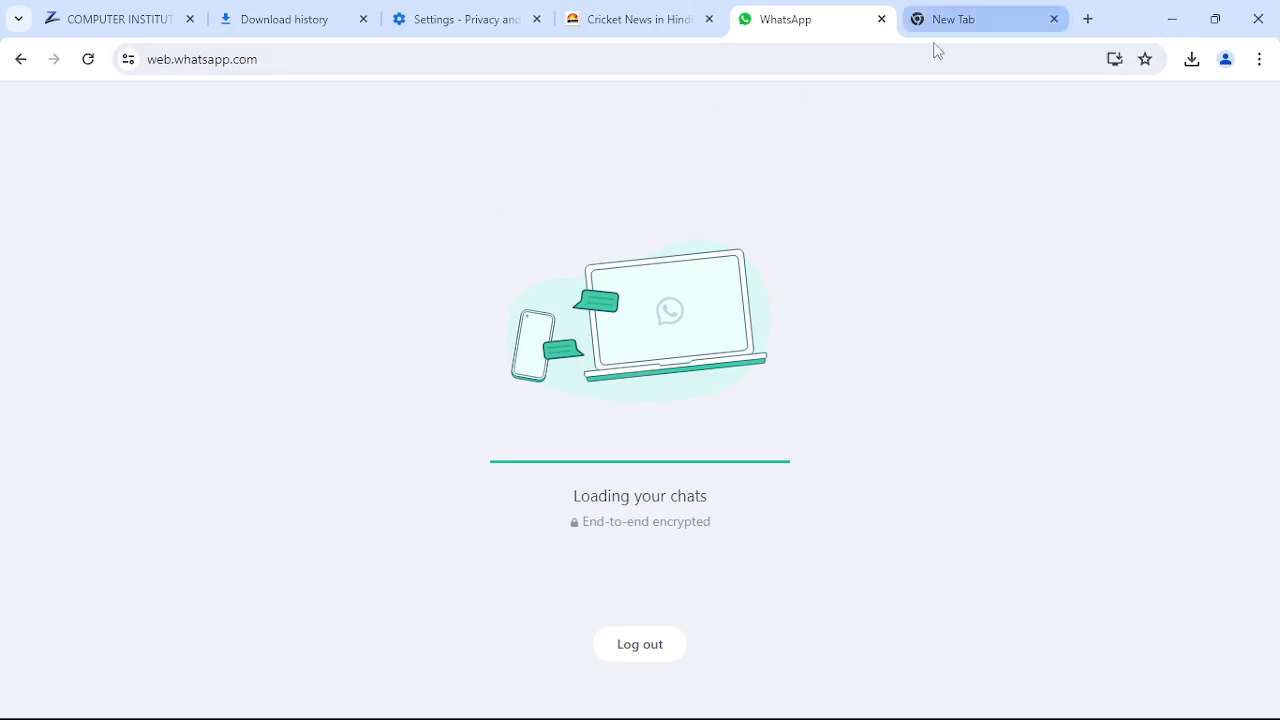
# - Accept pinning WhatsApp Web to the taskbar, then close the Chrome window
pyautogui.click(1000, 26)
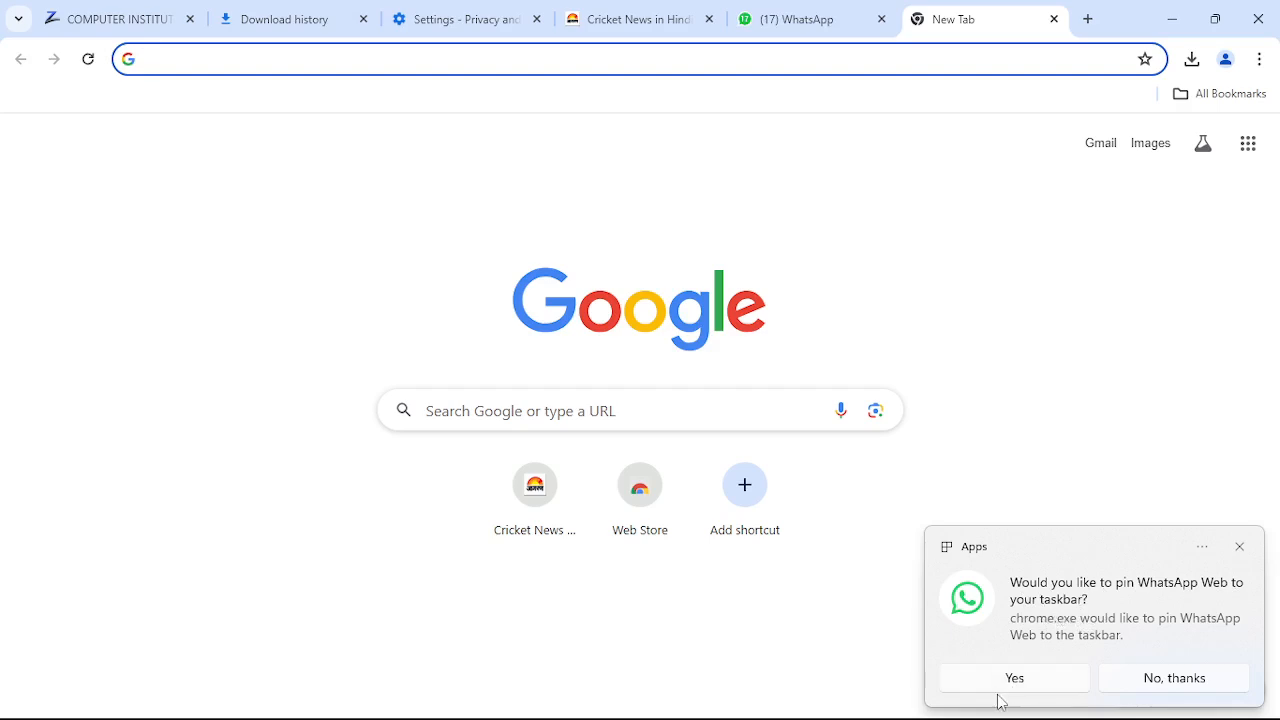
pyautogui.moveTo(707, 718)
pyautogui.click(1017, 680)
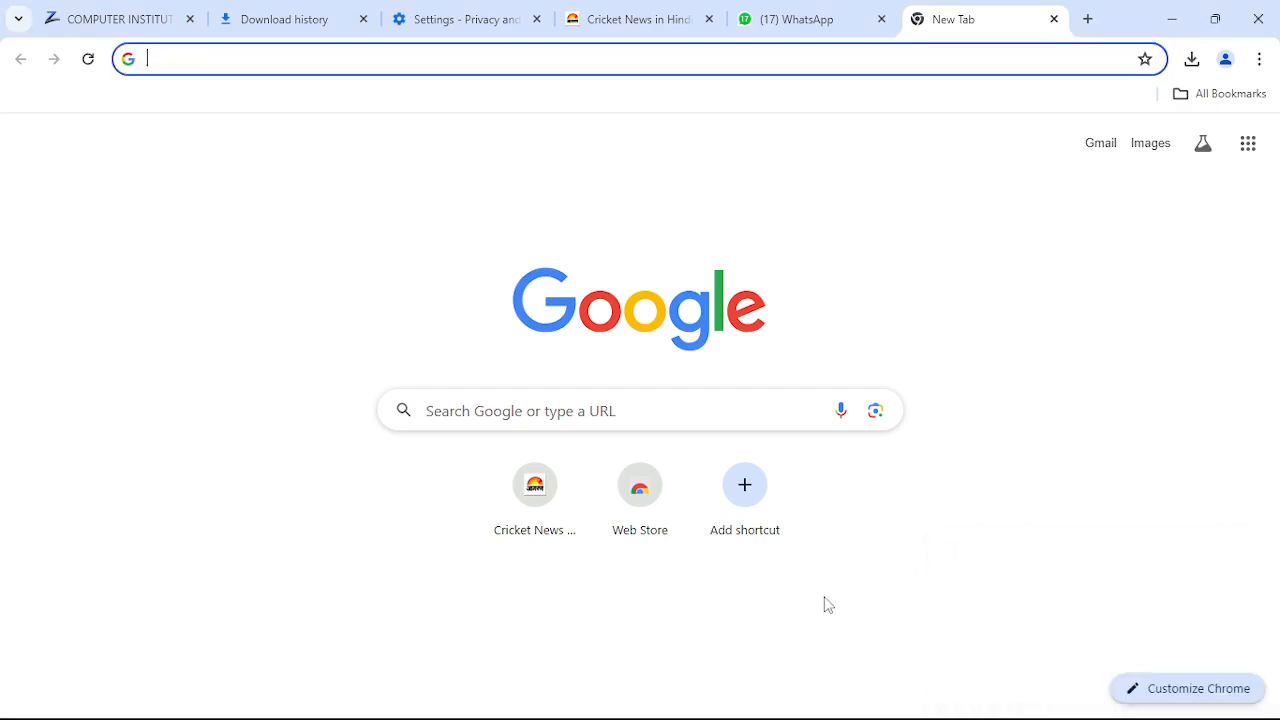
pyautogui.moveTo(658, 716)
pyautogui.click(1258, 27)
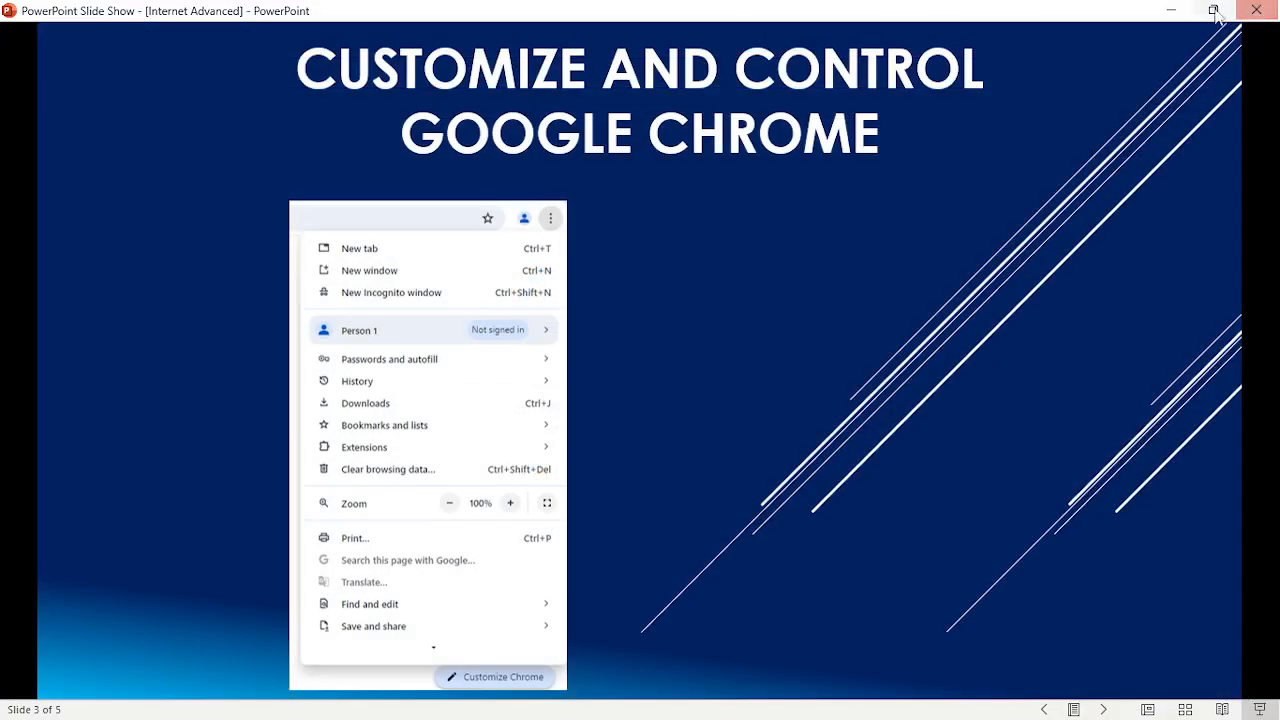
# - Launch WhatsApp Web from its desktop shortcut, let the chats load, then close it
pyautogui.click(1170, 10)
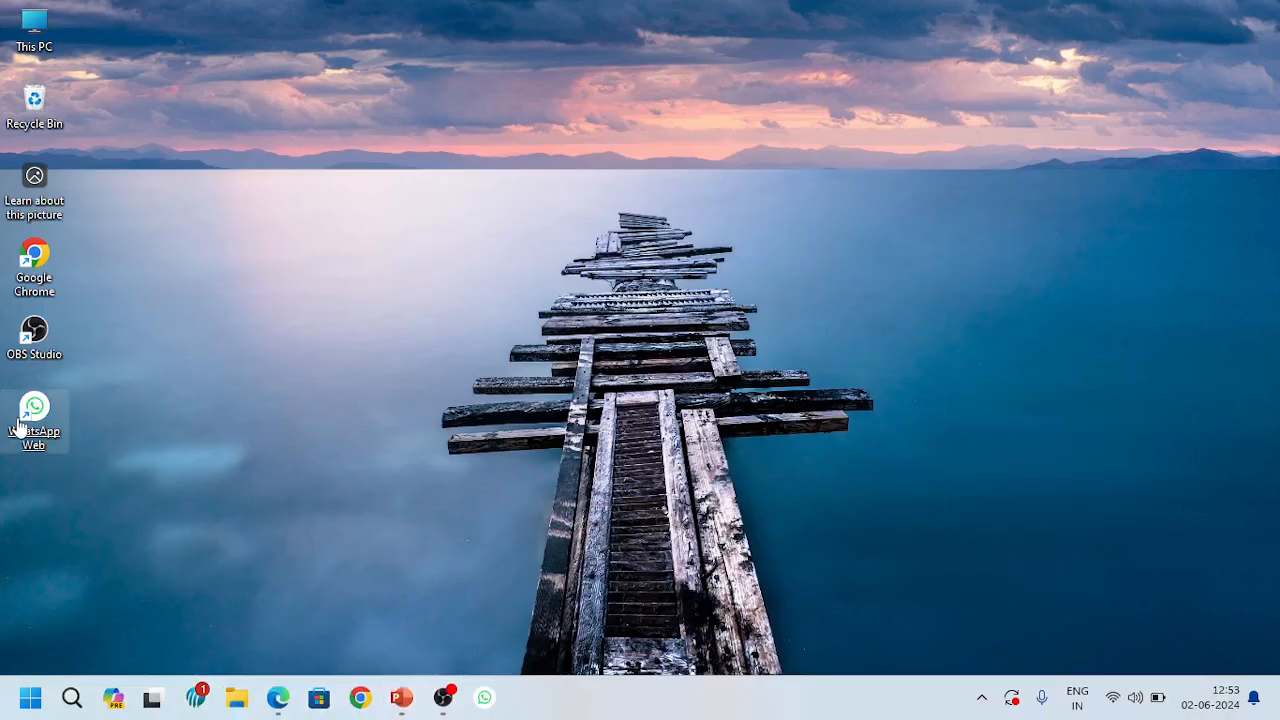
pyautogui.doubleClick(60, 420)
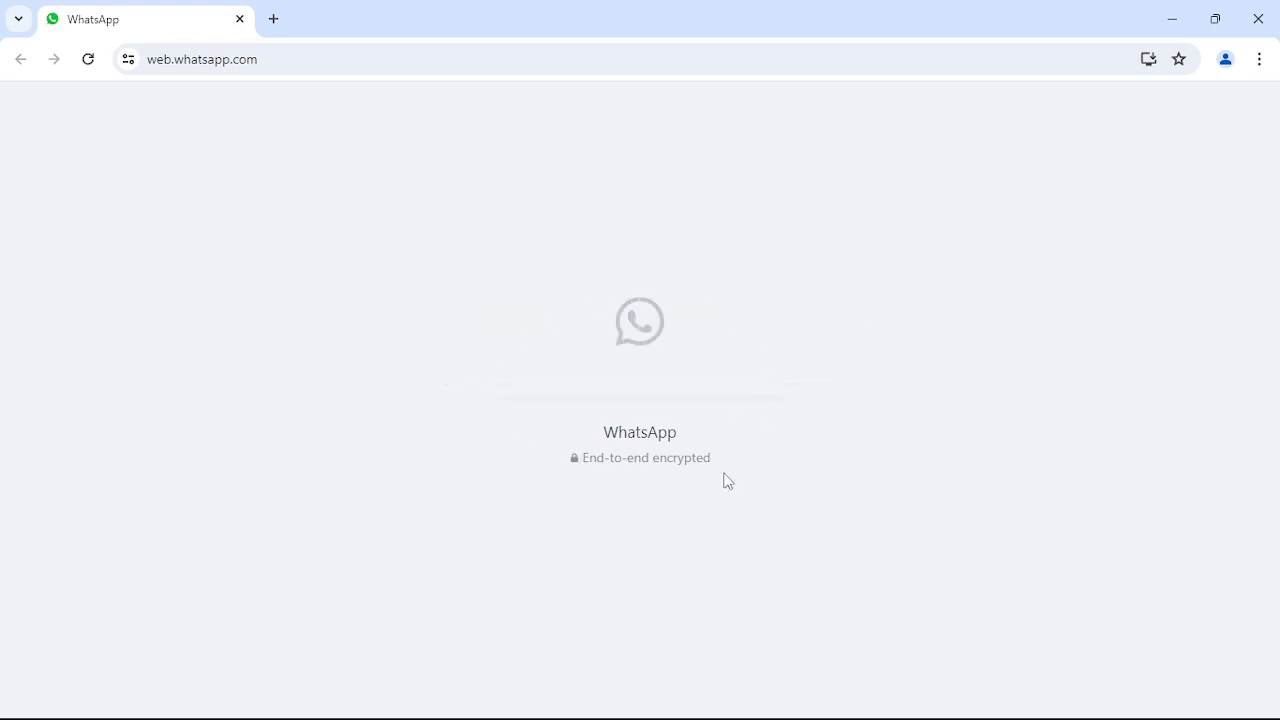
pyautogui.moveTo(445, 712)
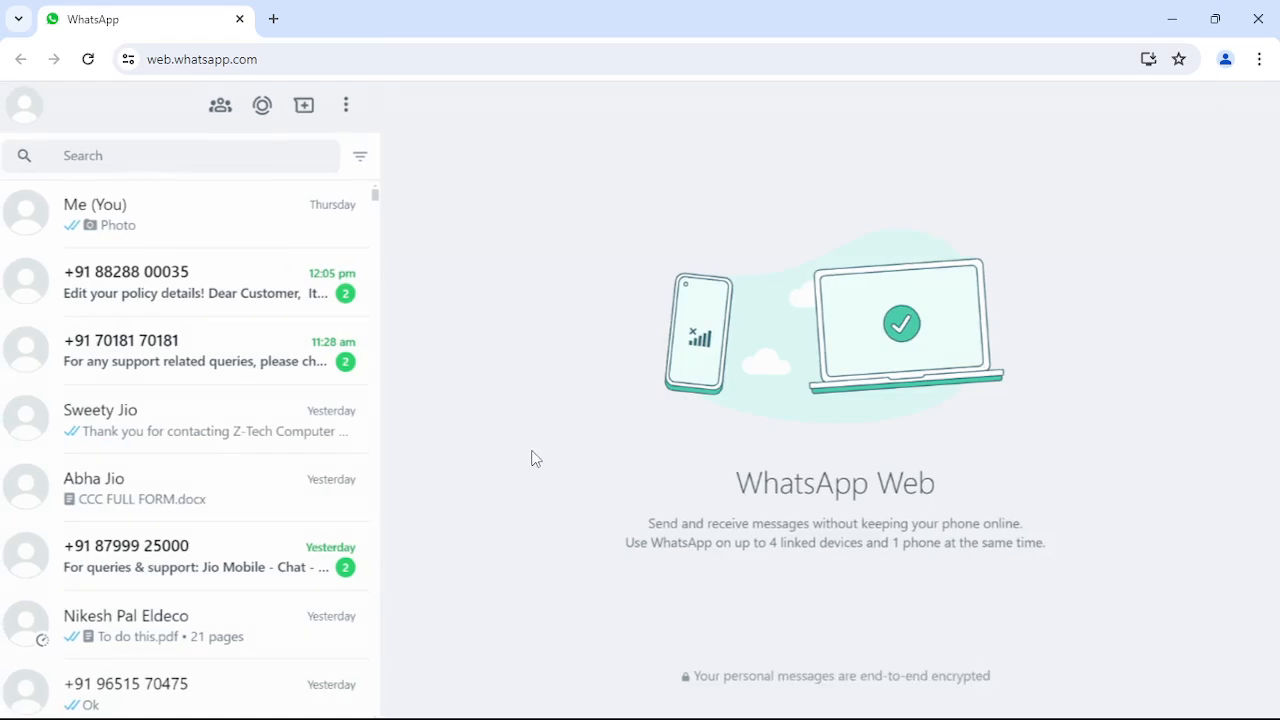
pyautogui.click(1259, 12)
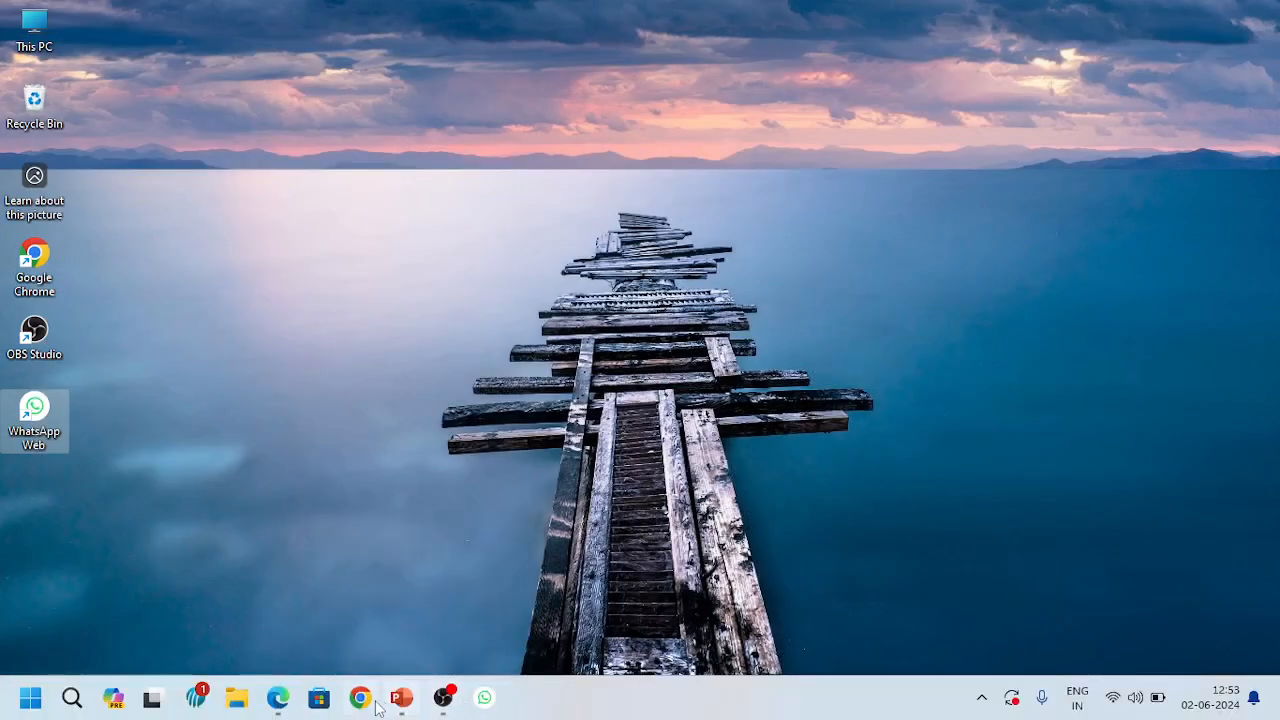
# - Reopen Chrome from the taskbar, look at the menu's More tools, then dismiss the menu
pyautogui.click(360, 698)
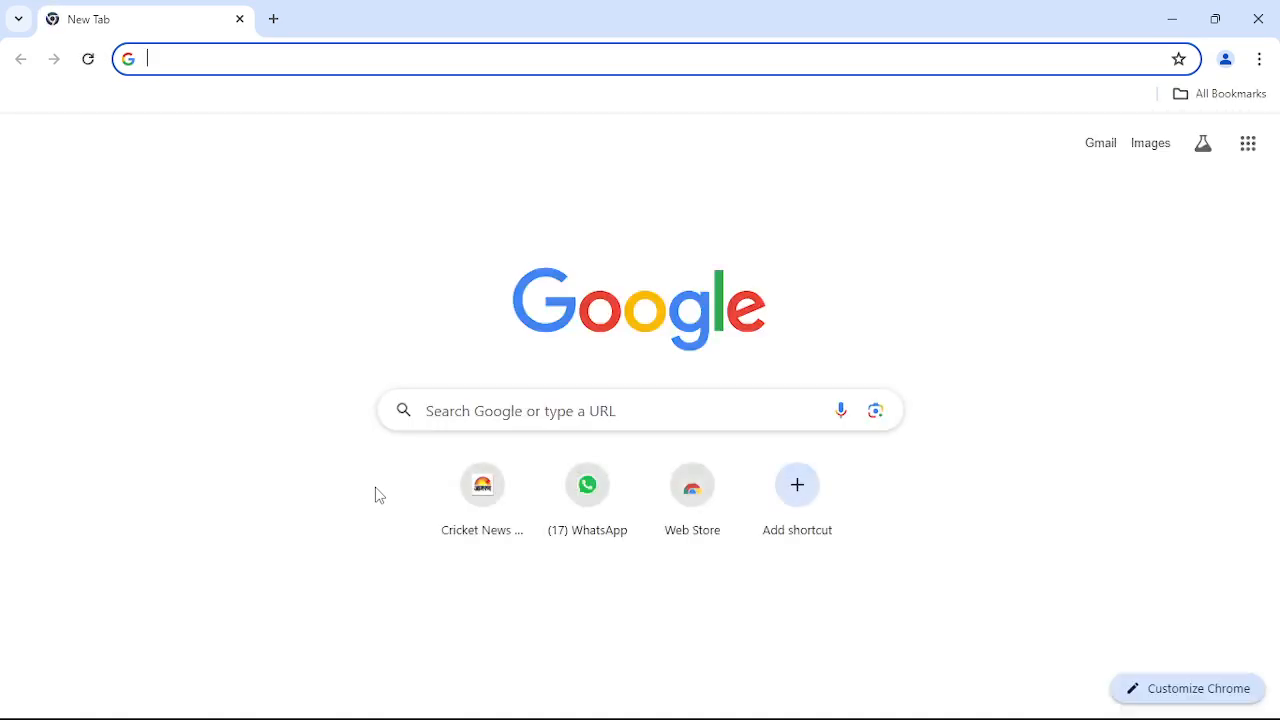
pyautogui.click(1261, 58)
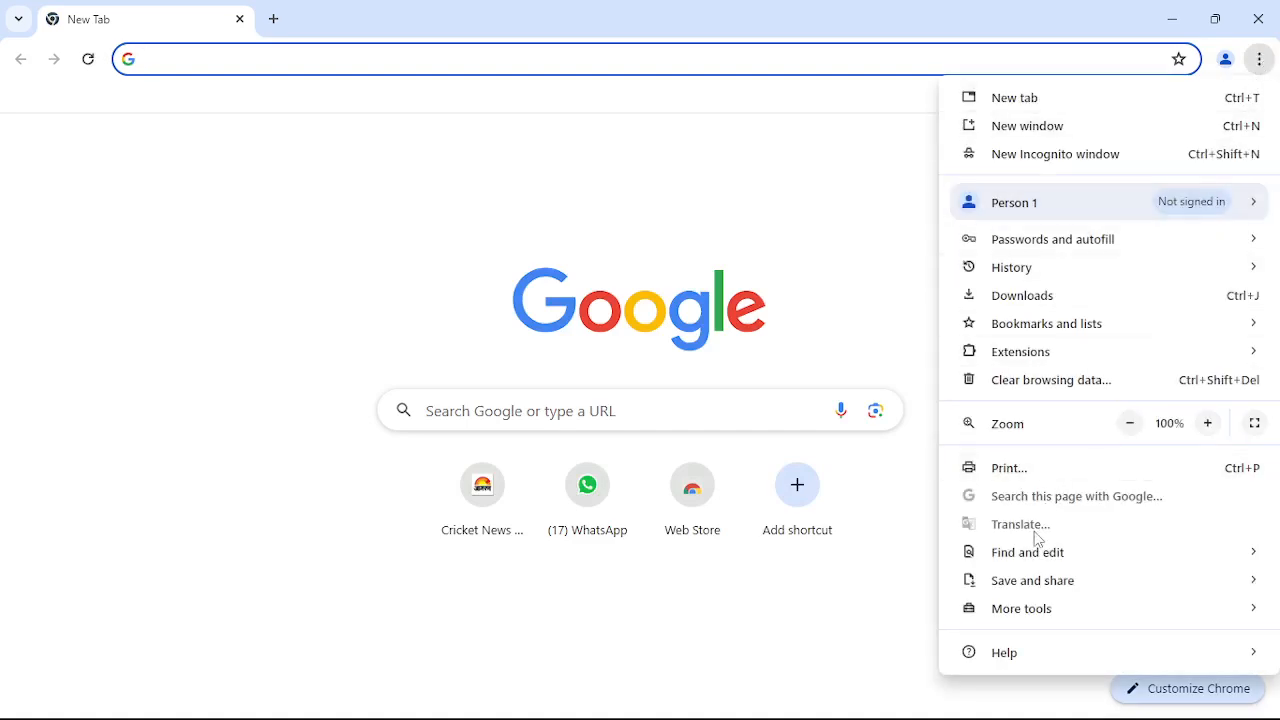
pyautogui.moveTo(1004, 623)
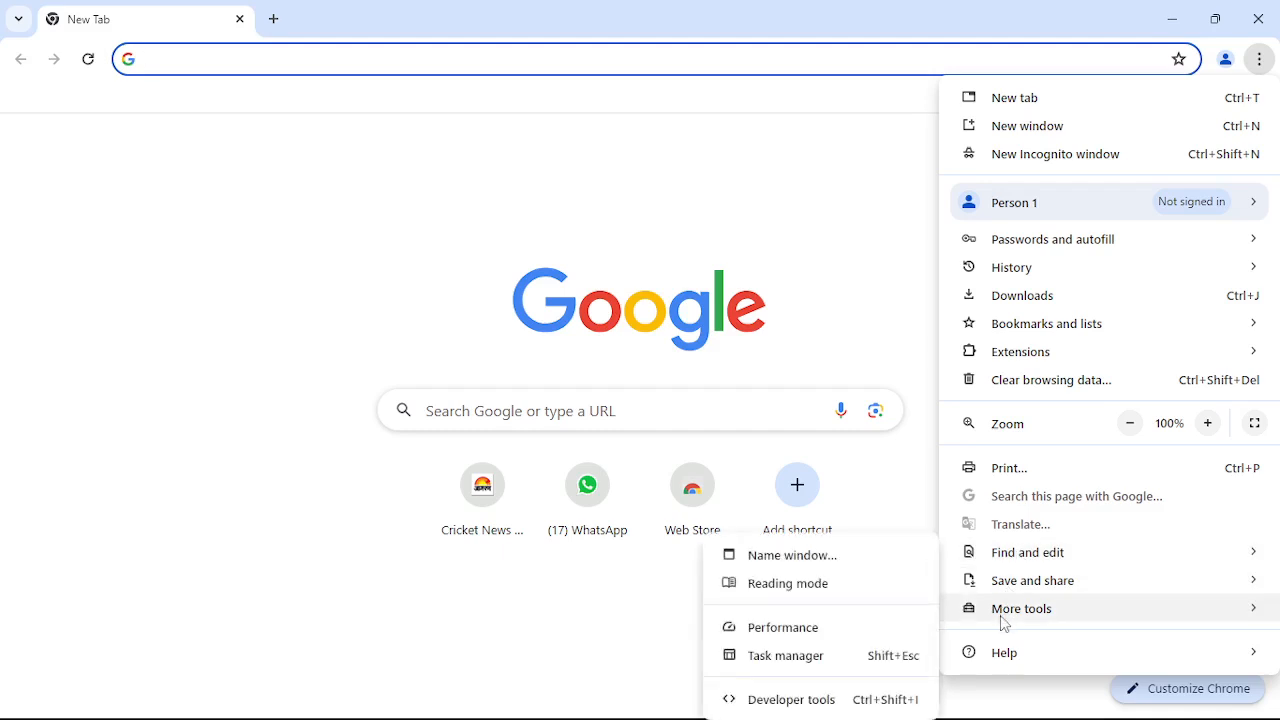
pyautogui.click(690, 356)
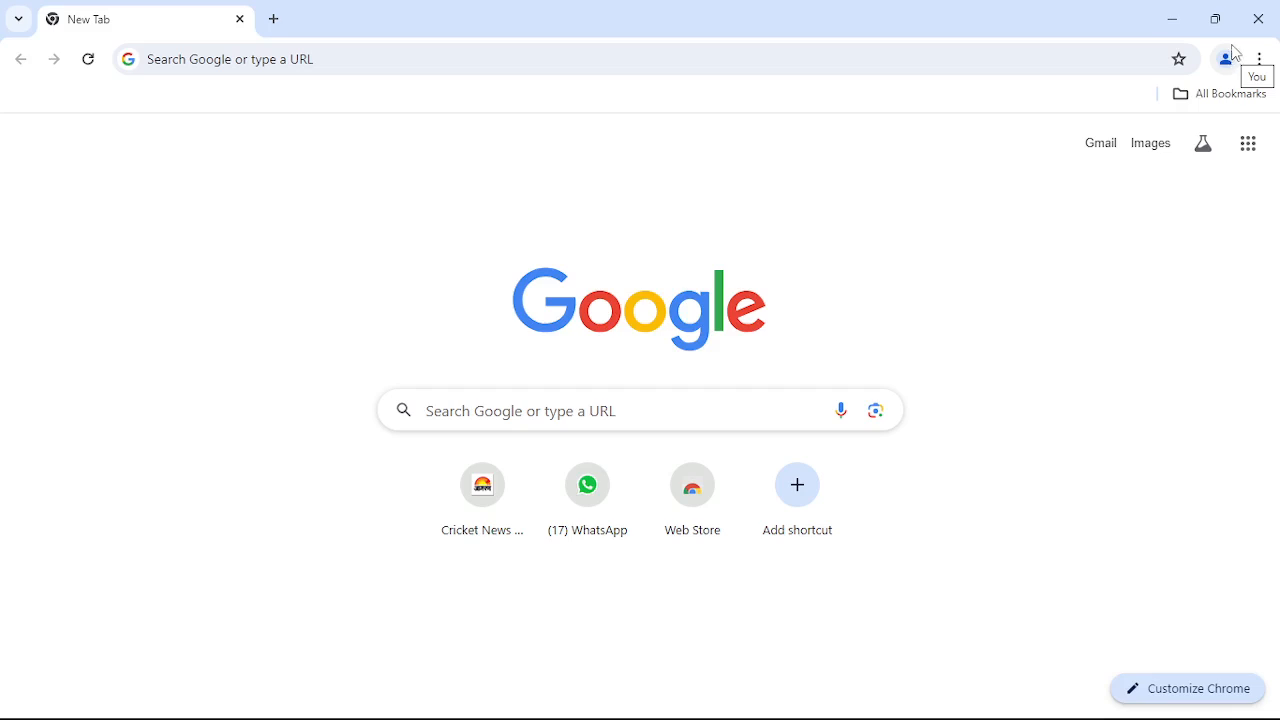
# - Sign in to Gmail with the account's email address and password, declining the passkey setup
pyautogui.click(1100, 145)
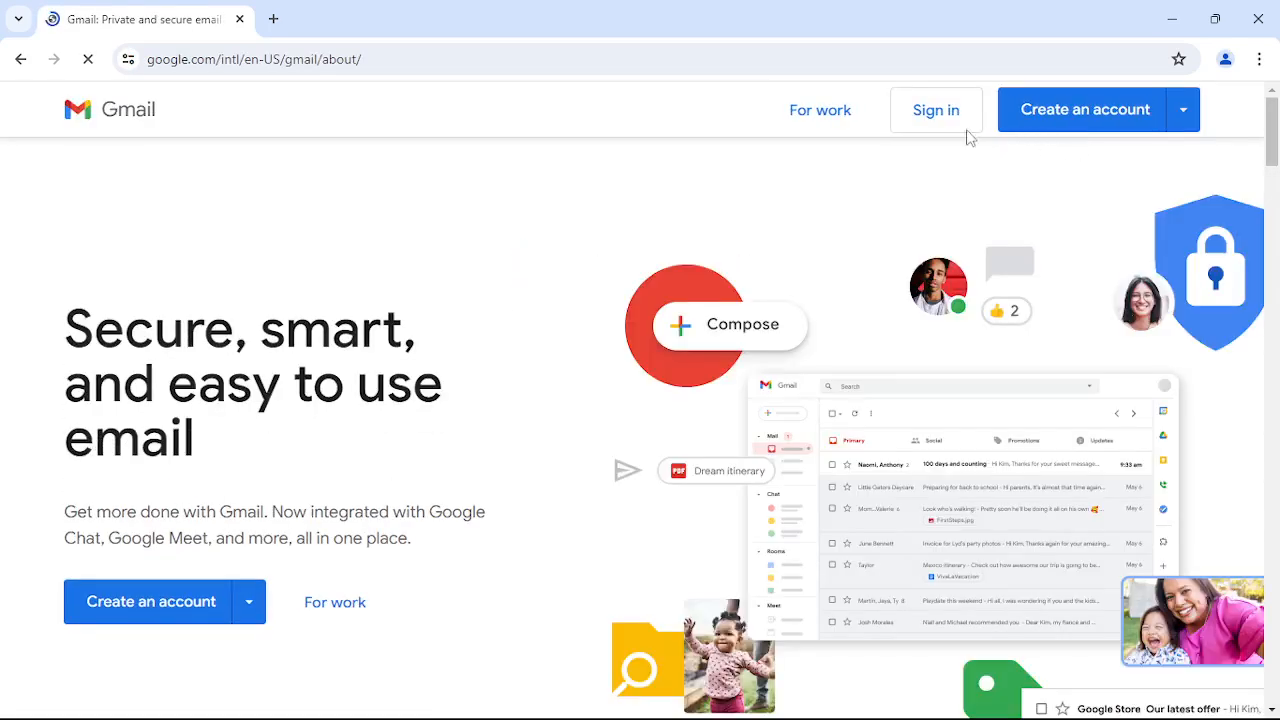
pyautogui.click(929, 117)
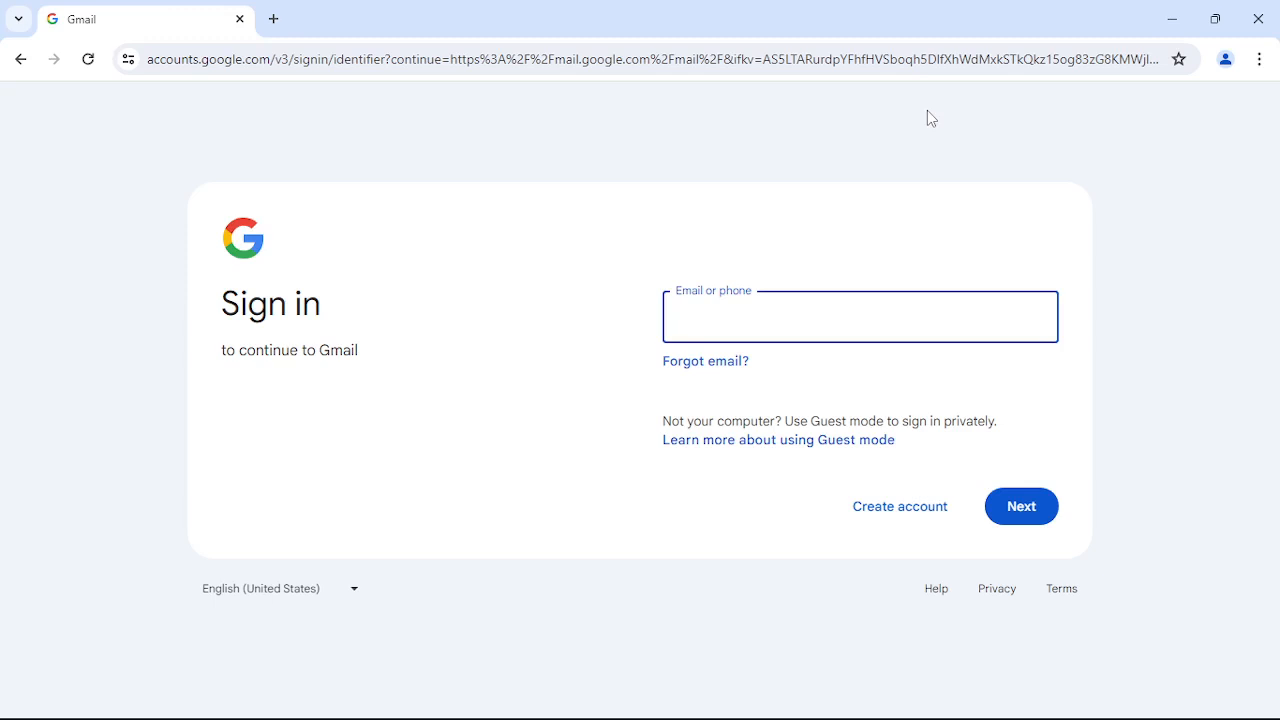
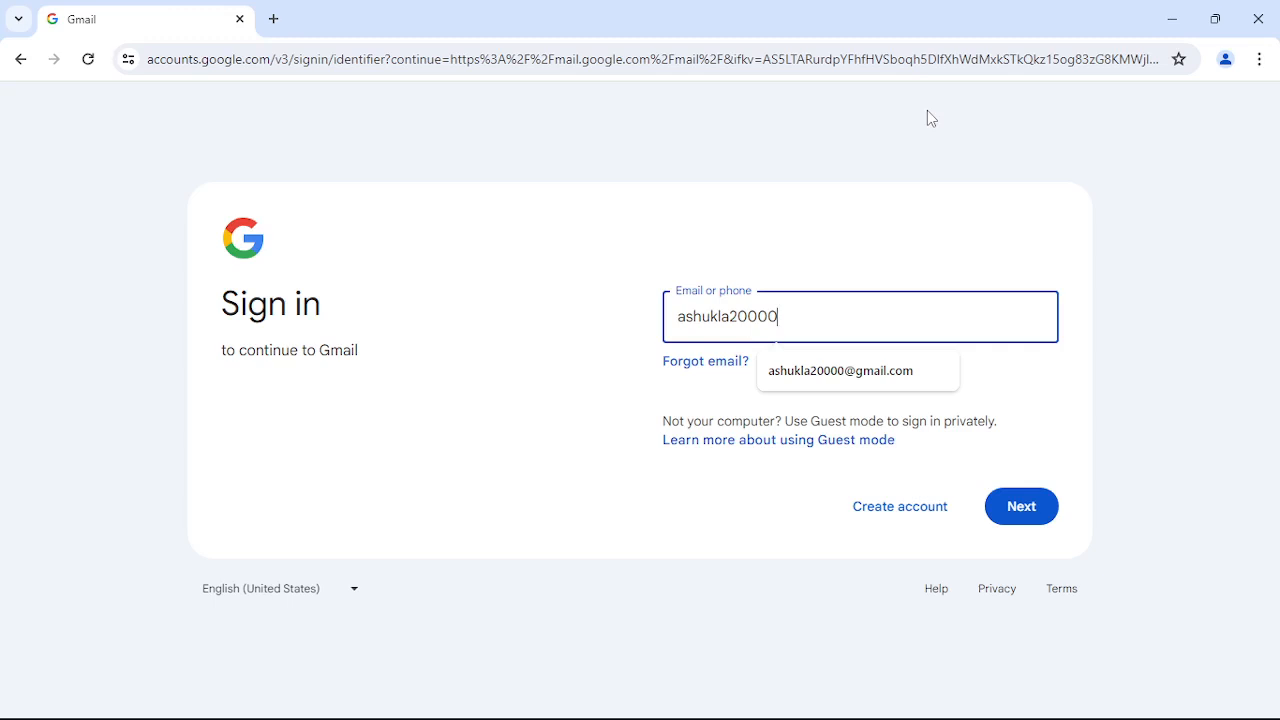
pyautogui.press('Return')
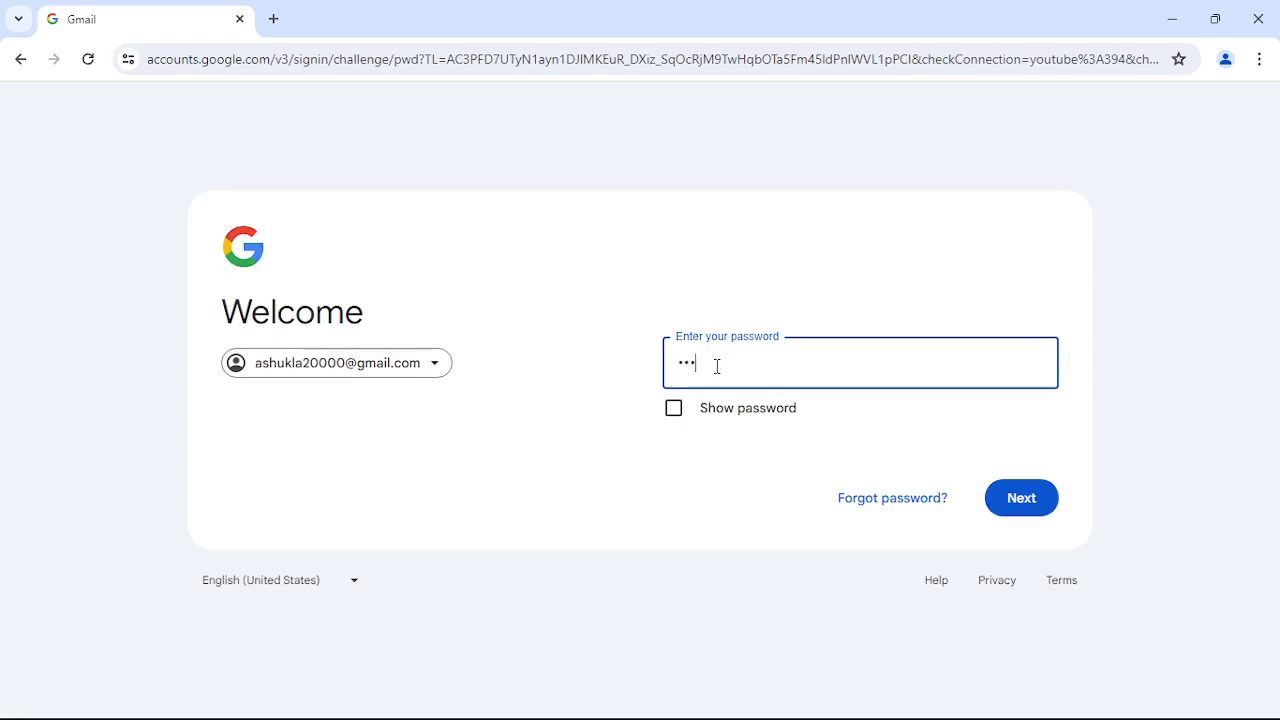
pyautogui.write('••')
pyautogui.press('Return')
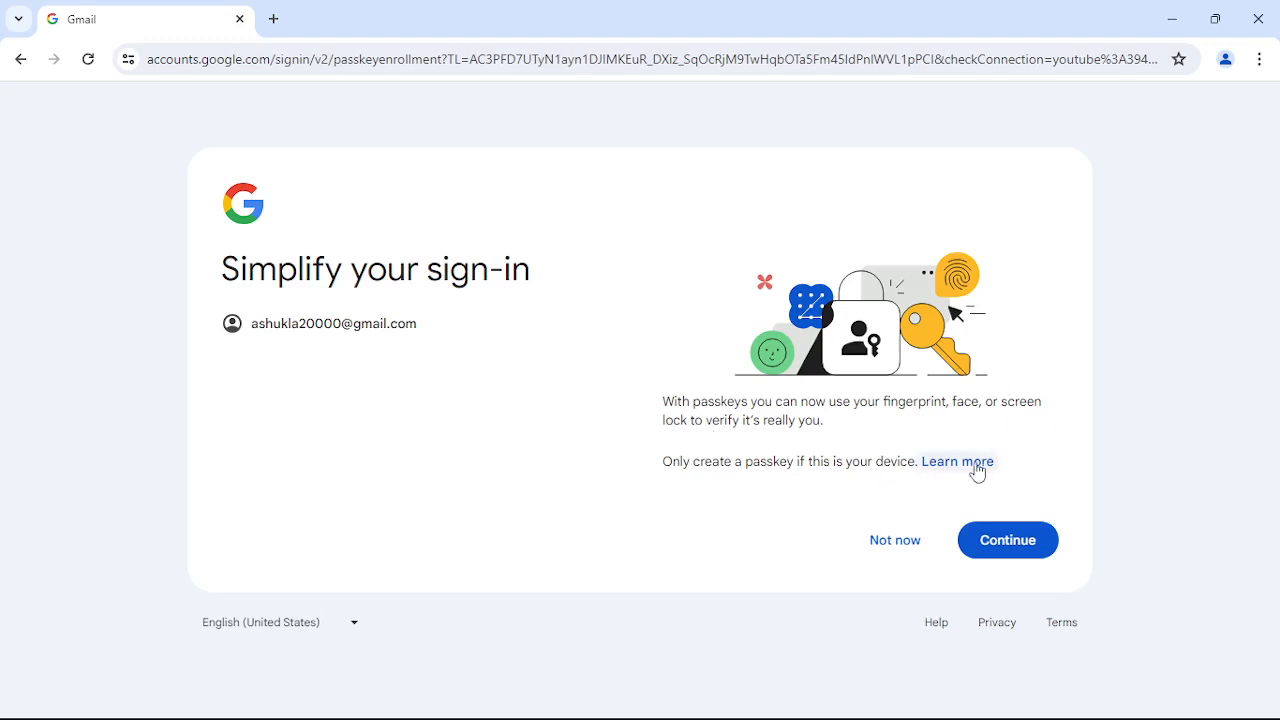
pyautogui.click(881, 548)
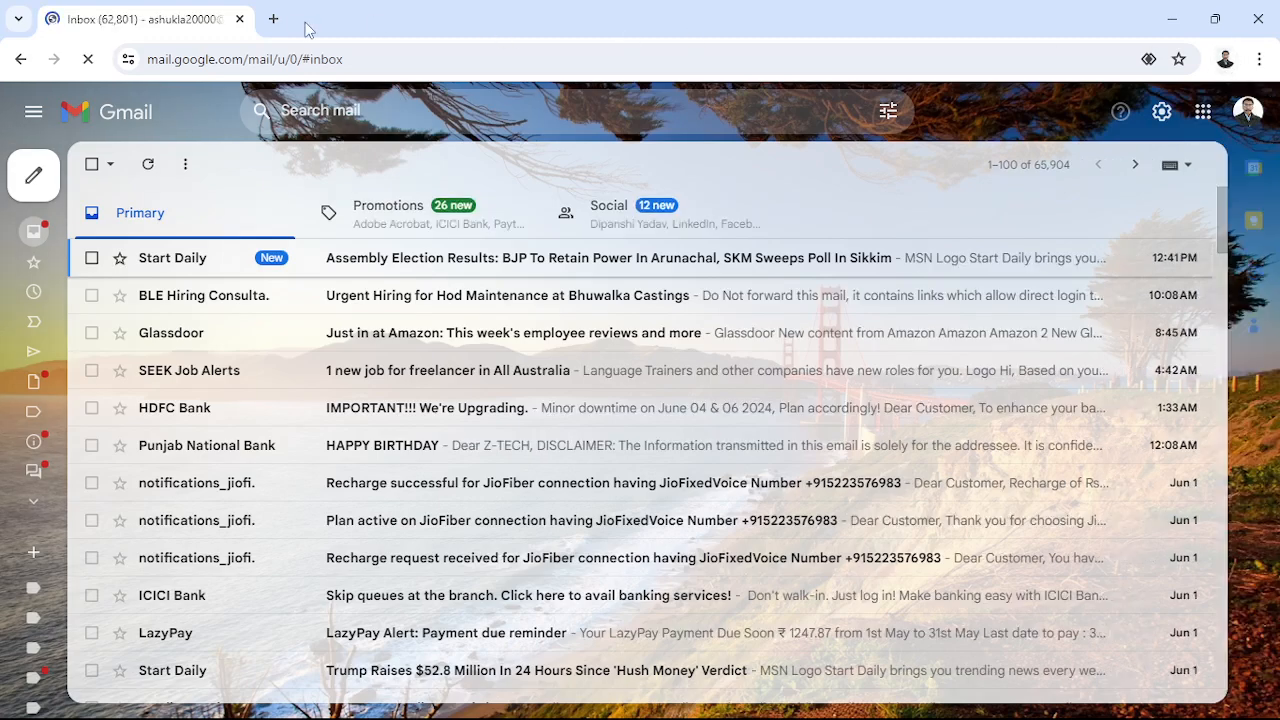
# - Open a new tab, then close the Gmail inbox tab so only the new tab remains
pyautogui.click(273, 20)
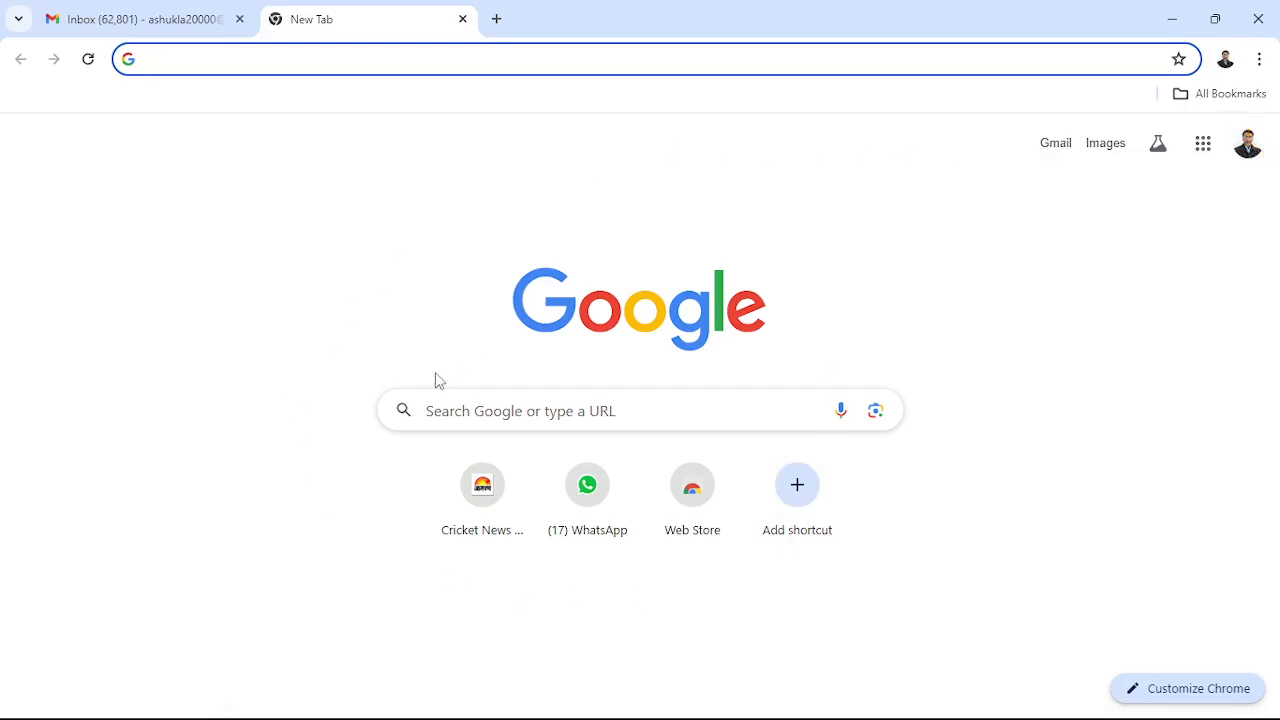
pyautogui.click(141, 21)
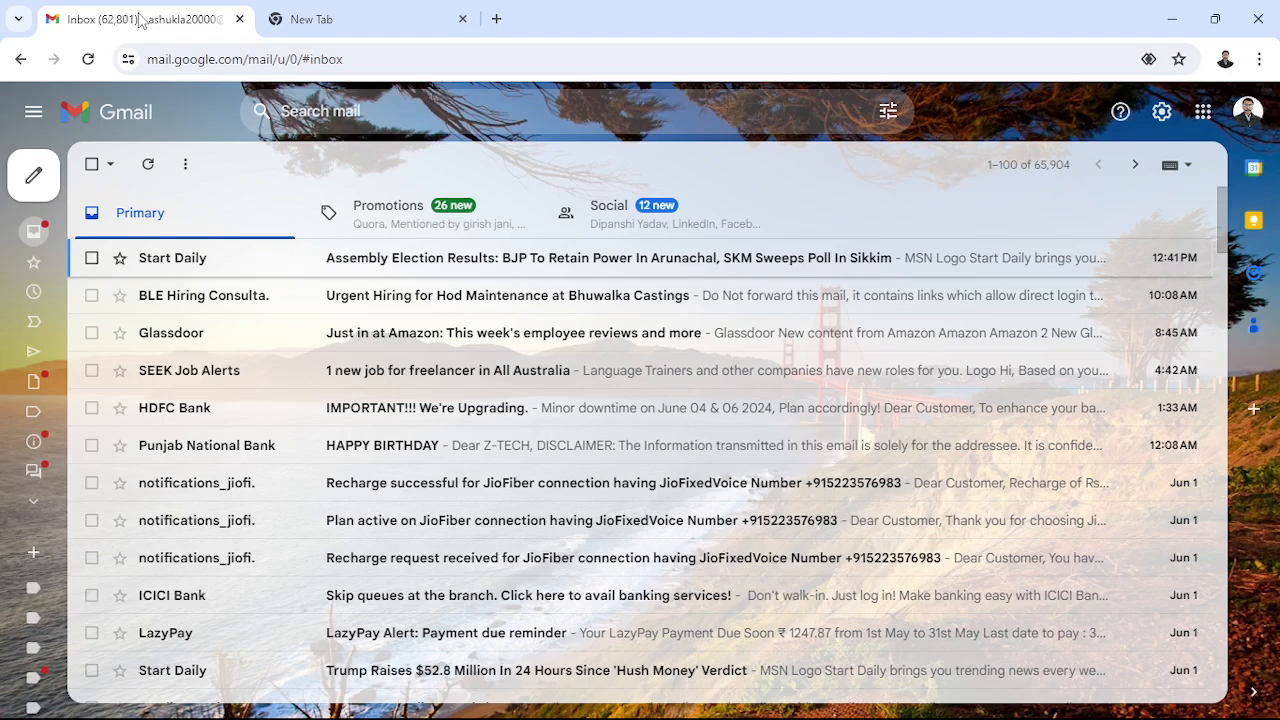
pyautogui.click(328, 17)
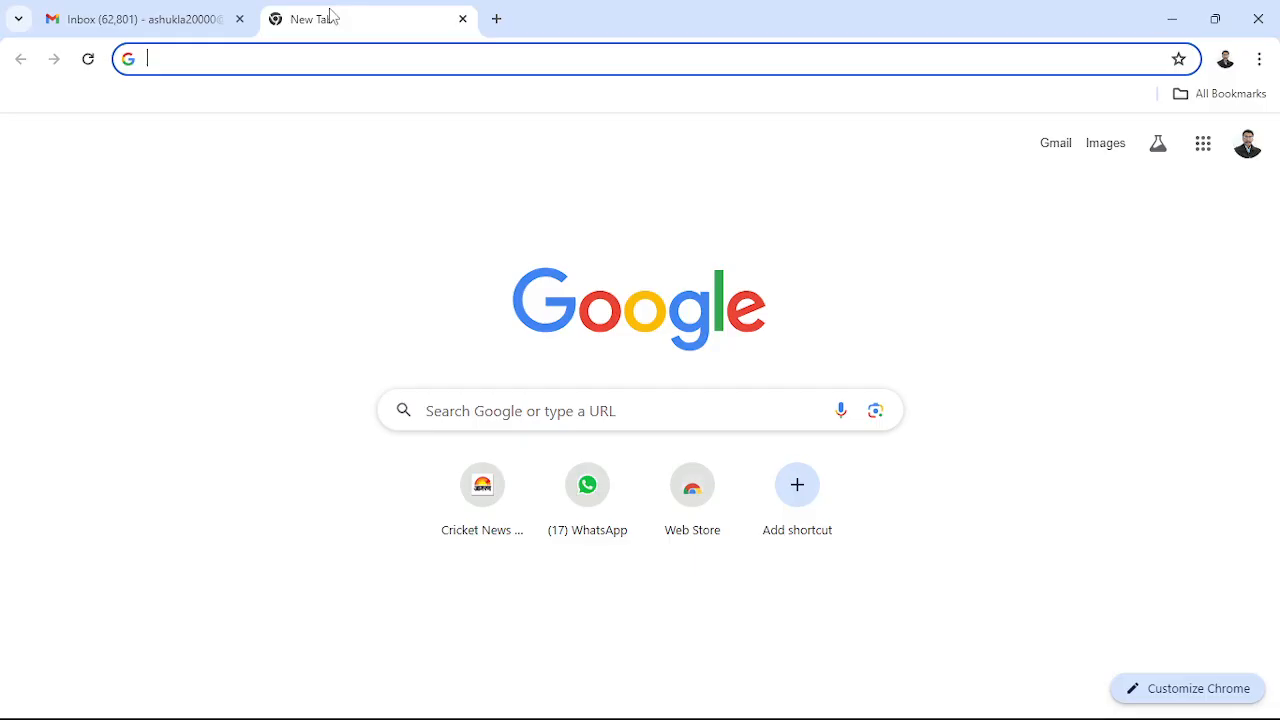
pyautogui.click(240, 20)
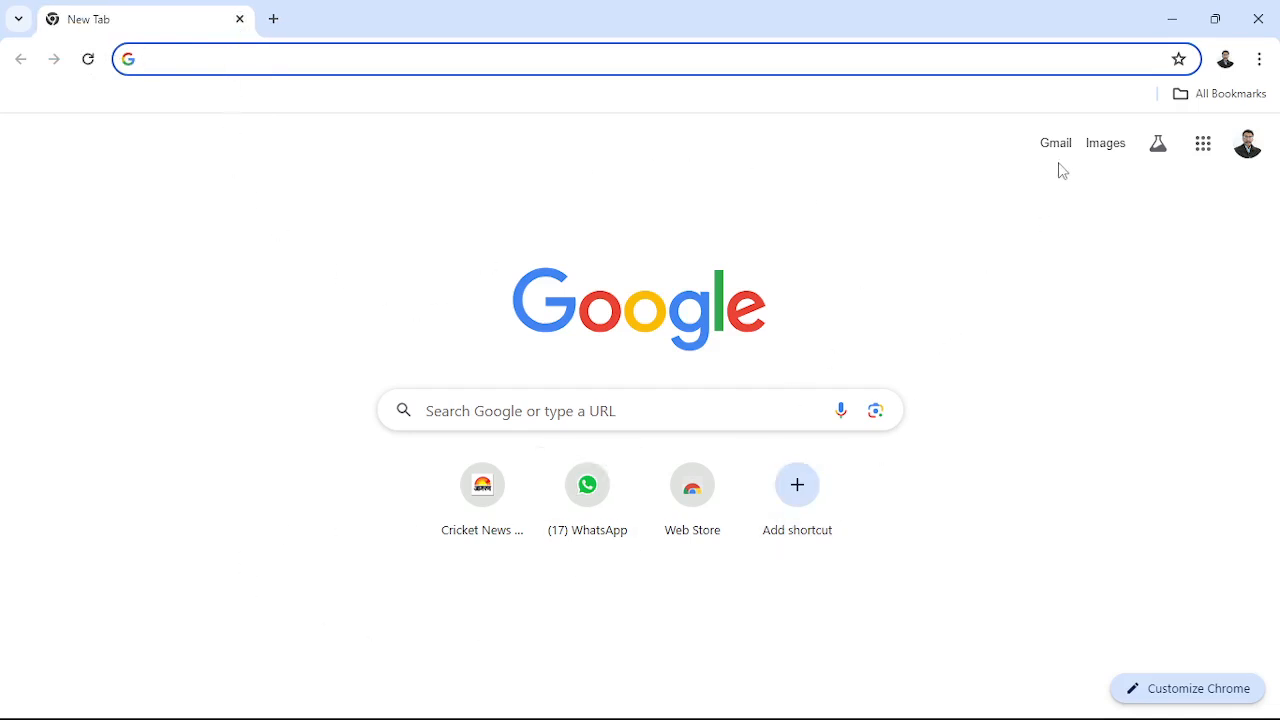
# - Open the Google apps grid on the new tab page and scroll through Account, Maps, YouTube, Gmail, Drive and more
pyautogui.click(1204, 145)
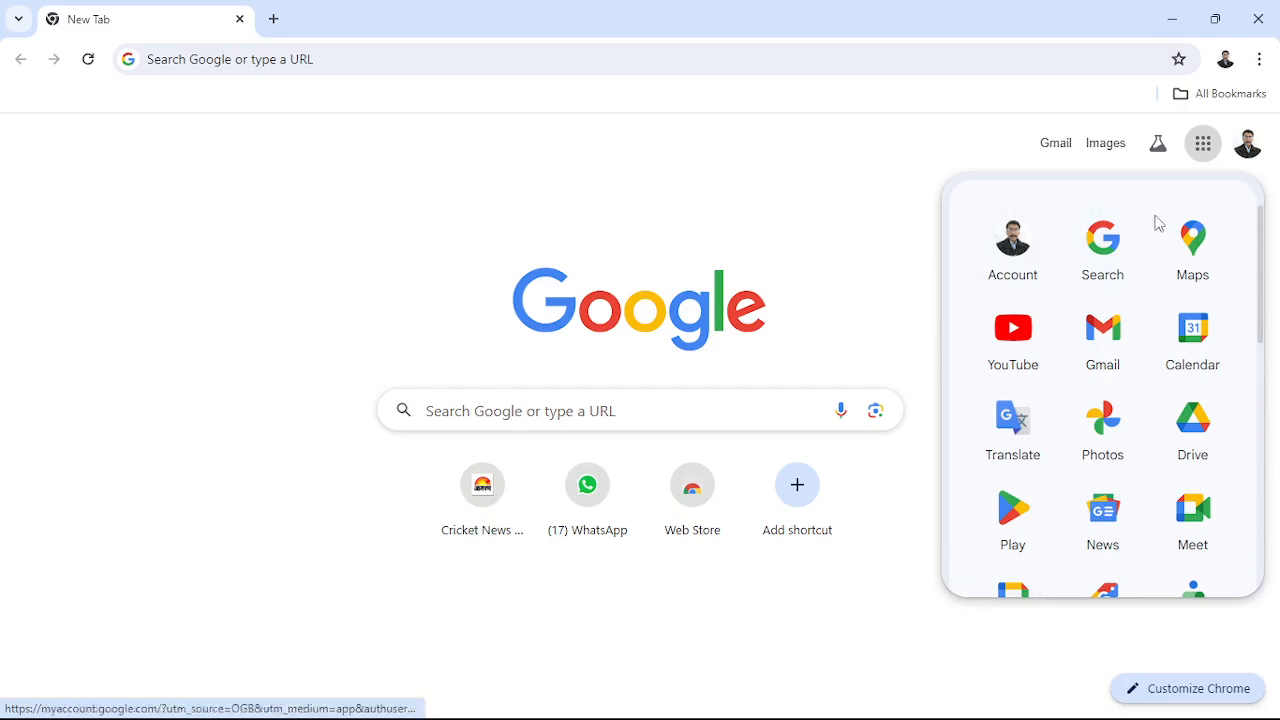
pyautogui.moveTo(1266, 241); pyautogui.dragTo(1249, 213)
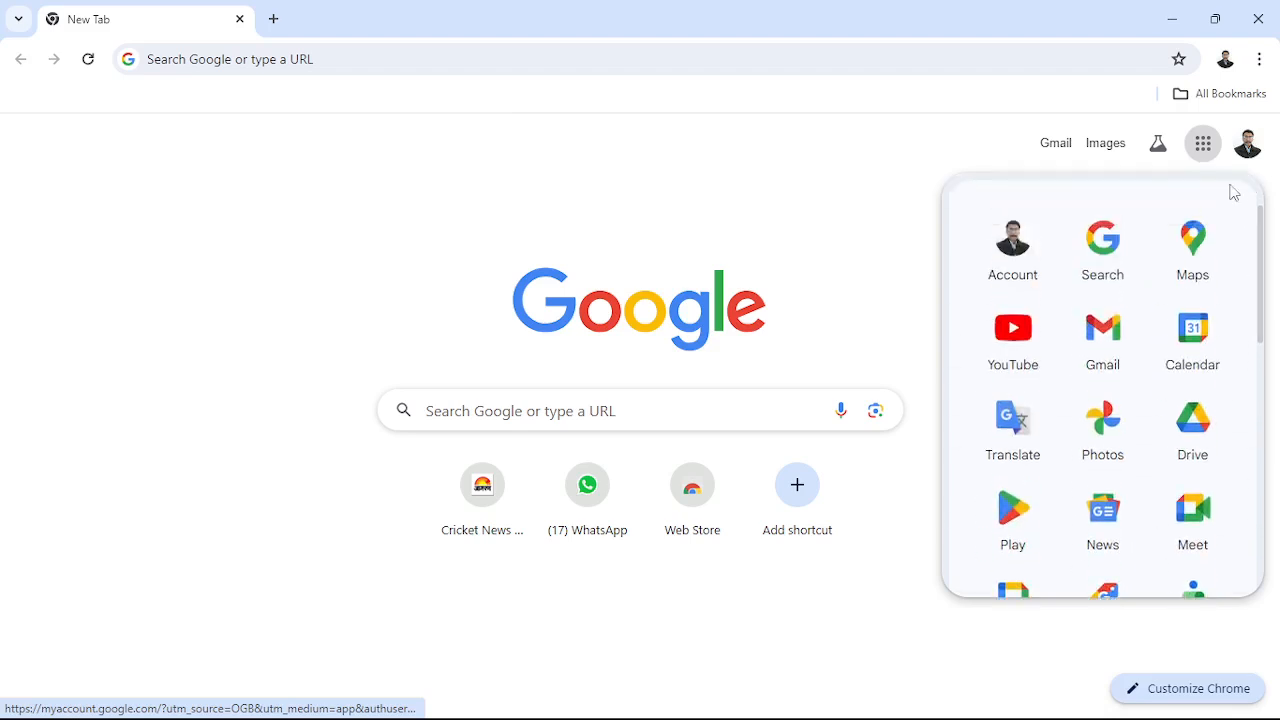
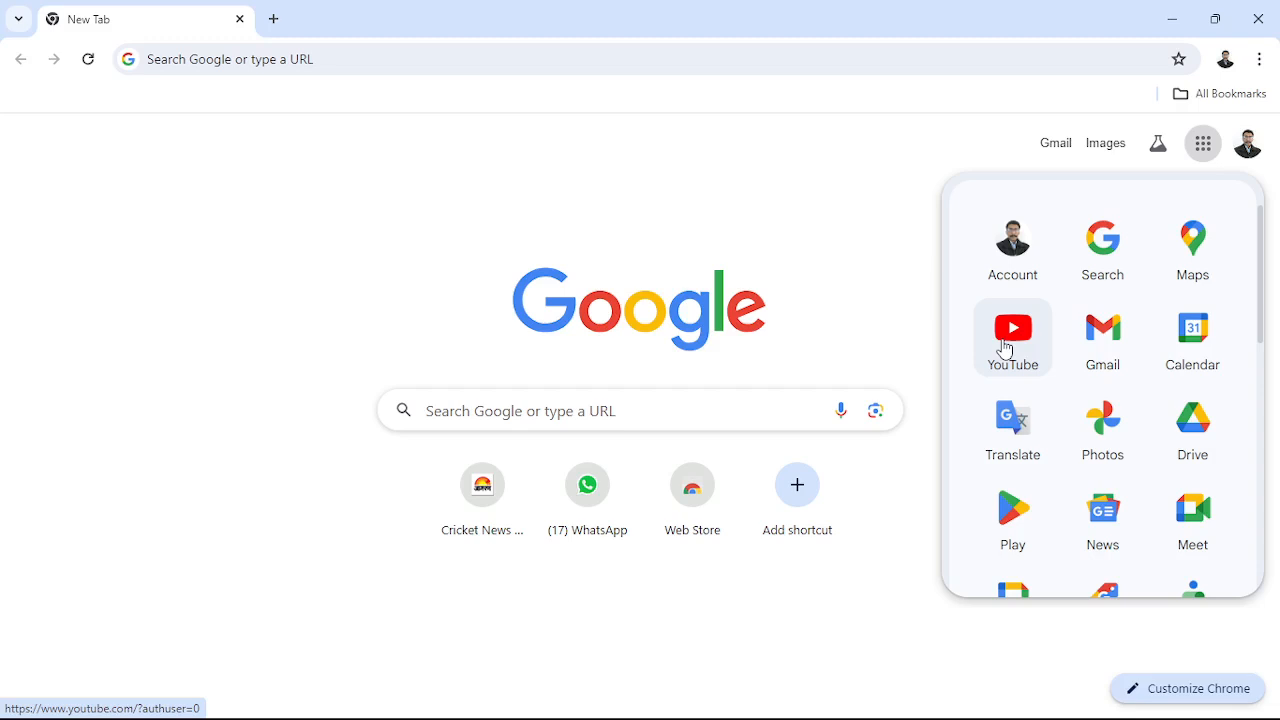
# - Launch Gmail from the Google apps grid so the Primary inbox loads
pyautogui.click(1100, 345)
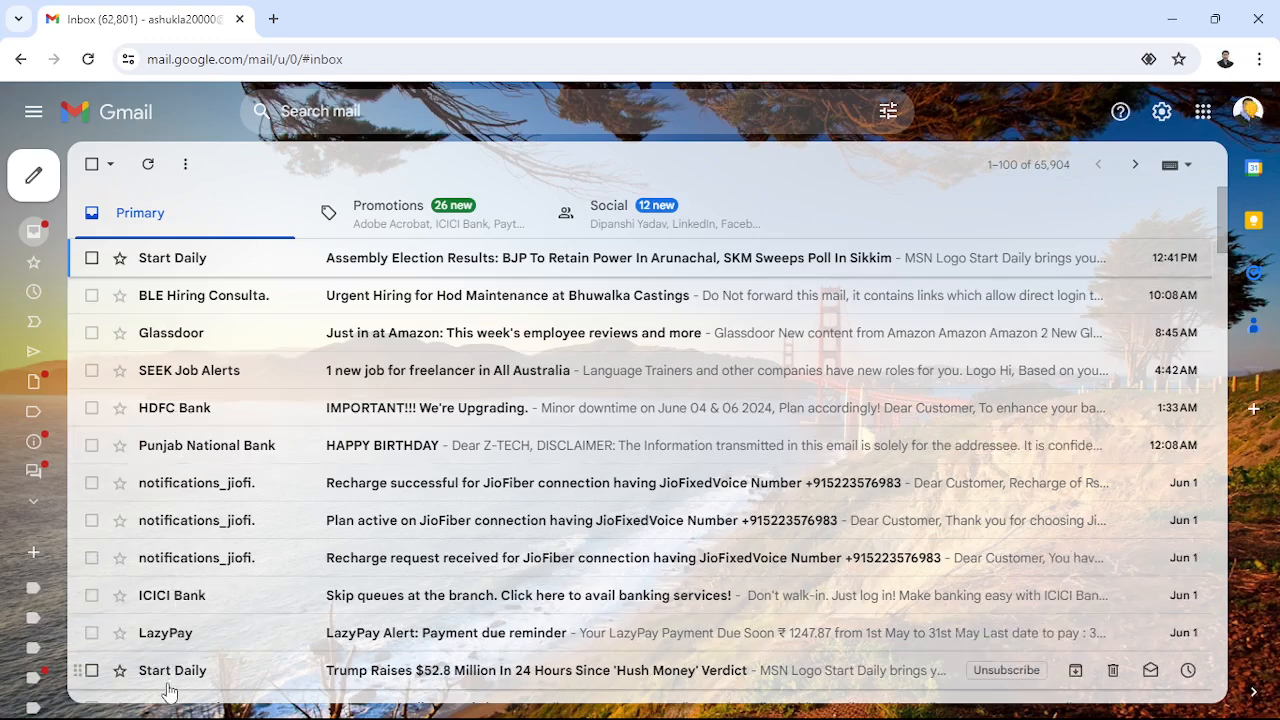
pyautogui.click(375, 221)
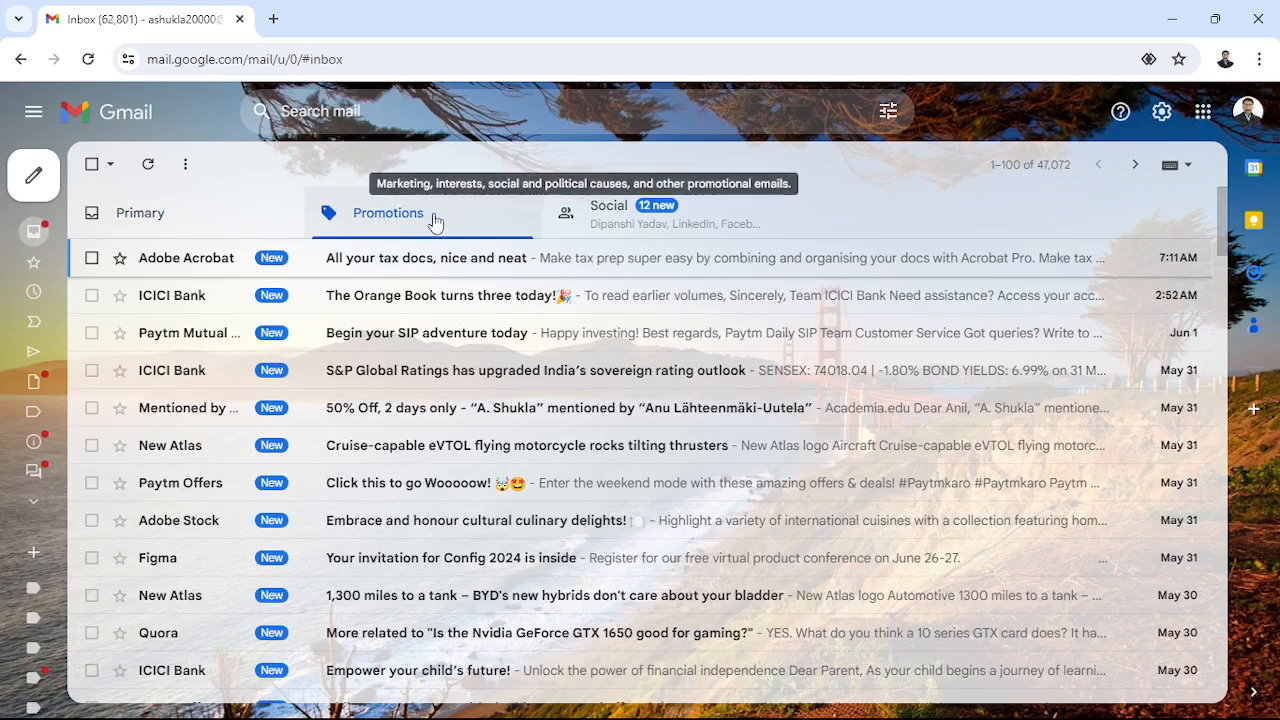
pyautogui.click(620, 220)
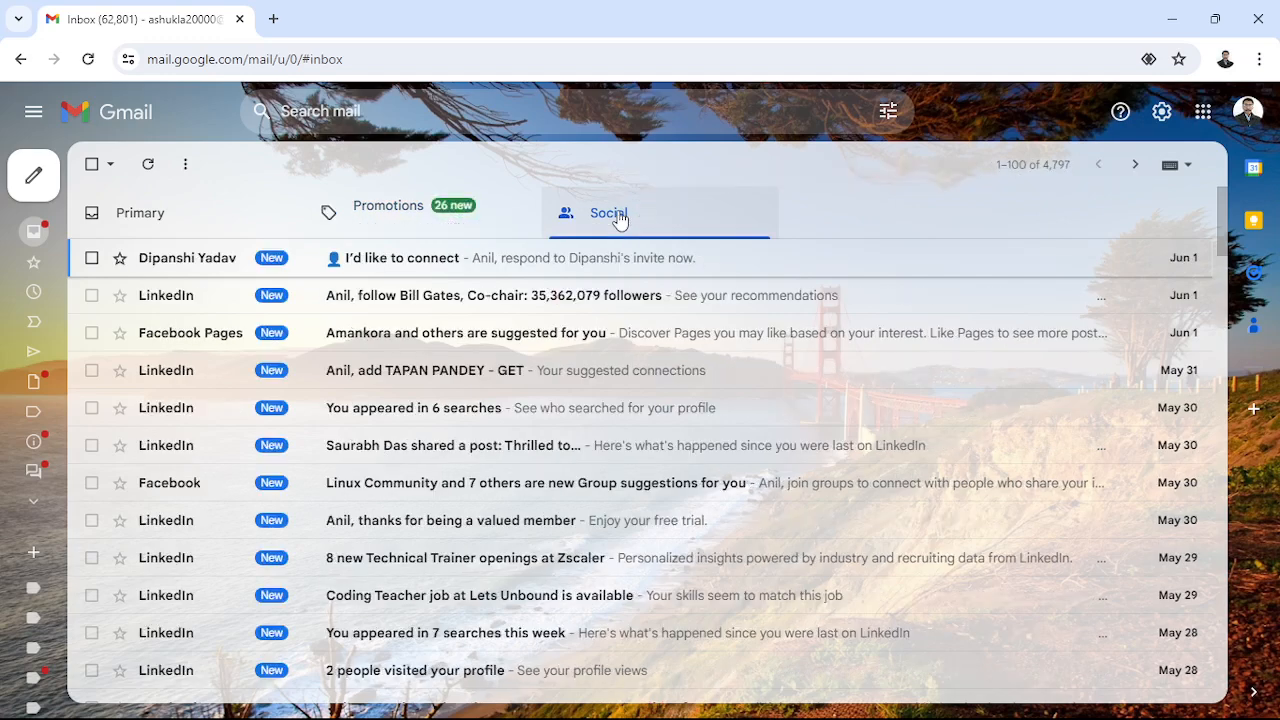
pyautogui.click(123, 216)
pyautogui.moveTo(35, 180)
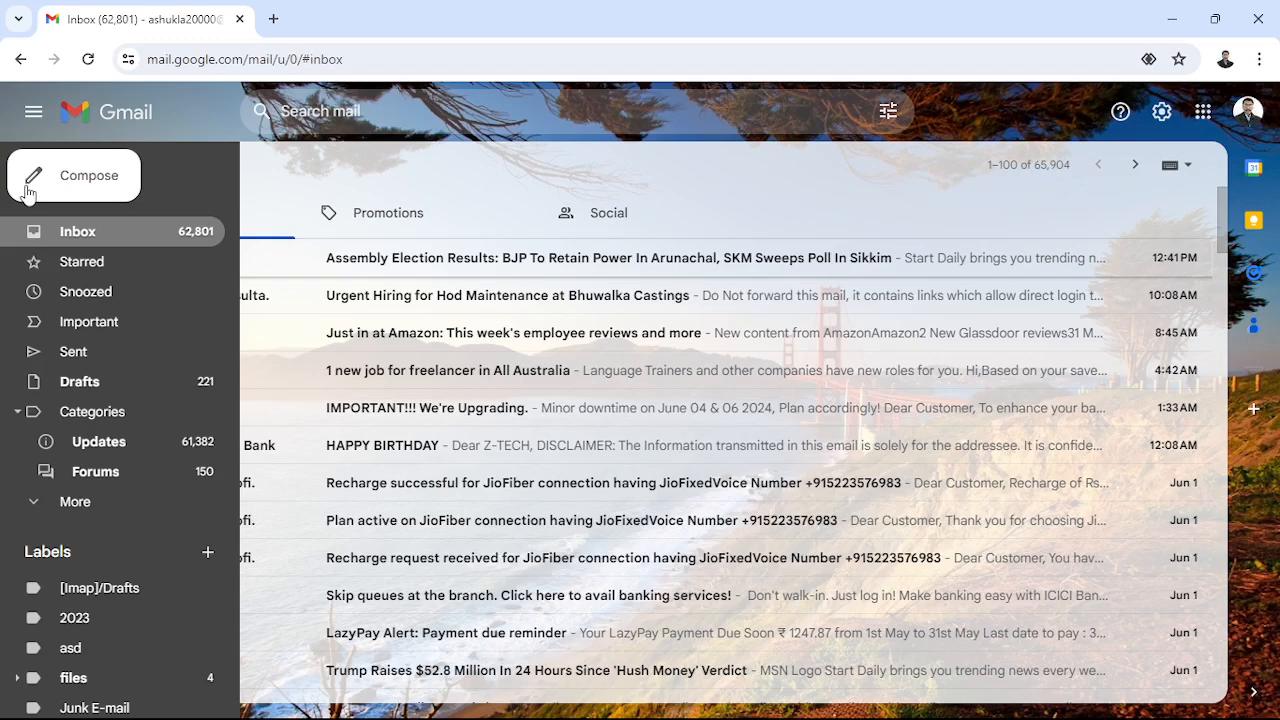
# - Start a new message, delete its default image and signature, and close it as a draft
pyautogui.click(29, 190)
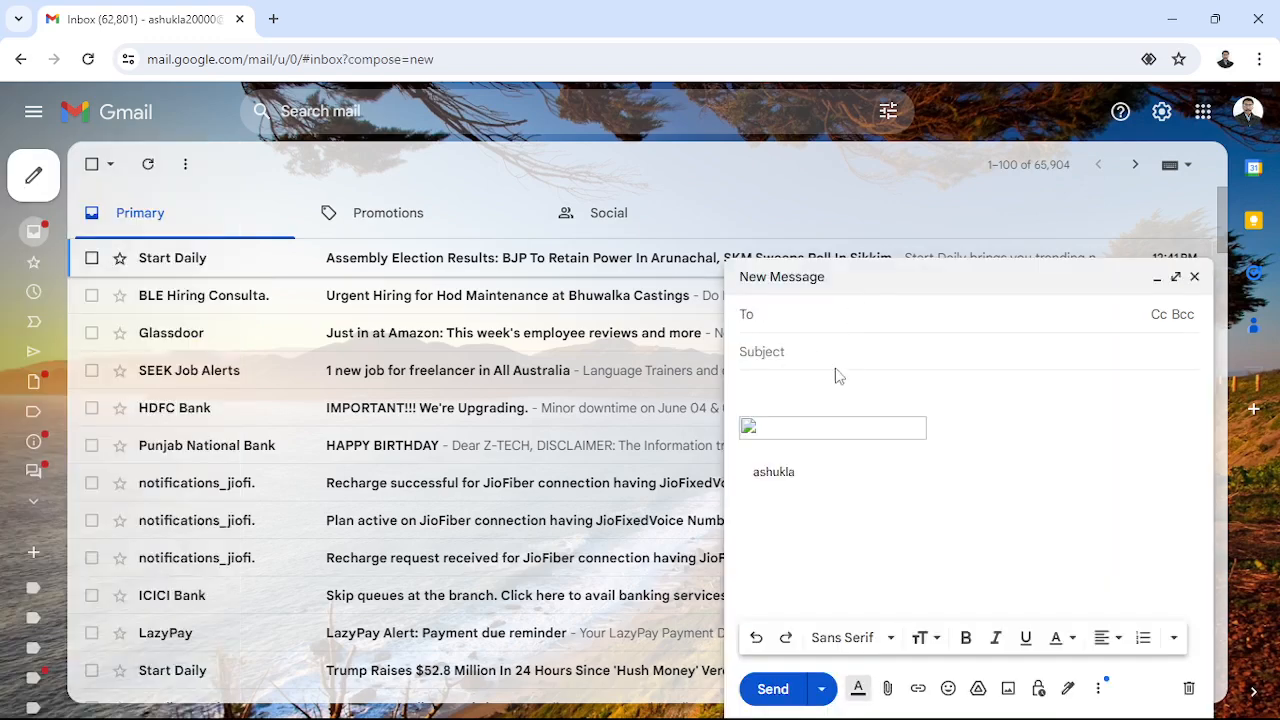
pyautogui.moveTo(743, 394); pyautogui.dragTo(852, 479)
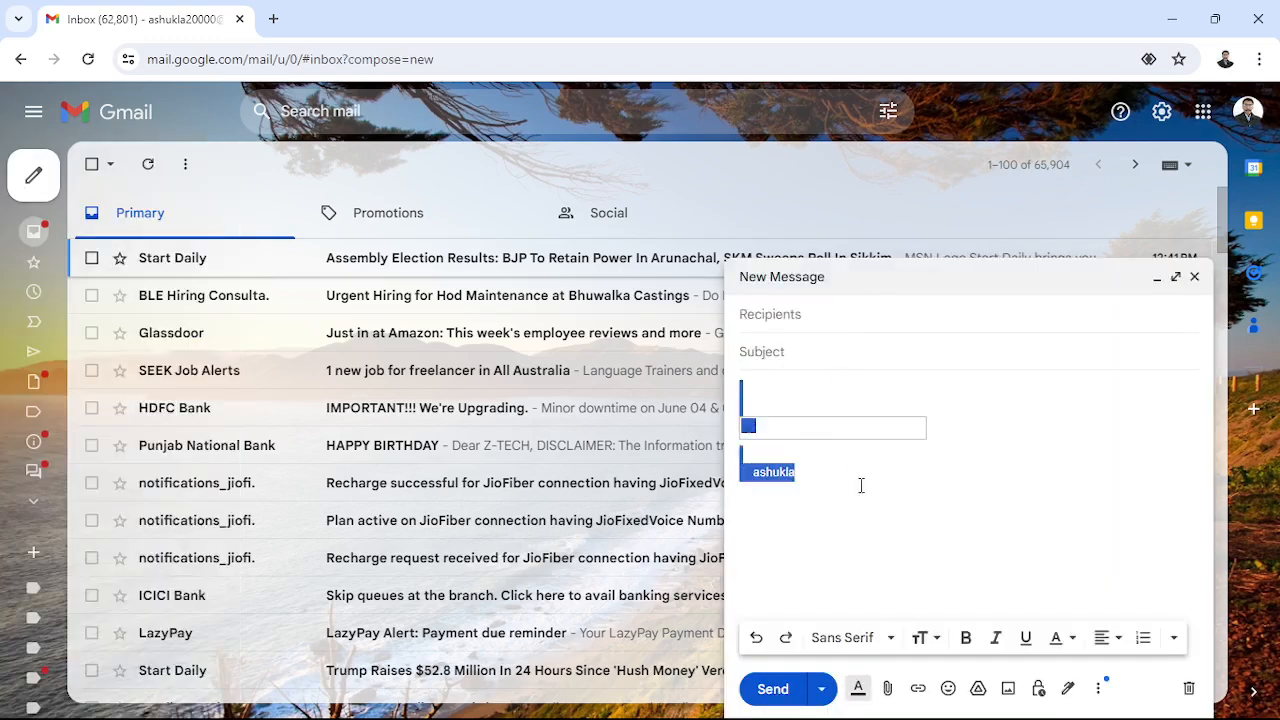
pyautogui.press('BackSpace')
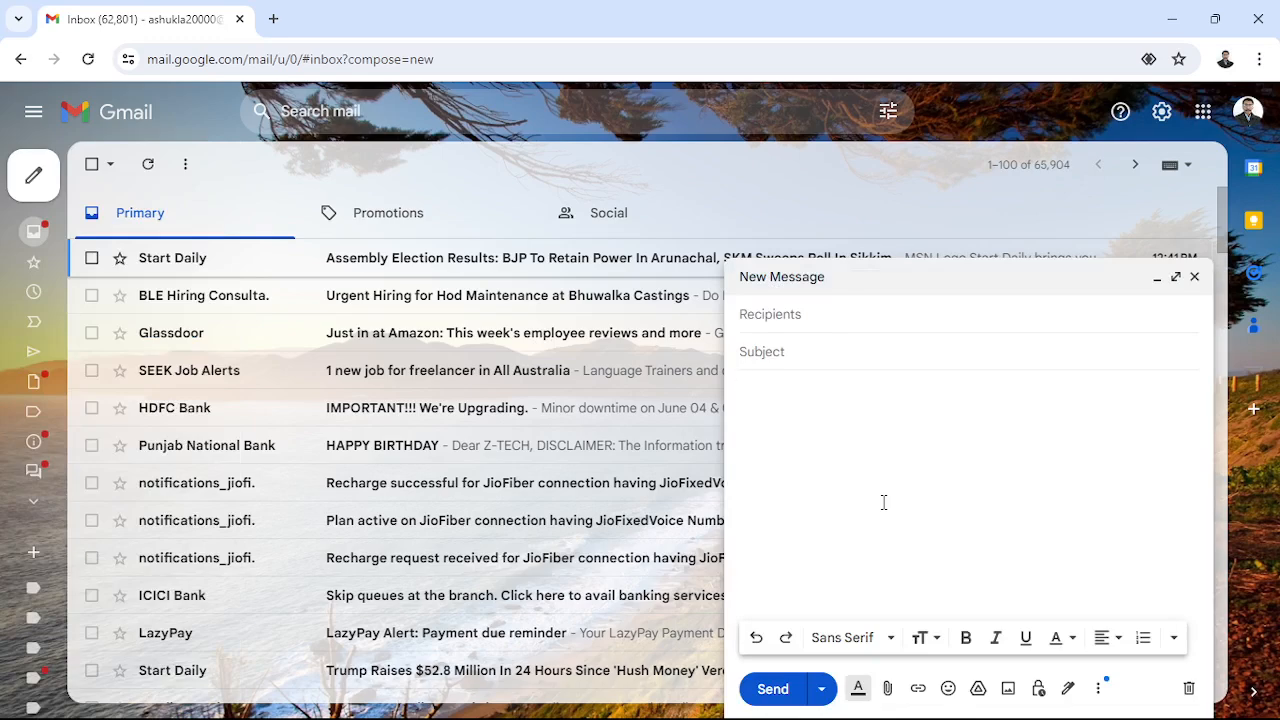
pyautogui.click(1195, 278)
pyautogui.moveTo(49, 180)
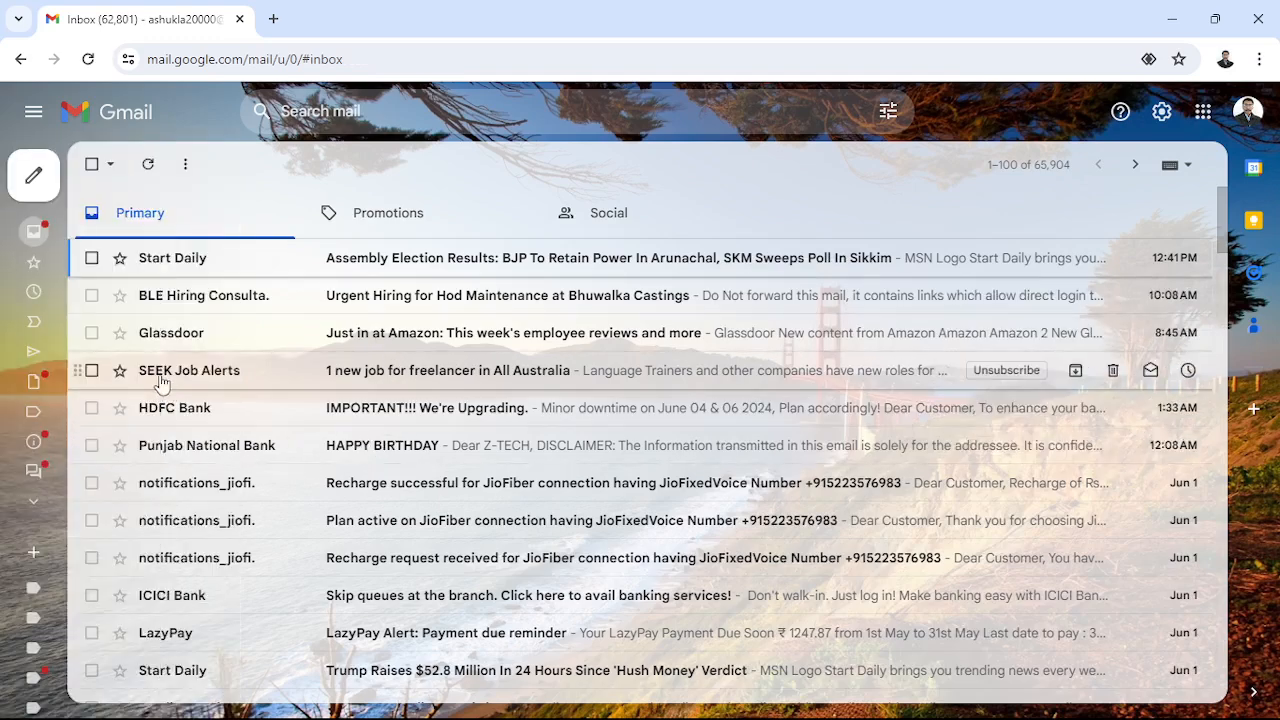
# - Star the Glassdoor Amazon-reviews email, confirm it under Starred, then return to the Inbox
pyautogui.click(91, 336)
pyautogui.click(92, 336)
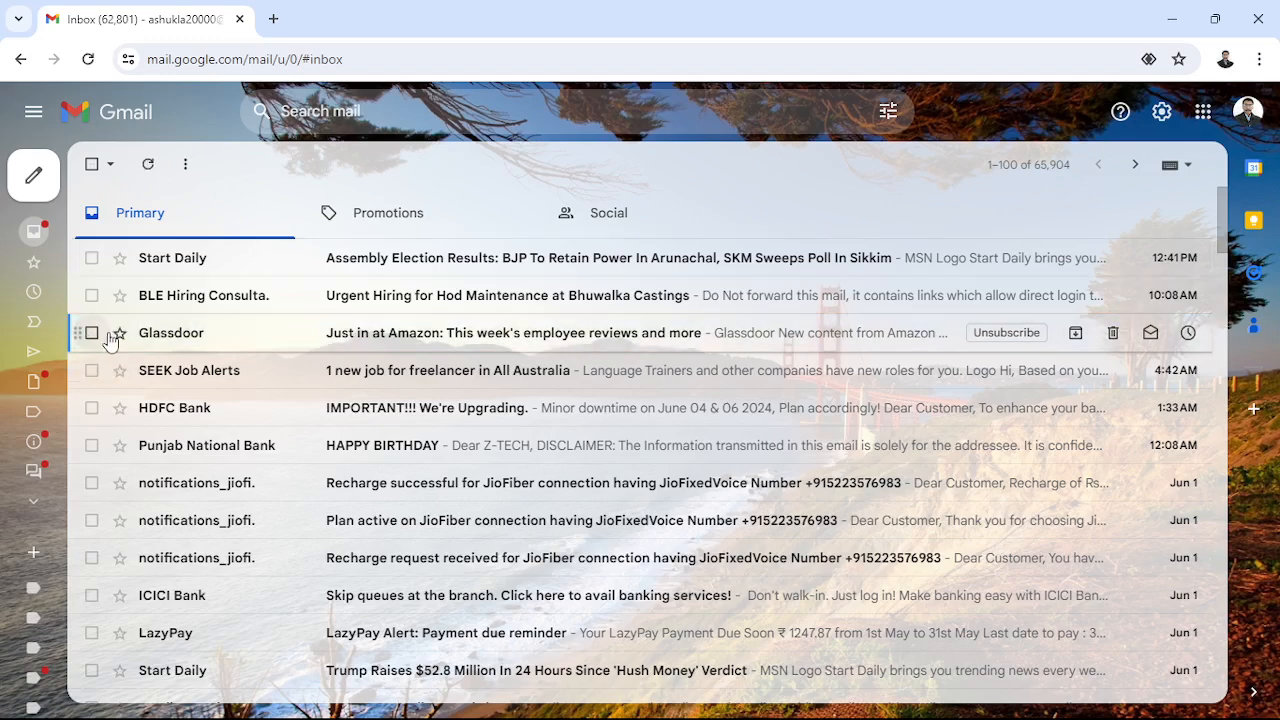
pyautogui.click(119, 333)
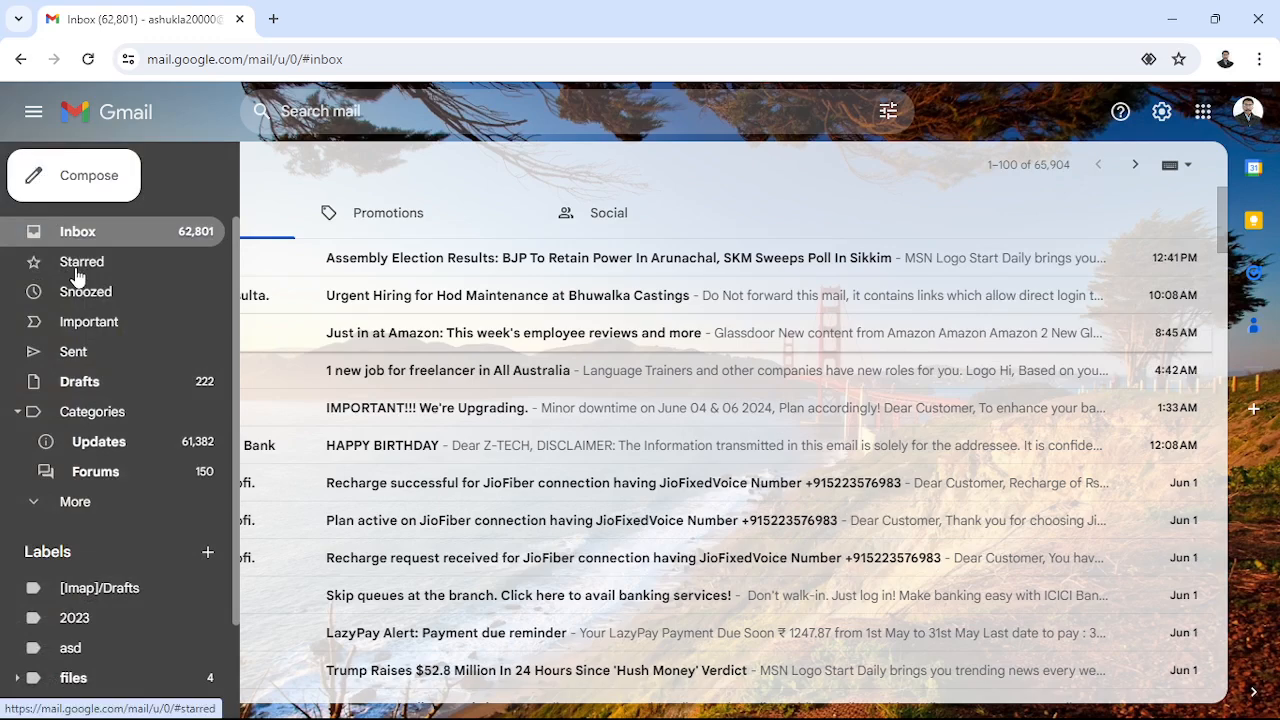
pyautogui.click(78, 263)
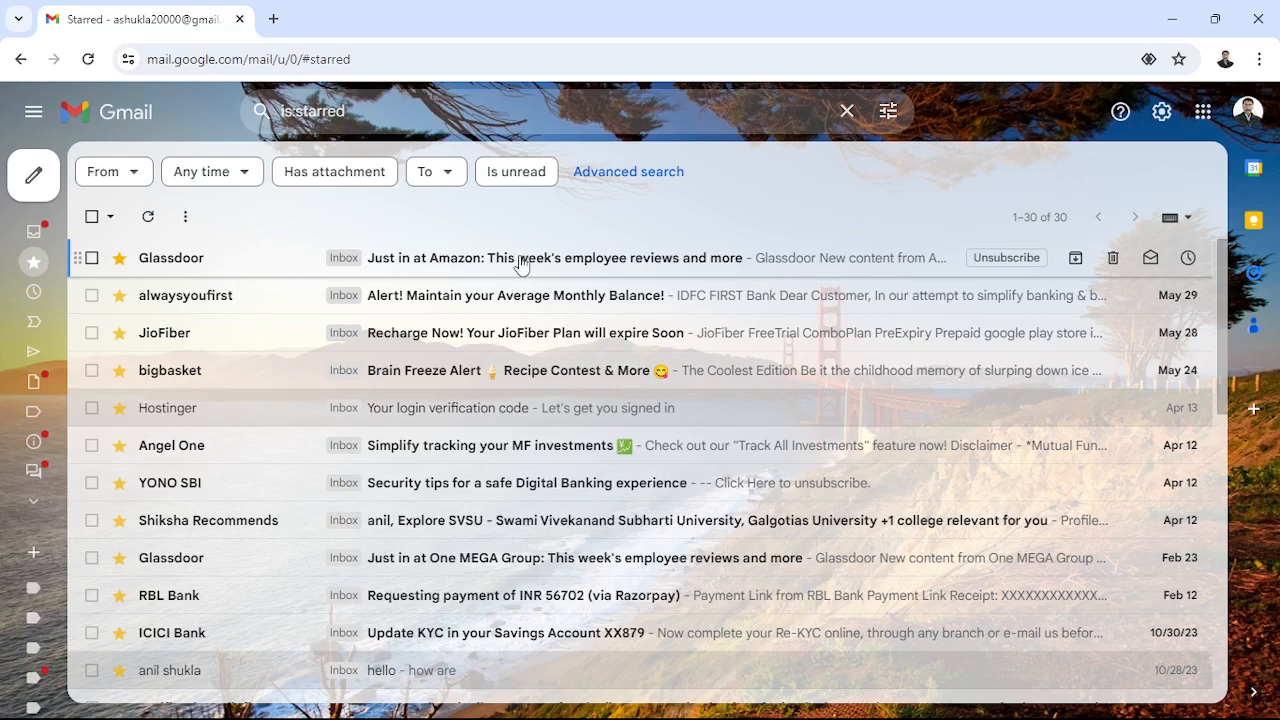
pyautogui.moveTo(47, 198)
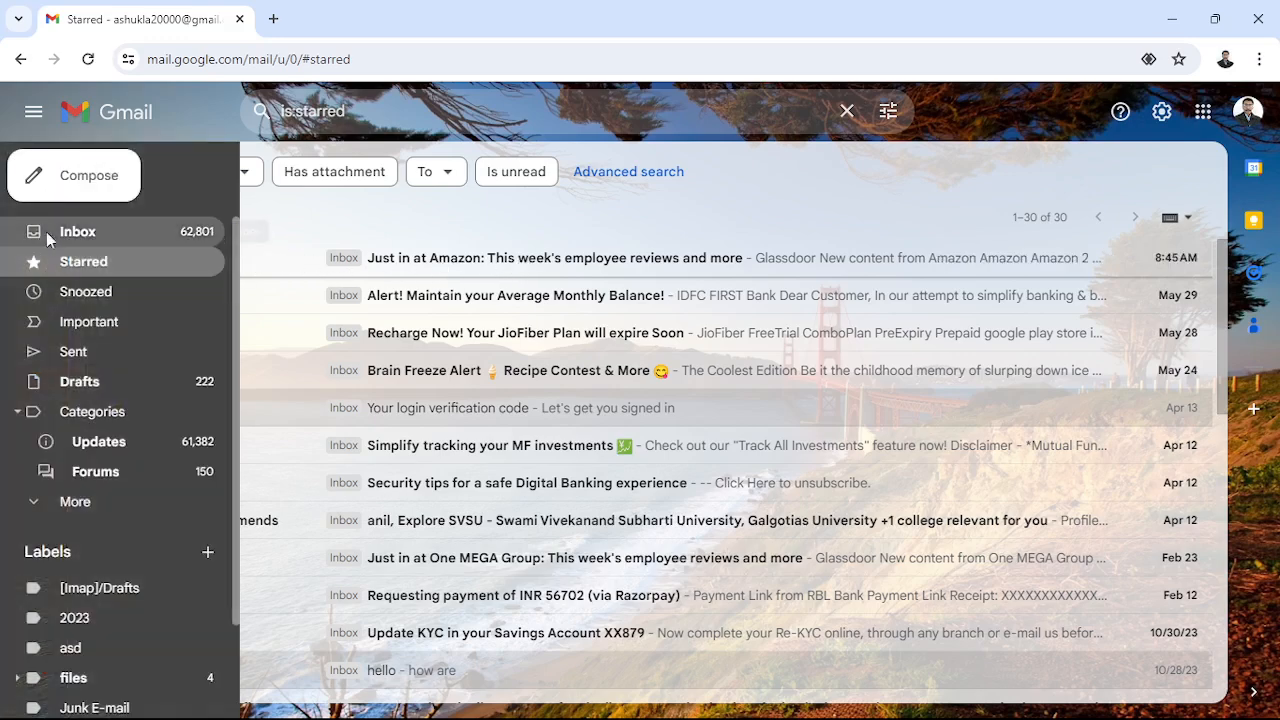
pyautogui.click(46, 232)
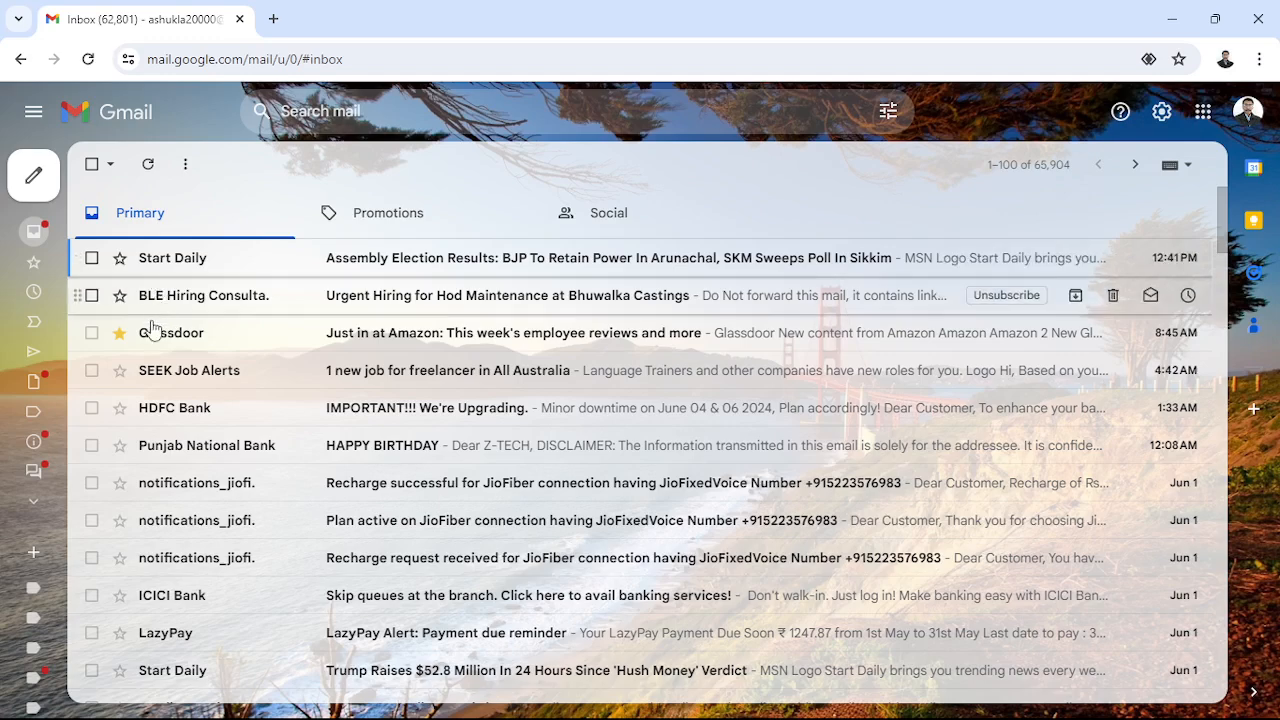
pyautogui.moveTo(148, 342)
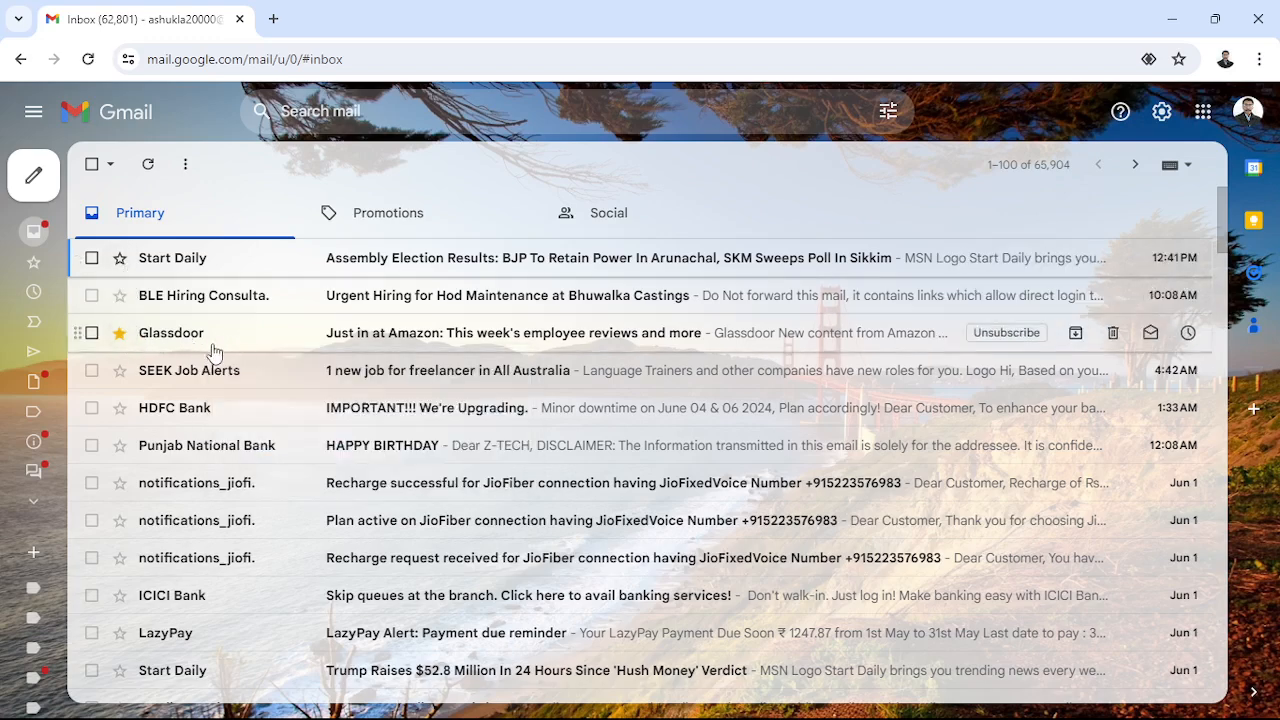
pyautogui.moveTo(38, 185)
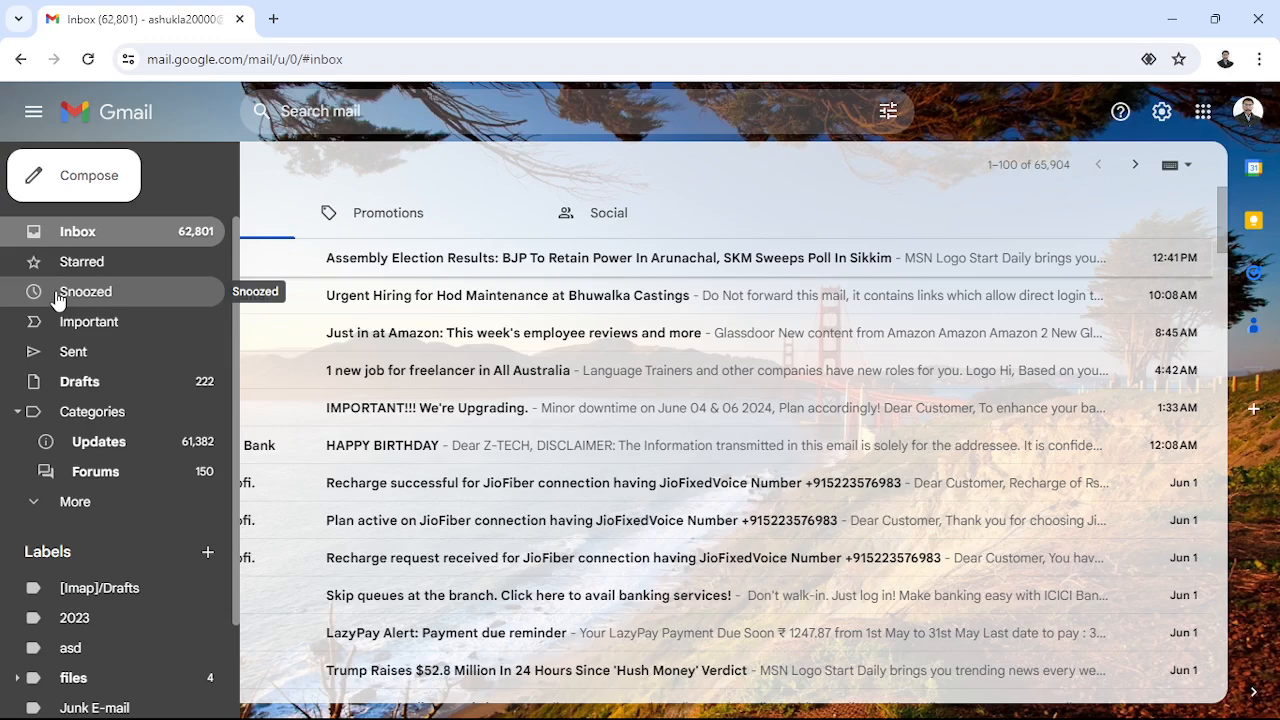
# - Check the empty Snoozed folder, back in Inbox discard a stray new message, and select the Start Daily email
pyautogui.click(57, 297)
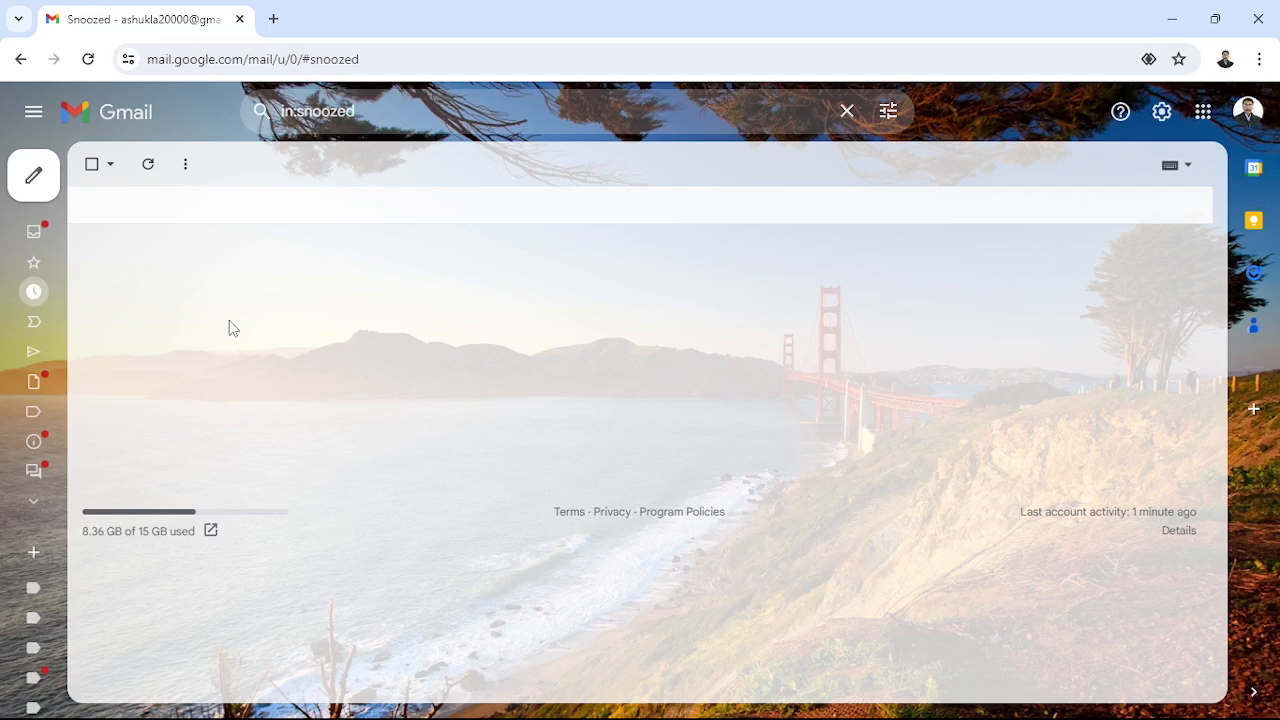
pyautogui.click(36, 181)
pyautogui.click(64, 240)
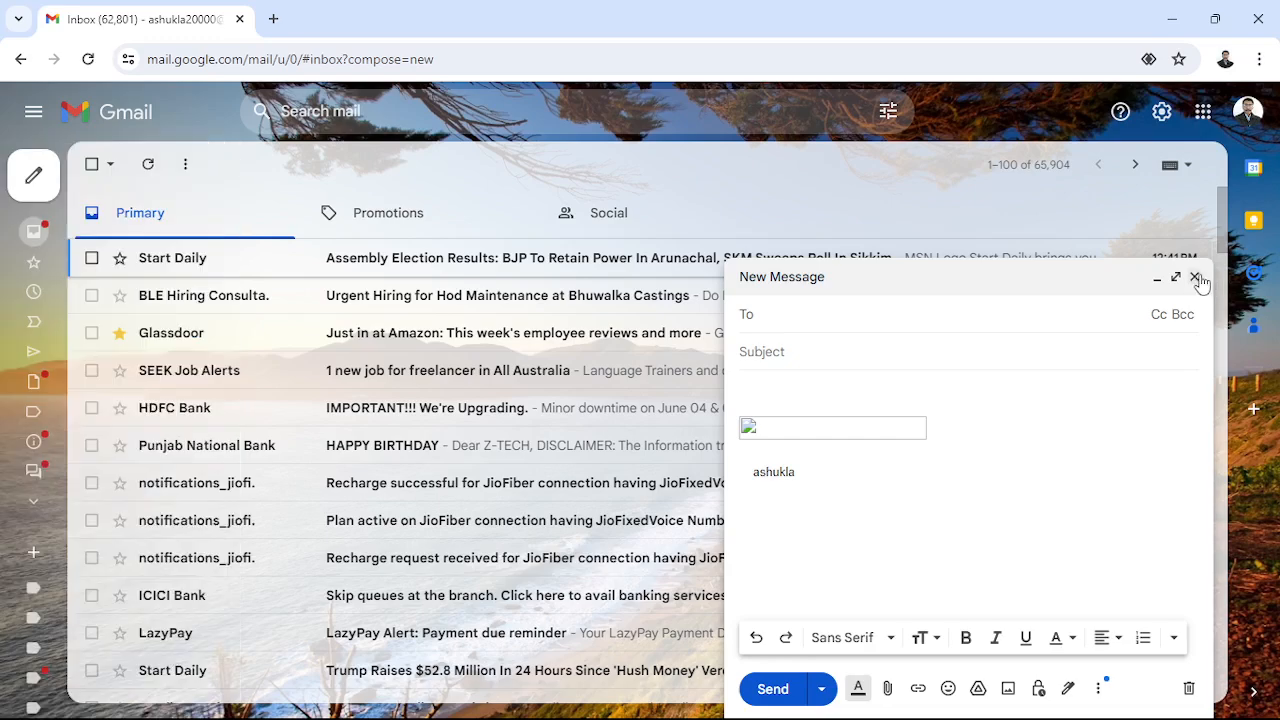
pyautogui.click(1194, 276)
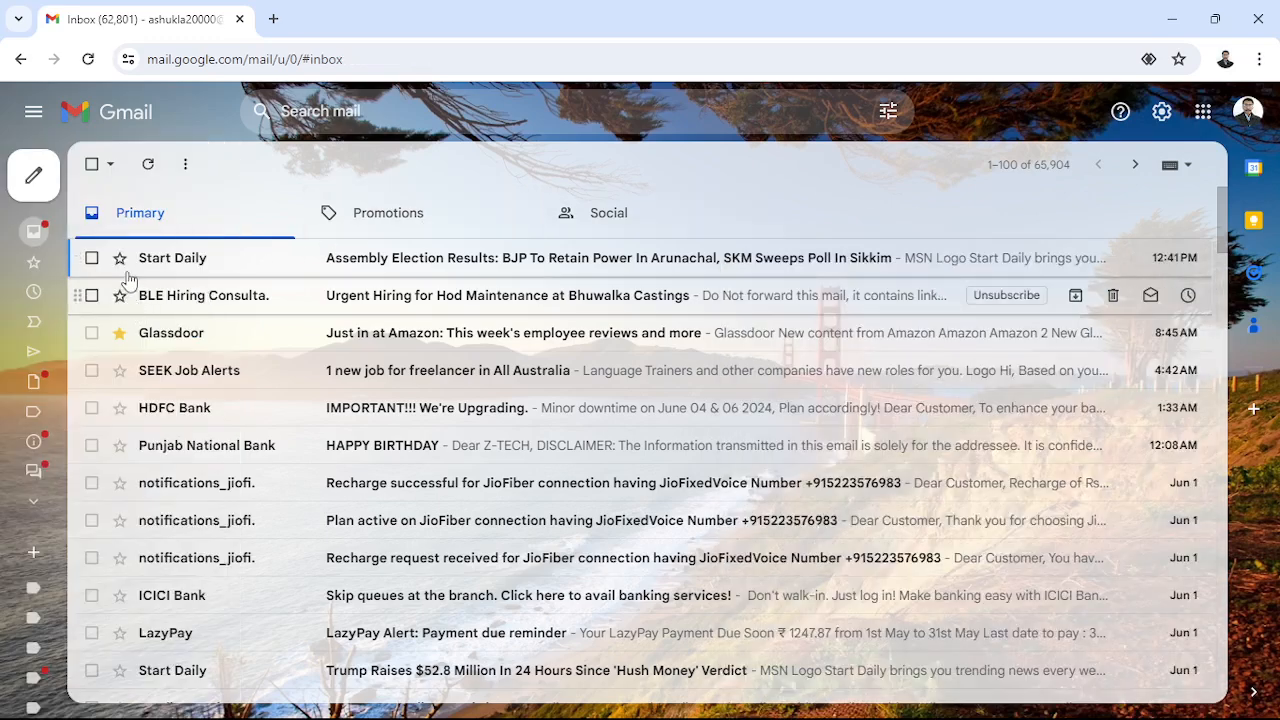
pyautogui.click(95, 260)
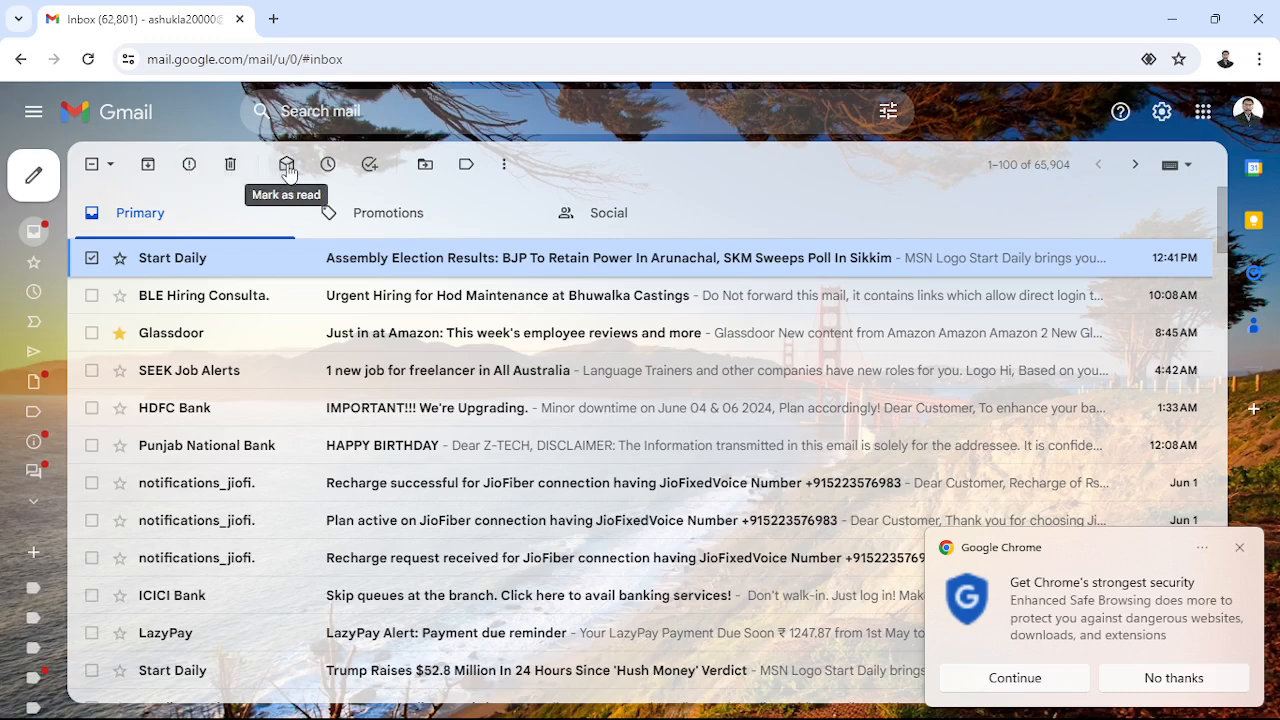
pyautogui.click(329, 166)
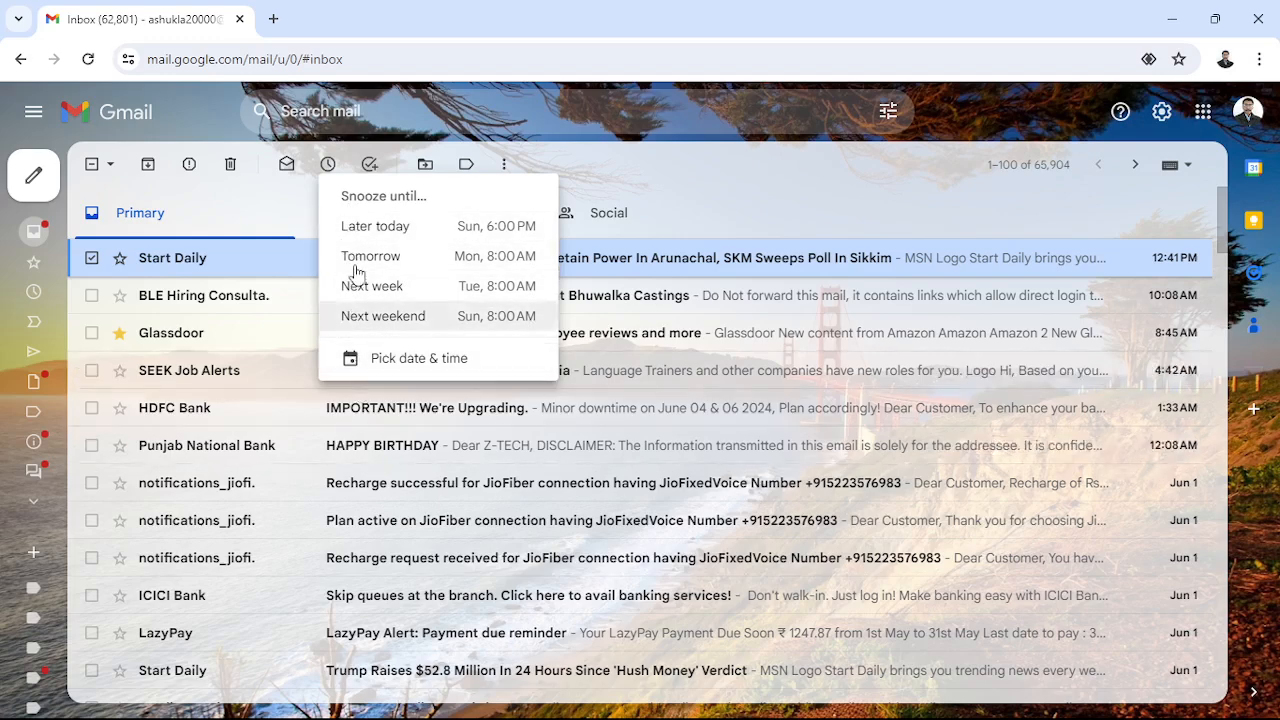
pyautogui.click(408, 117)
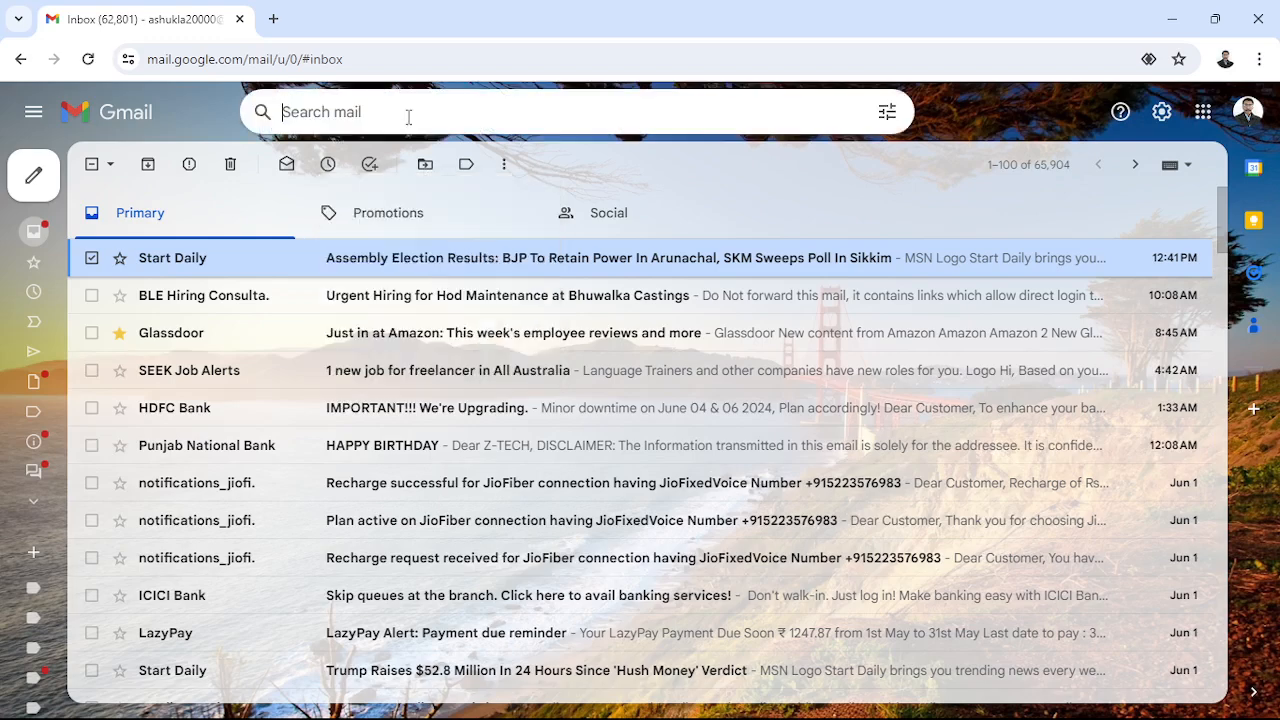
pyautogui.click(199, 122)
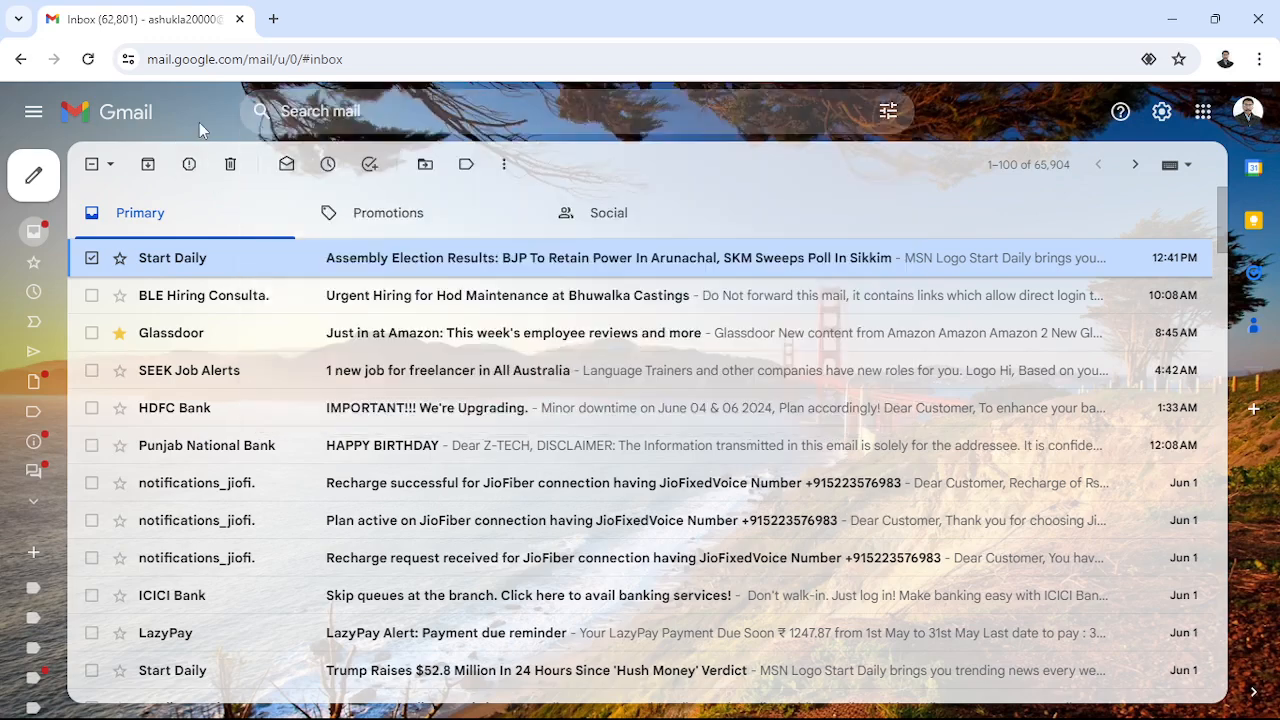
pyautogui.moveTo(30, 180)
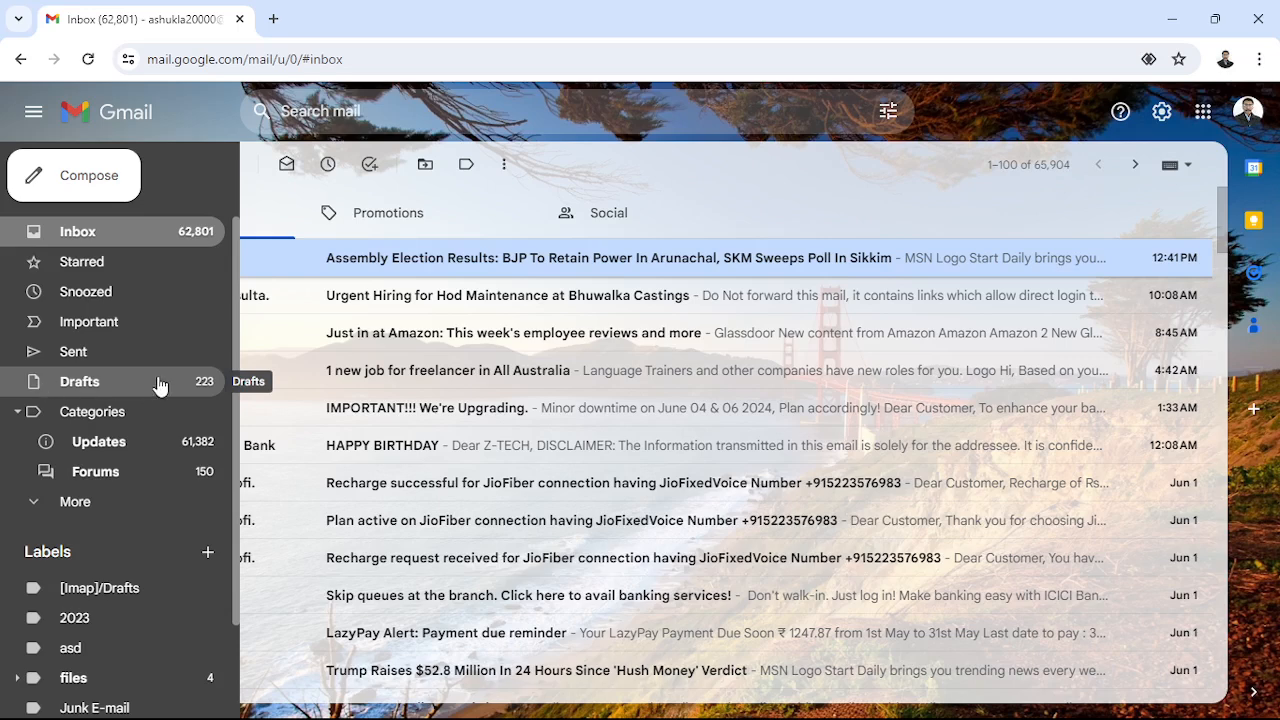
# - Expand More to show Spam and Trash, then select the SEEK Job Alerts freelancer-job email
pyautogui.click(36, 506)
pyautogui.scroll(-3, 40, 505)
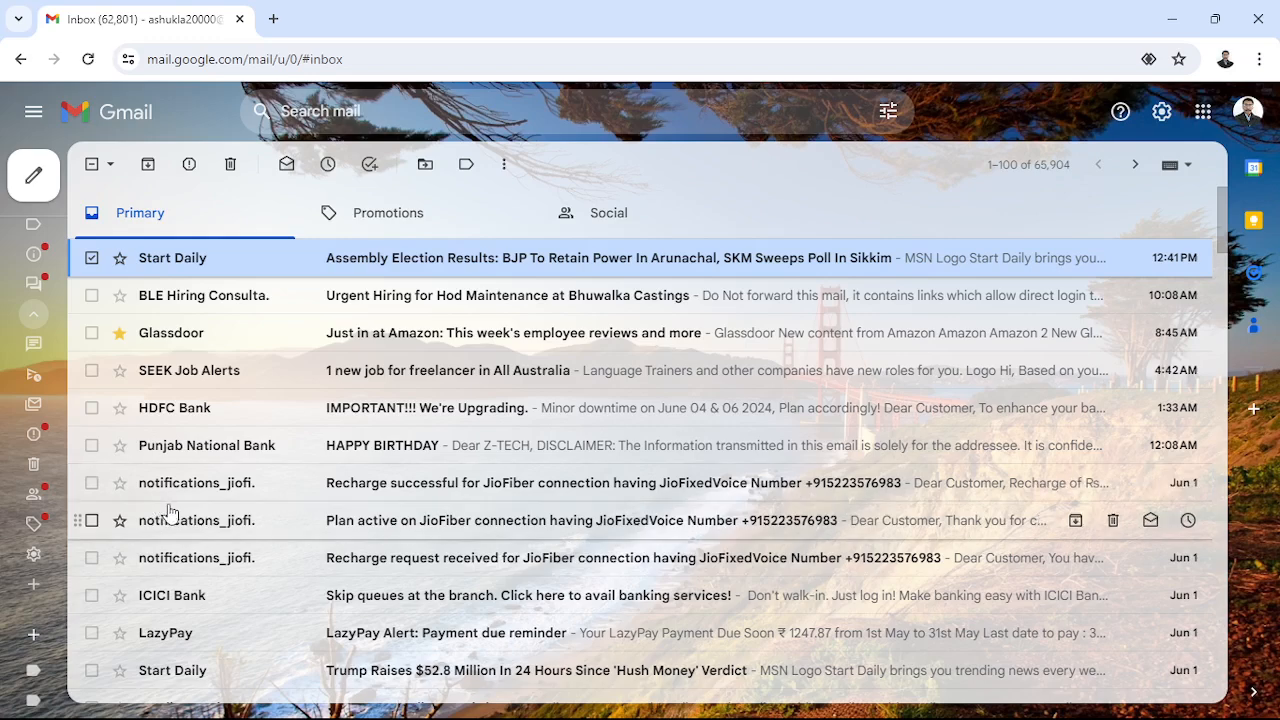
pyautogui.scroll(-1, 175, 490)
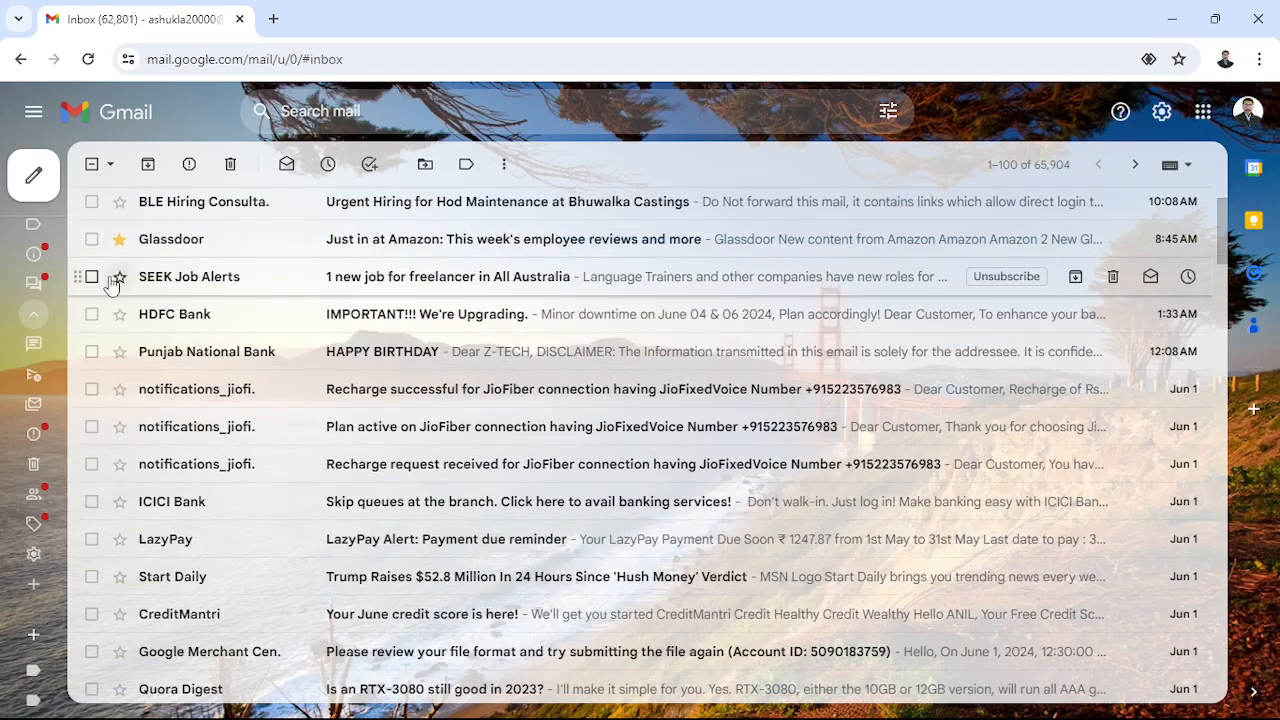
pyautogui.click(91, 277)
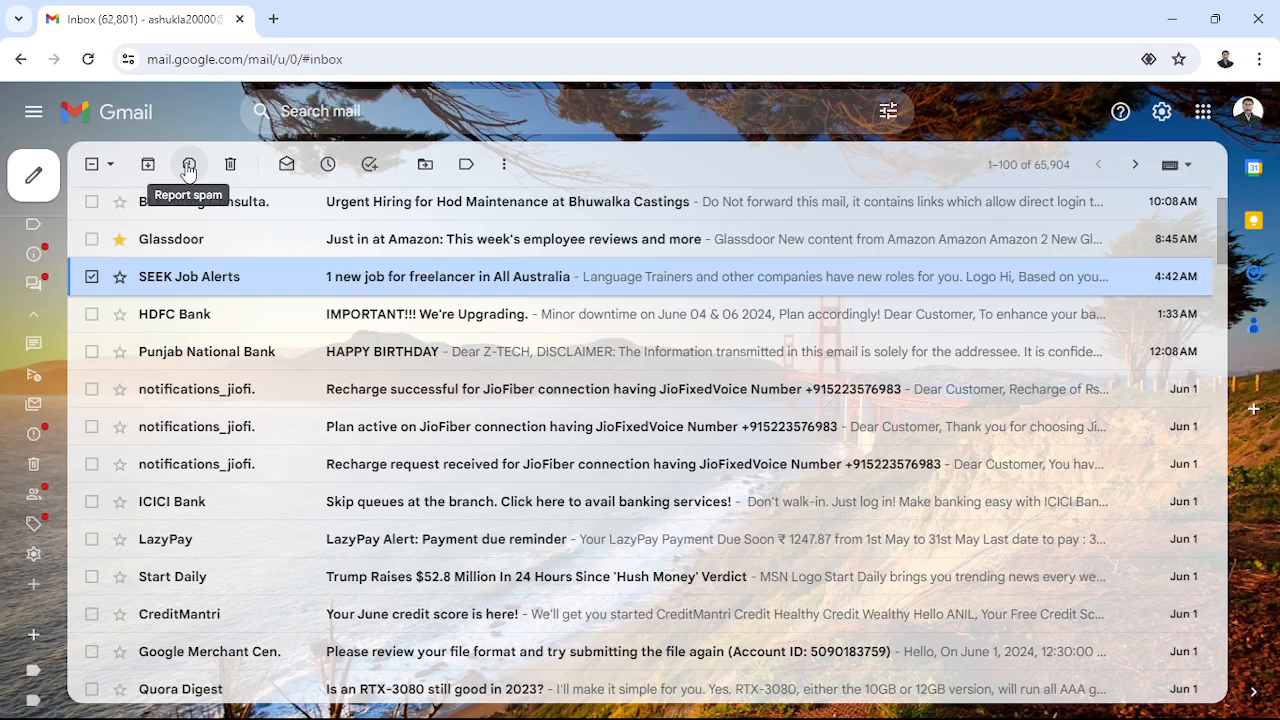
# - Move the SEEK Job Alerts, BLE Hiring and Glassdoor conversations to Trash
pyautogui.click(189, 168)
pyautogui.moveTo(44, 170)
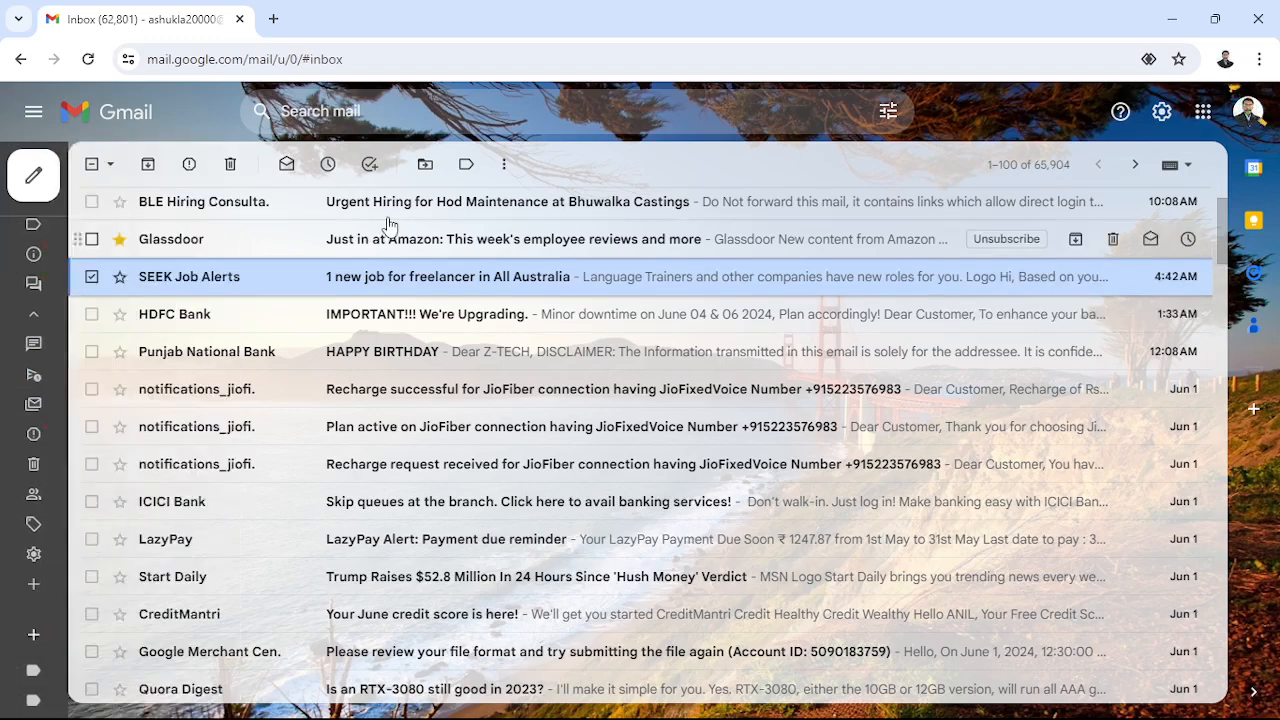
pyautogui.click(92, 203)
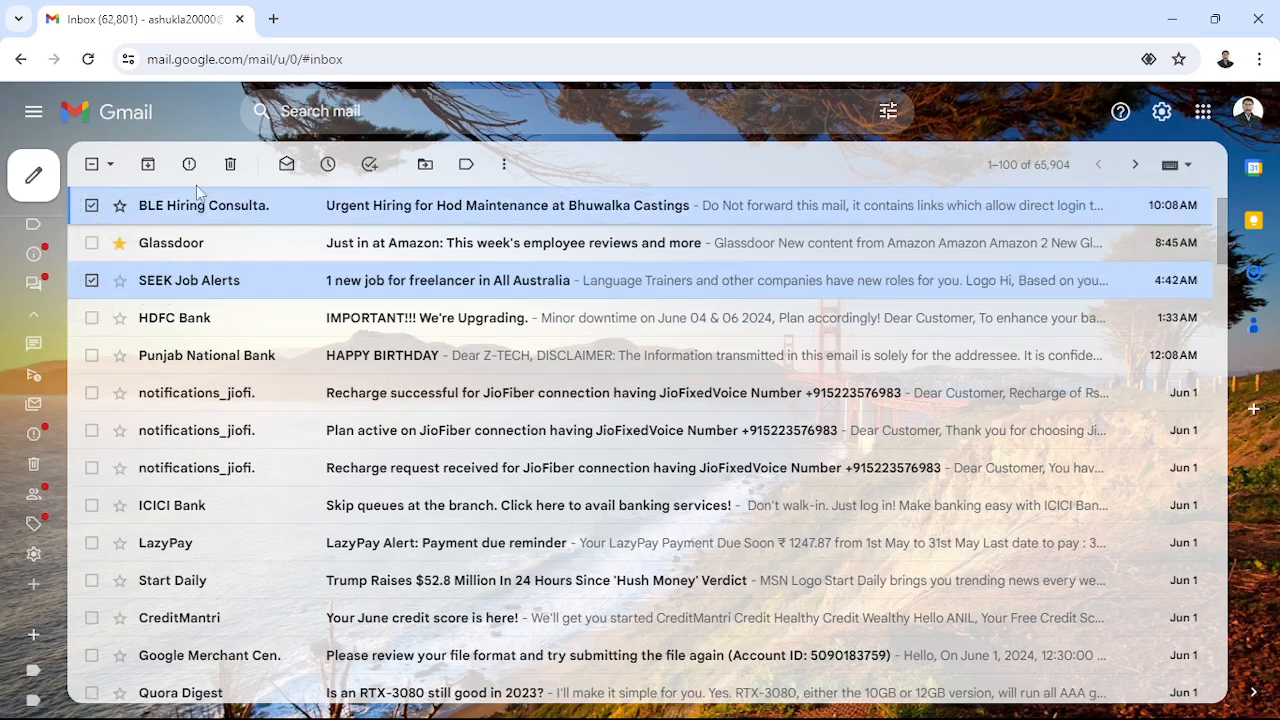
pyautogui.click(91, 243)
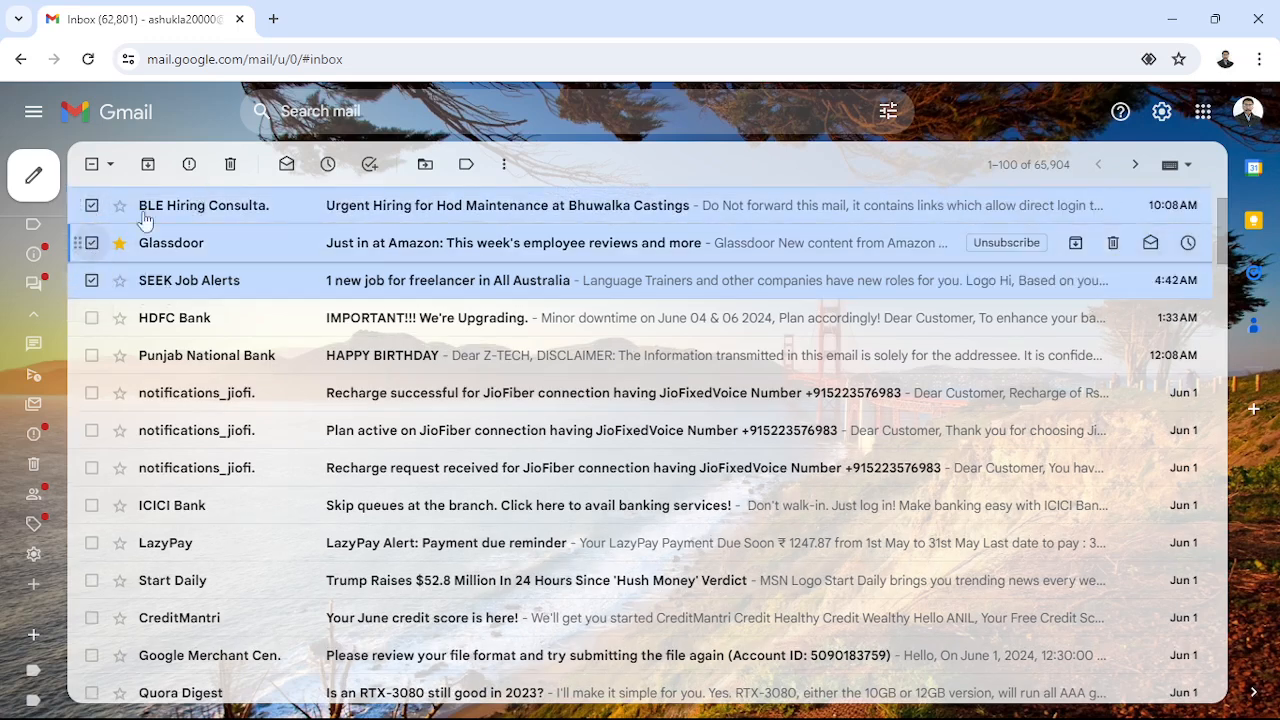
pyautogui.click(231, 166)
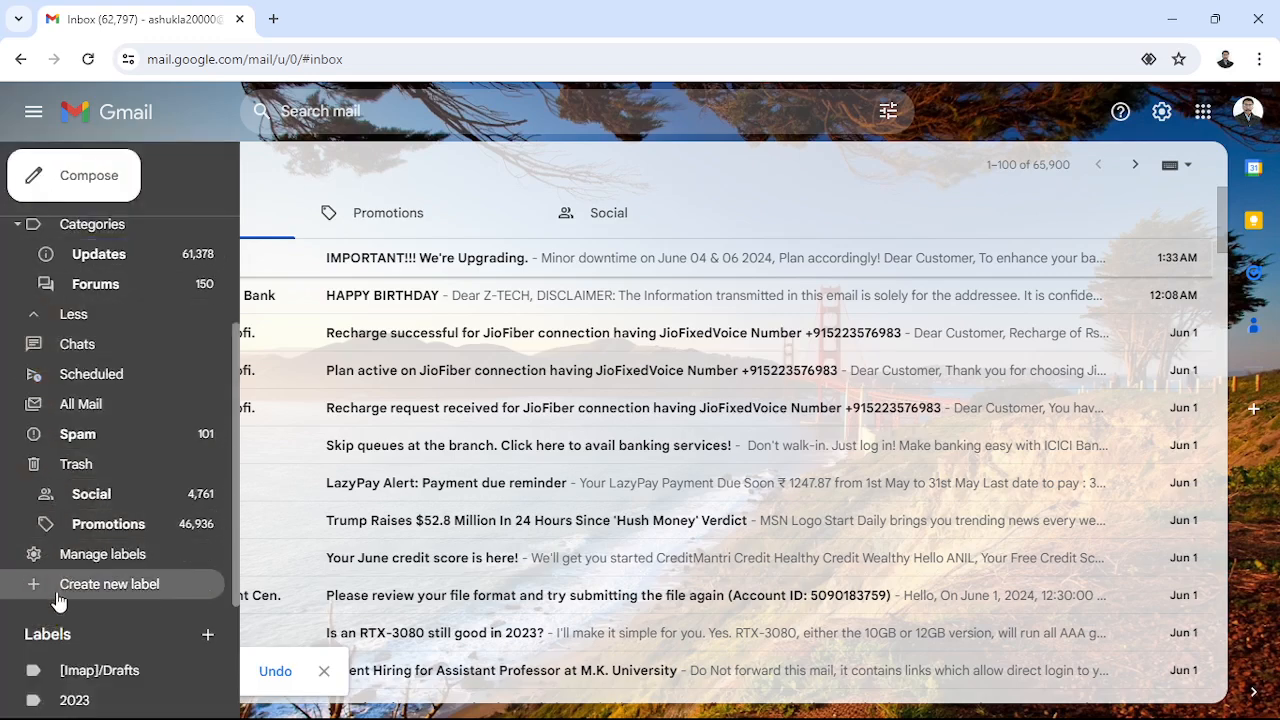
# - View the Trash folder, now holding eight deleted conversations including the ones just removed
pyautogui.click(67, 468)
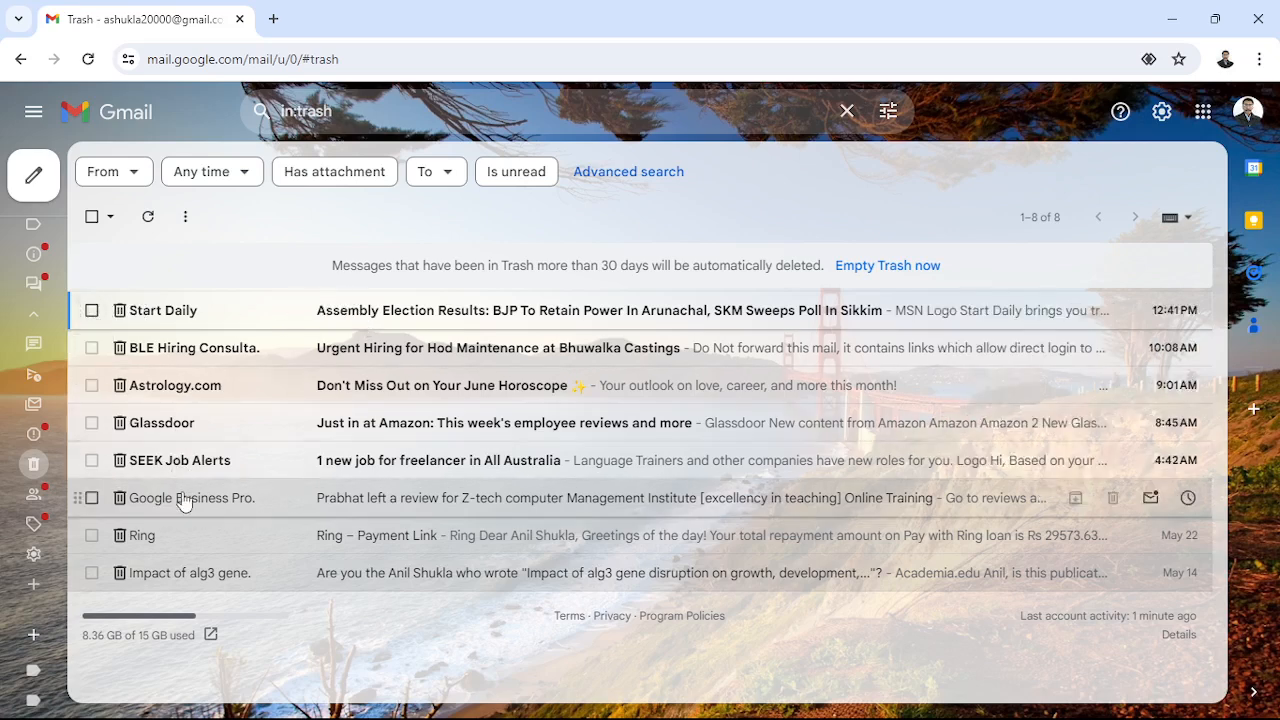
pyautogui.moveTo(183, 502)
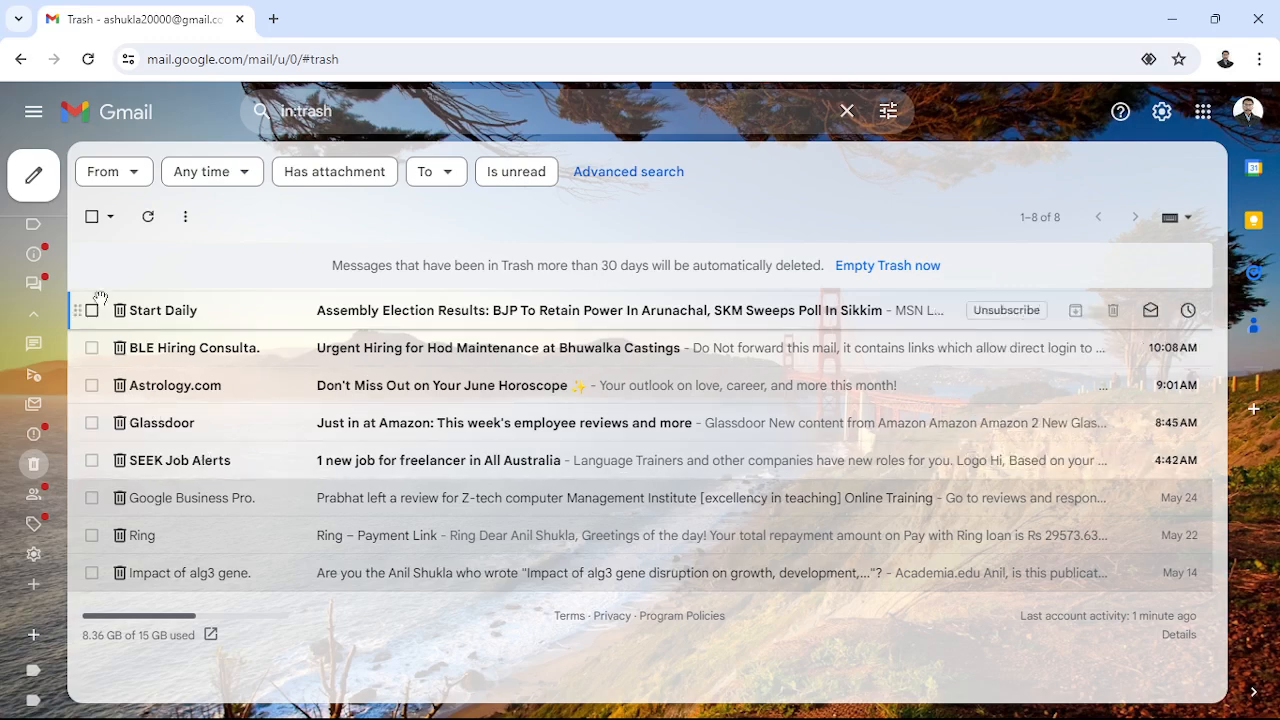
# - Start a new message addressed to two contacts found by typing 'ash' and 'as'
pyautogui.click(33, 175)
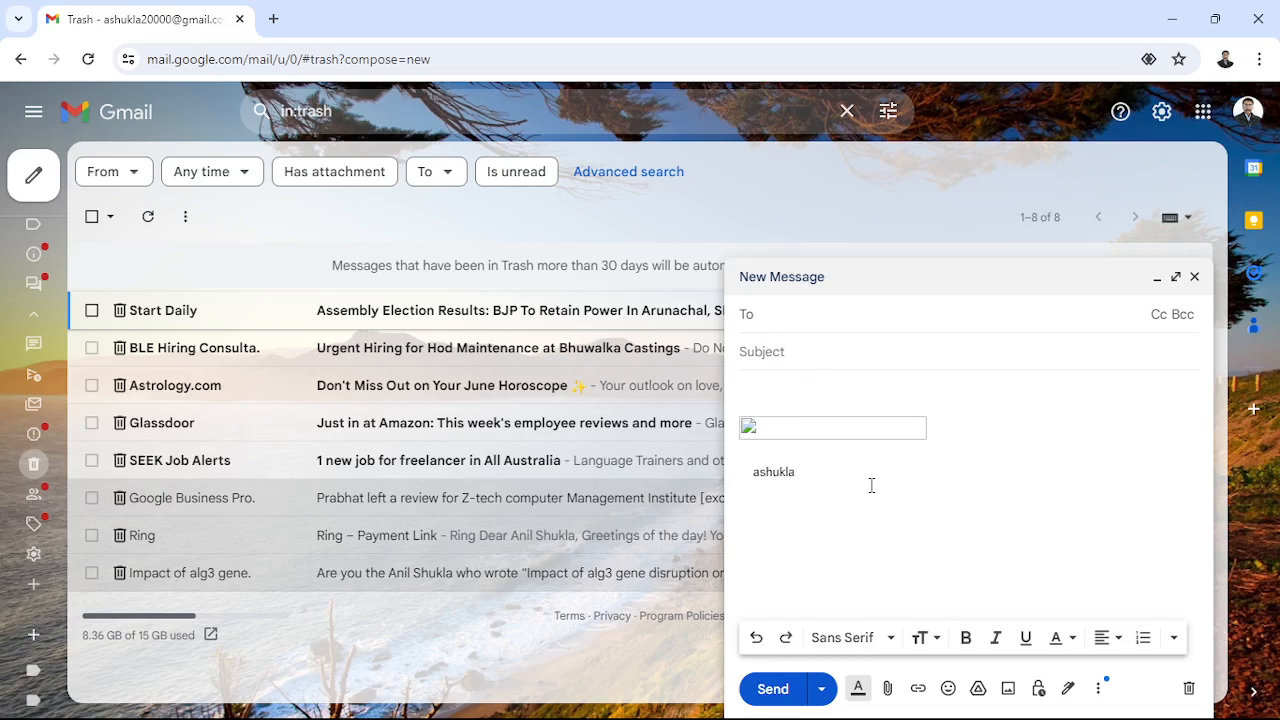
pyautogui.write('ash')
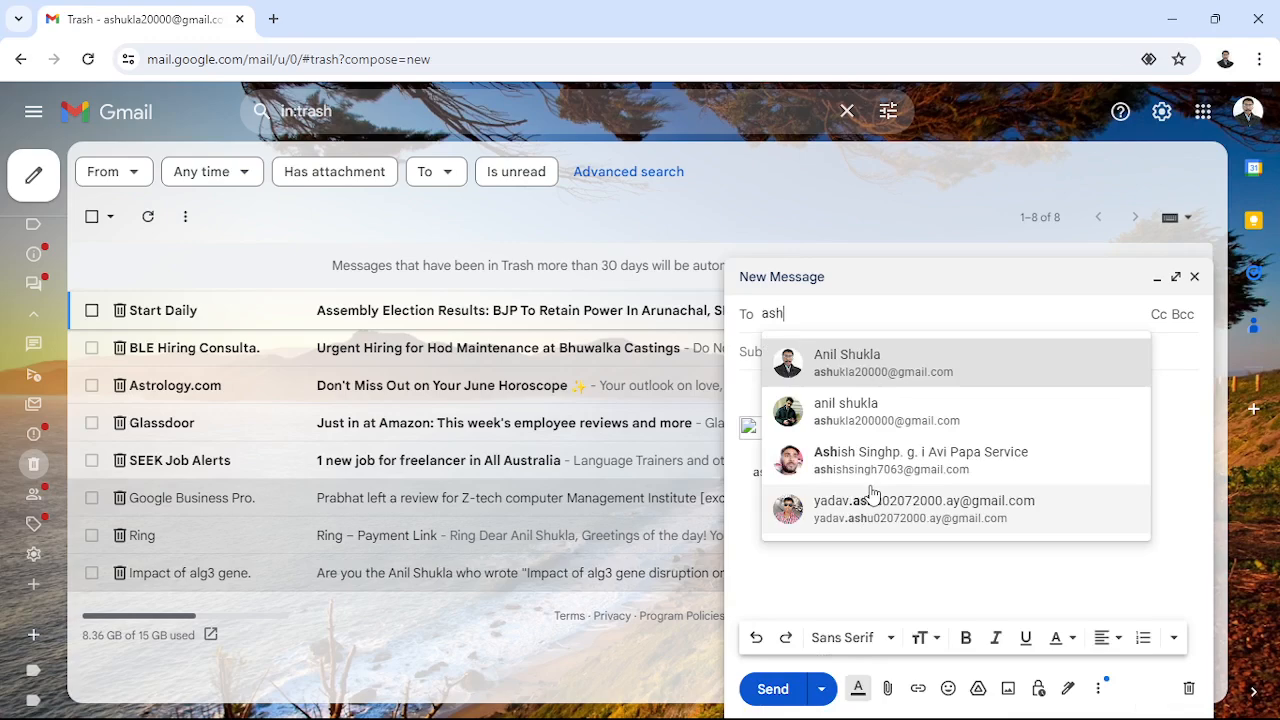
pyautogui.click(818, 368)
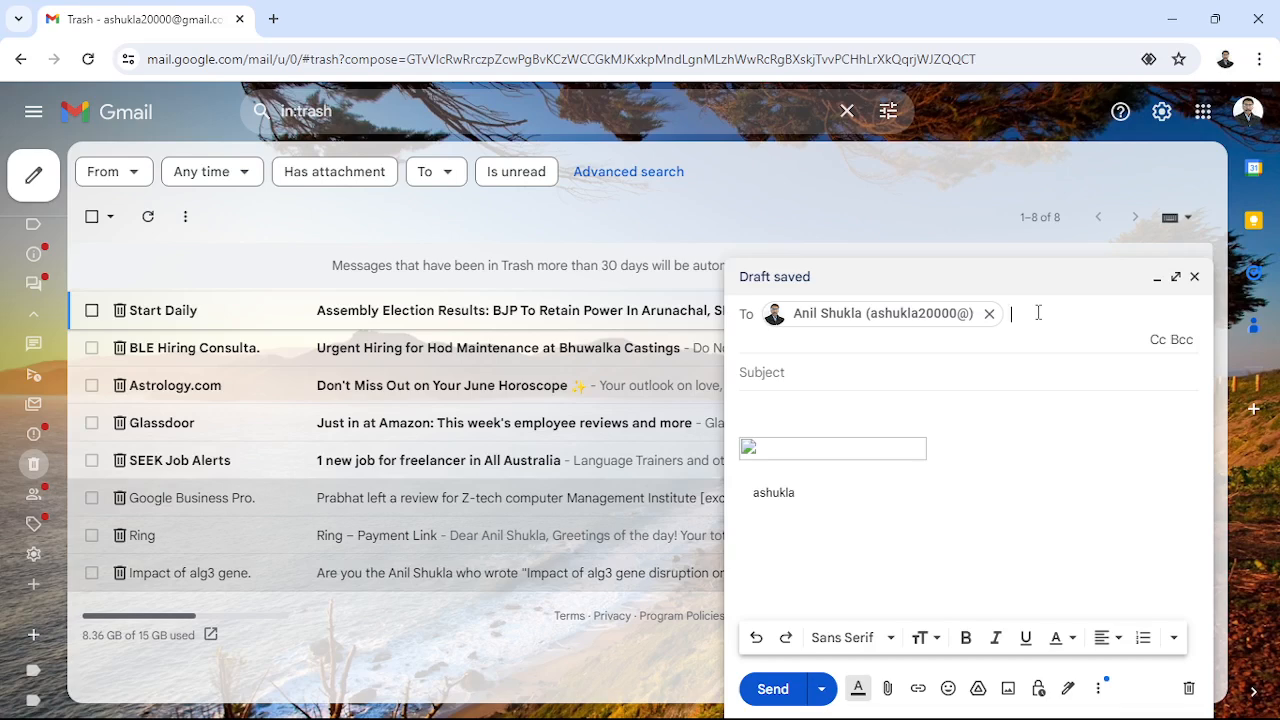
pyautogui.write('as')
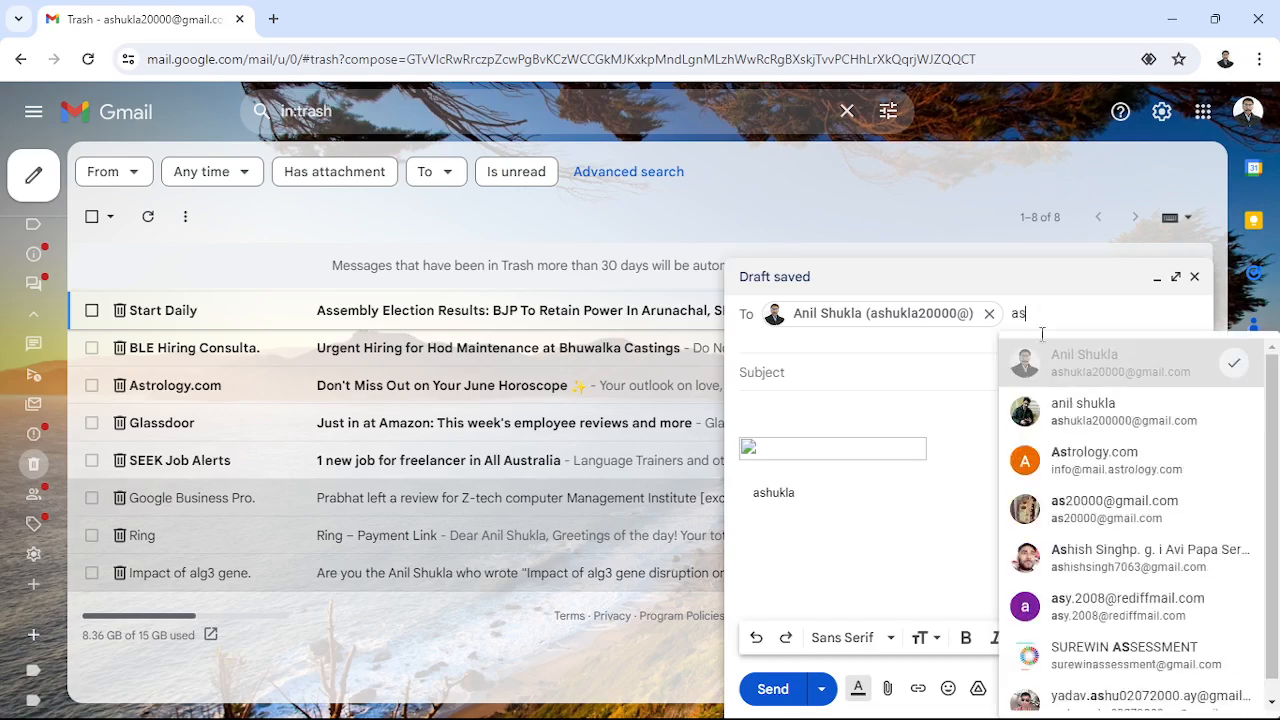
pyautogui.moveTo(1060, 418)
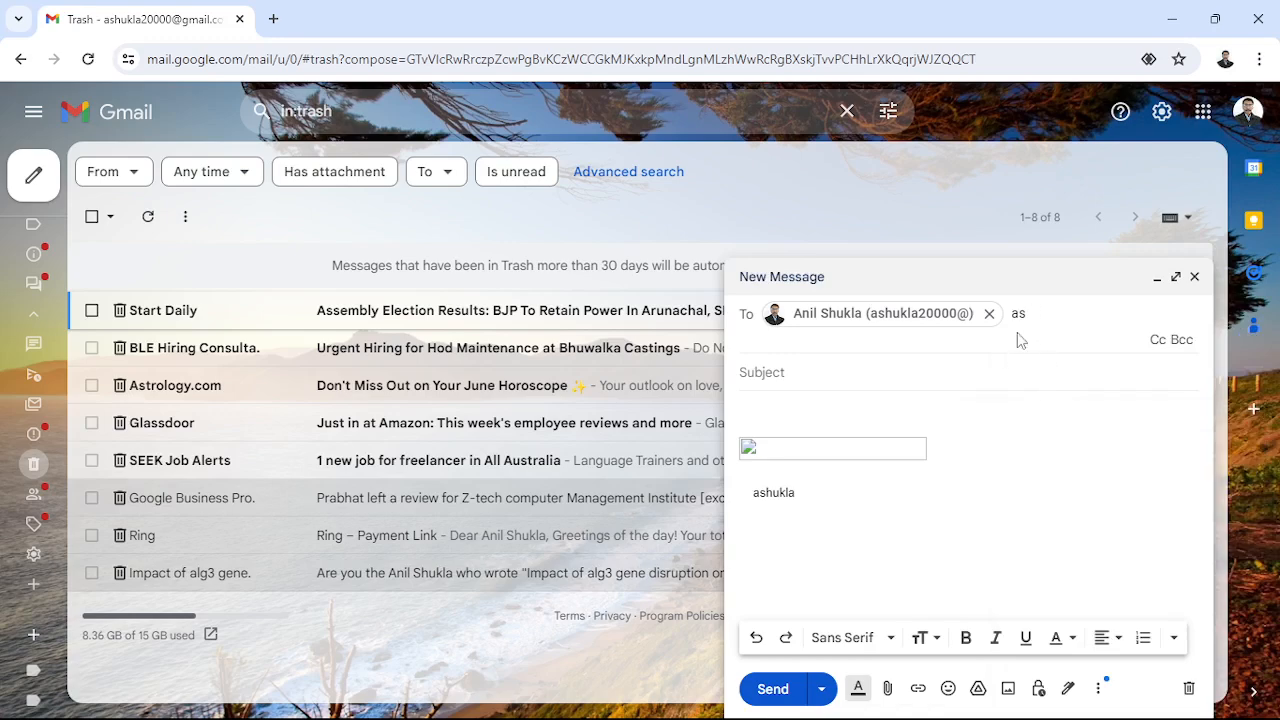
pyautogui.click(1025, 313)
pyautogui.click(1046, 412)
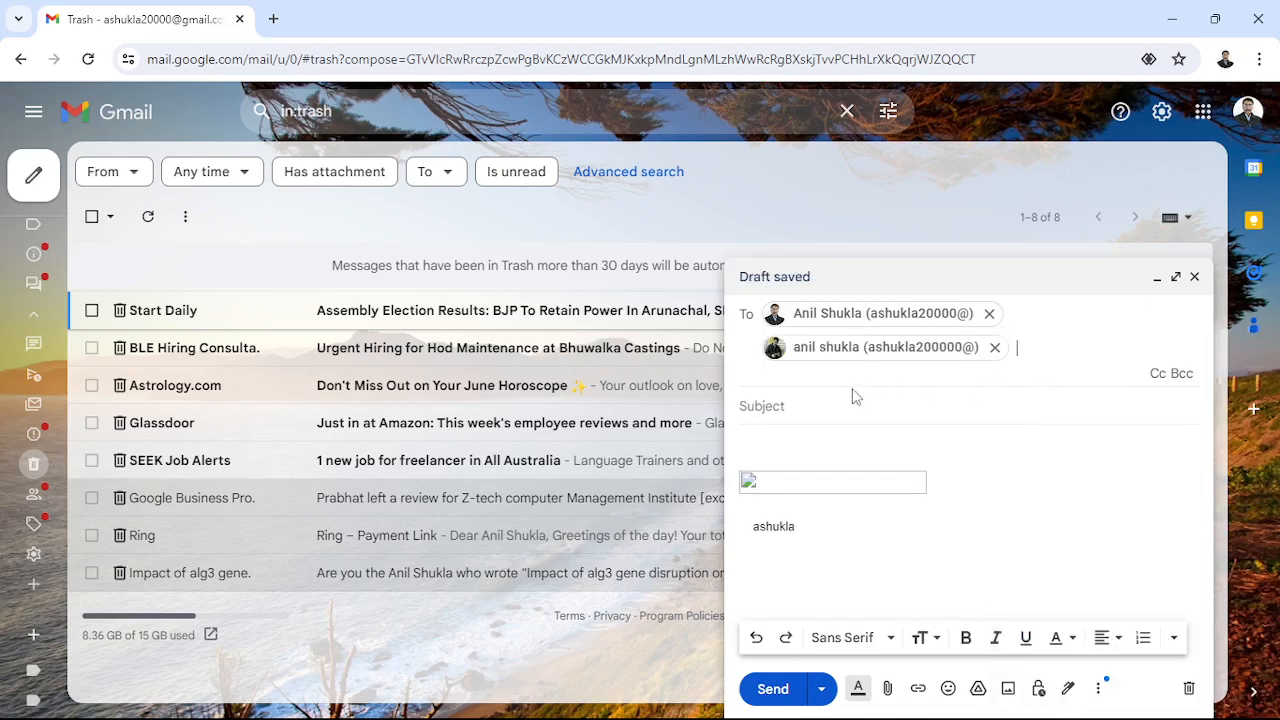
pyautogui.write('as')
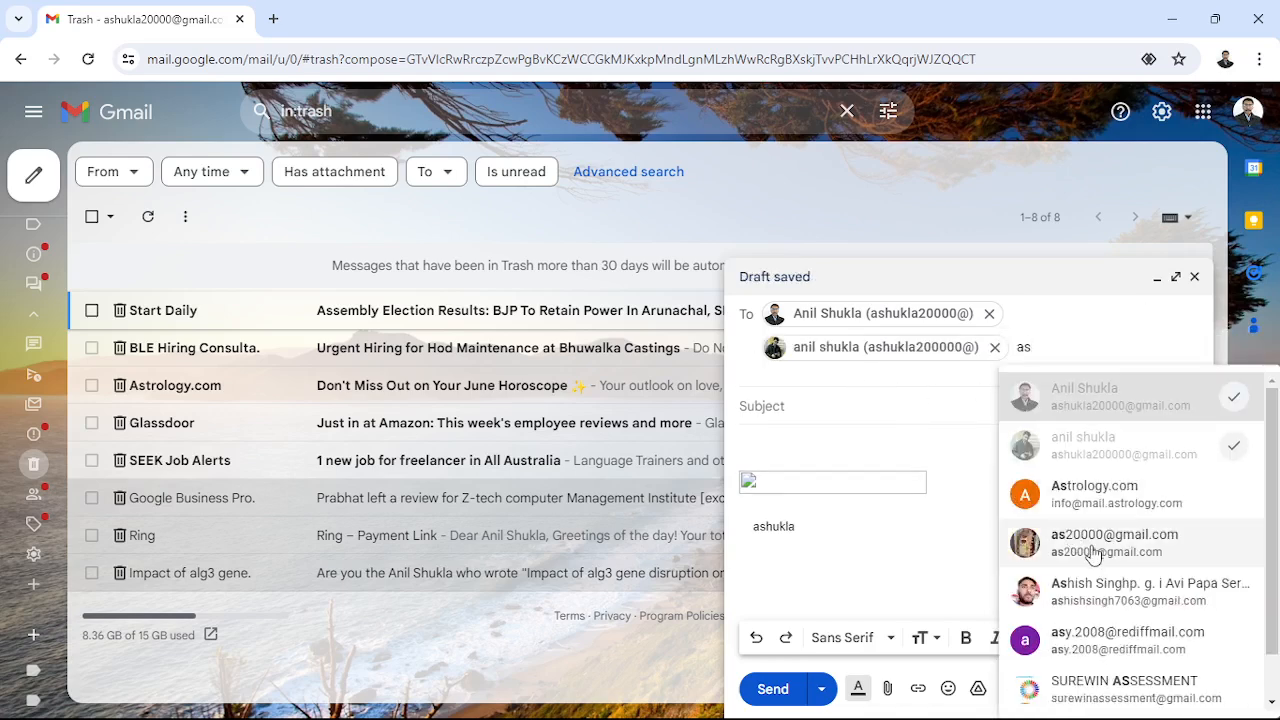
pyautogui.moveTo(1097, 562)
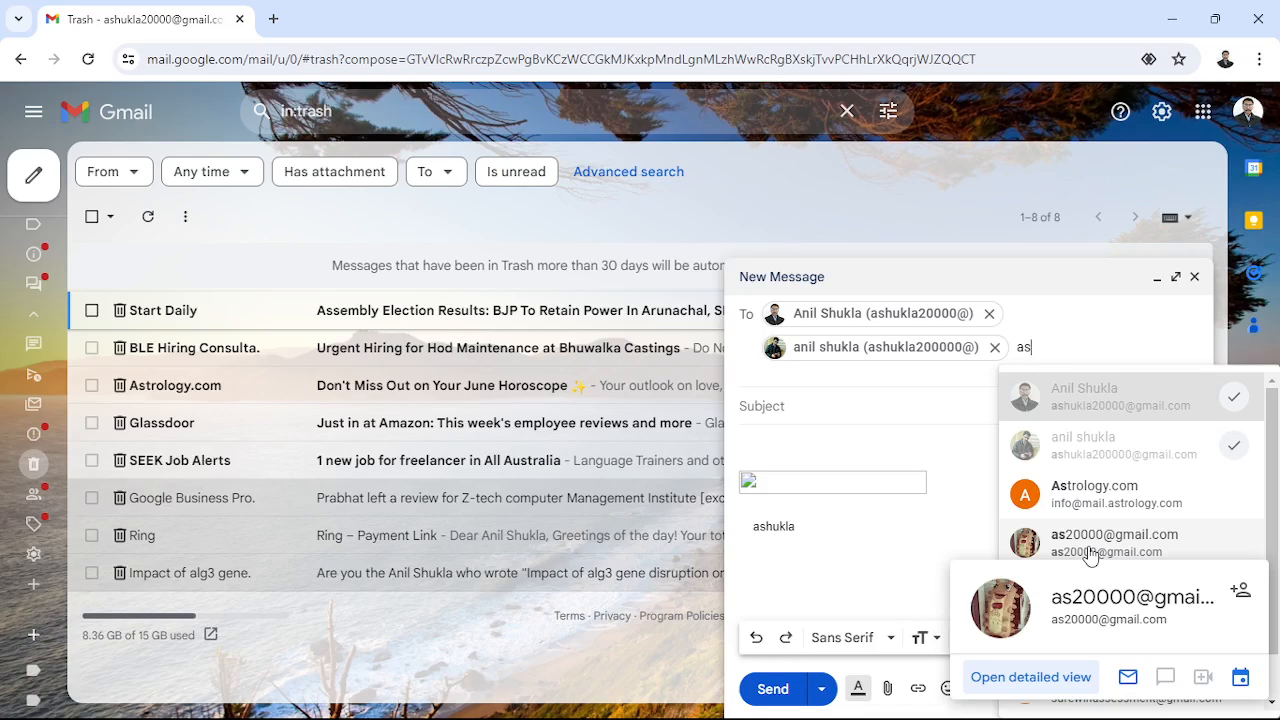
pyautogui.scroll(-1, 1090, 557)
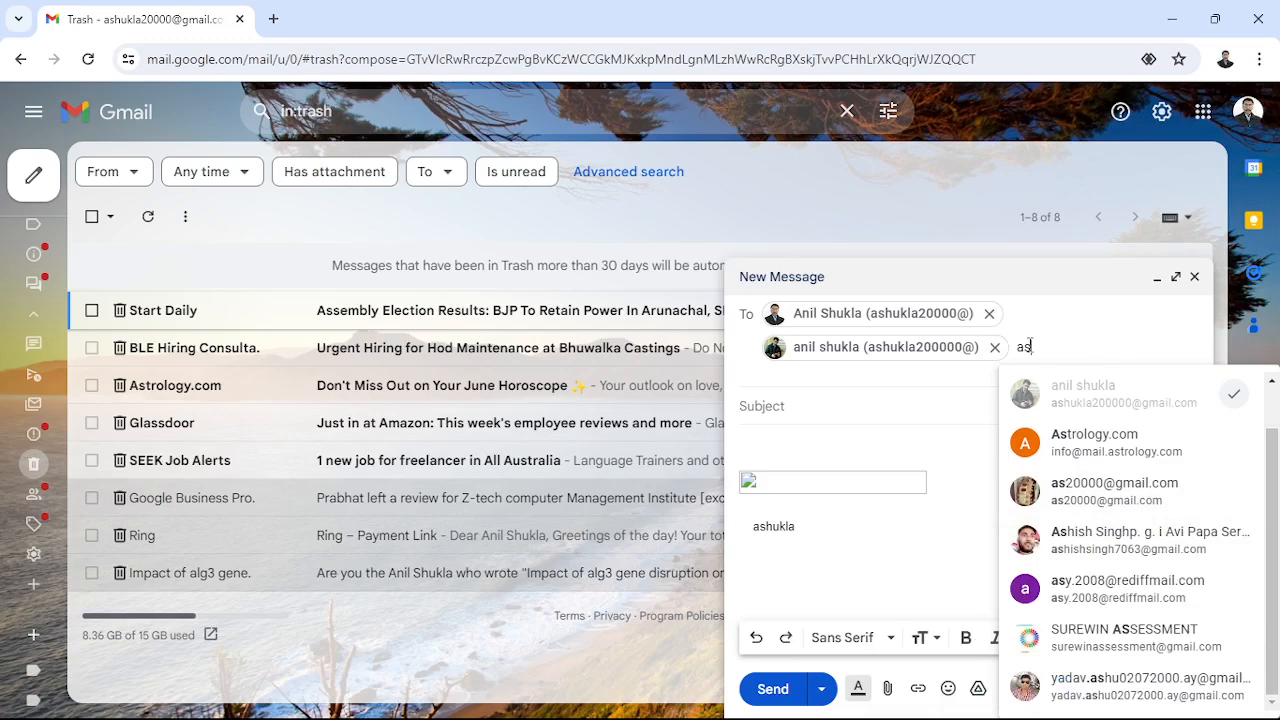
pyautogui.press('BackSpace')
pyautogui.press('BackSpace')
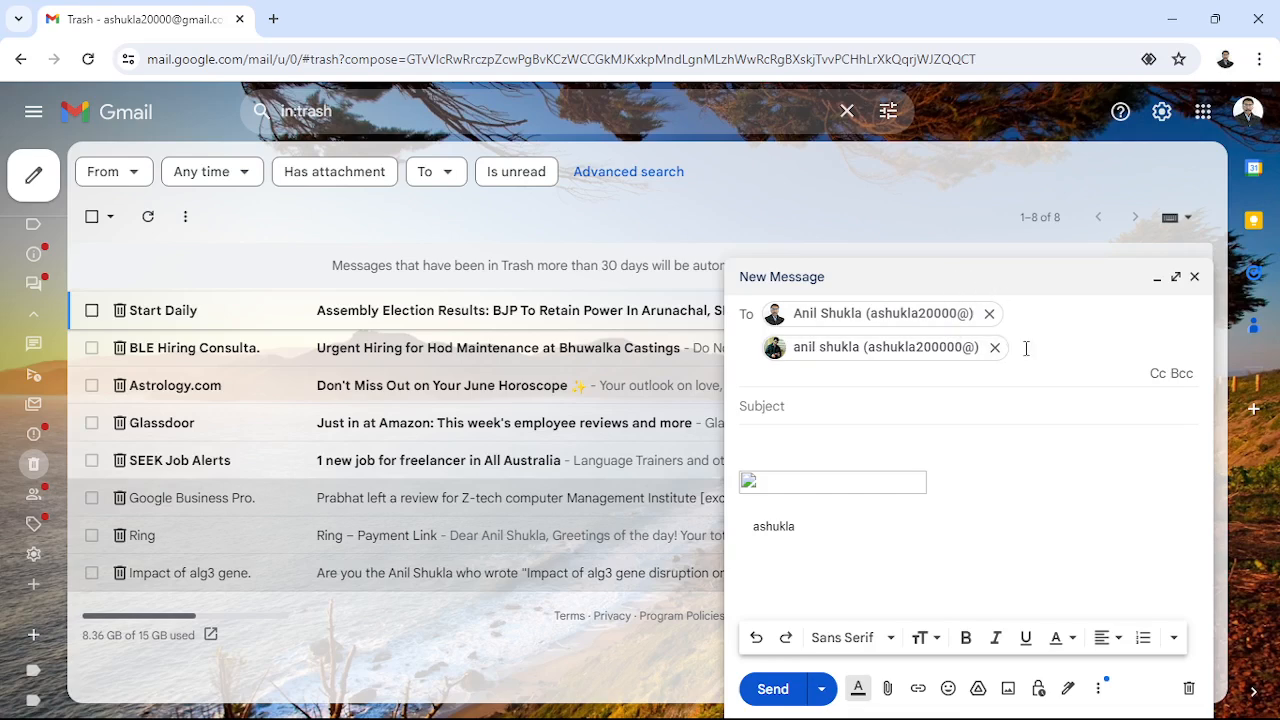
pyautogui.click(748, 405)
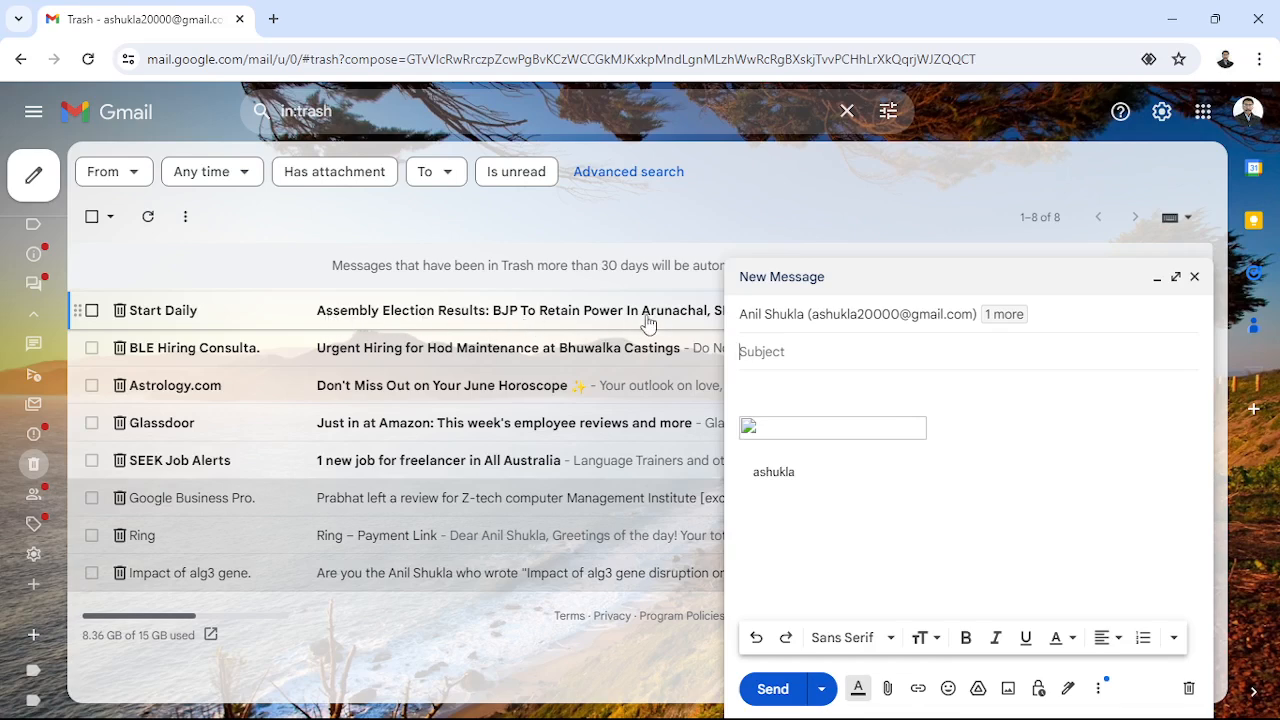
# - Clear the draft's body by deleting the default signature and its image
pyautogui.click(749, 382)
pyautogui.moveTo(746, 383); pyautogui.dragTo(860, 531)
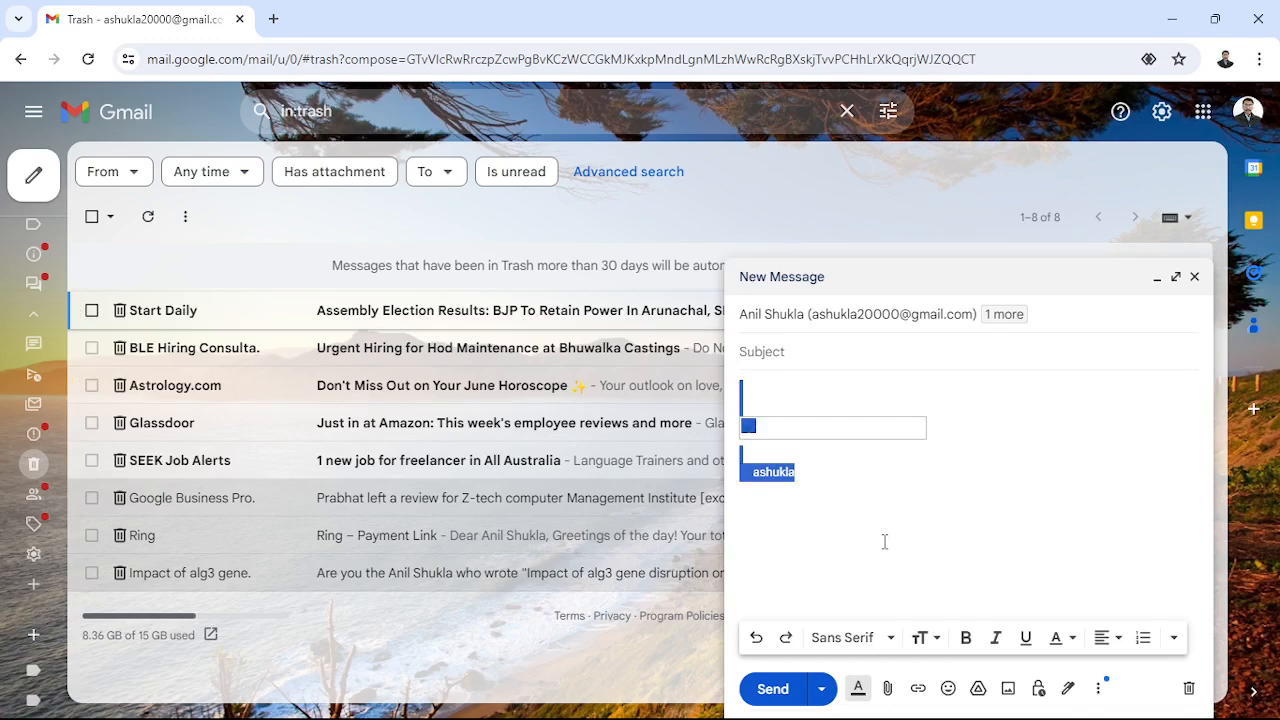
pyautogui.press('Delete')
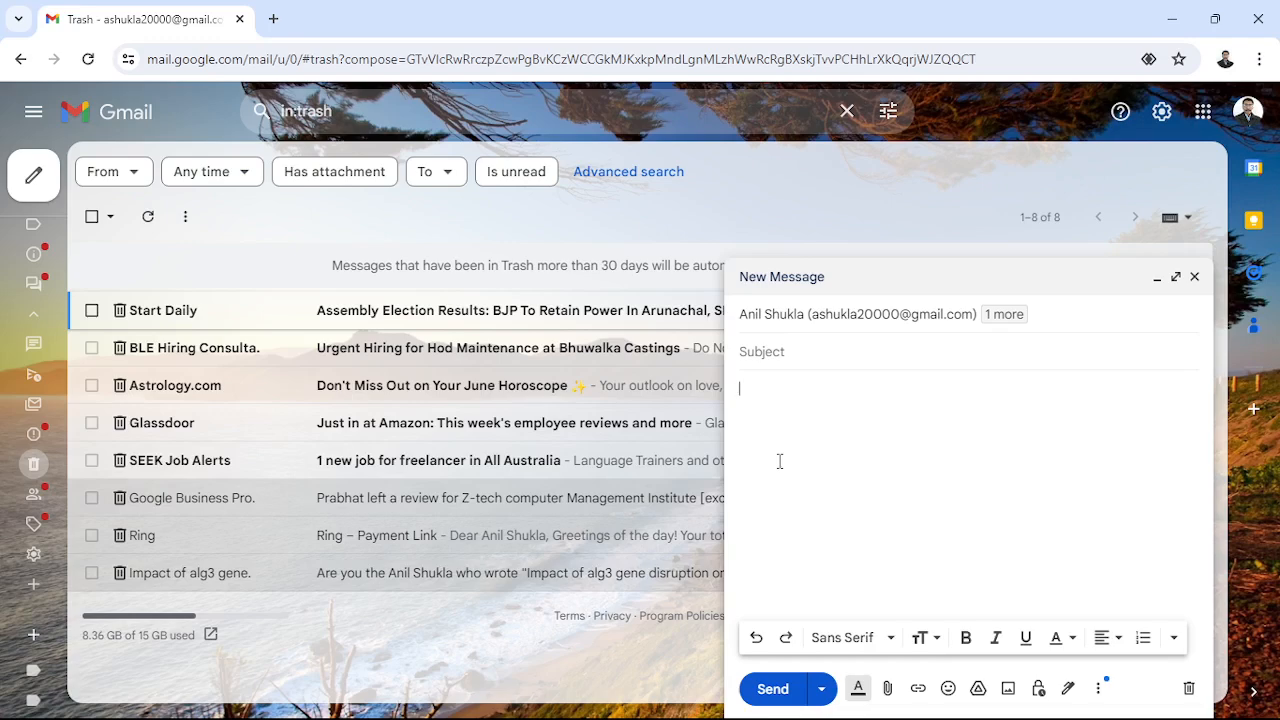
# - Attach 12.PNG, 23.jpg, 24.jpg, 25.jpg and 26.jpg from lap 2 (F:) > data2
pyautogui.click(888, 697)
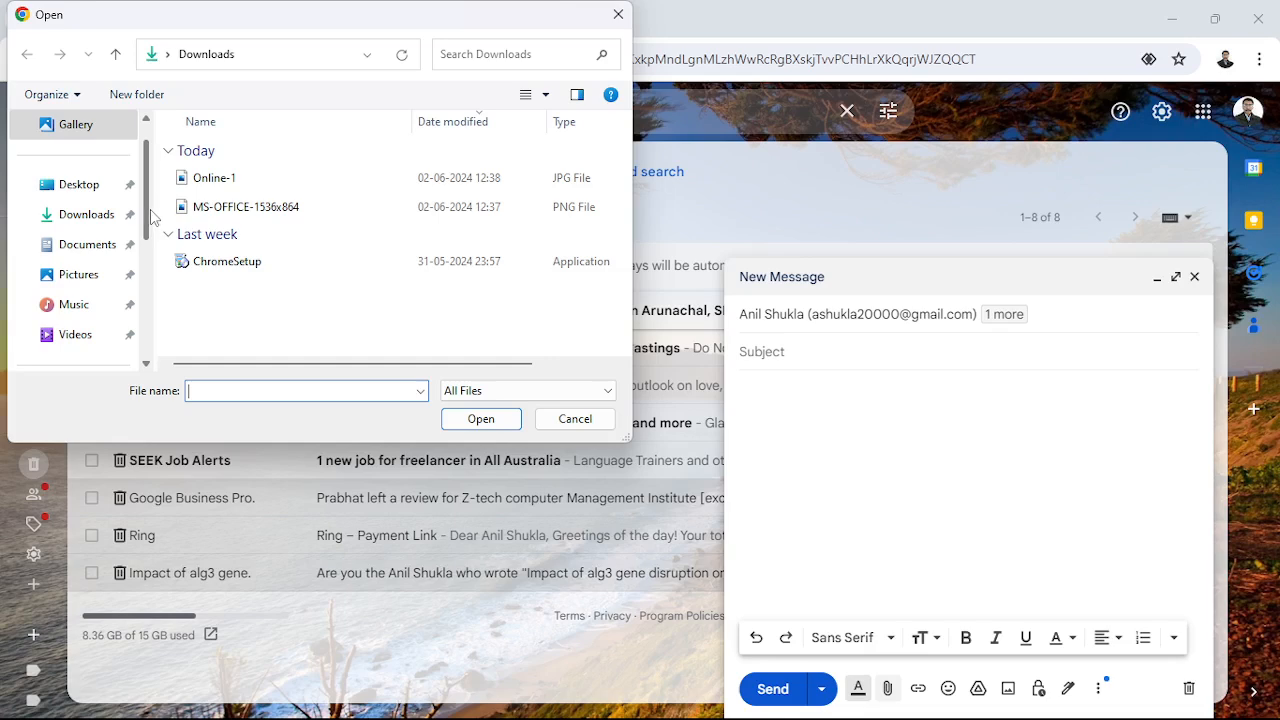
pyautogui.moveTo(148, 218); pyautogui.dragTo(150, 298)
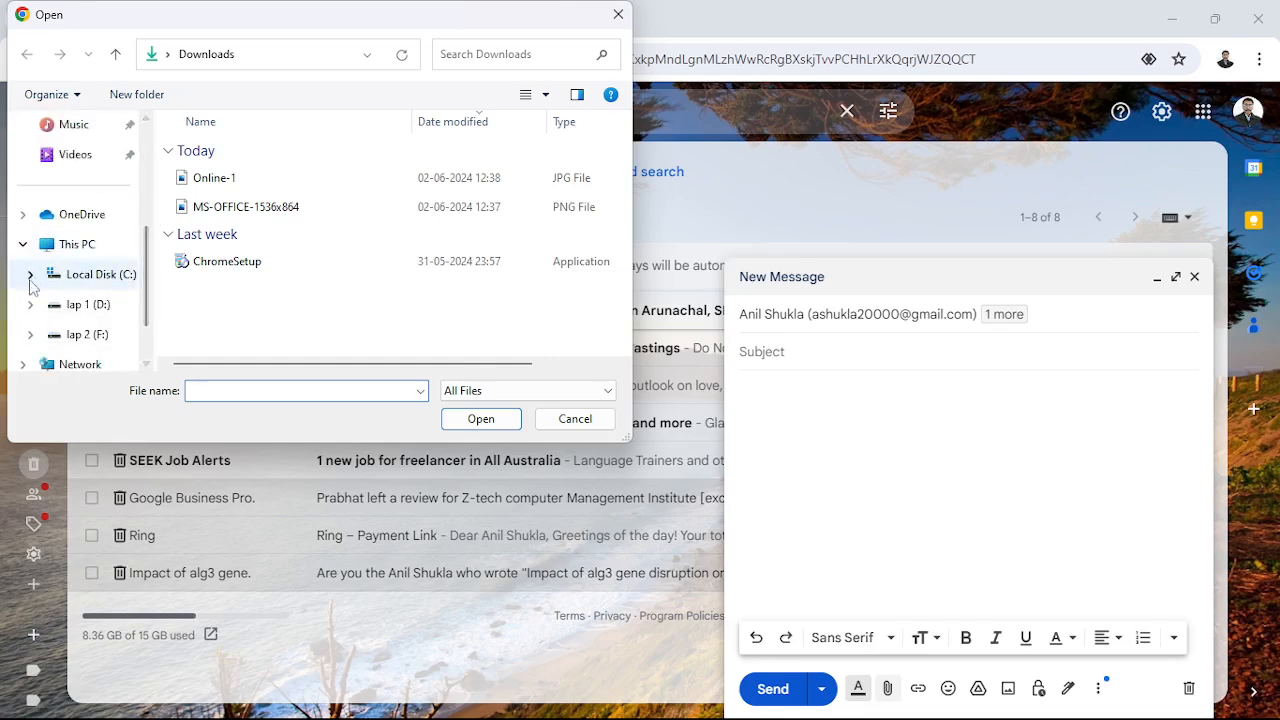
pyautogui.scroll(-1, 73, 340)
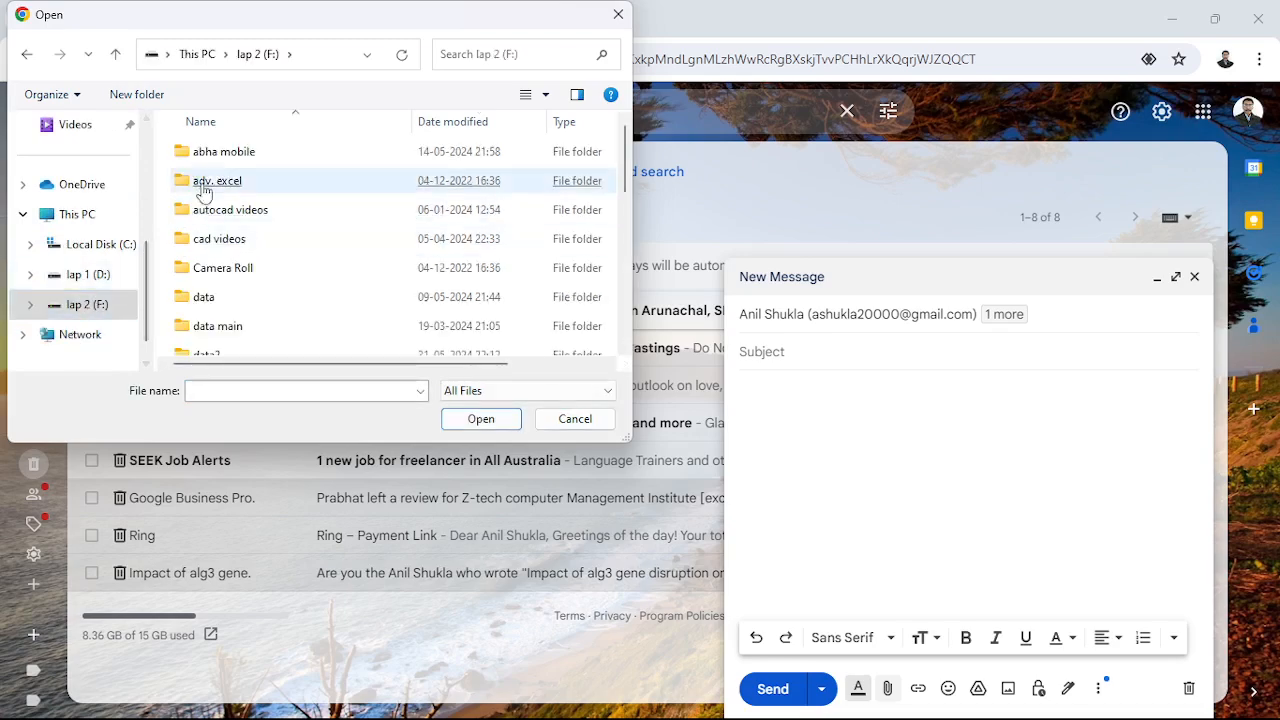
pyautogui.scroll(-1, 190, 333)
pyautogui.doubleClick(205, 283)
pyautogui.scroll(-8, 197, 292)
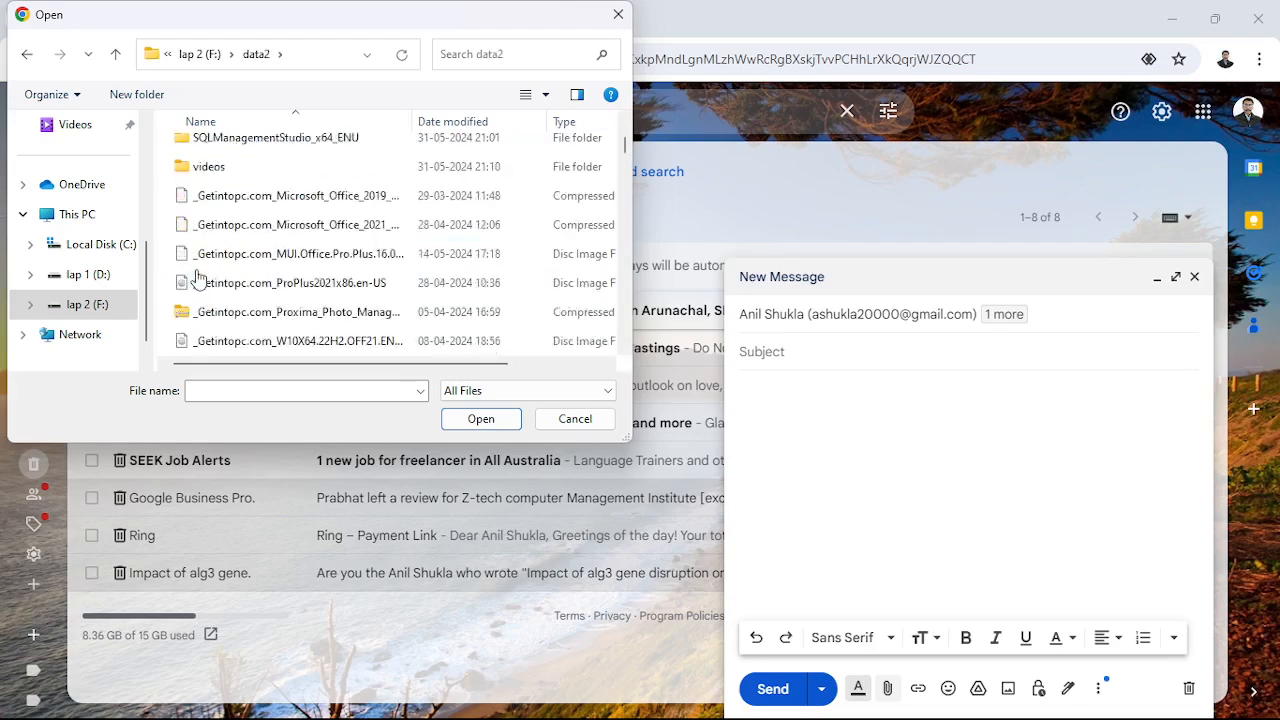
pyautogui.scroll(2, 197, 265)
pyautogui.click(197, 265)
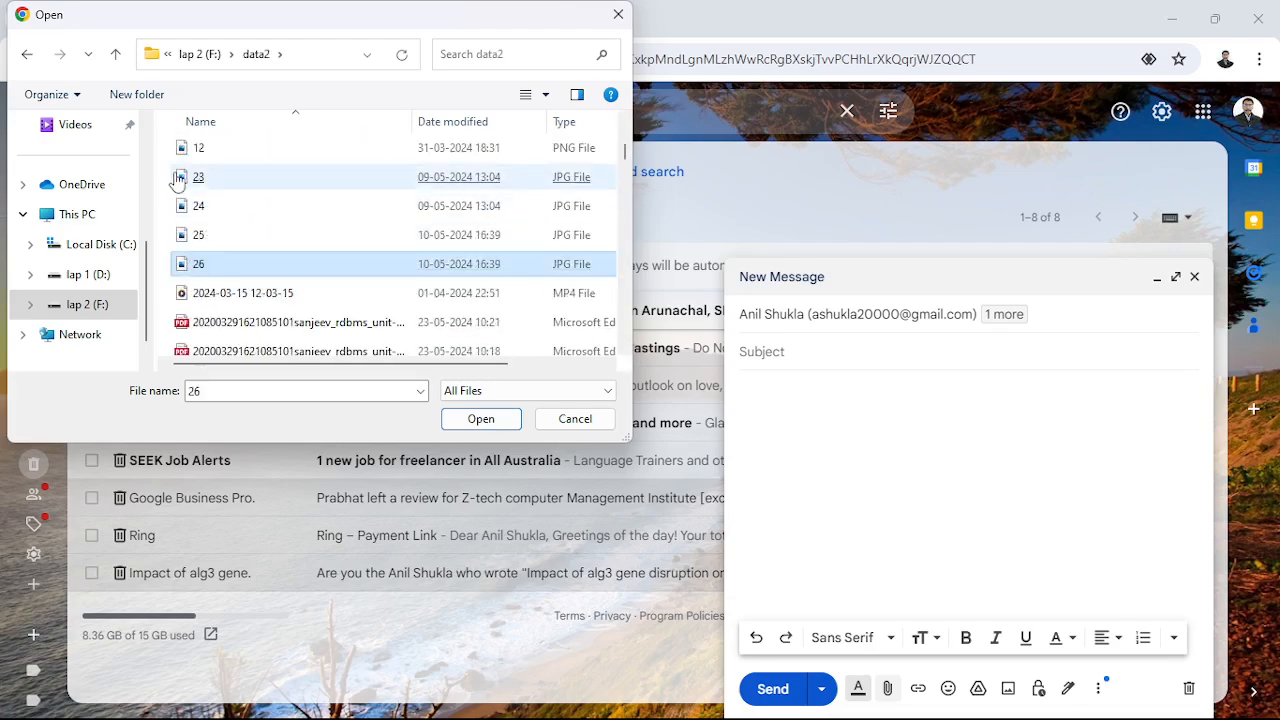
pyautogui.moveTo(166, 153); pyautogui.dragTo(180, 268)
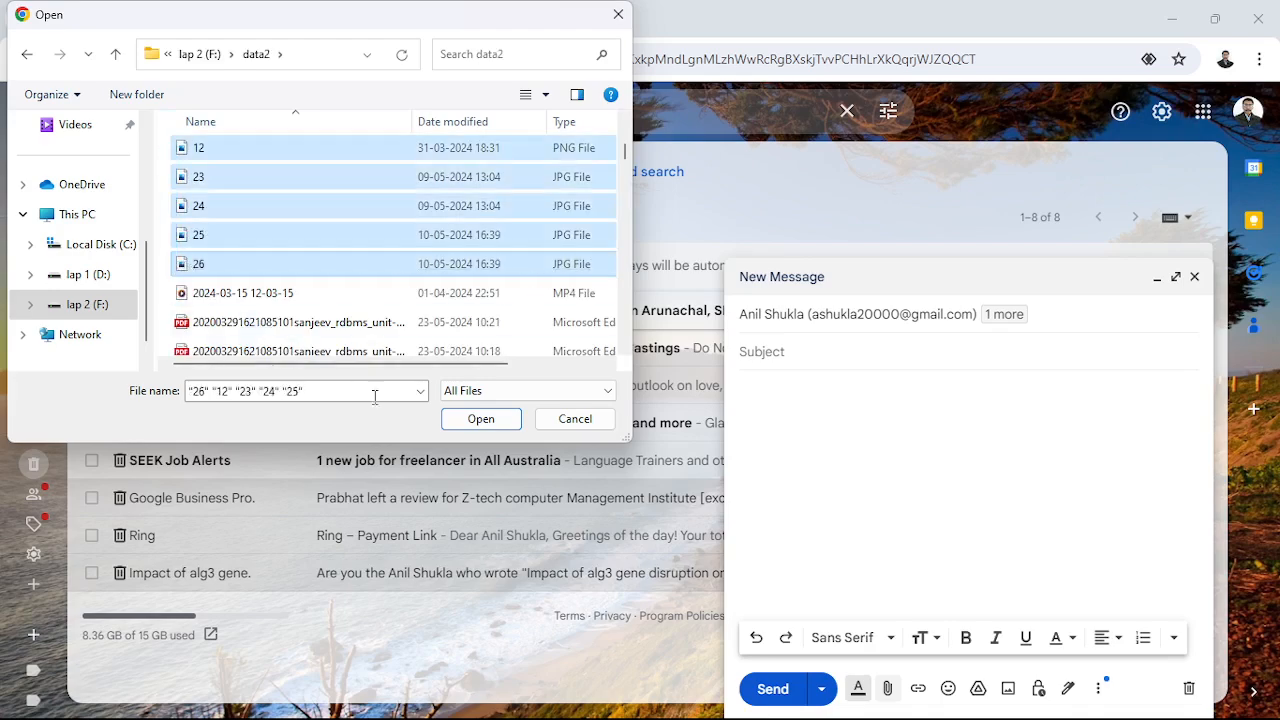
pyautogui.click(457, 427)
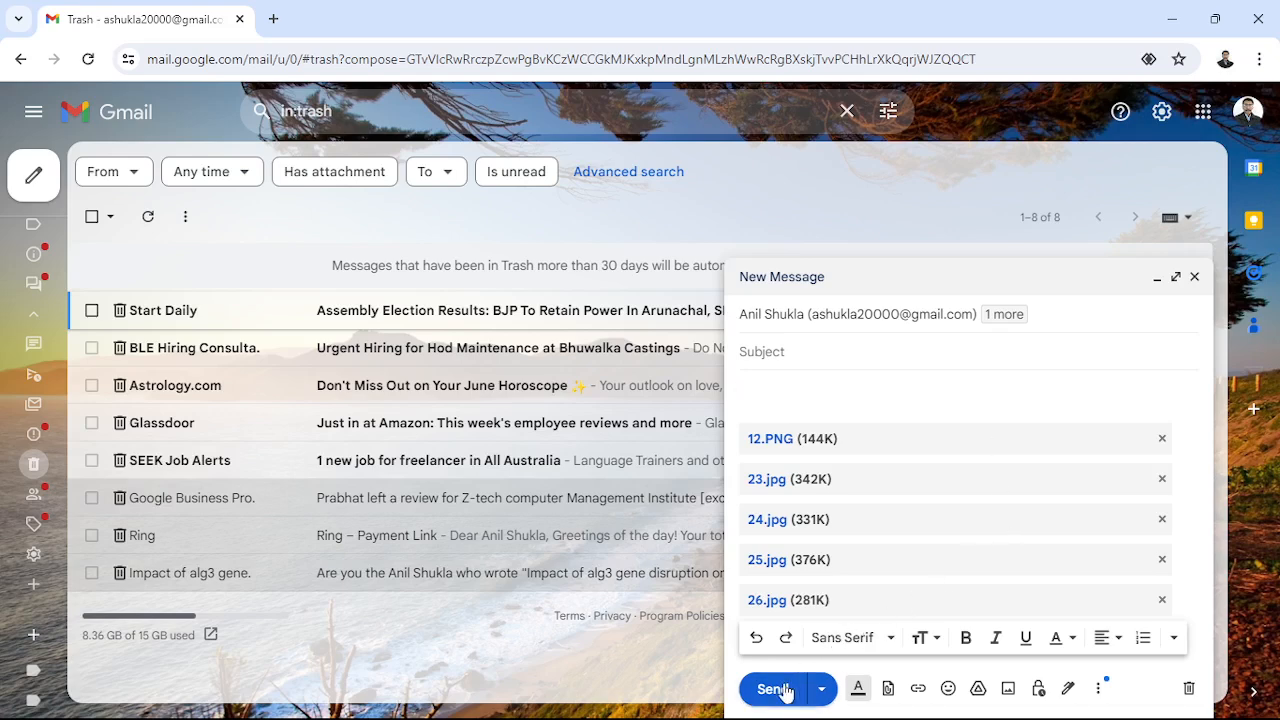
# - Send the five-image email without a subject
pyautogui.click(786, 408)
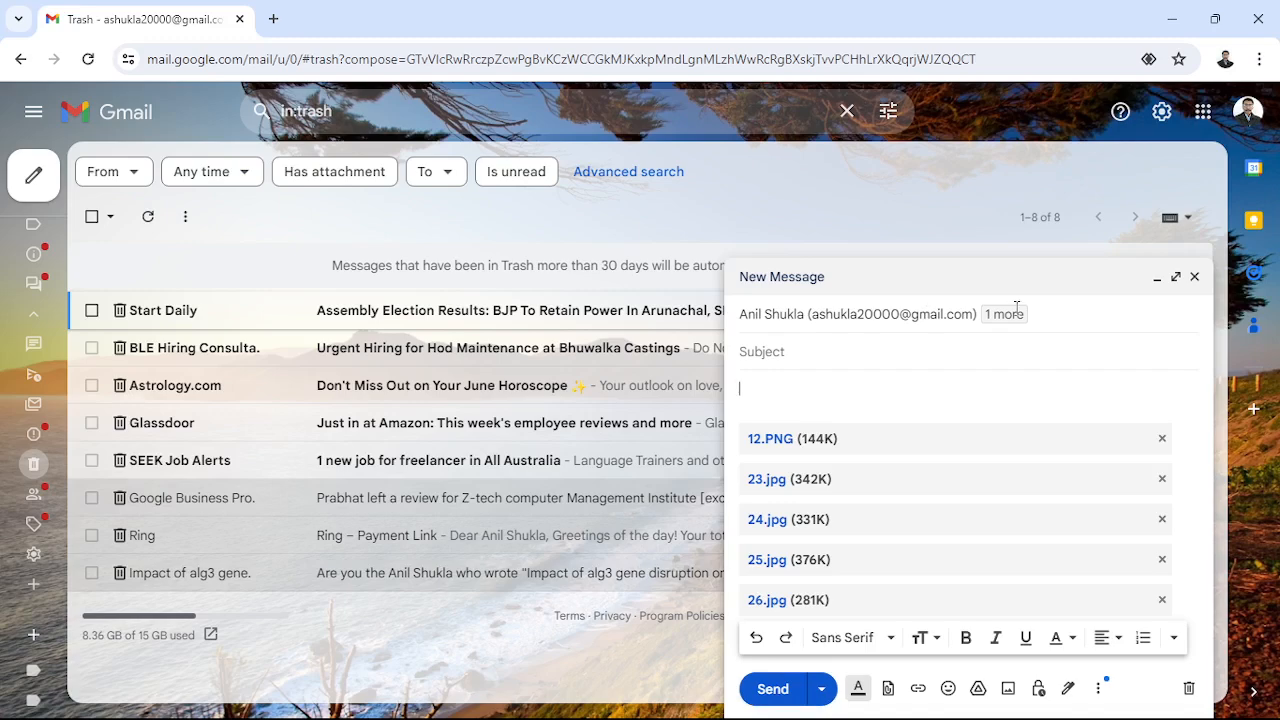
pyautogui.click(772, 690)
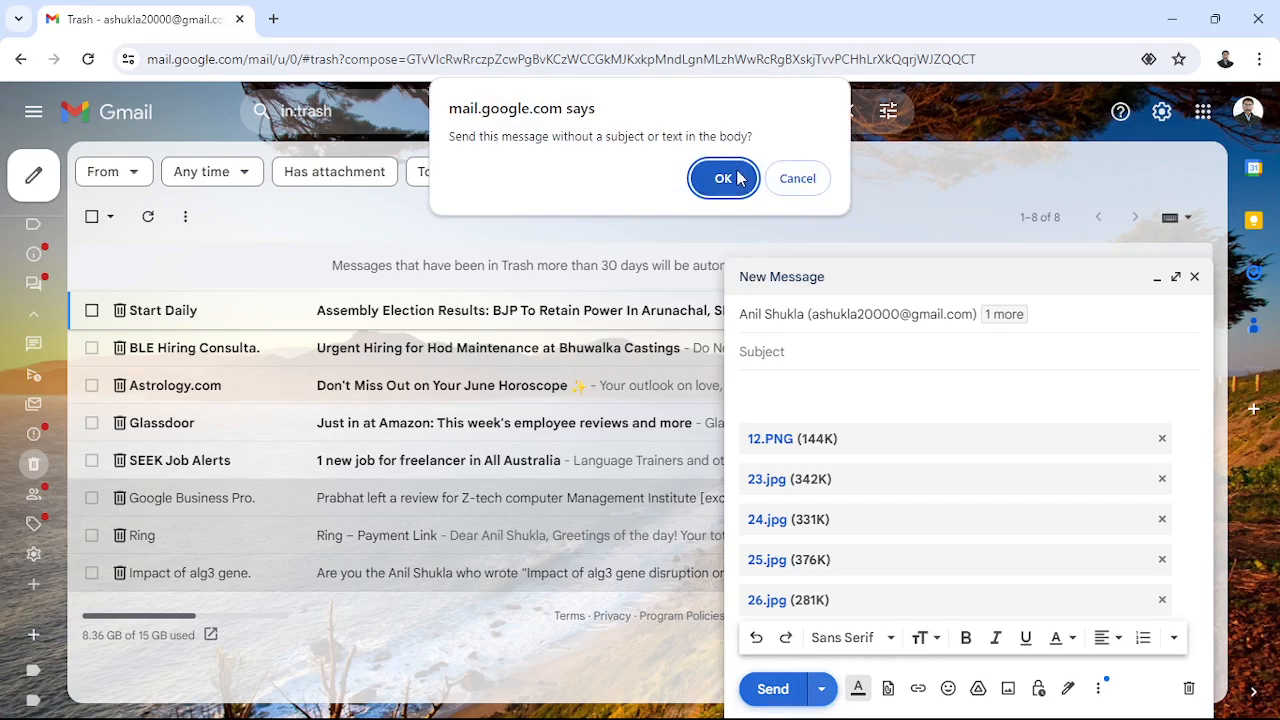
pyautogui.click(724, 178)
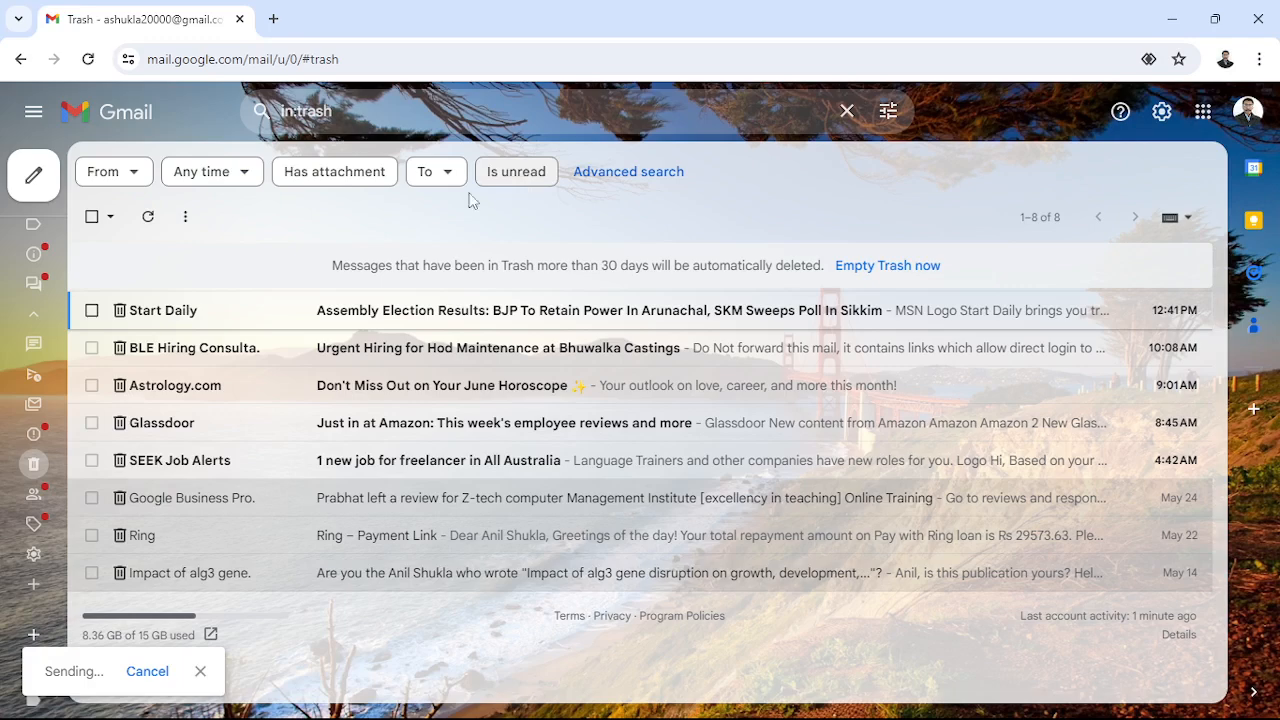
# - Open two new message windows, return to the inbox, then close both empty windows
pyautogui.click(45, 178)
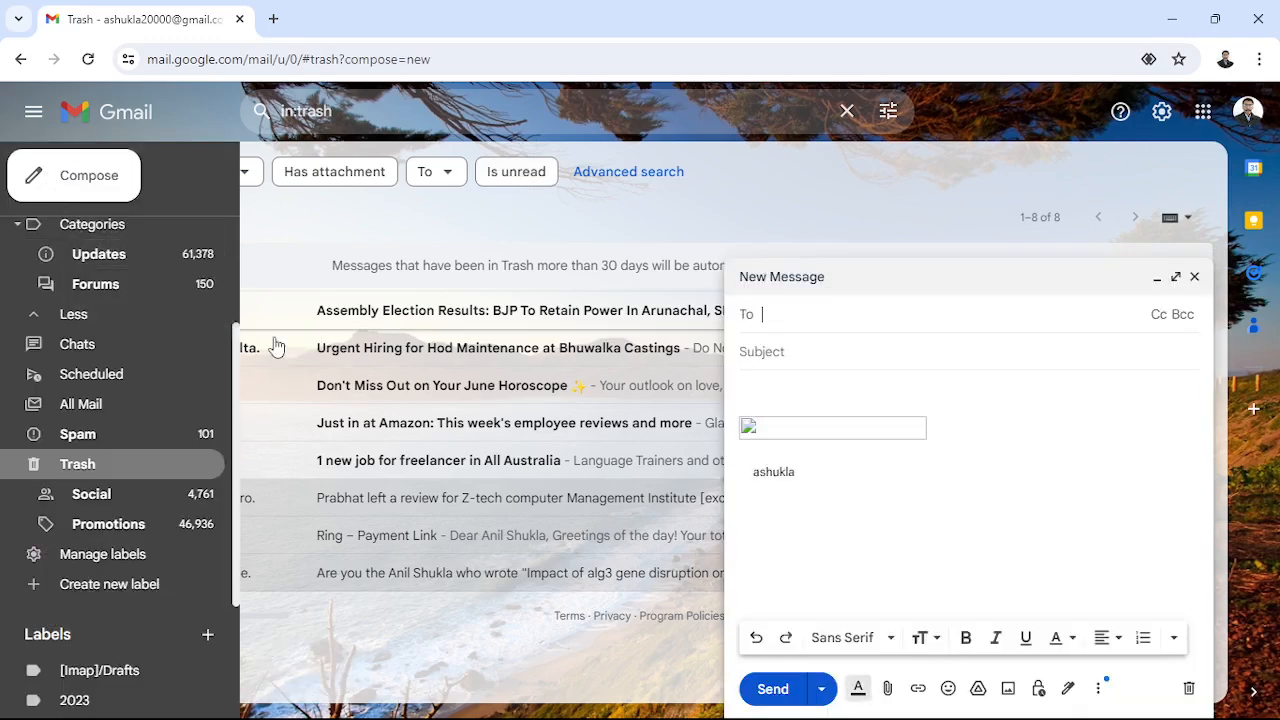
pyautogui.click(31, 177)
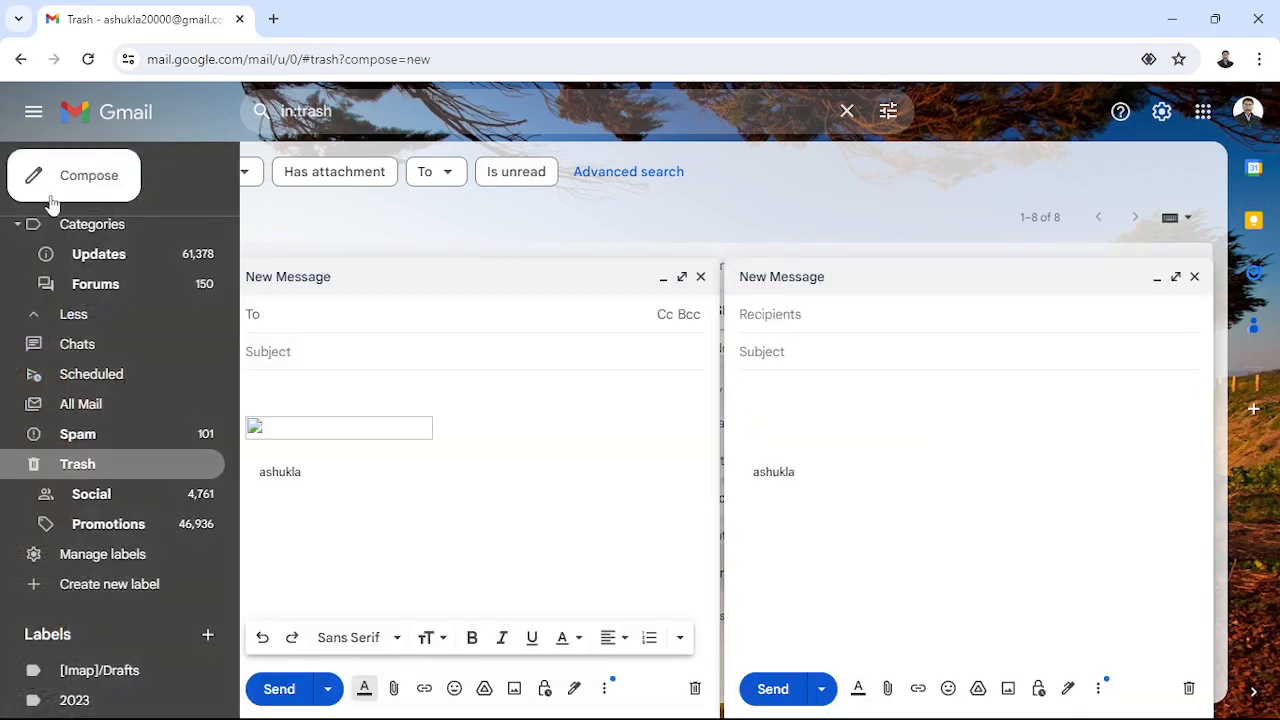
pyautogui.scroll(3, 87, 265)
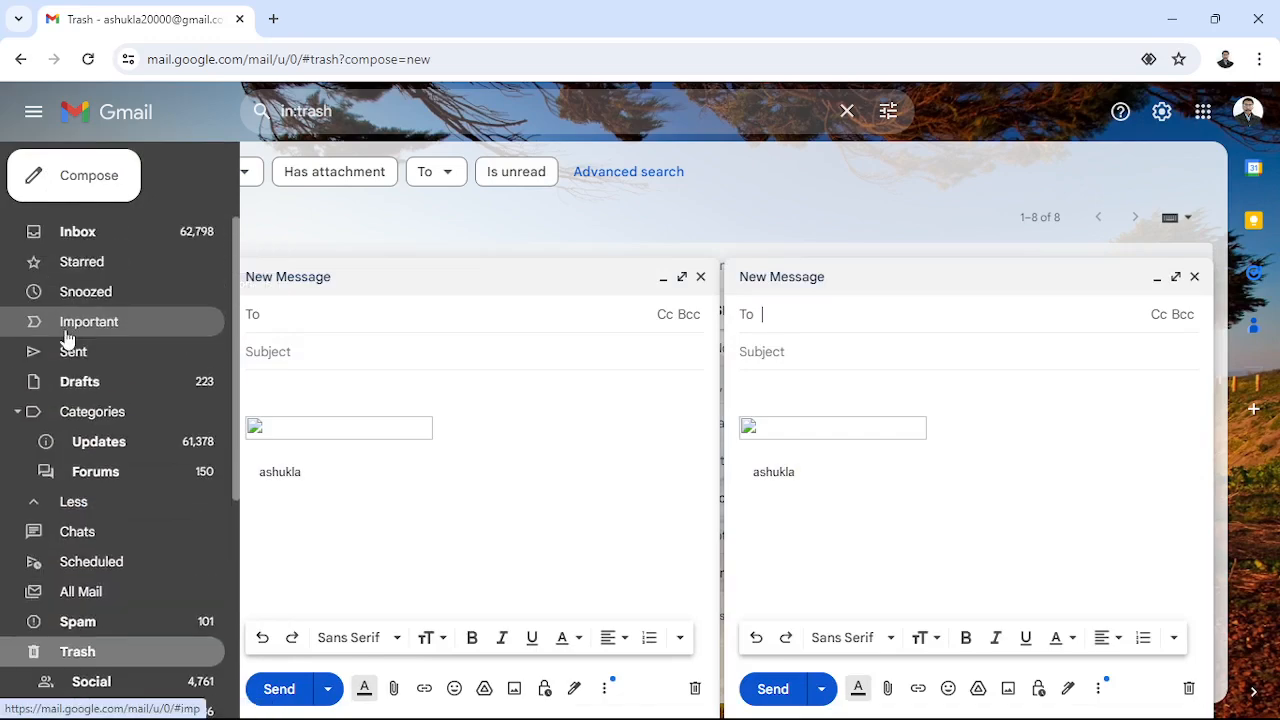
pyautogui.click(57, 232)
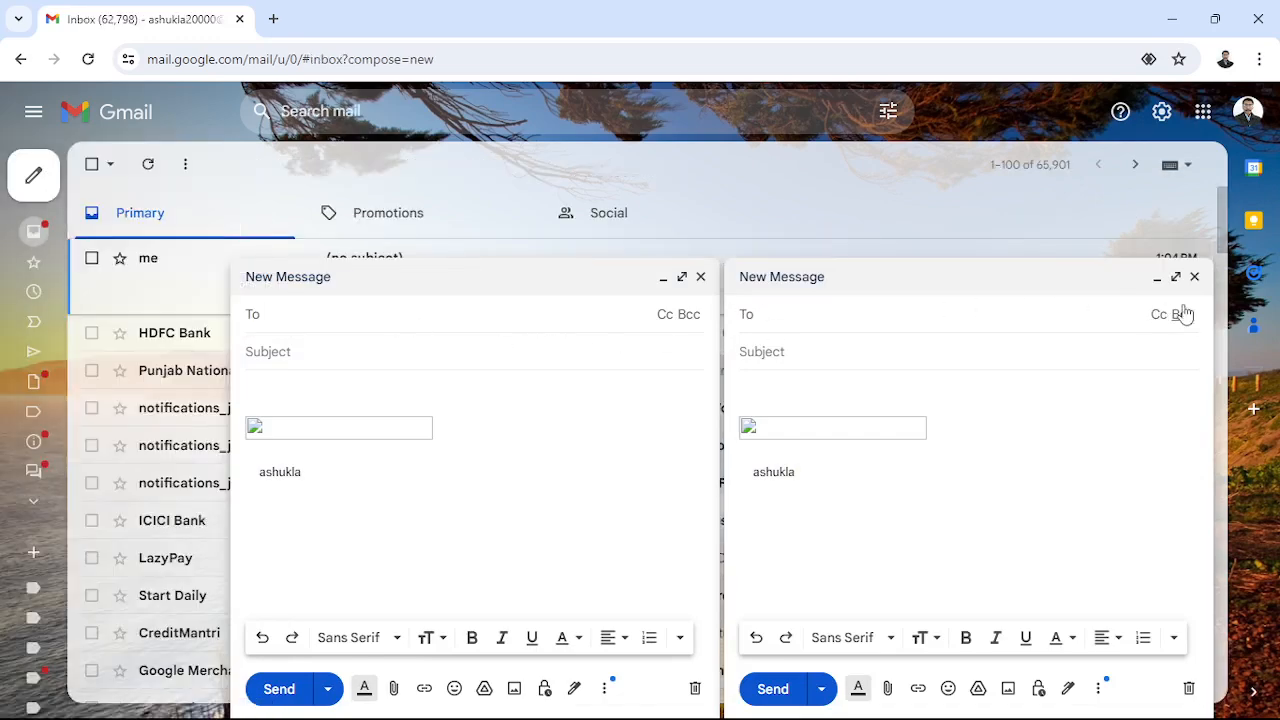
pyautogui.click(1195, 277)
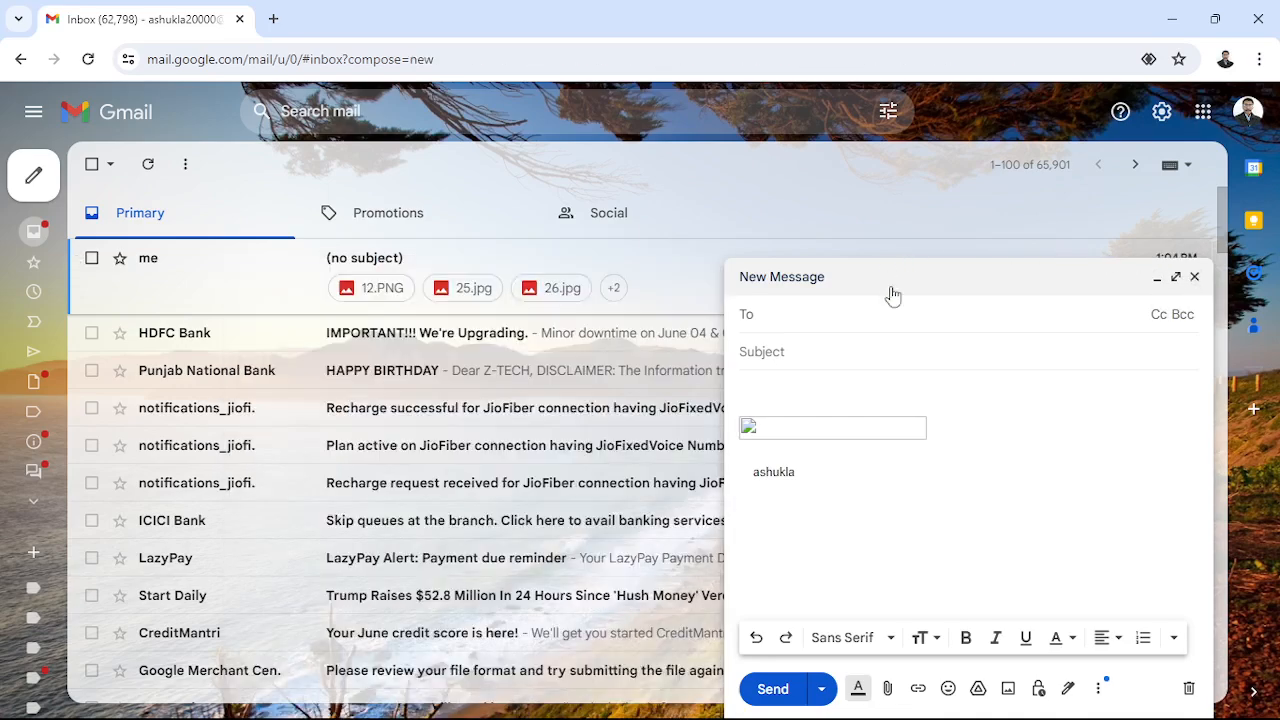
pyautogui.click(1195, 277)
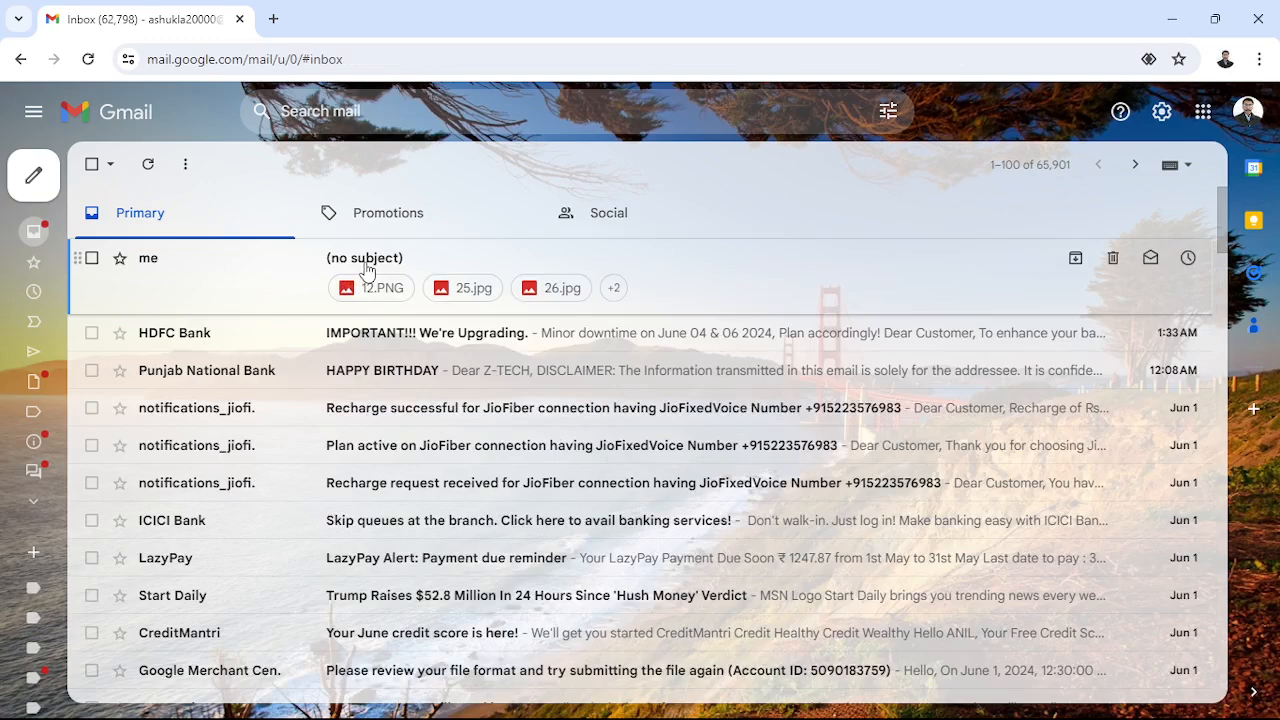
# - Open the (no subject) email with five attachments, start forwarding it, and open a blank new message
pyautogui.click(366, 268)
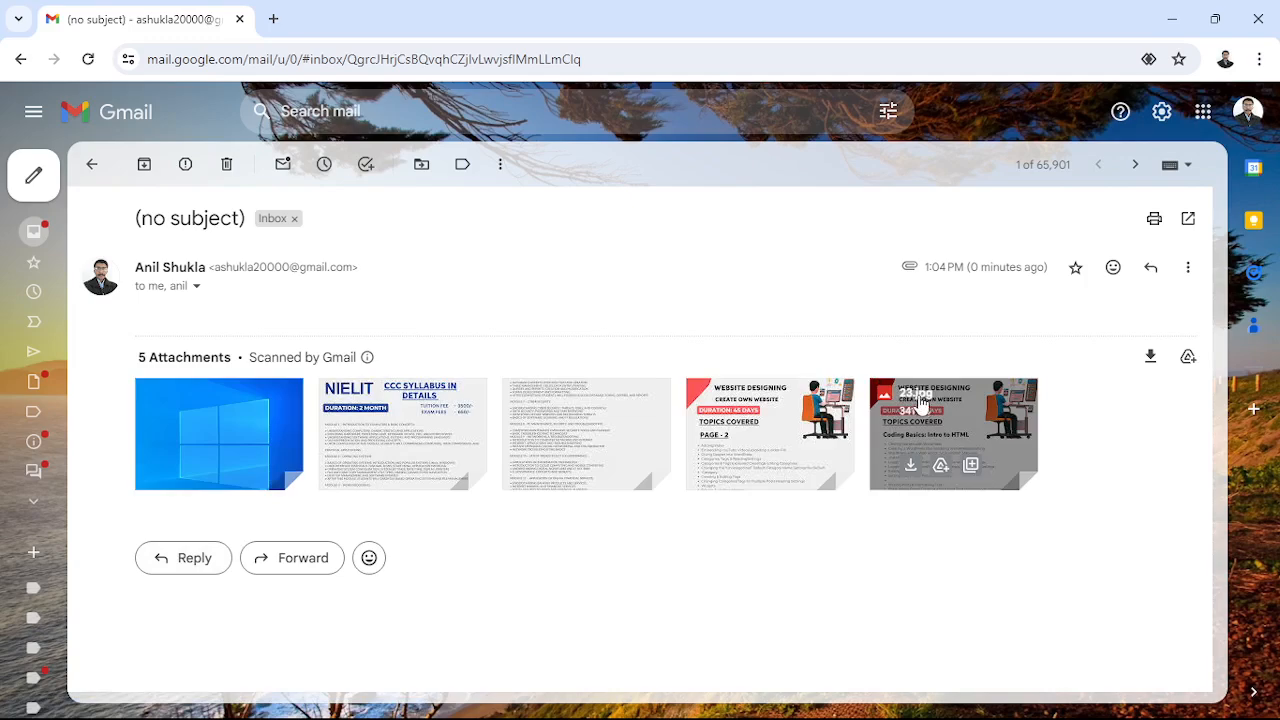
pyautogui.click(277, 567)
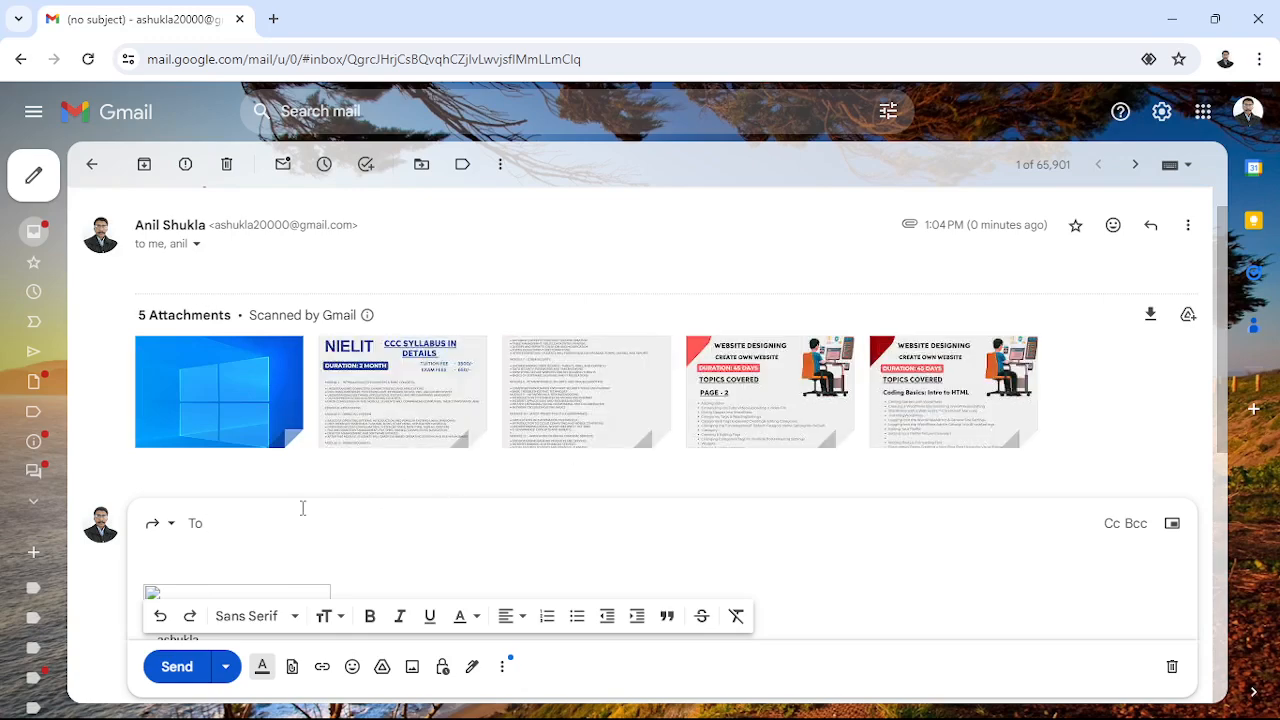
pyautogui.click(34, 175)
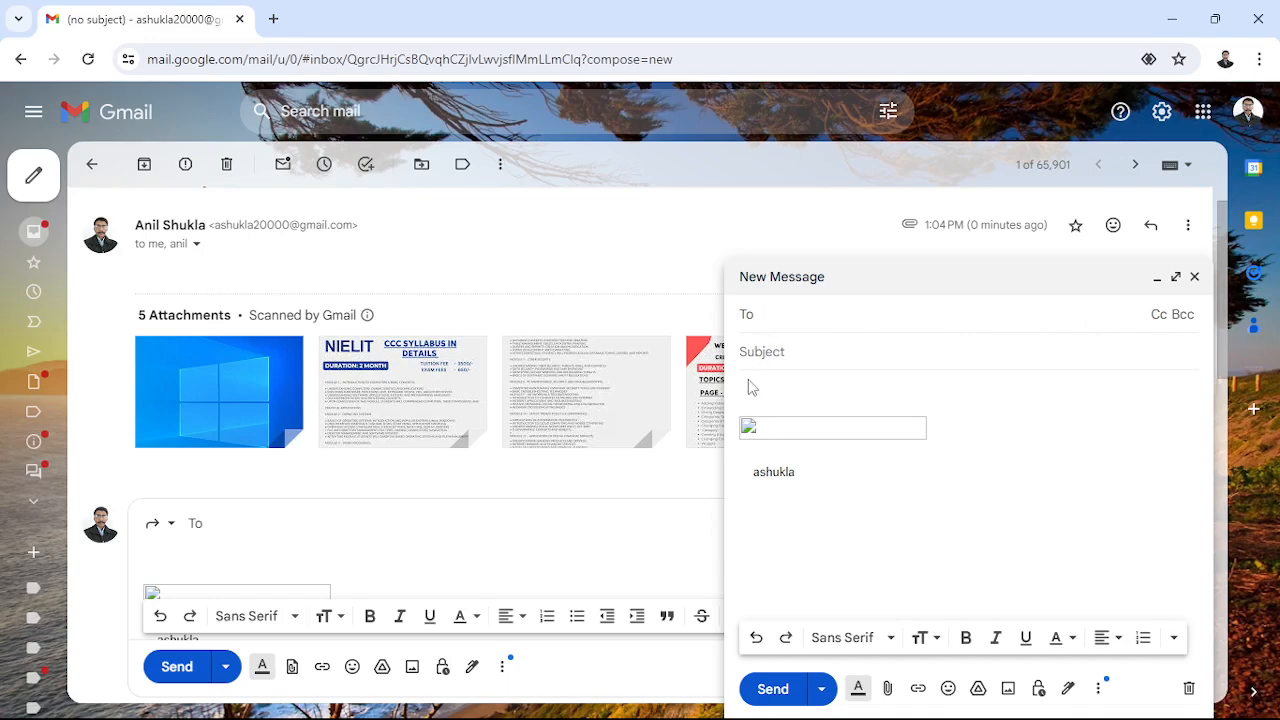
# - Delete the default signature and image from the new message body and add a Bcc line
pyautogui.moveTo(746, 392); pyautogui.dragTo(869, 466)
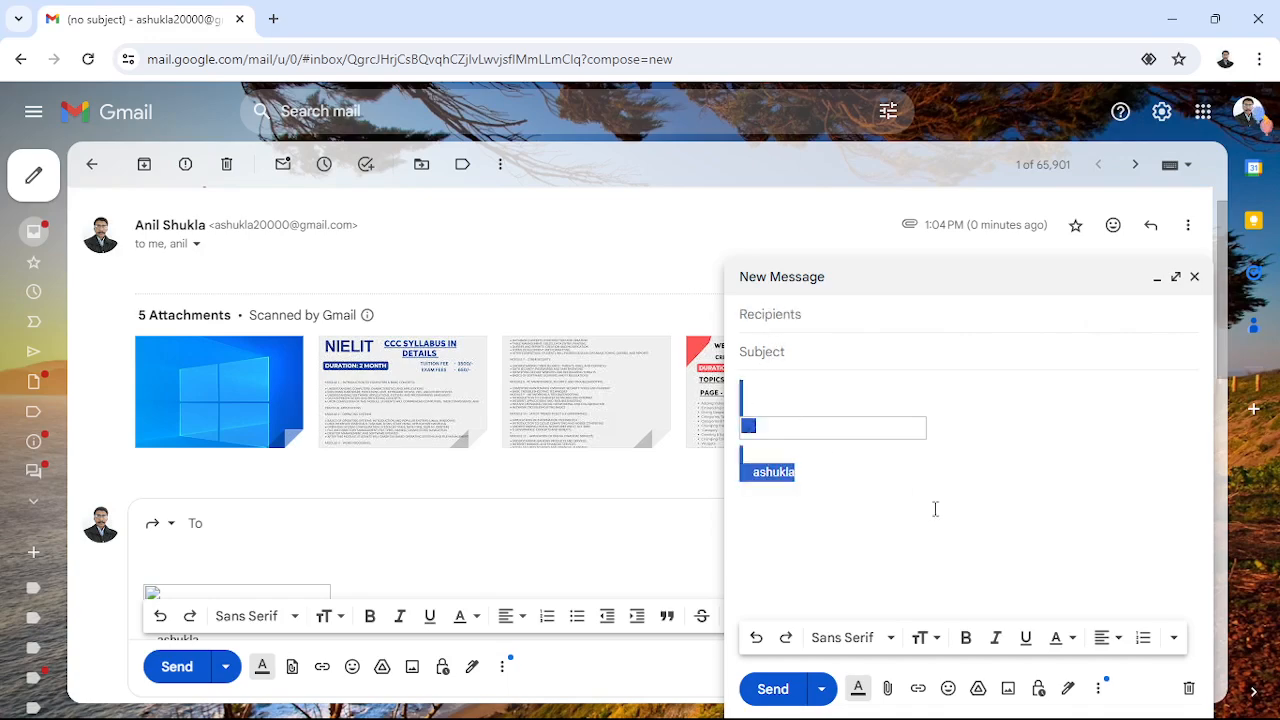
pyautogui.press('BackSpace')
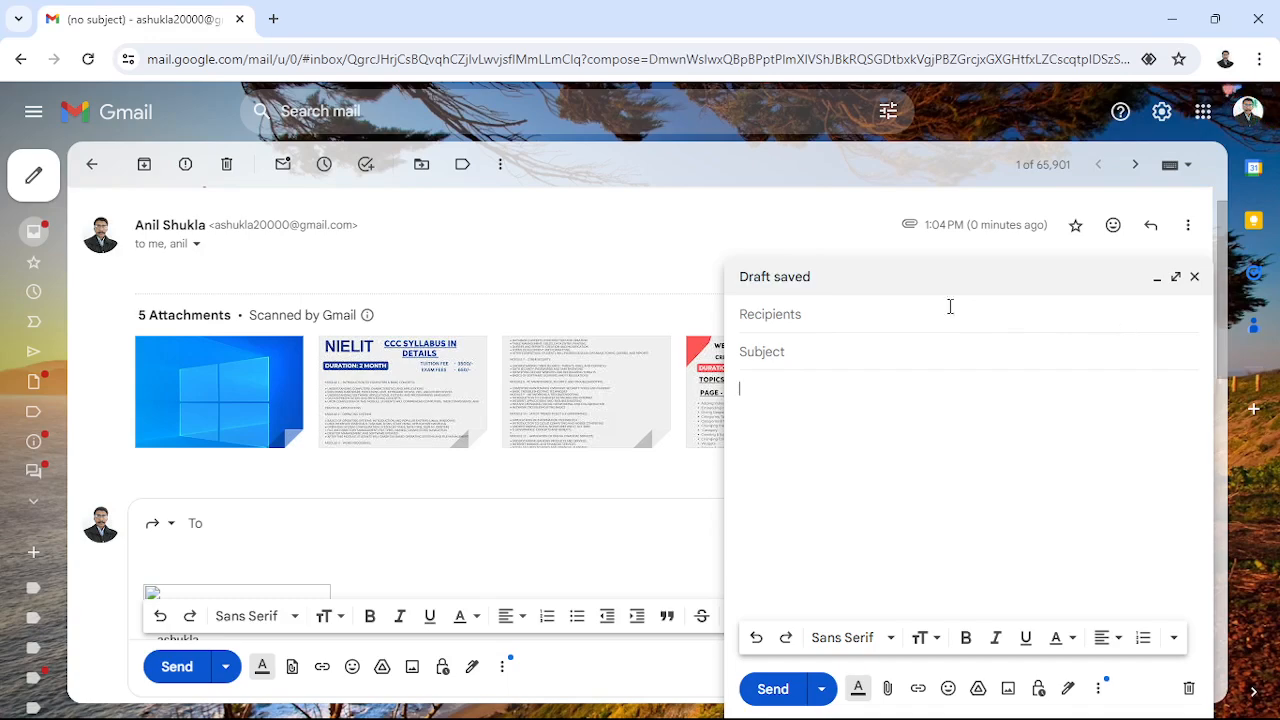
pyautogui.click(800, 313)
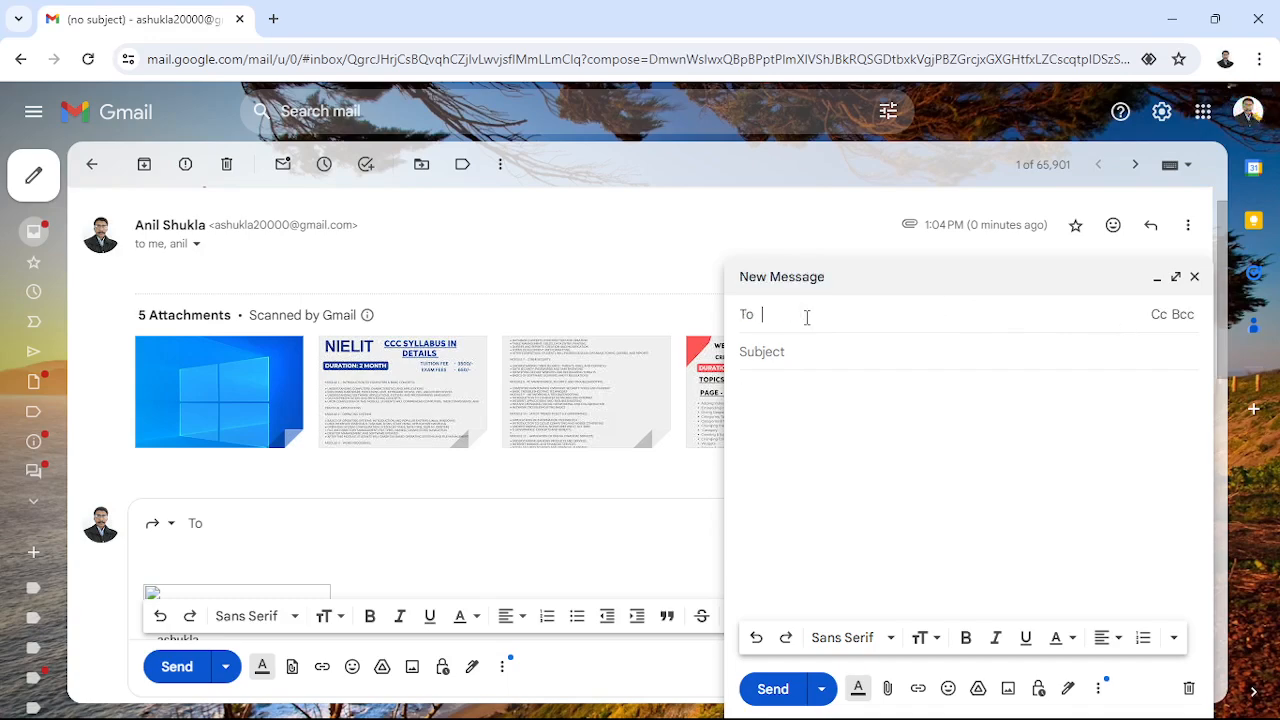
pyautogui.click(1183, 315)
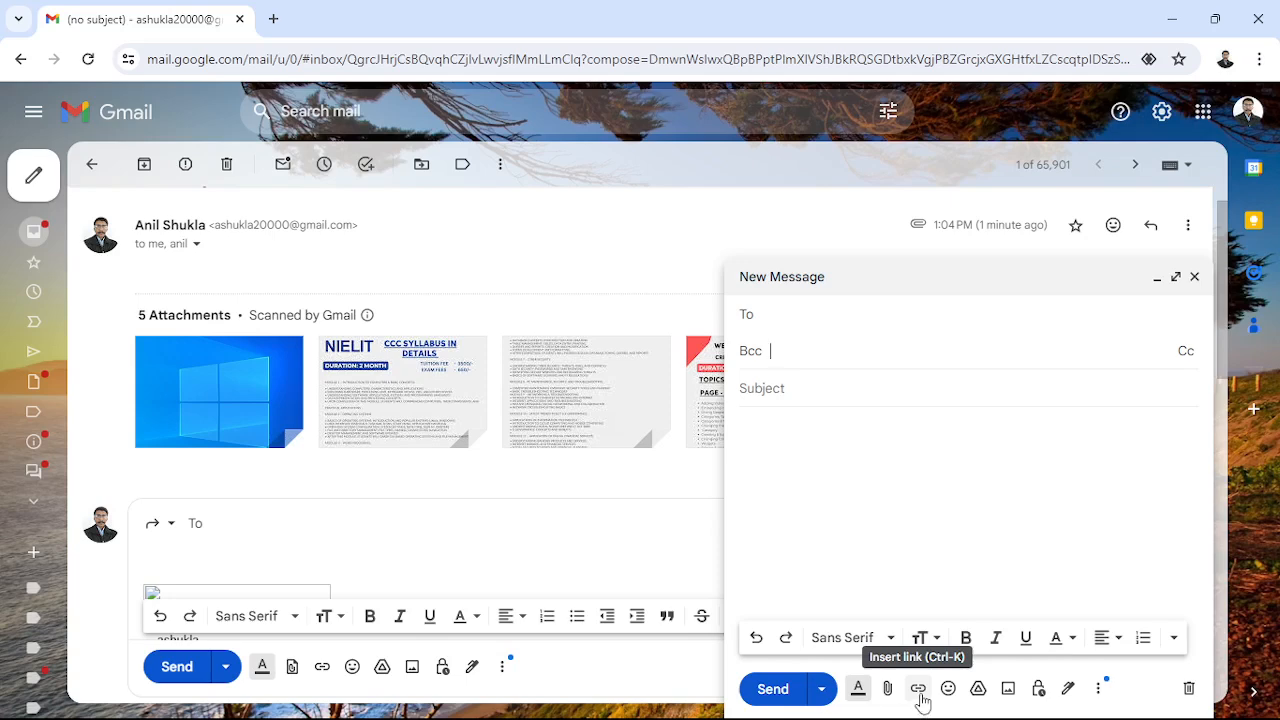
# - Address the message To the first suggested contact
pyautogui.click(768, 317)
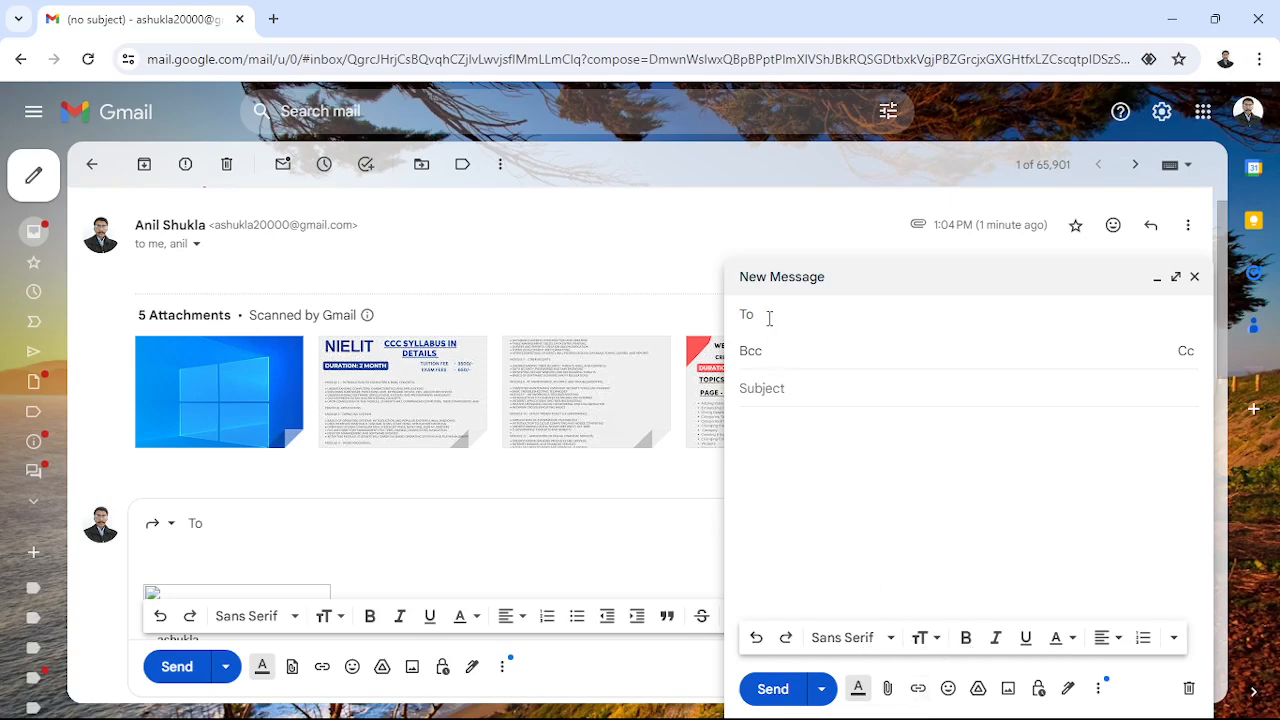
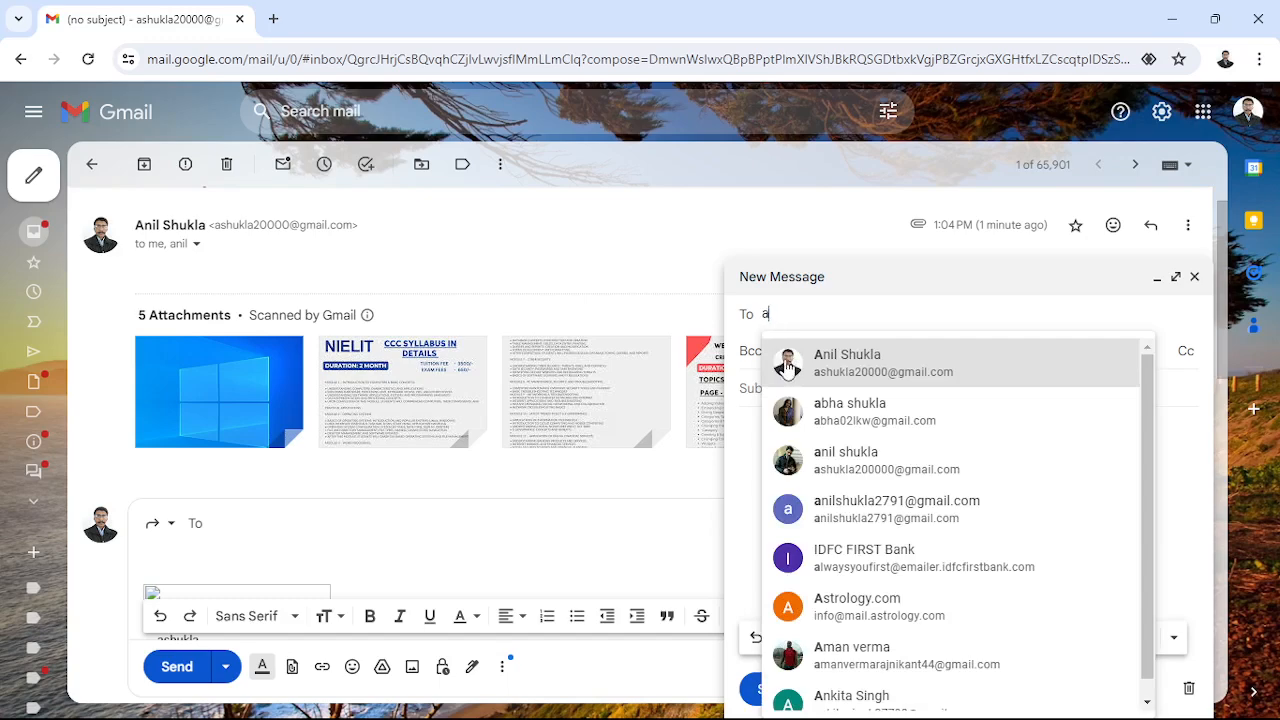
pyautogui.click(785, 362)
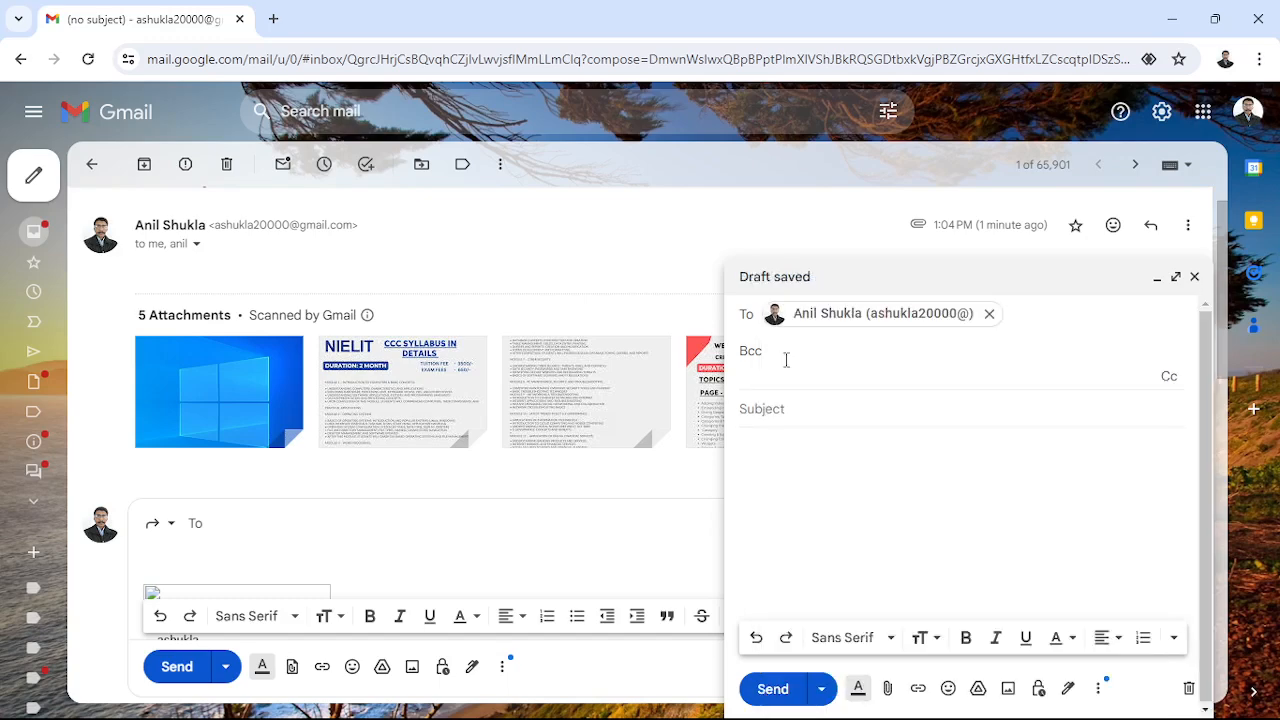
pyautogui.click(762, 478)
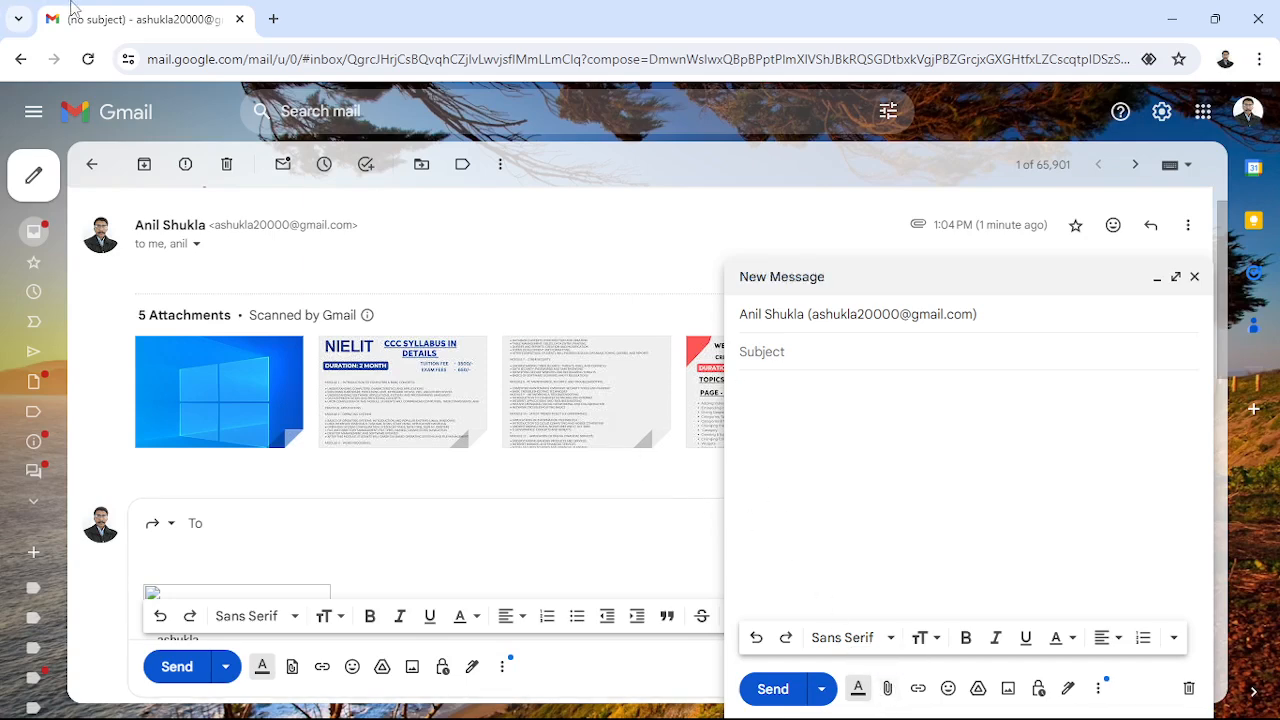
# - Open the tecguru.online website in a new browser tab from past searches
pyautogui.click(270, 20)
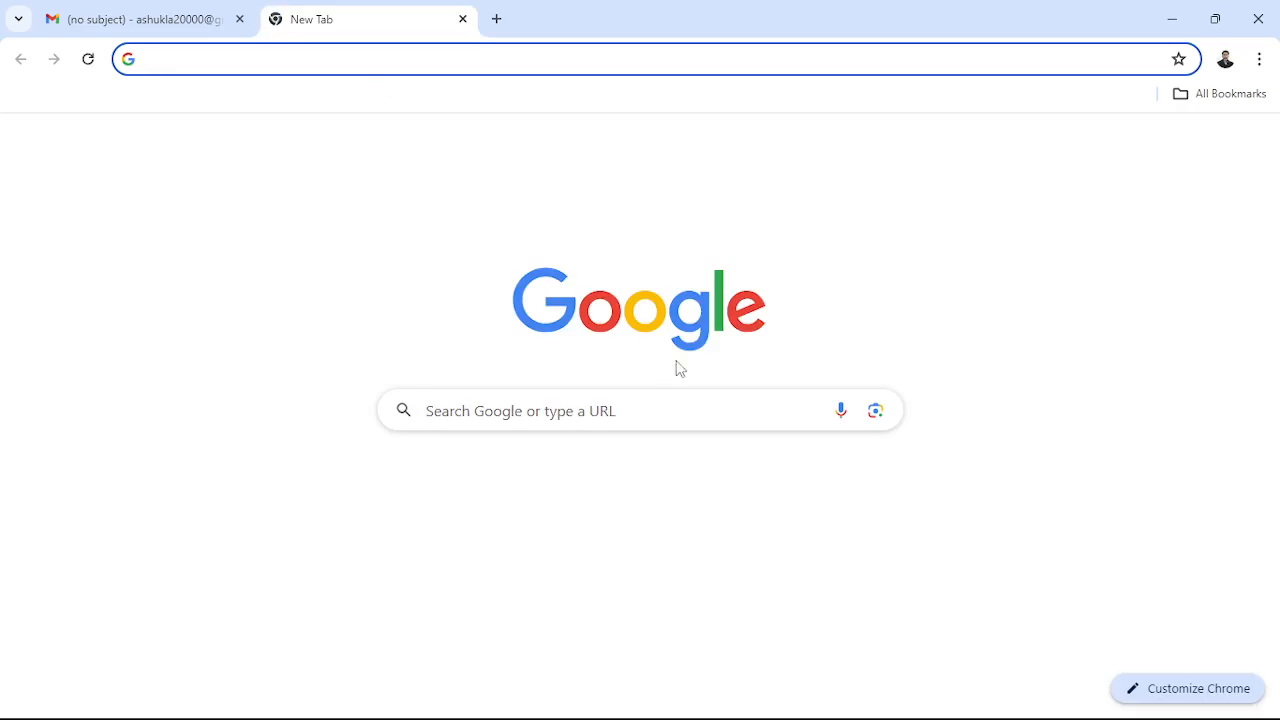
pyautogui.click(645, 421)
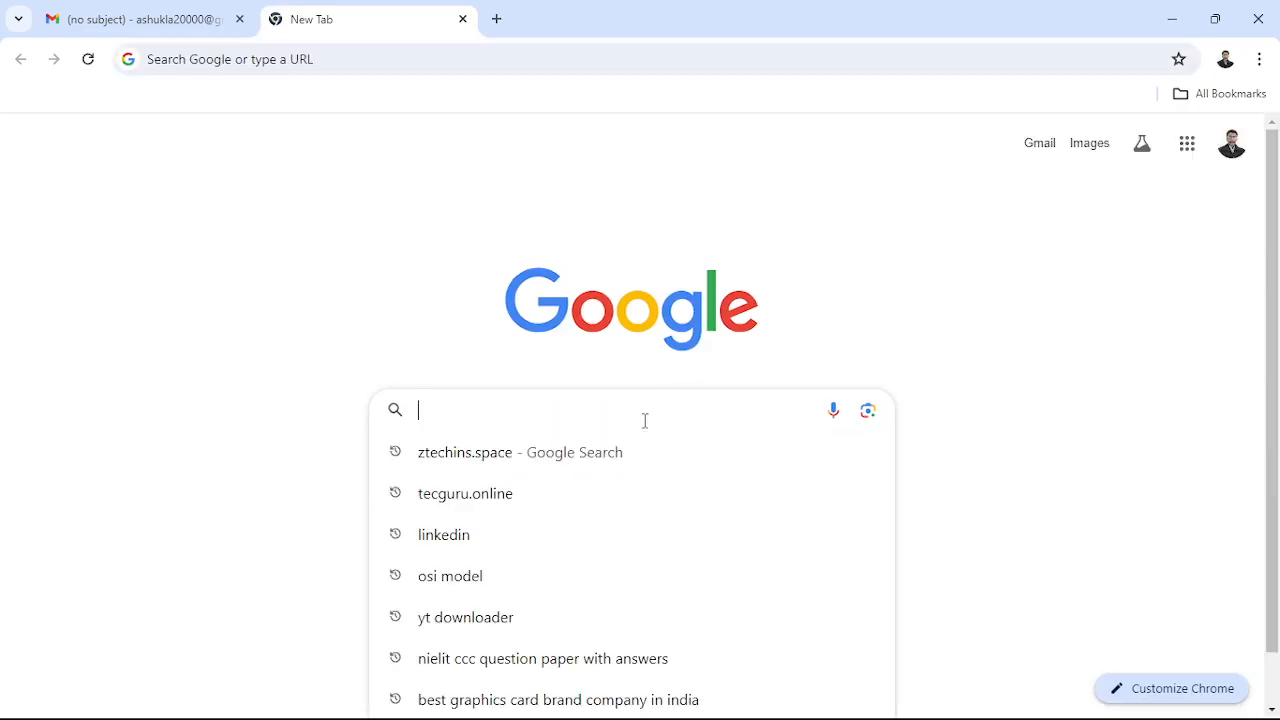
pyautogui.click(507, 492)
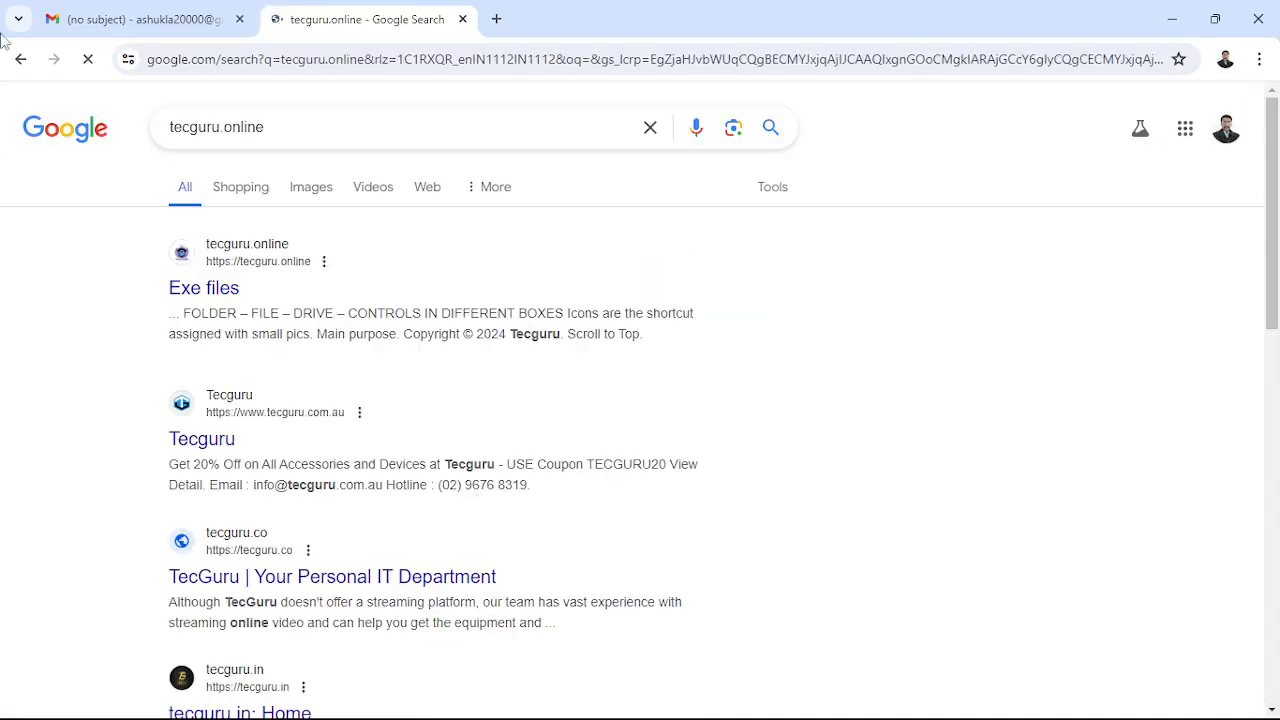
pyautogui.click(197, 296)
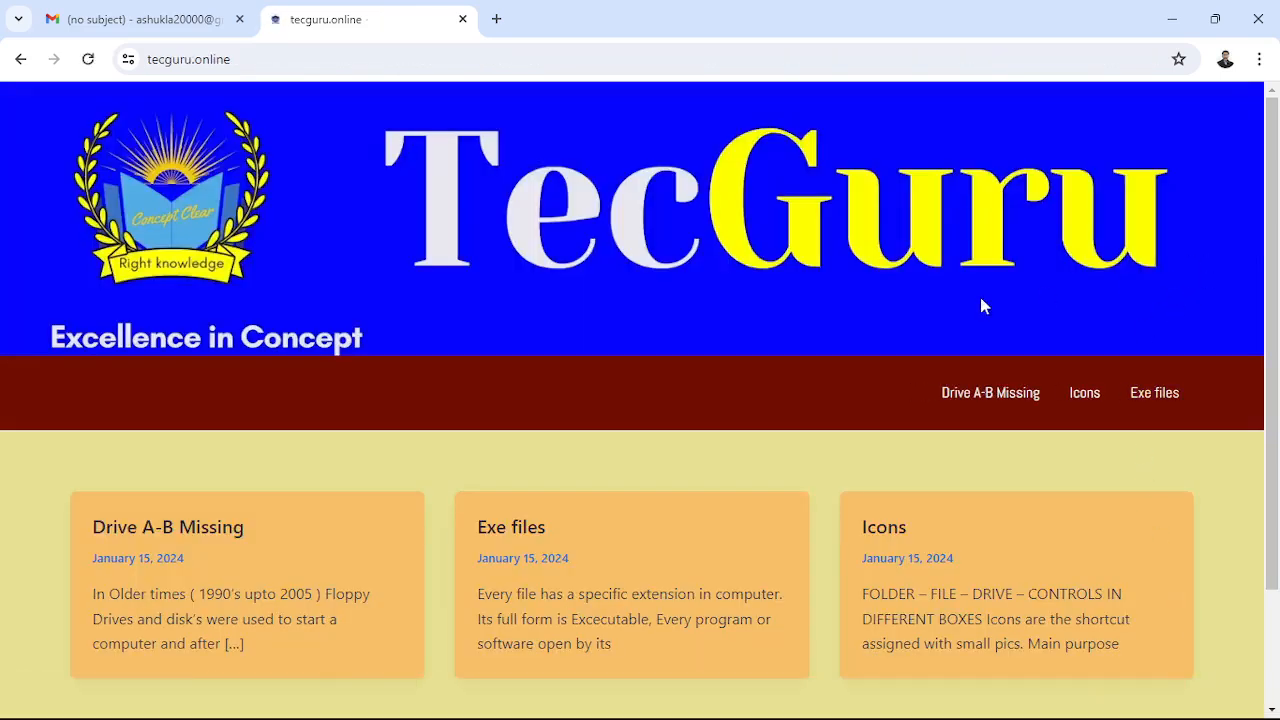
# - Select and copy the tecguru.online address, then return to the Gmail tab
pyautogui.rightClick(659, 285)
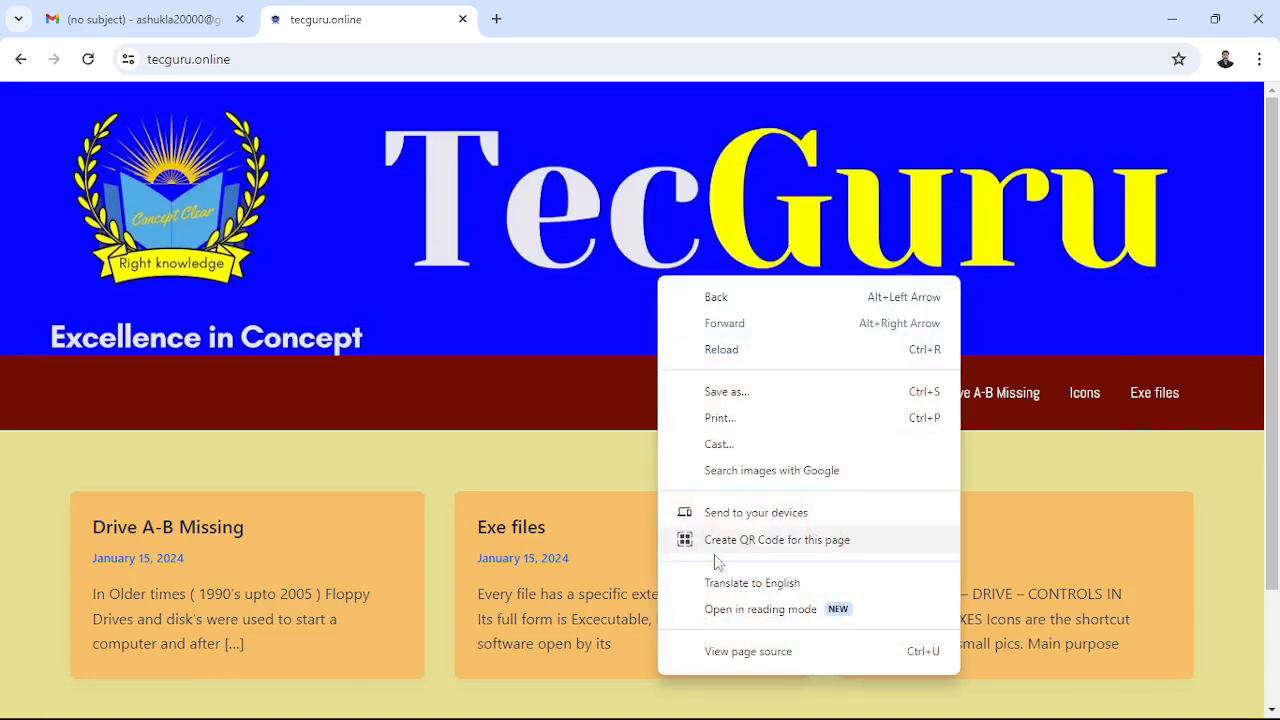
pyautogui.click(224, 63)
pyautogui.click(263, 58)
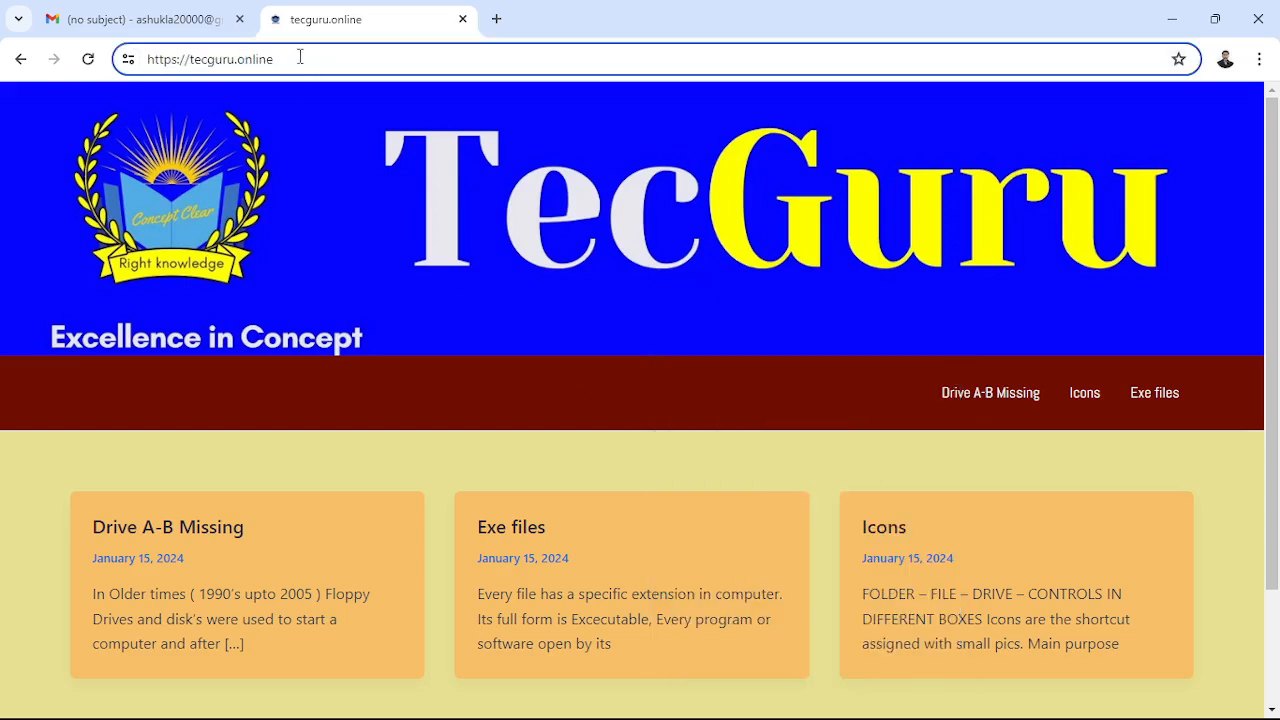
pyautogui.moveTo(300, 57); pyautogui.dragTo(126, 50)
pyautogui.hotkey('ctrl', 'c')
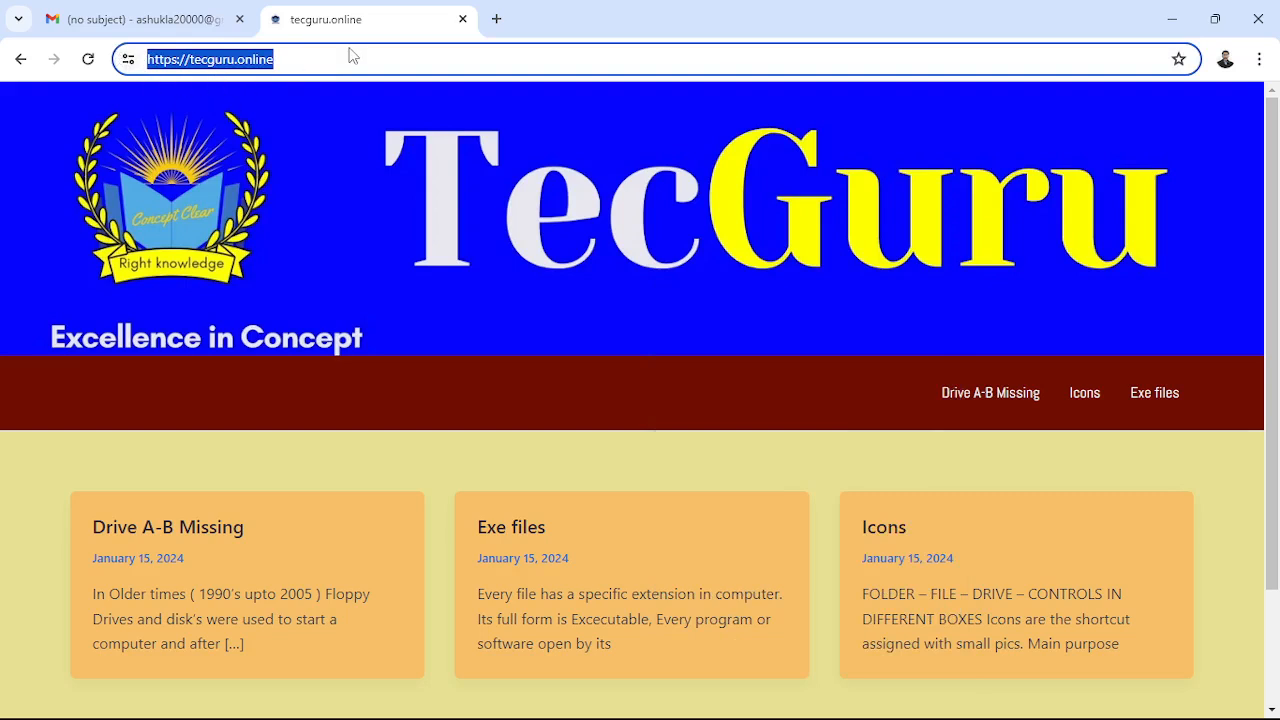
pyautogui.click(150, 19)
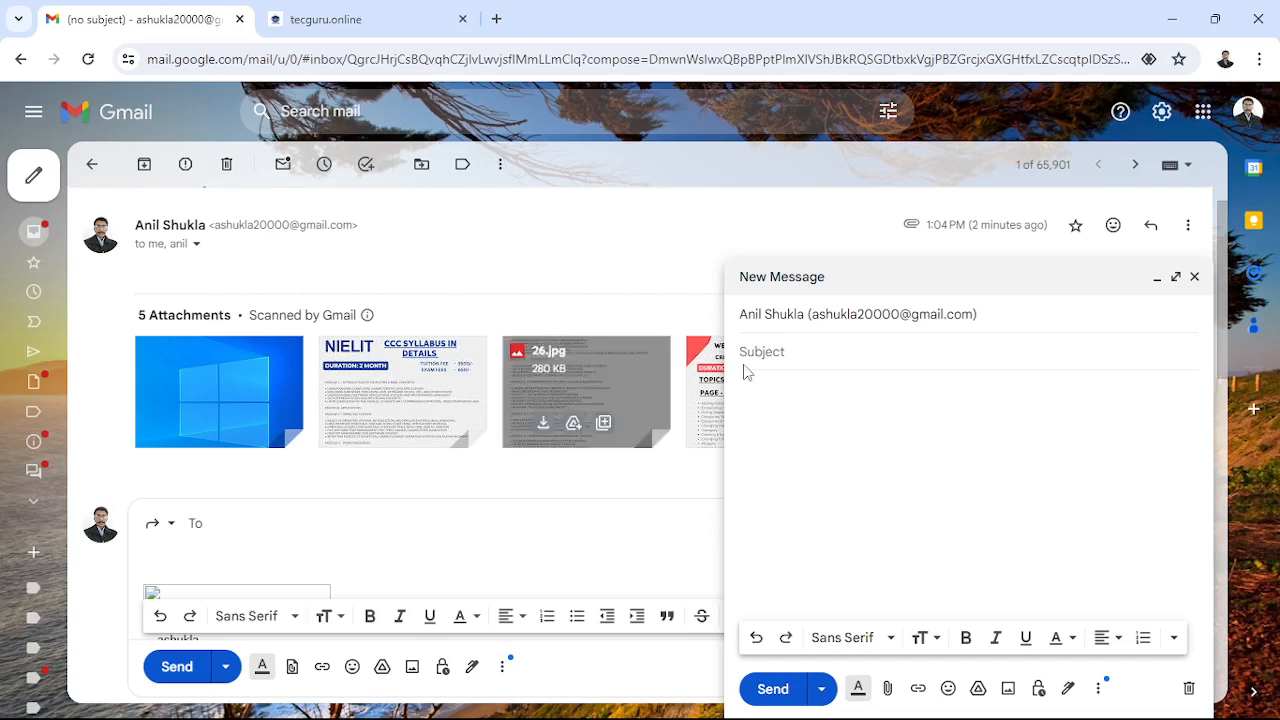
pyautogui.hotkey('ctrl', 'v')
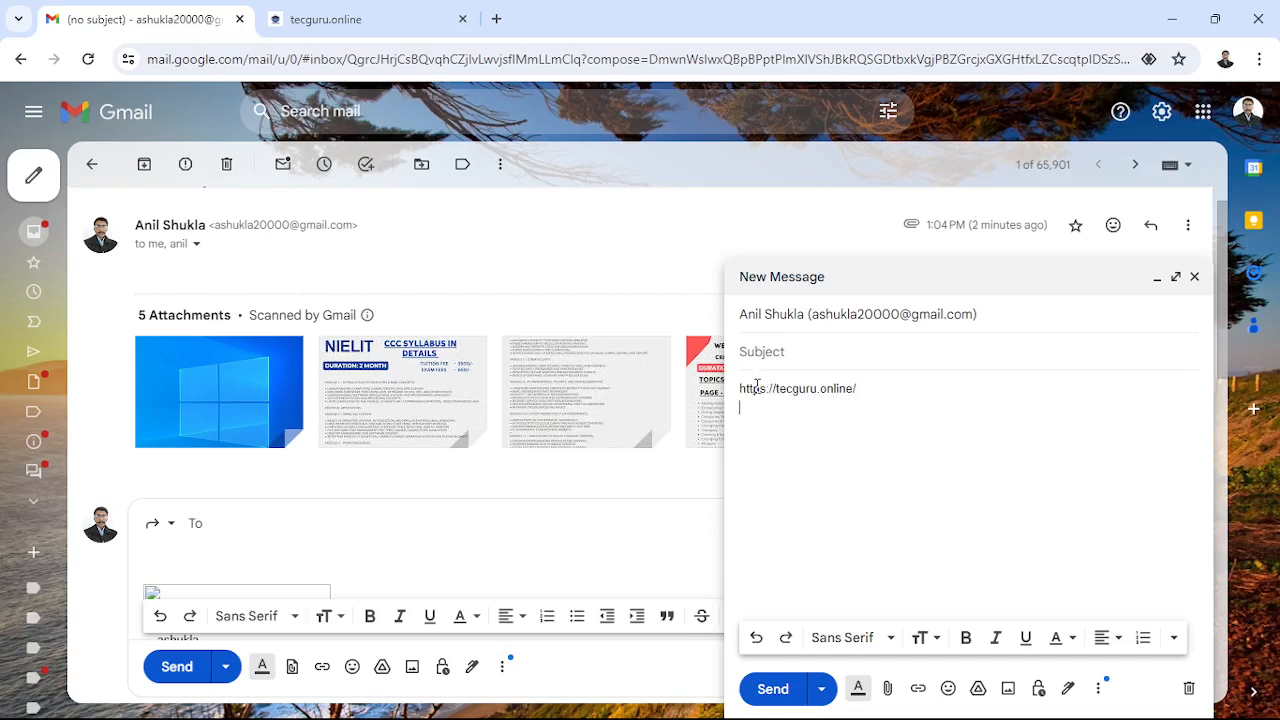
pyautogui.press('Return')
pyautogui.click(776, 695)
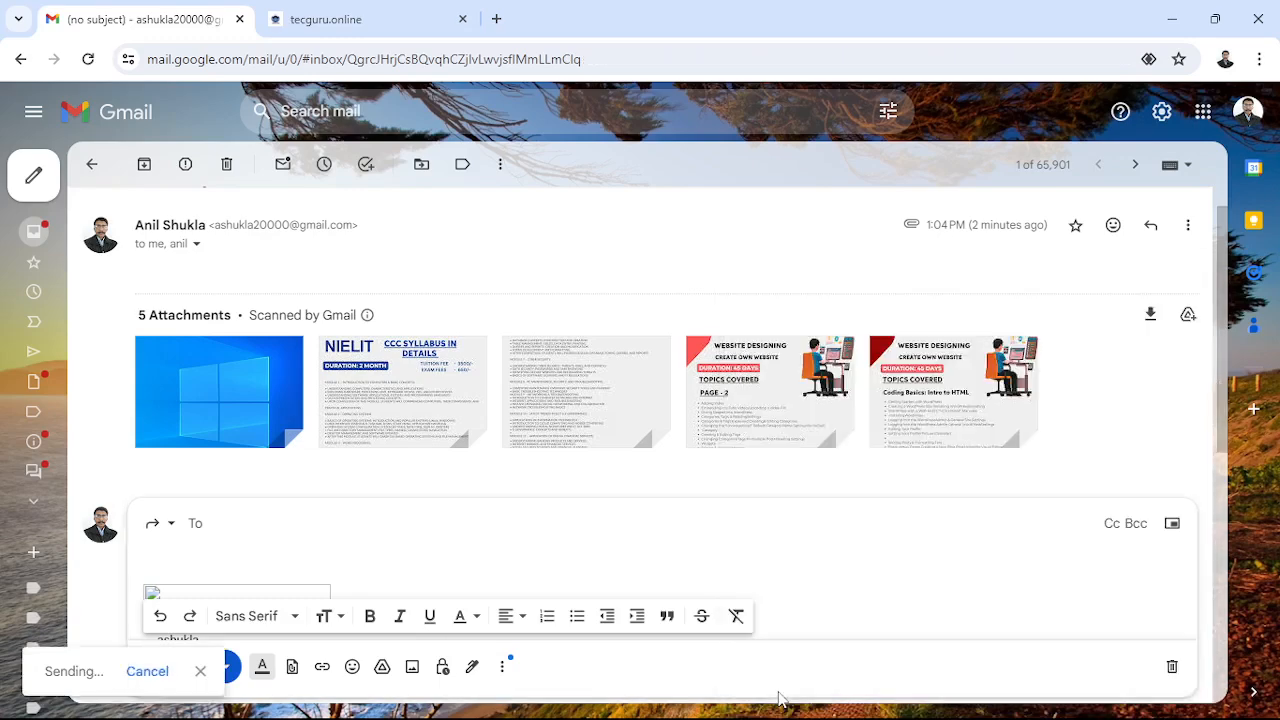
pyautogui.moveTo(48, 190)
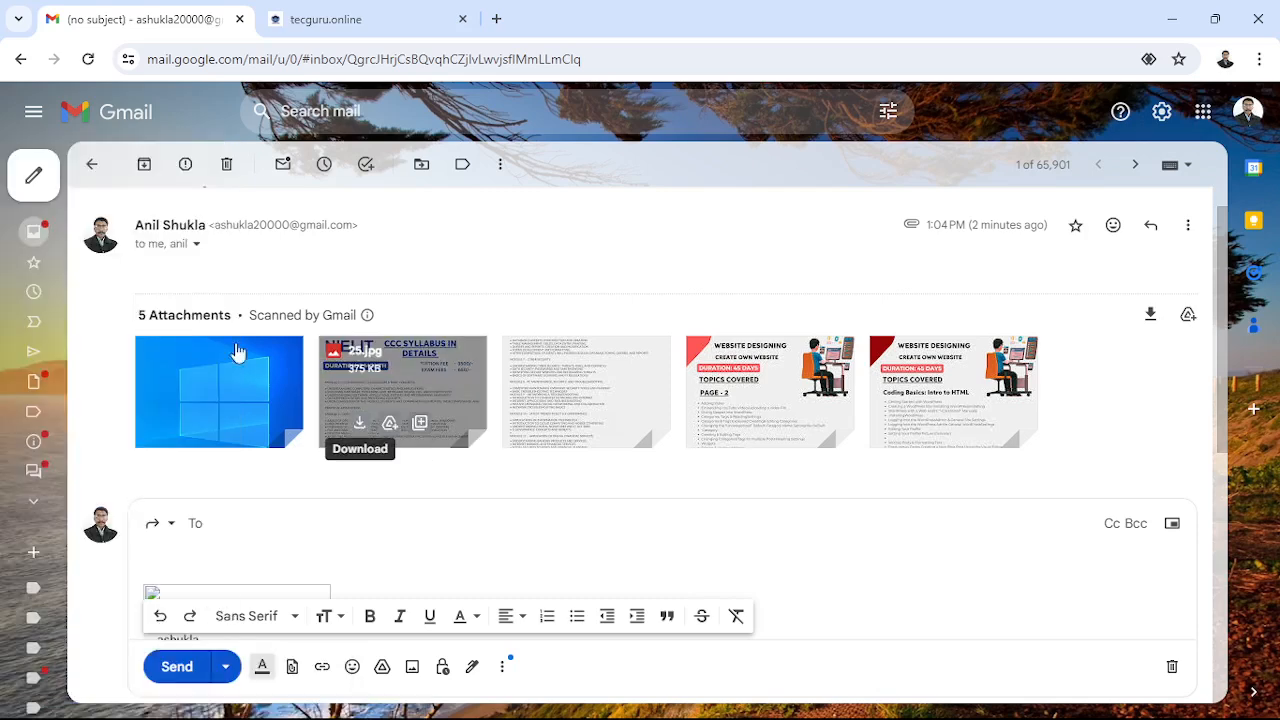
# - Discard the unused new message and return to the inbox list
pyautogui.click(40, 191)
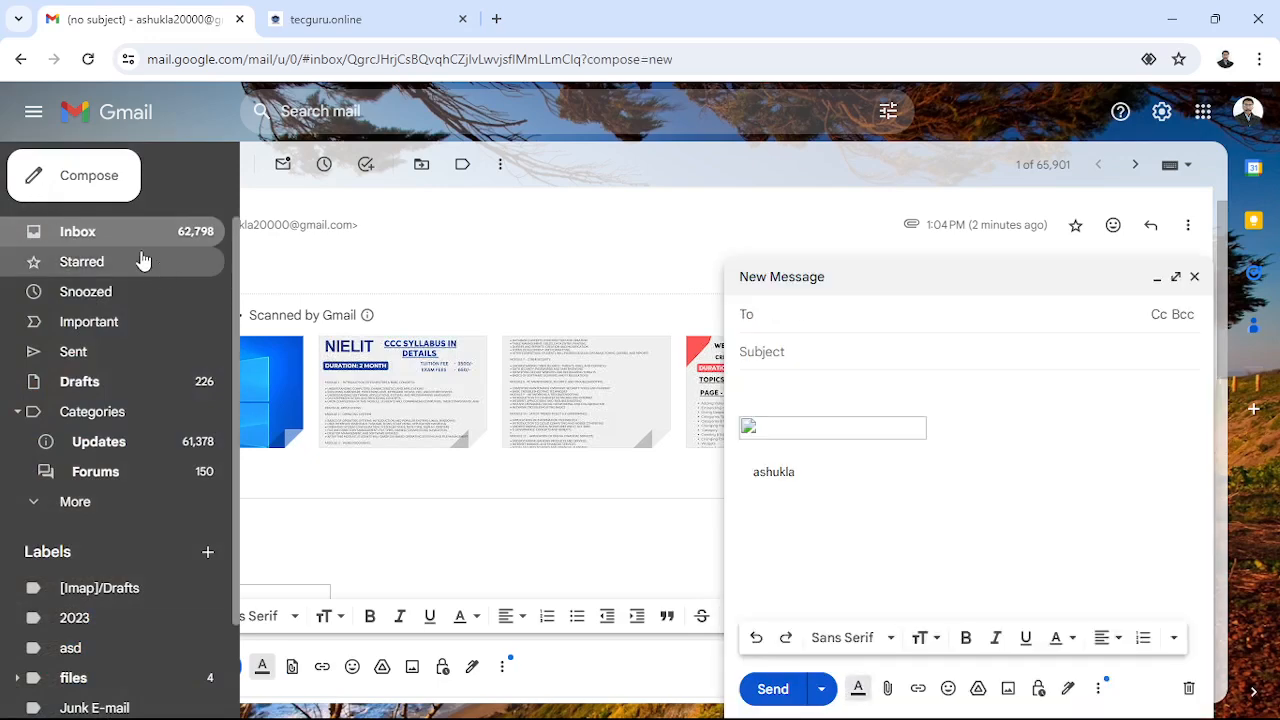
pyautogui.click(103, 232)
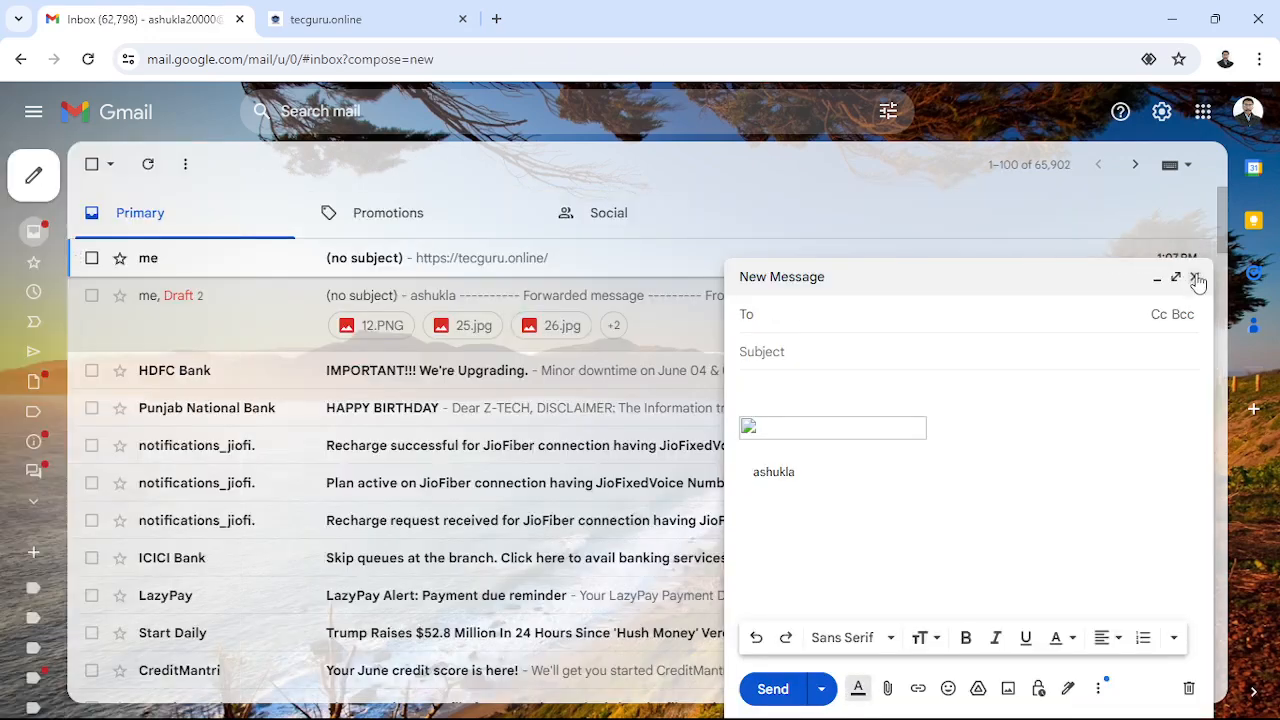
pyautogui.click(1194, 276)
pyautogui.click(398, 264)
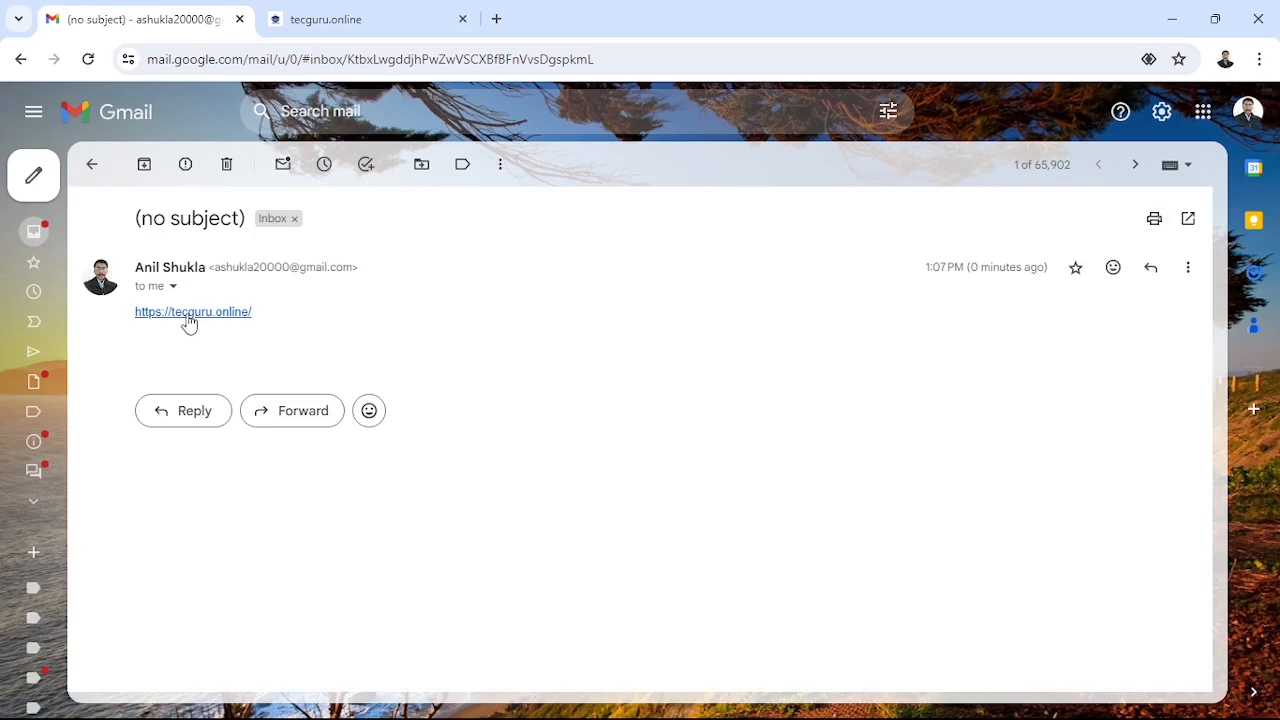
pyautogui.click(462, 19)
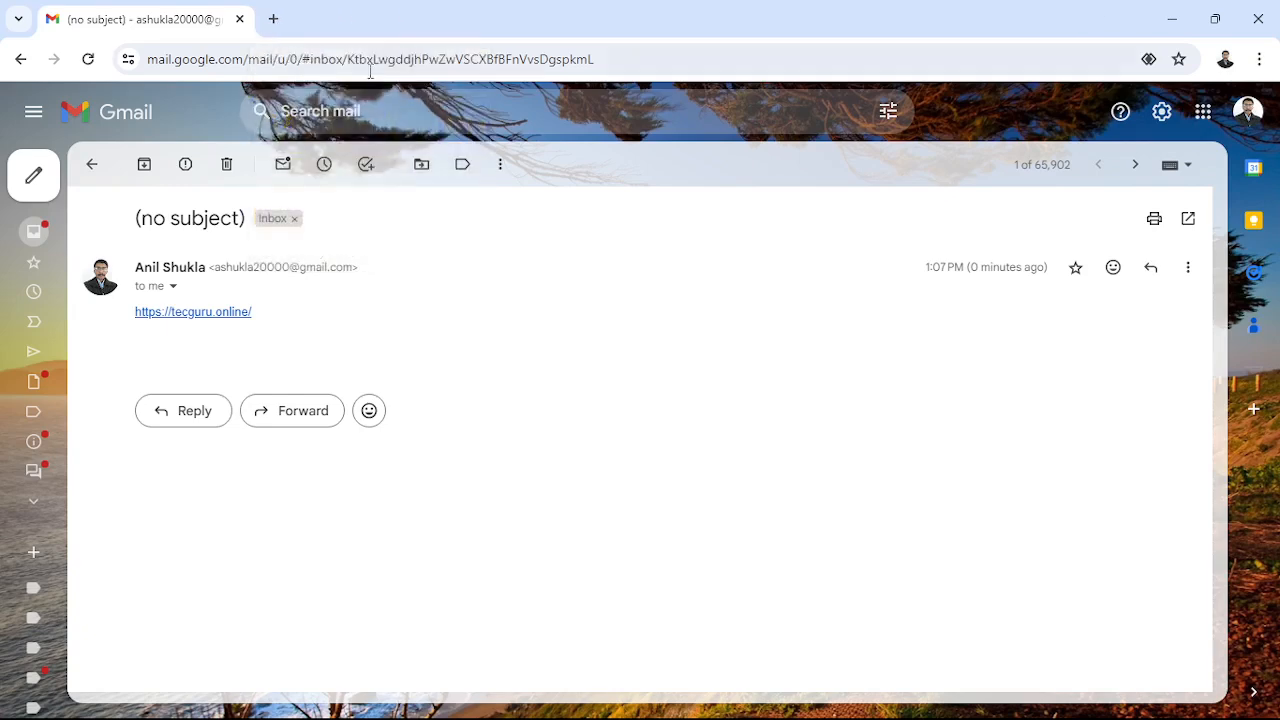
pyautogui.click(214, 313)
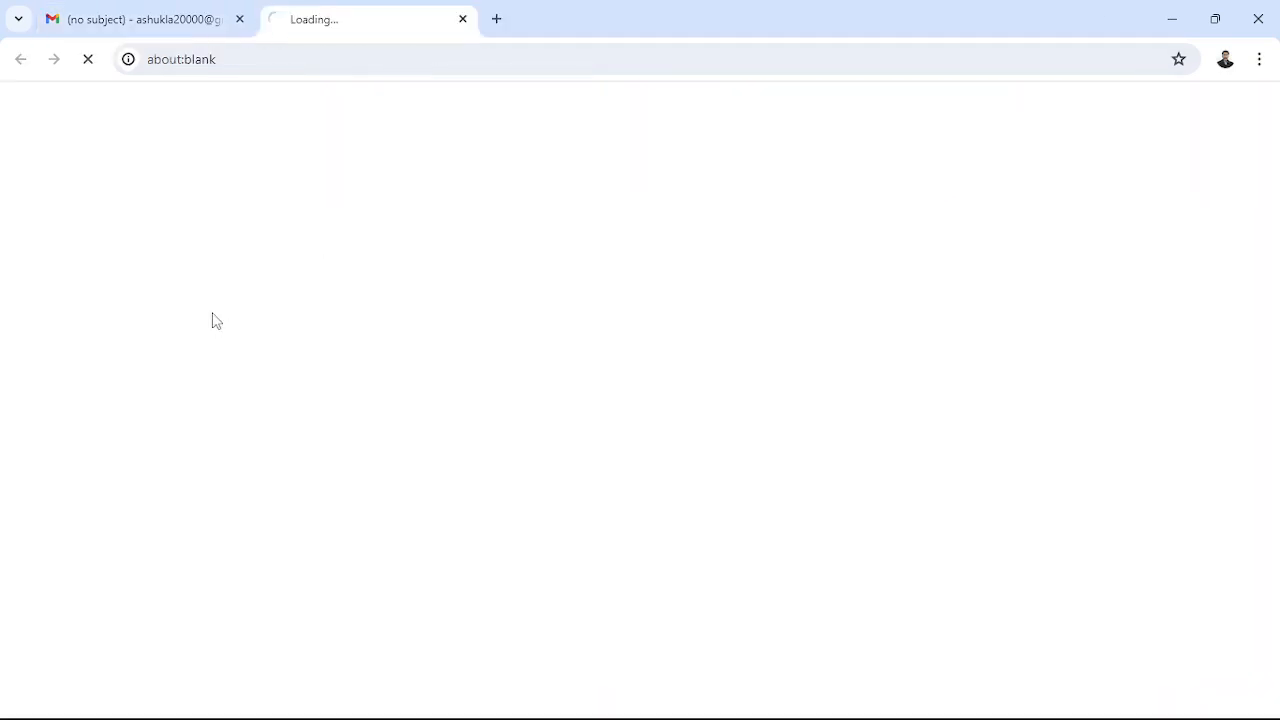
pyautogui.click(463, 20)
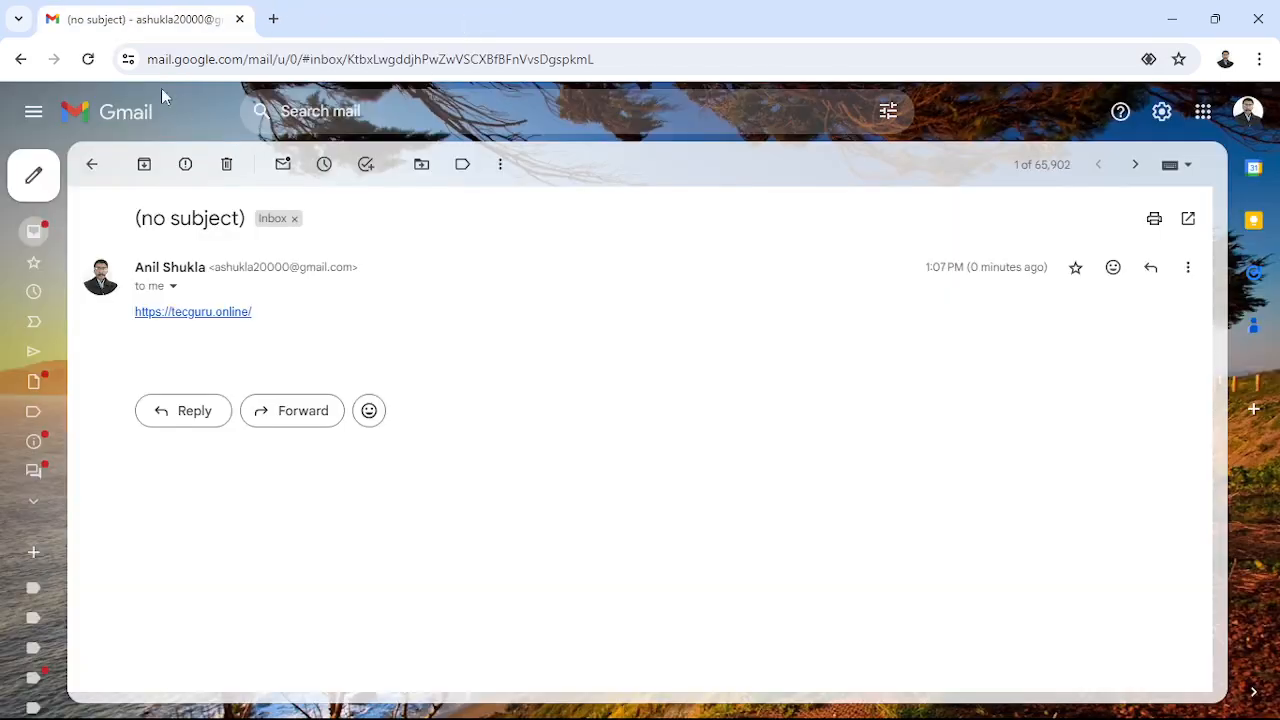
pyautogui.moveTo(24, 196)
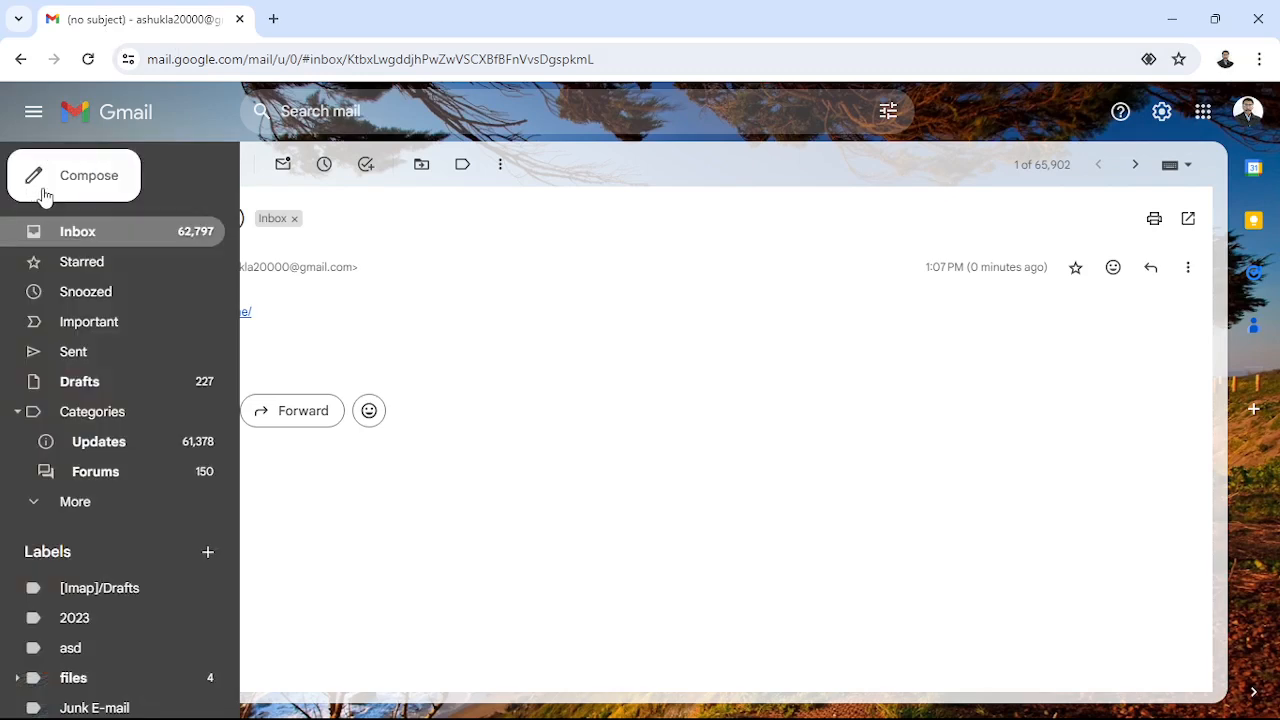
# - Start a new message and clear the default signature from its body
pyautogui.click(44, 195)
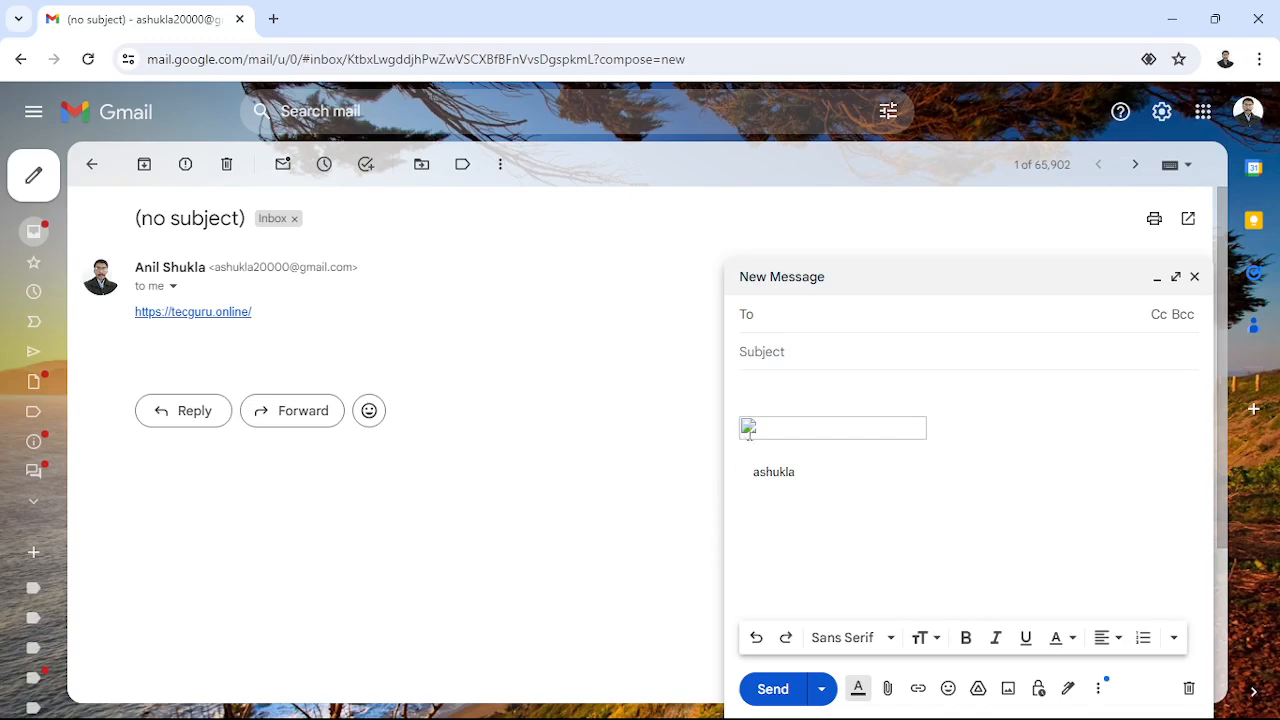
pyautogui.moveTo(742, 403); pyautogui.dragTo(827, 483)
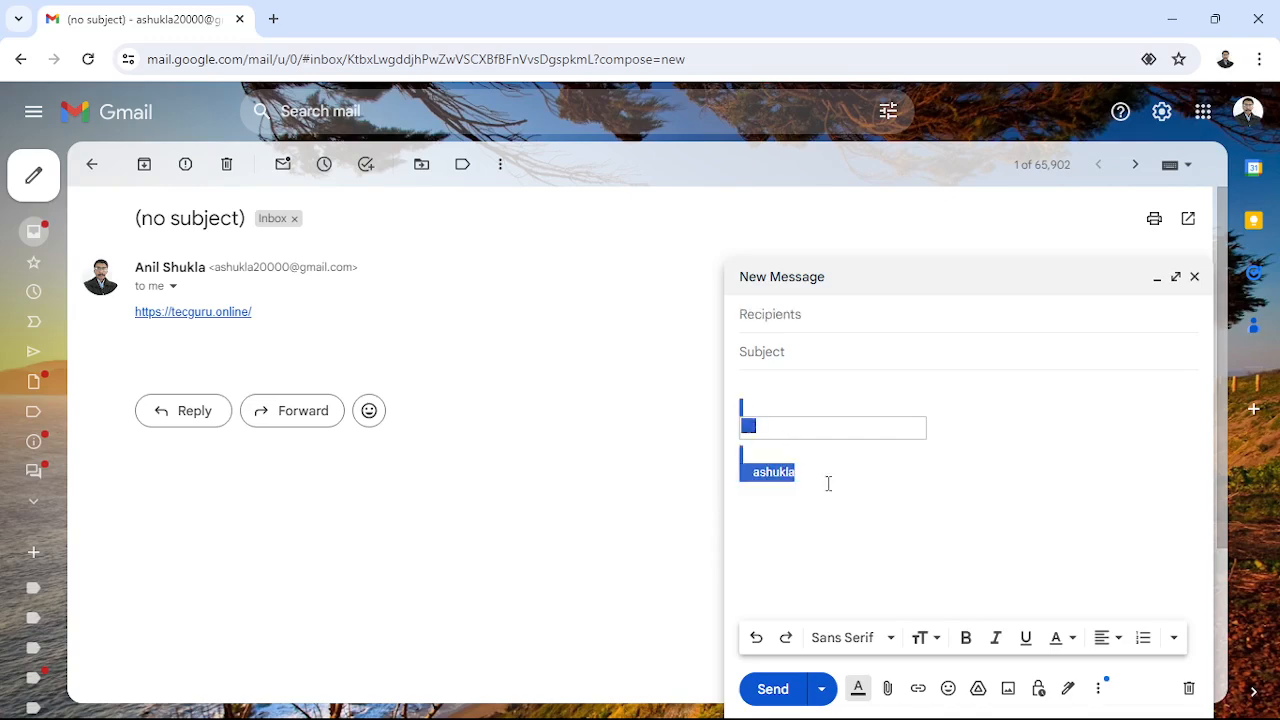
pyautogui.press('BackSpace')
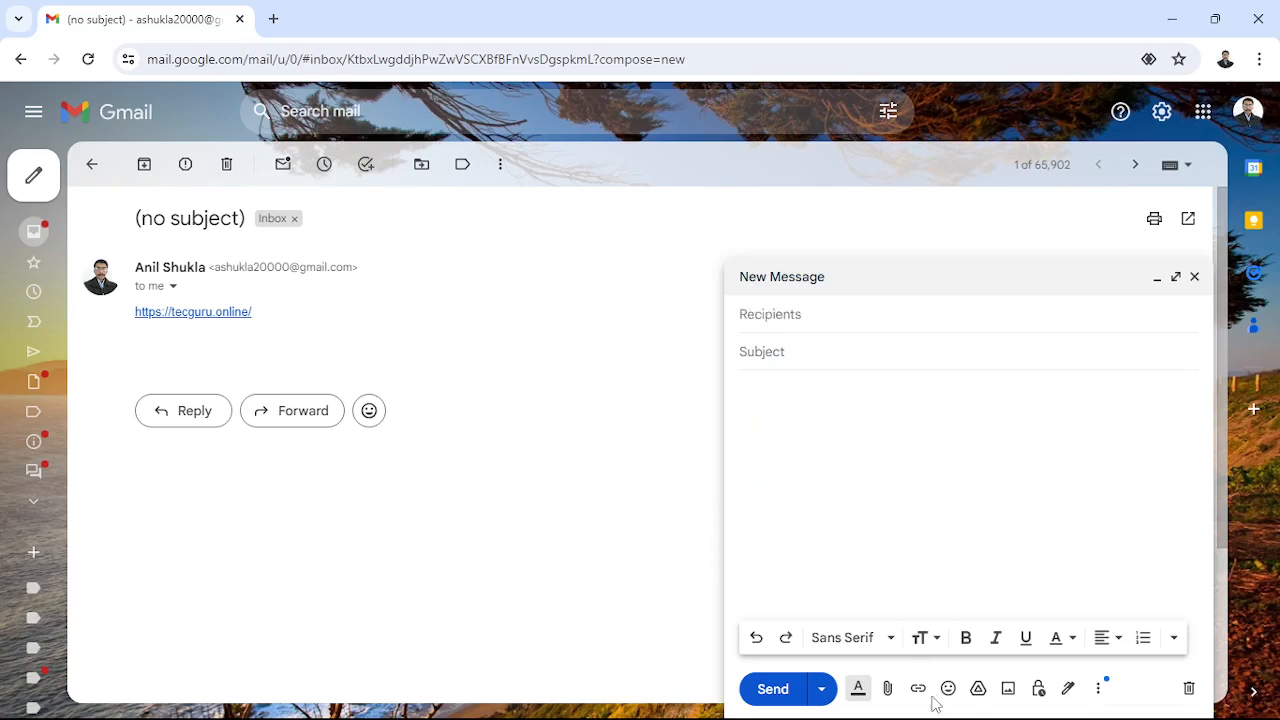
pyautogui.click(920, 697)
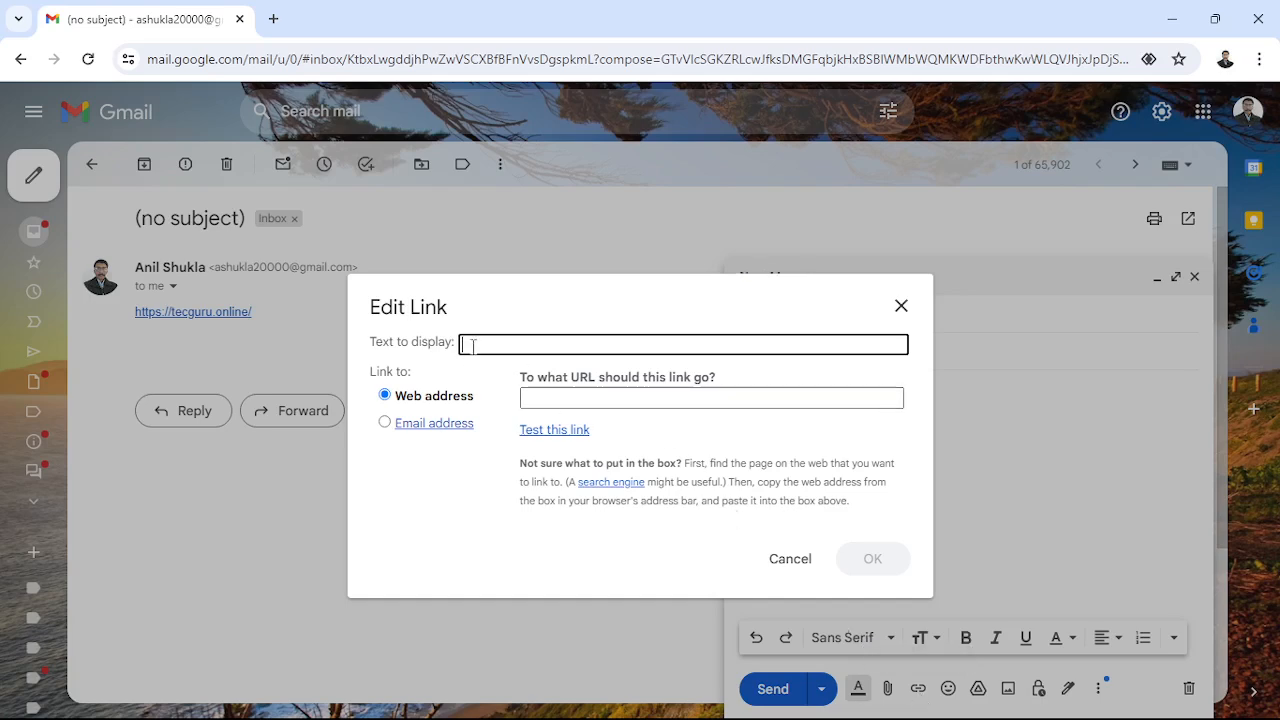
pyautogui.write('https://tecguru.online/')
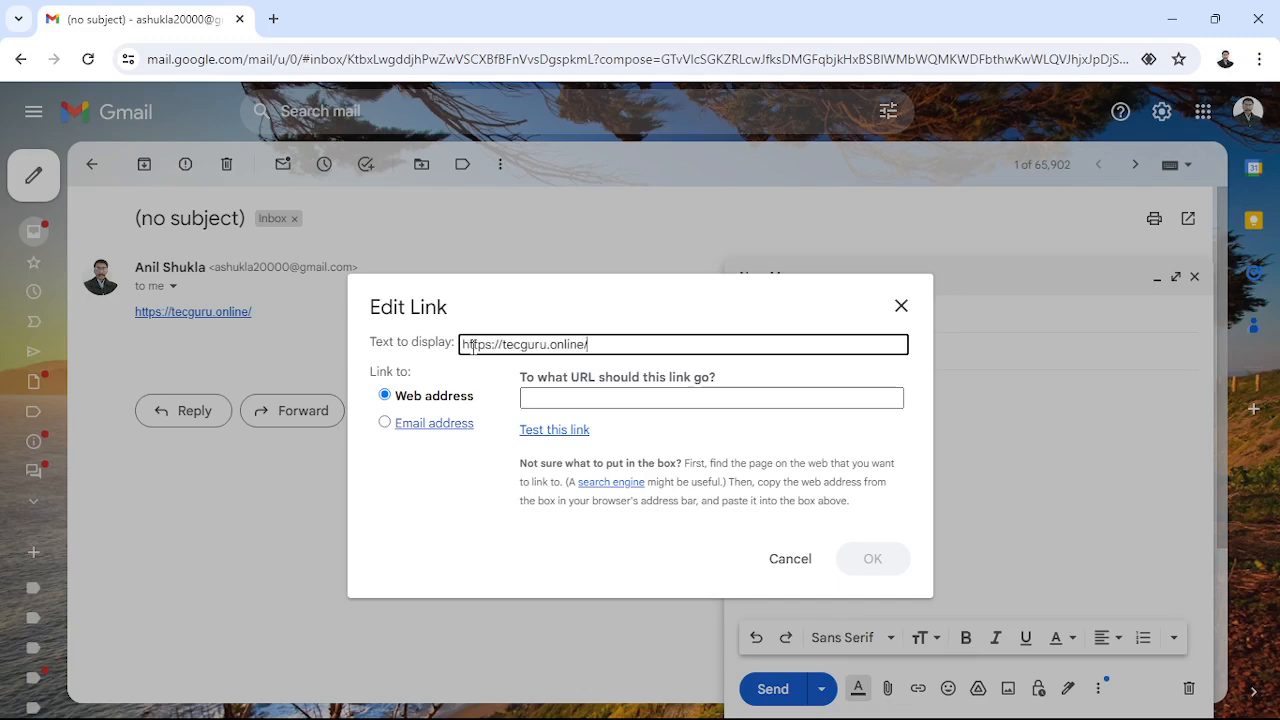
pyautogui.moveTo(610, 350); pyautogui.dragTo(412, 346)
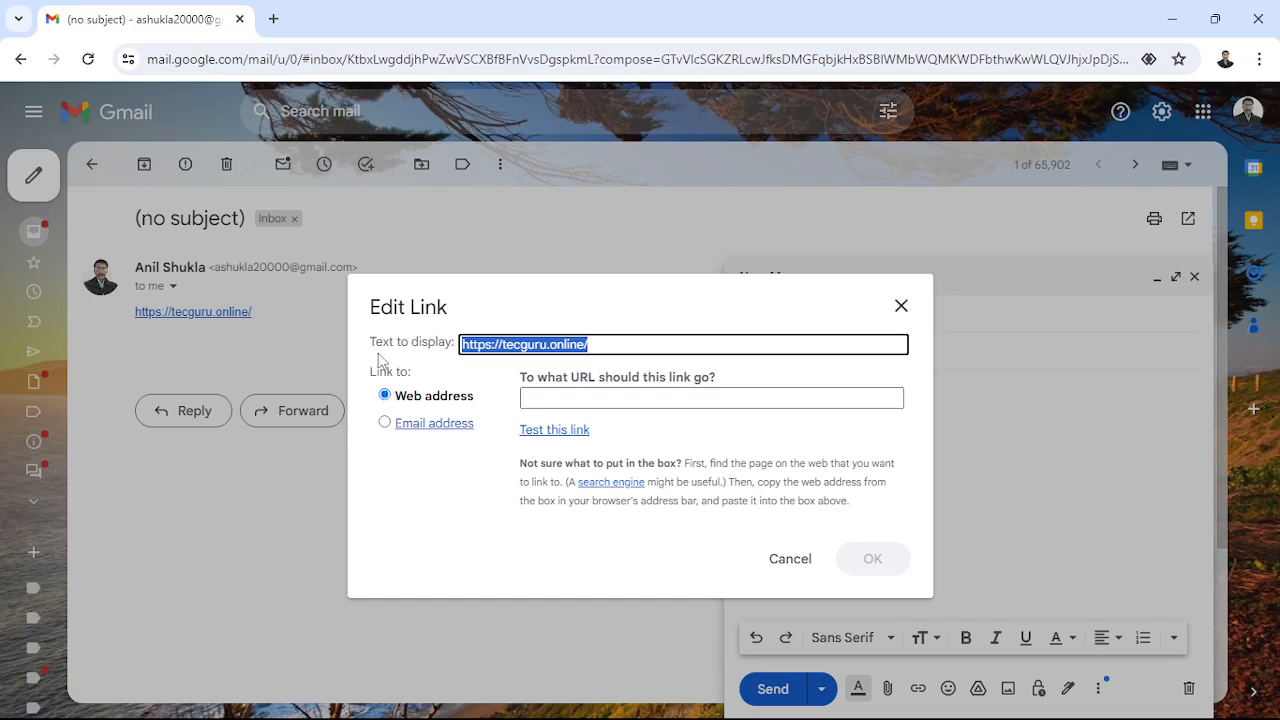
pyautogui.click(542, 400)
pyautogui.moveTo(606, 344); pyautogui.dragTo(383, 344)
pyautogui.hotkey('ctrl', 'c')
pyautogui.press('BackSpace')
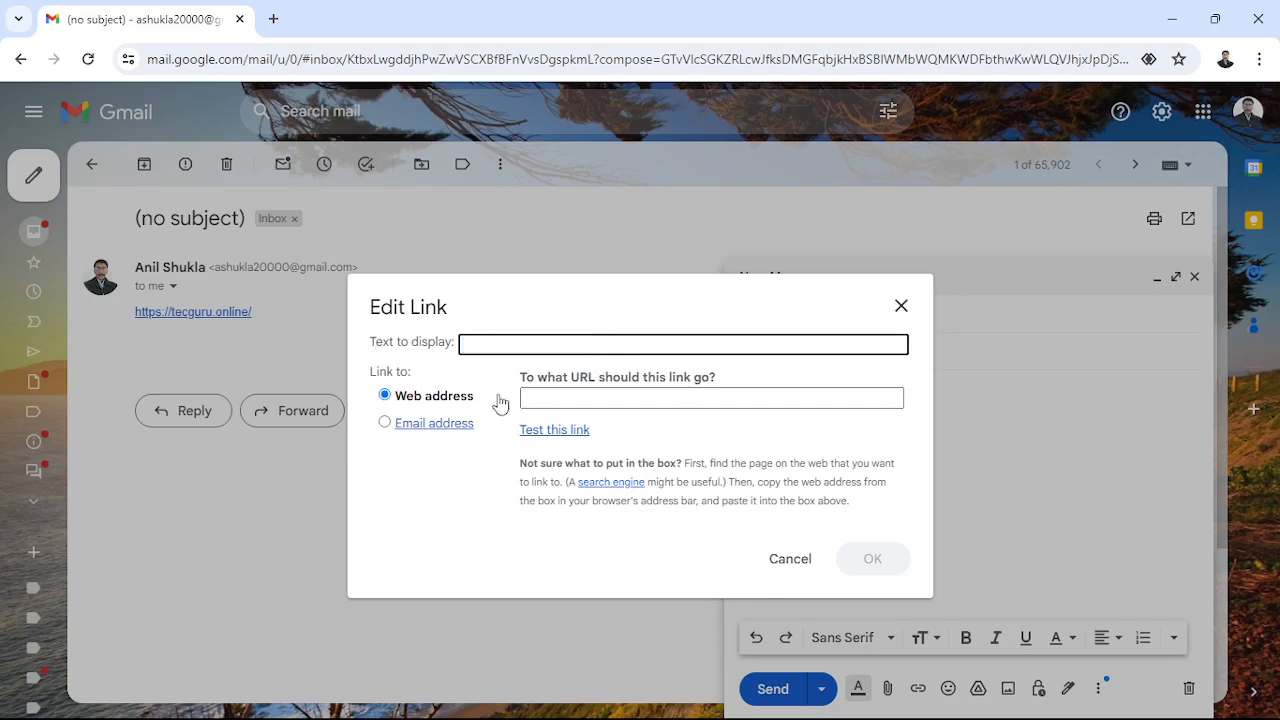
pyautogui.write('tecguru')
pyautogui.click(567, 399)
pyautogui.hotkey('ctrl', 'v')
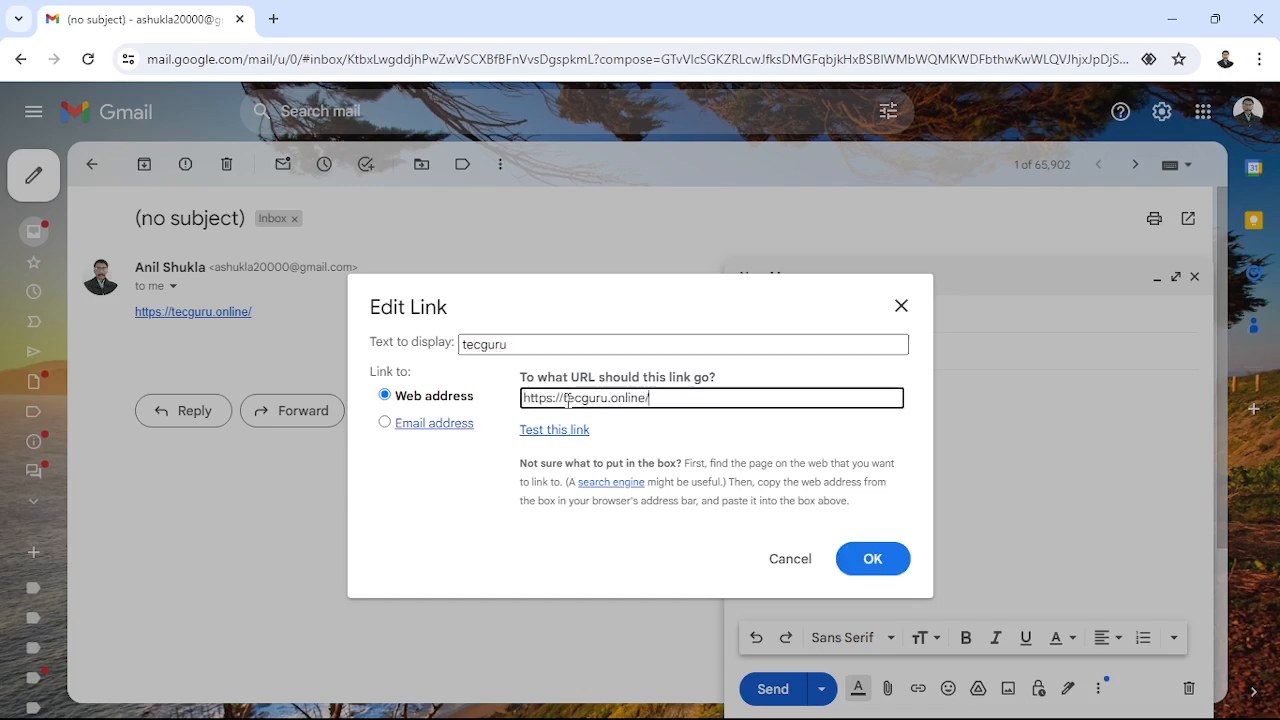
pyautogui.click(897, 558)
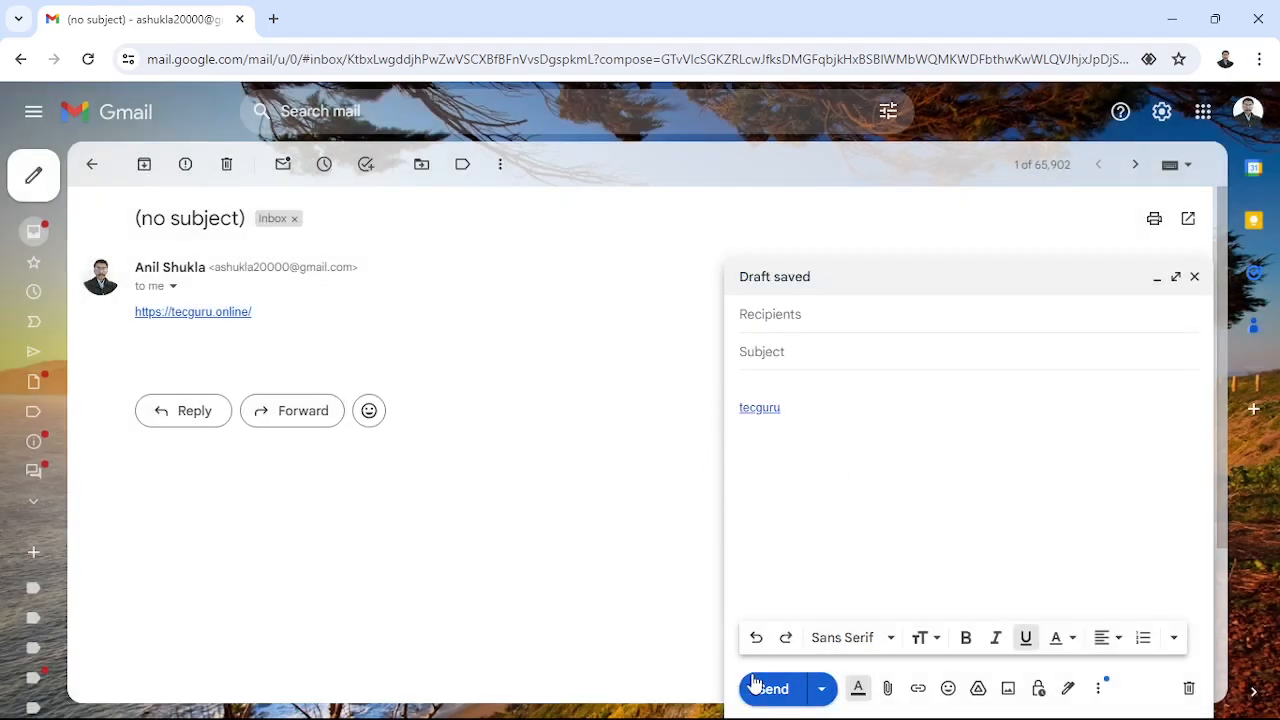
# - Address the tecguru-link message to the suggested contact and send it
pyautogui.click(798, 314)
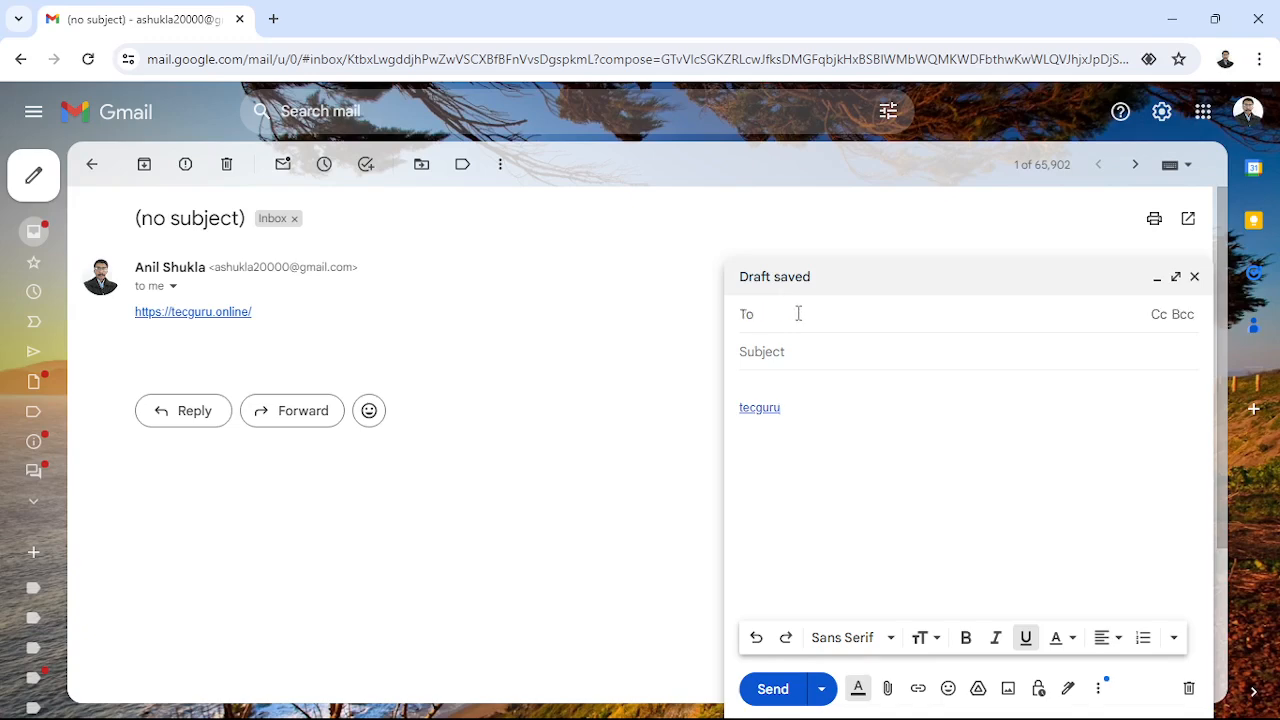
pyautogui.write('as')
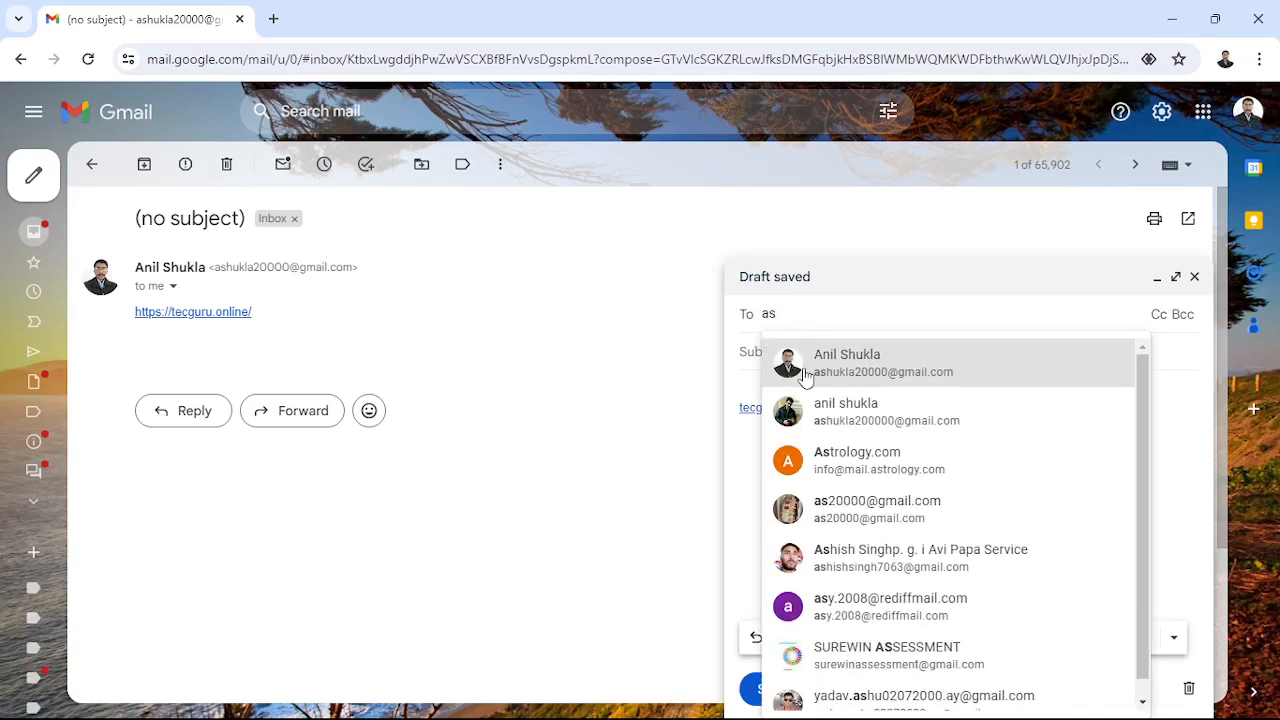
pyautogui.click(805, 368)
pyautogui.click(772, 691)
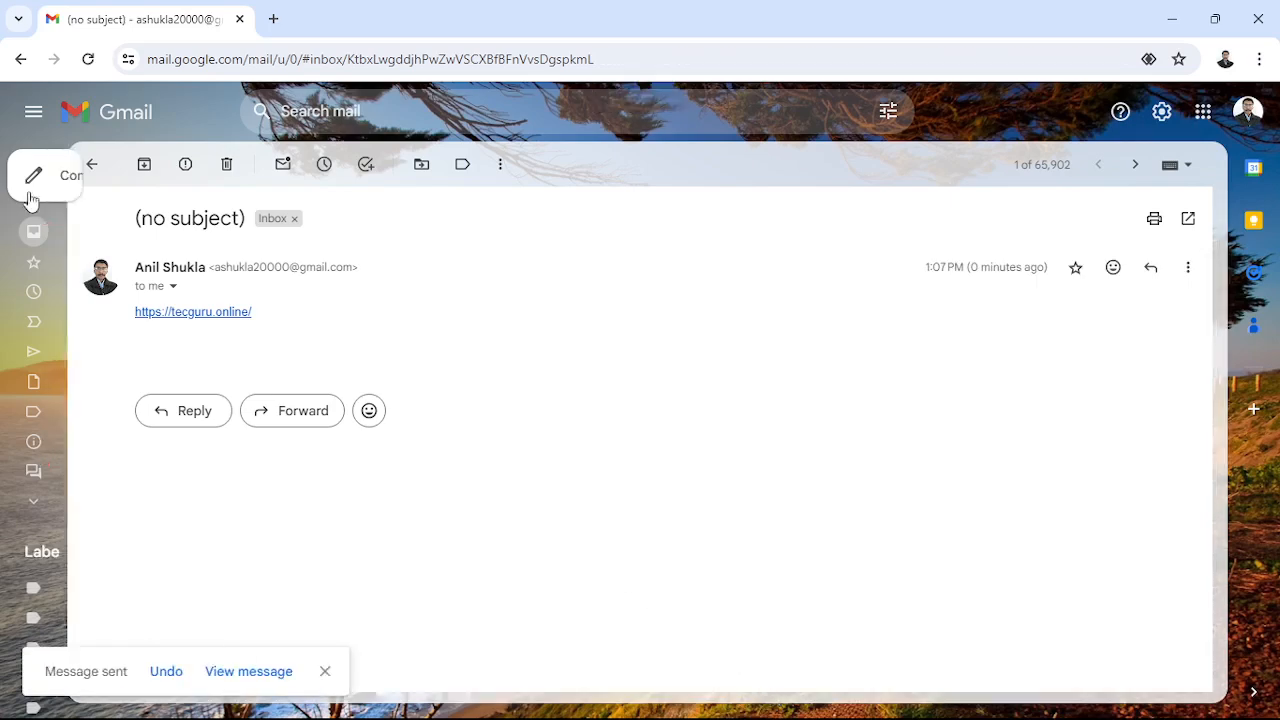
pyautogui.moveTo(42, 200)
# - Open the received tecguru email, follow its link, then close the website tab
pyautogui.click(51, 240)
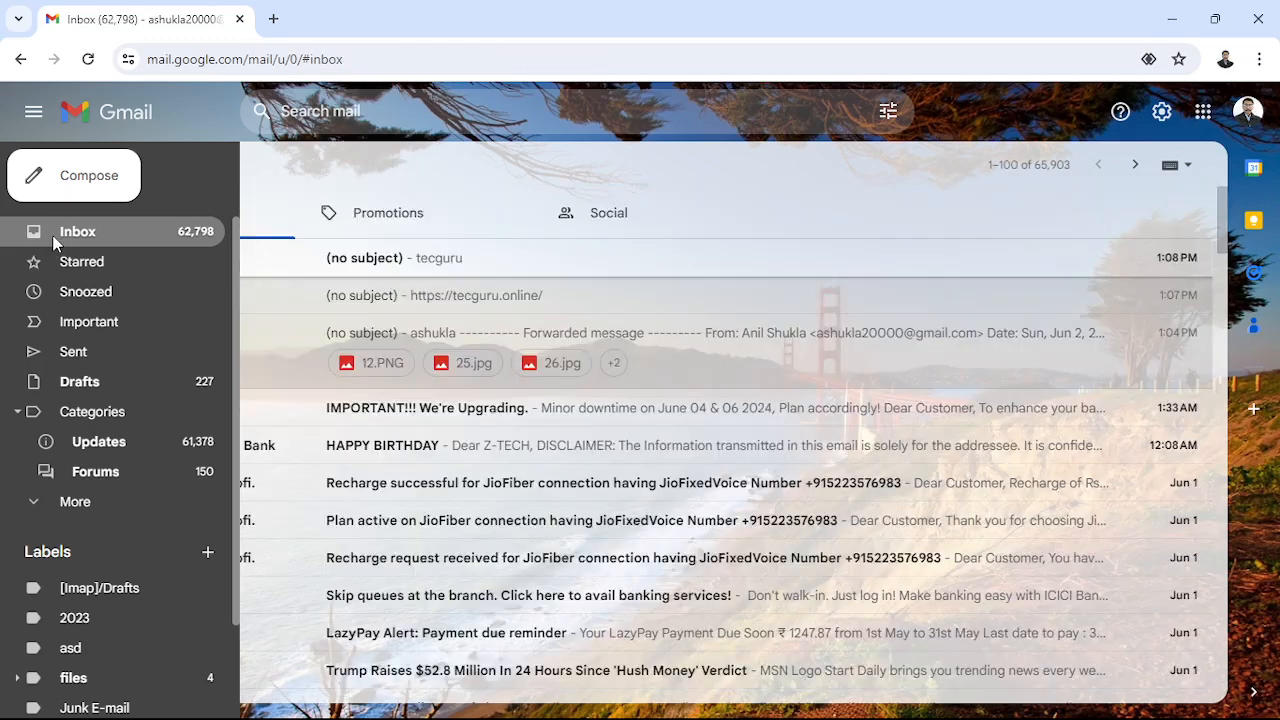
pyautogui.click(350, 262)
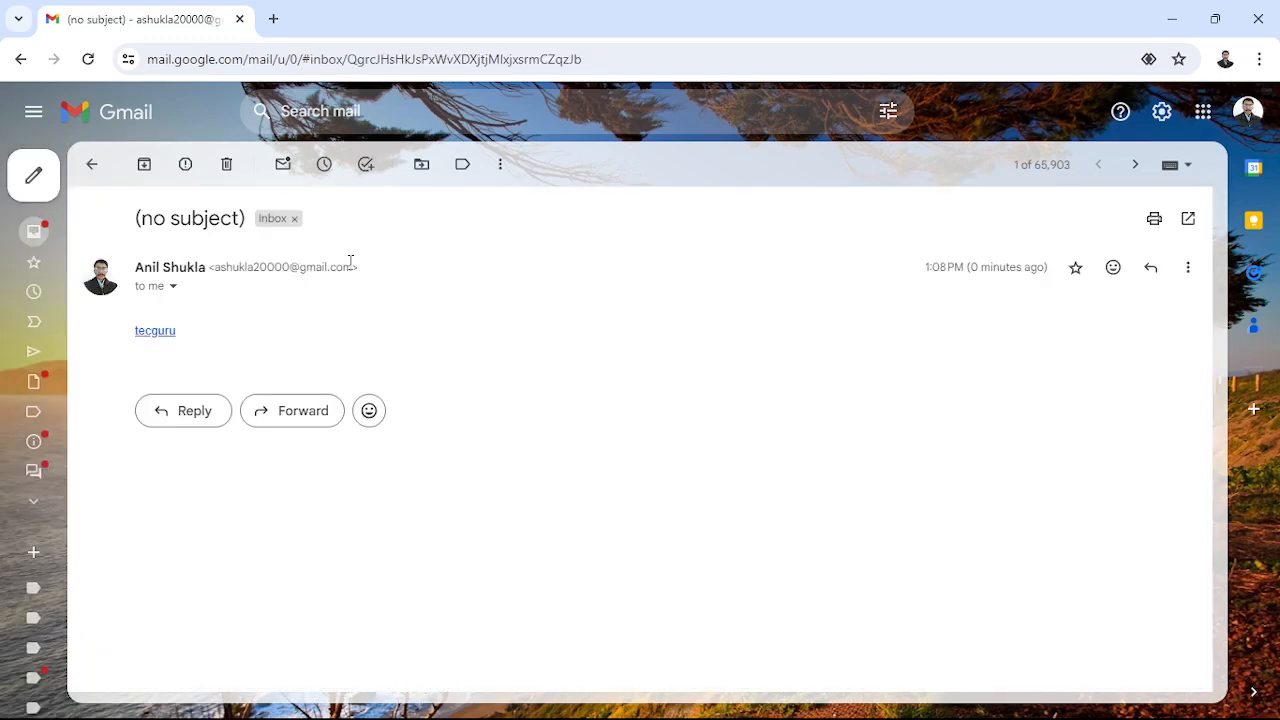
pyautogui.click(143, 335)
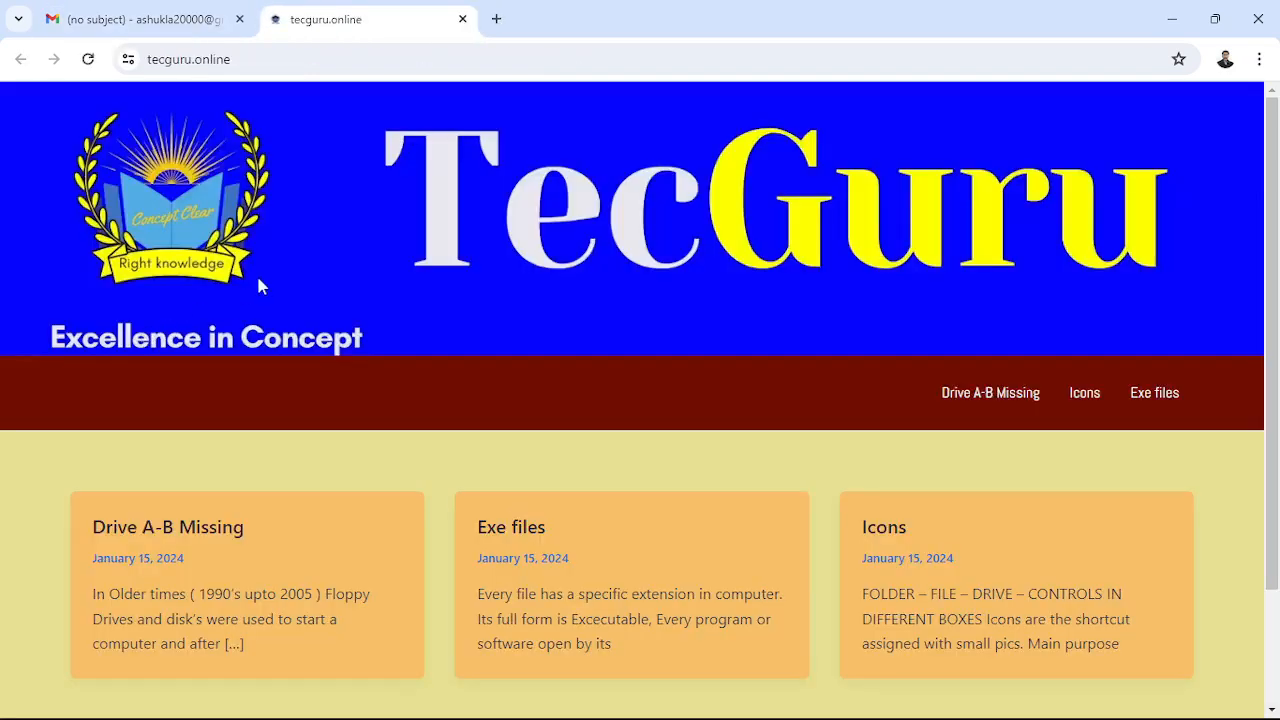
pyautogui.click(463, 19)
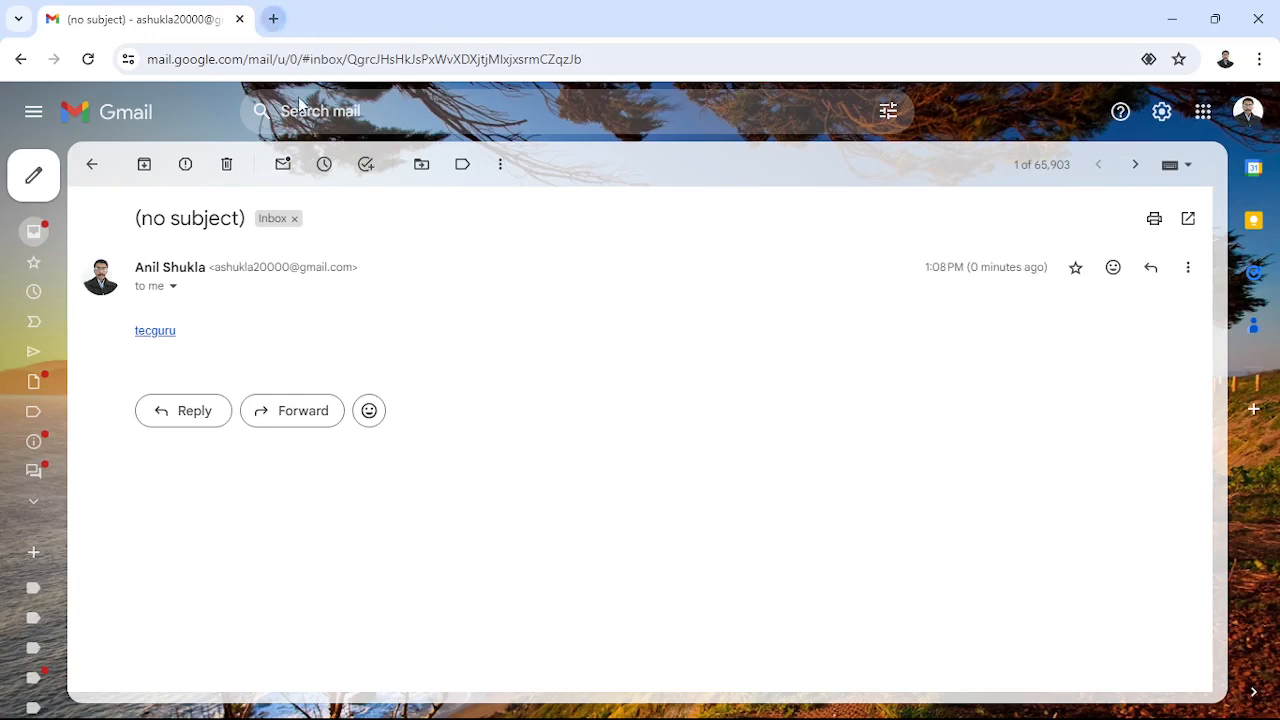